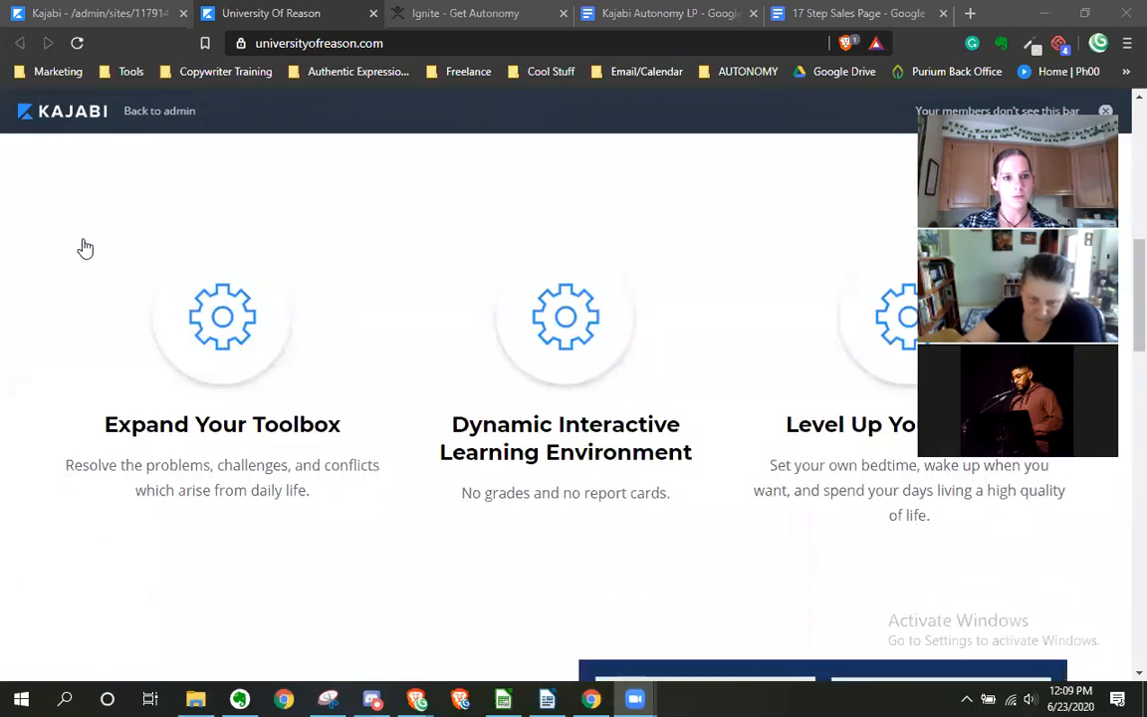
Review the University of Reason landing page from the feature columns down to the footer and back up to the hero banner
scroll(100, 248, "down", 2)
scroll(99, 248, "down", 3)
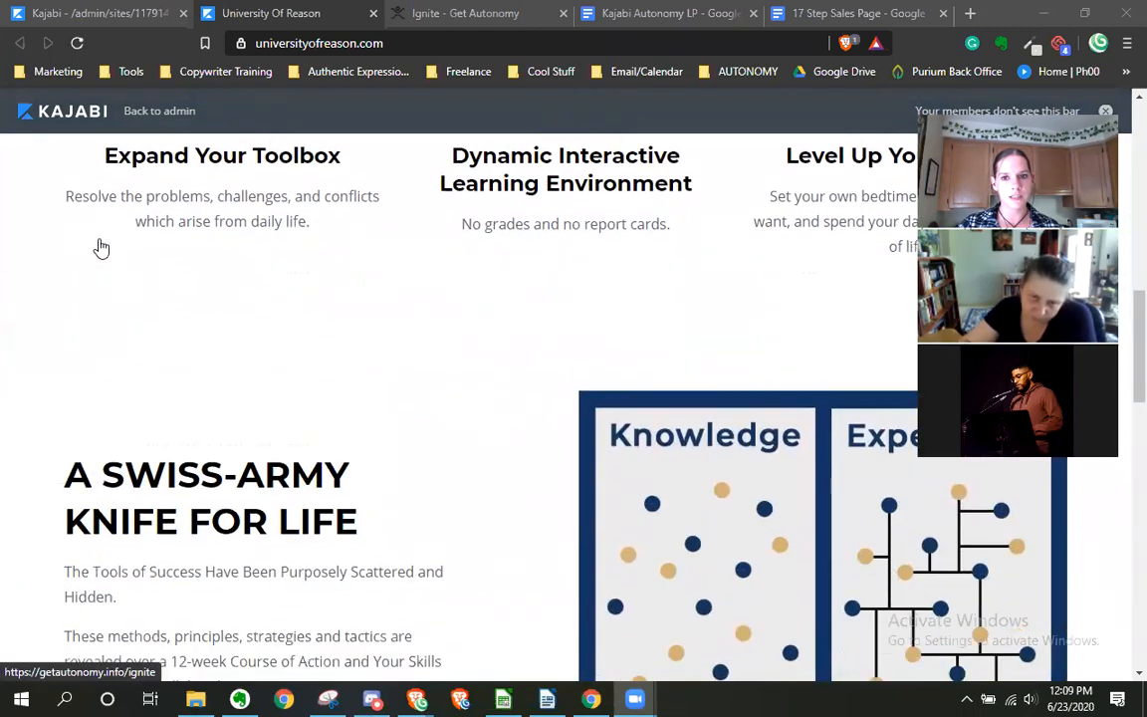
scroll(155, 209, "down", 1)
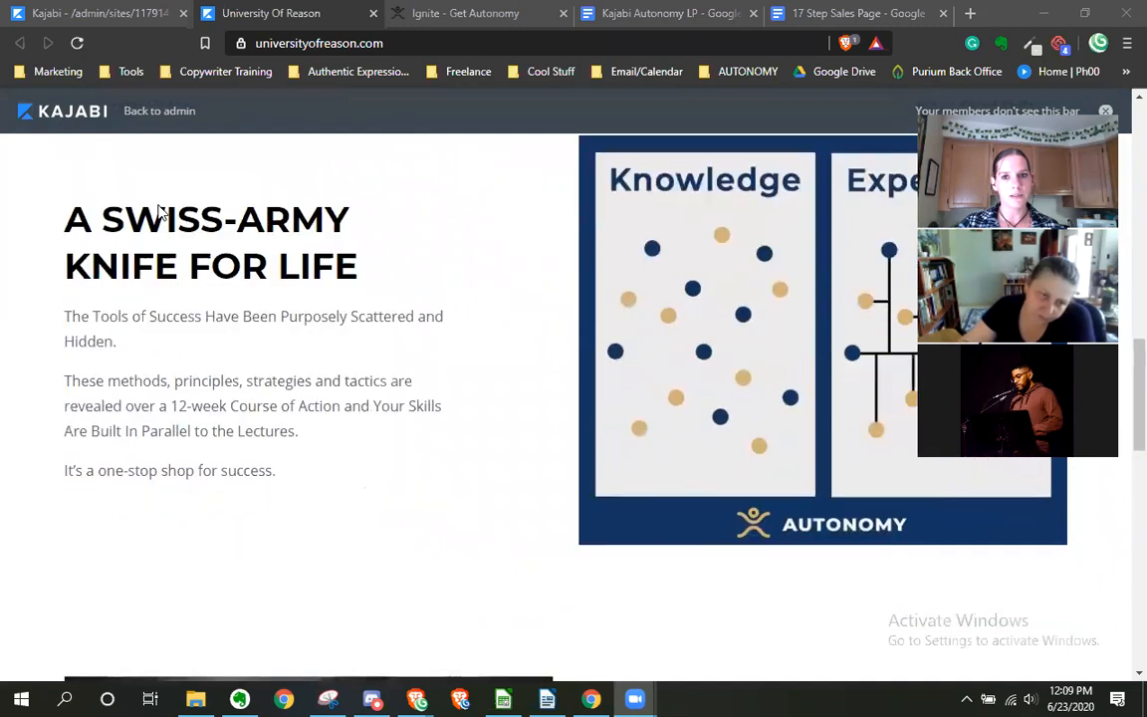
scroll(159, 213, "down", 3)
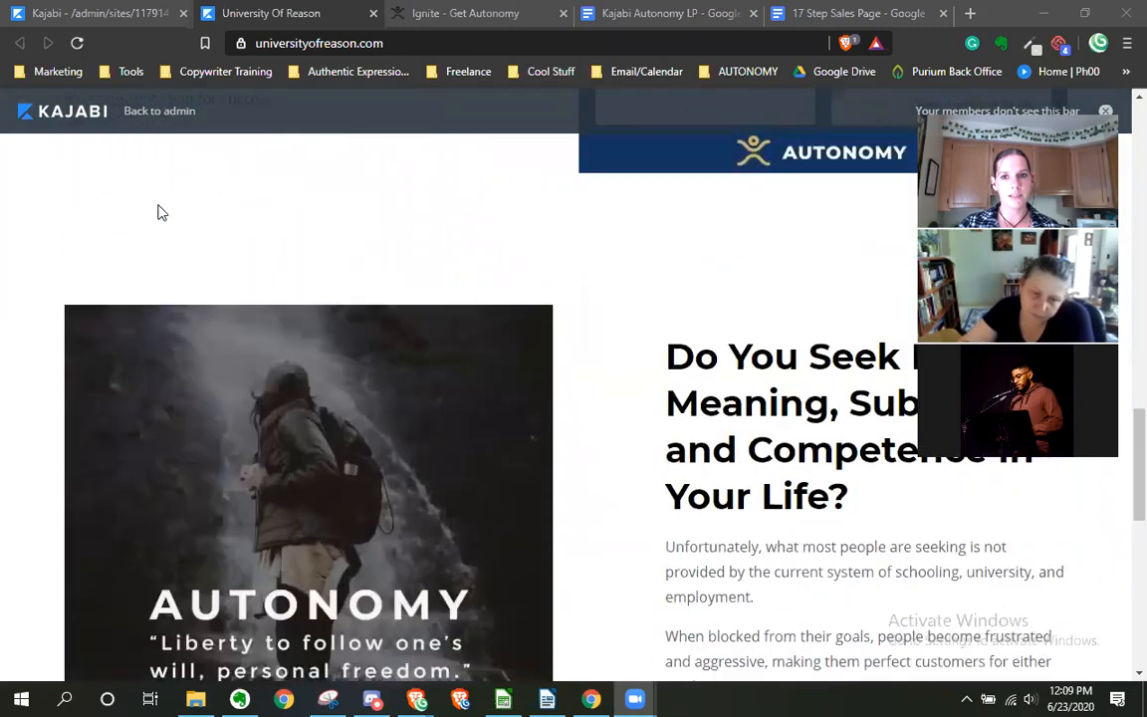
scroll(159, 213, "down", 2)
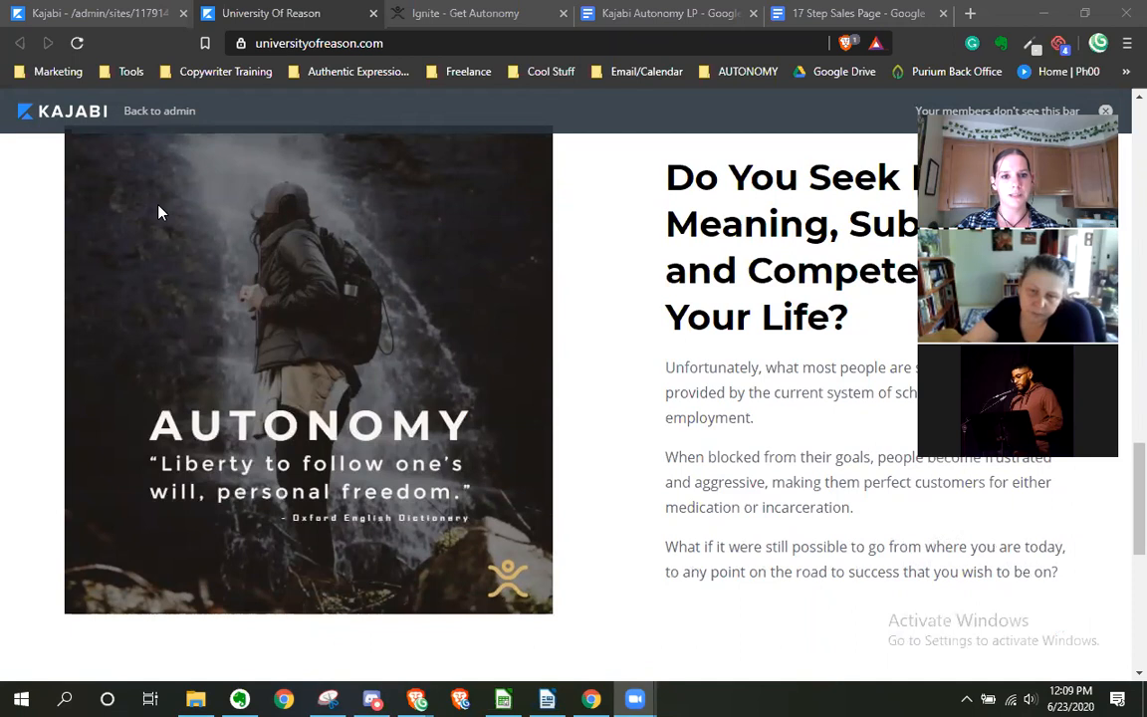
scroll(158, 212, "down", 5)
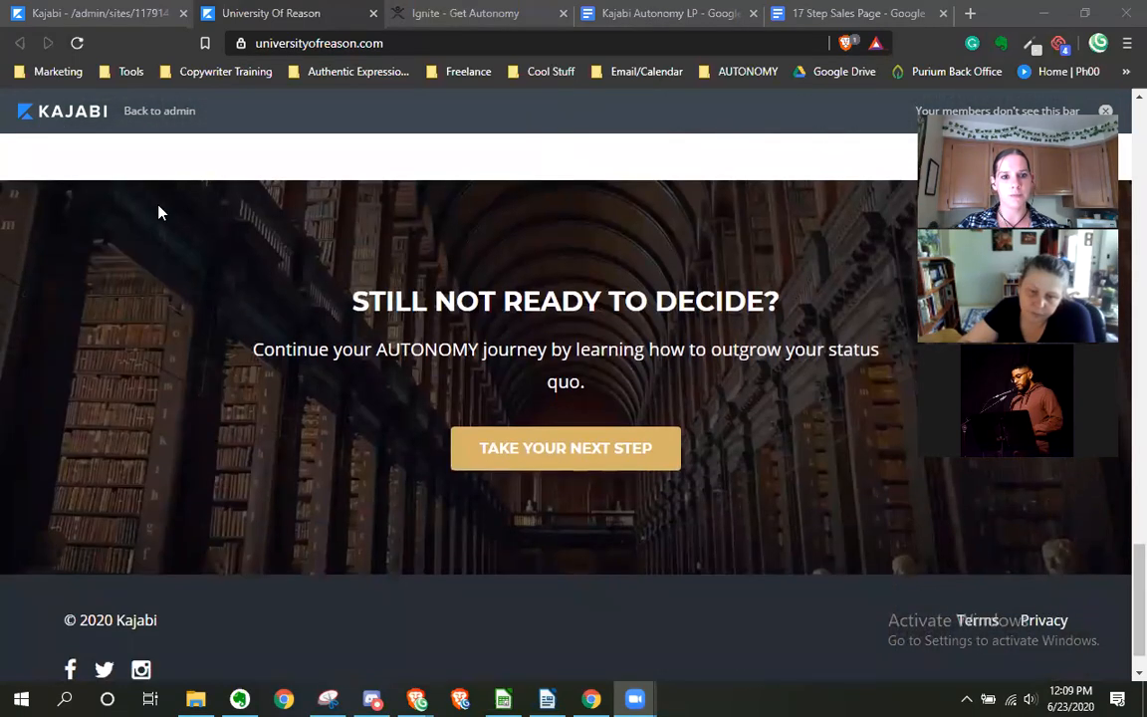
scroll(149, 351, "down", 1)
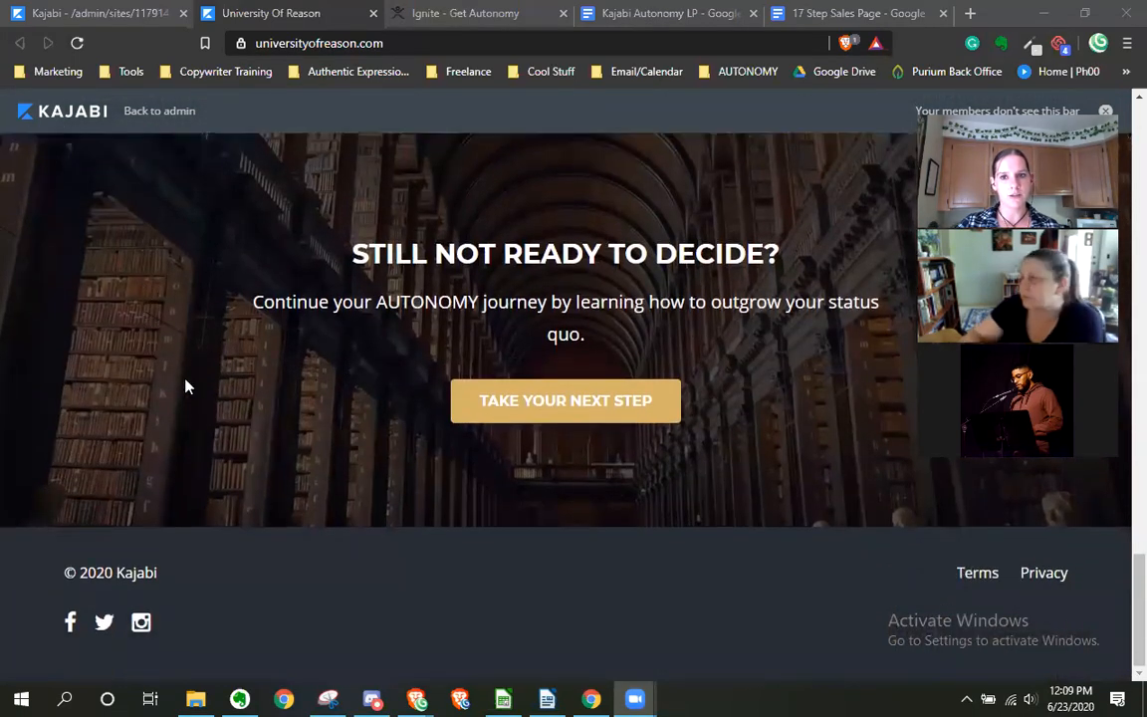
scroll(189, 398, "up", 20)
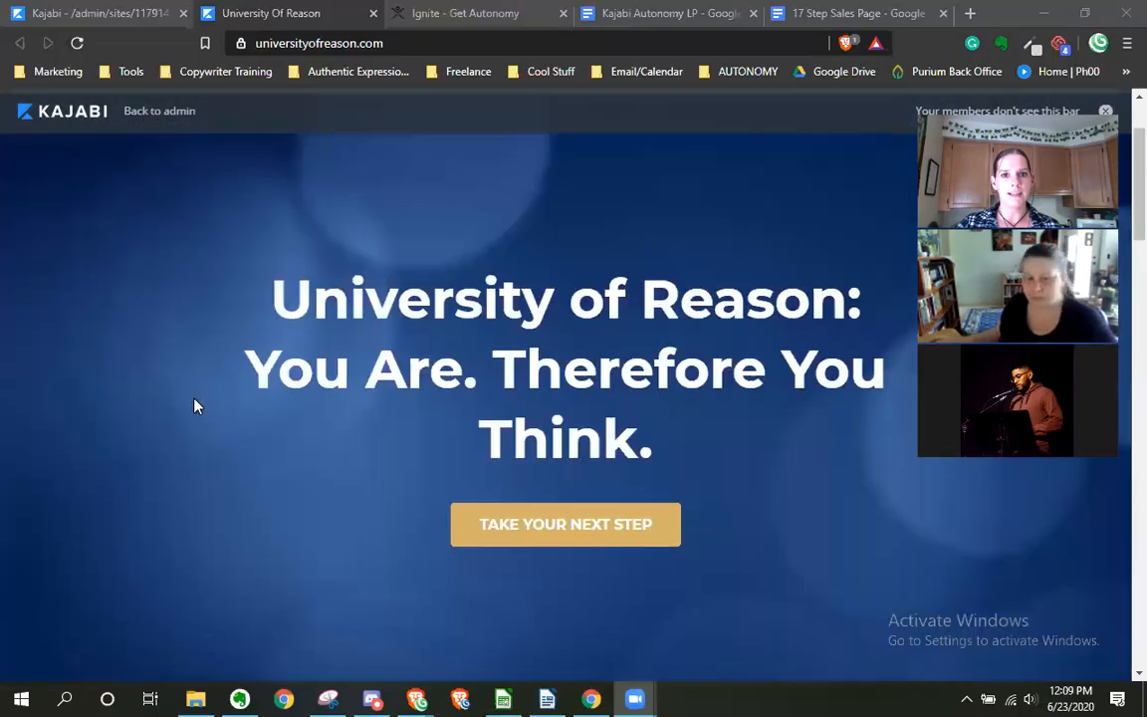
scroll(194, 405, "up", 2)
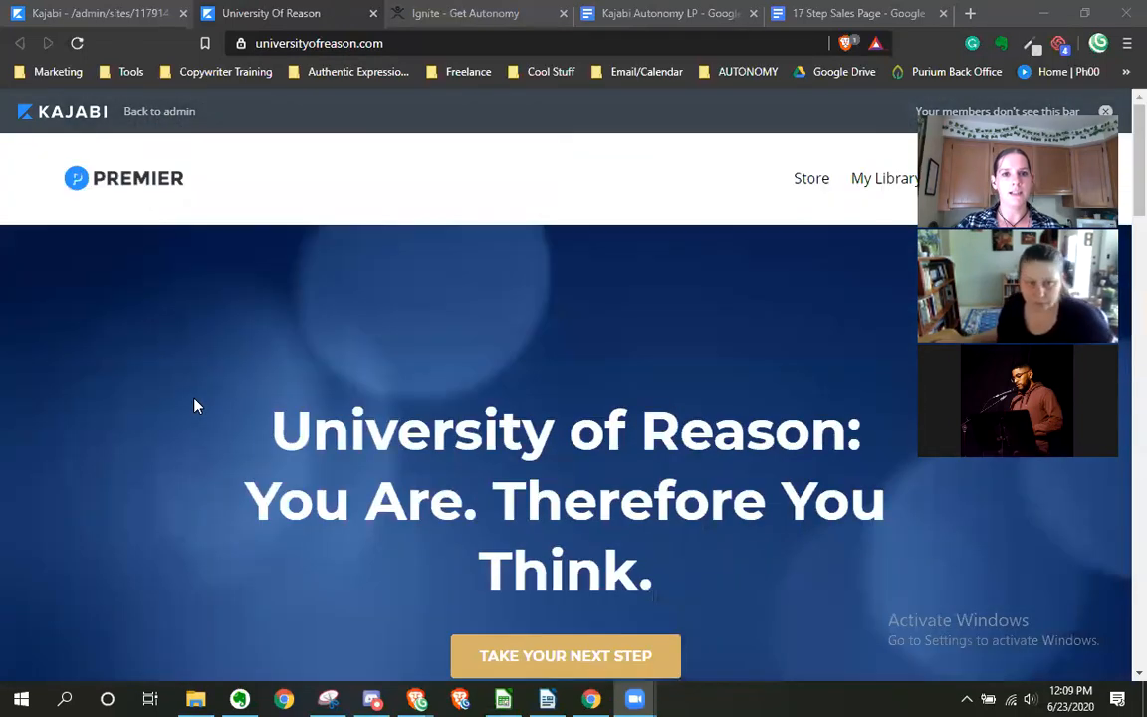
Switch to the Ignite - Get Autonomy page and examine its headline, course benefits and Swiss-army-knife sections
left_click(498, 12)
scroll(463, 299, "up", 10)
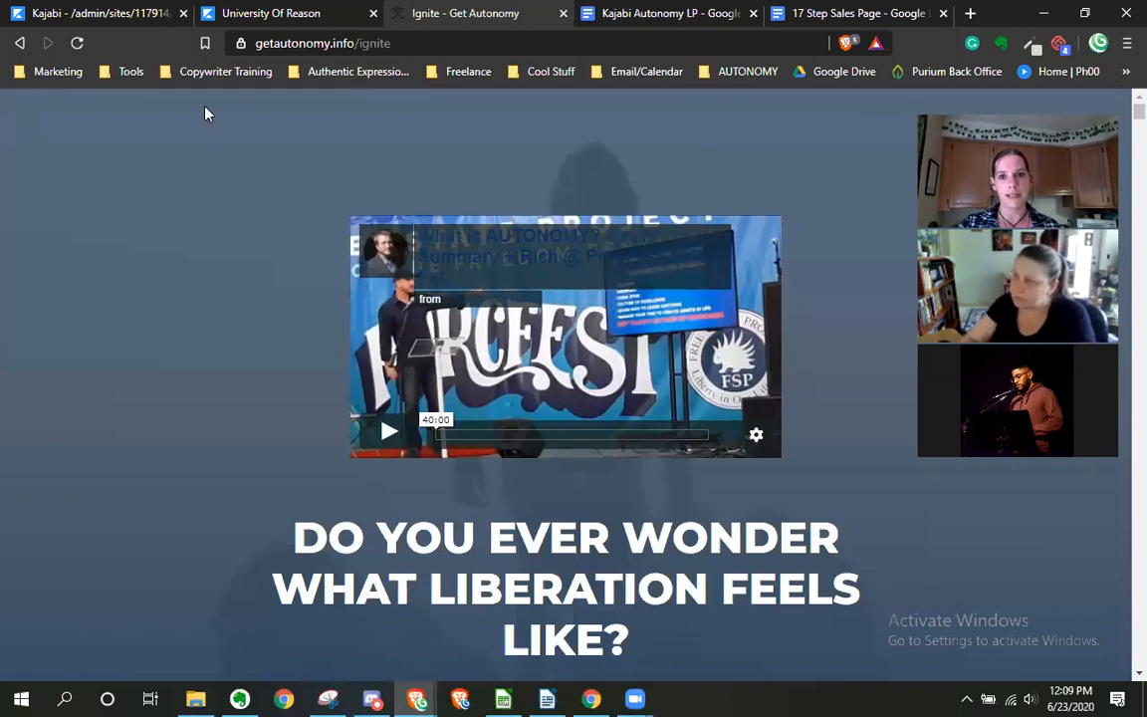
scroll(205, 113, "down", 3)
scroll(205, 114, "down", 7)
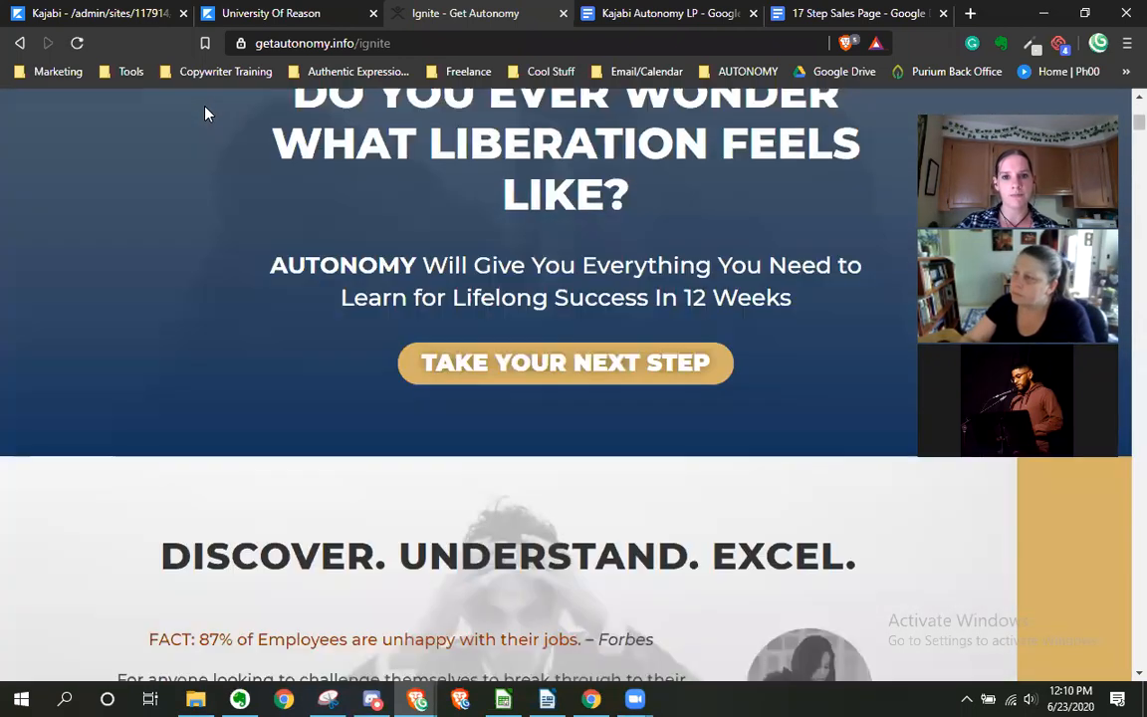
scroll(205, 113, "down", 11)
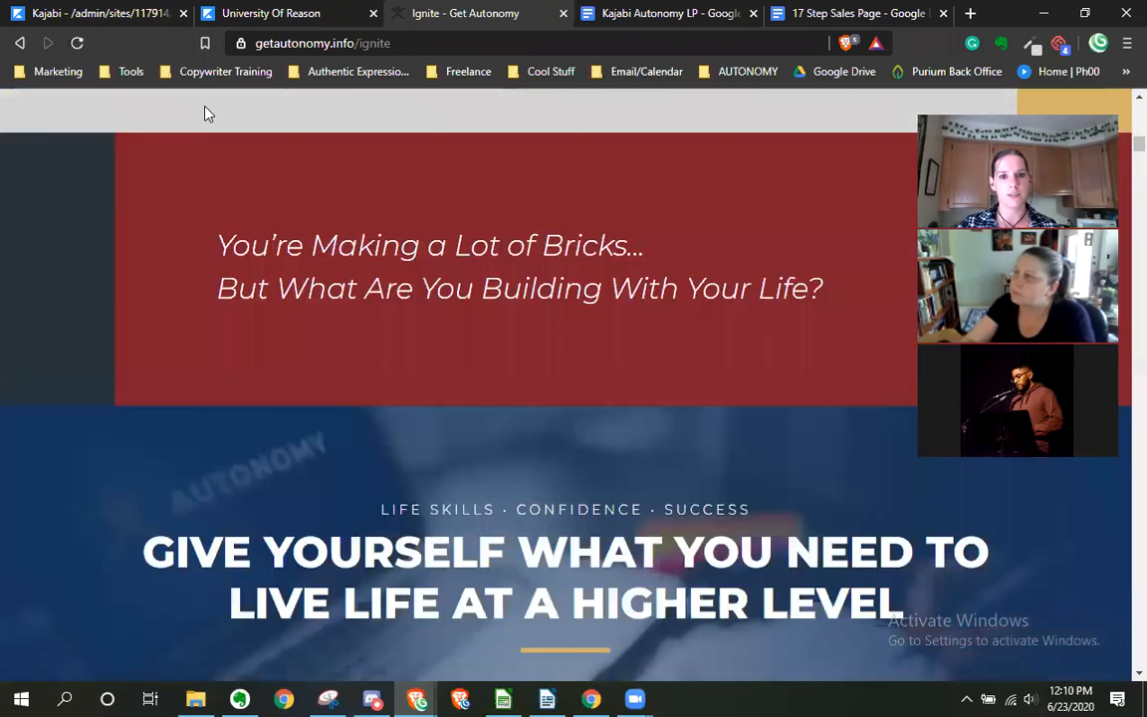
scroll(206, 113, "down", 11)
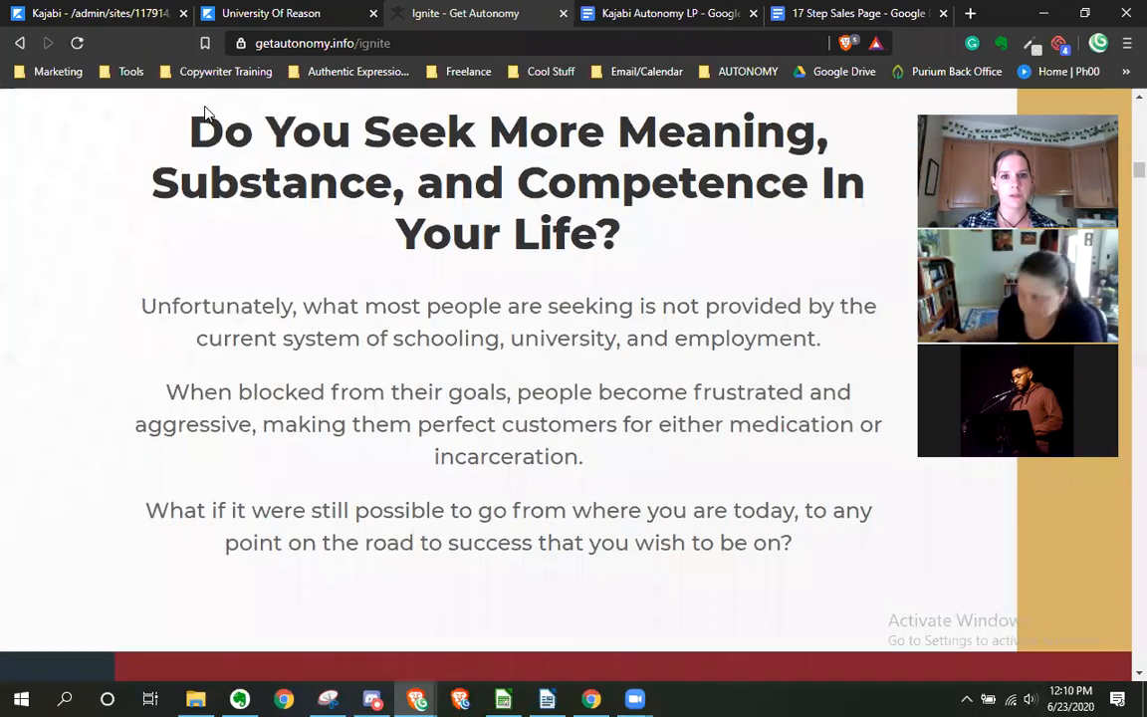
scroll(206, 113, "down", 8)
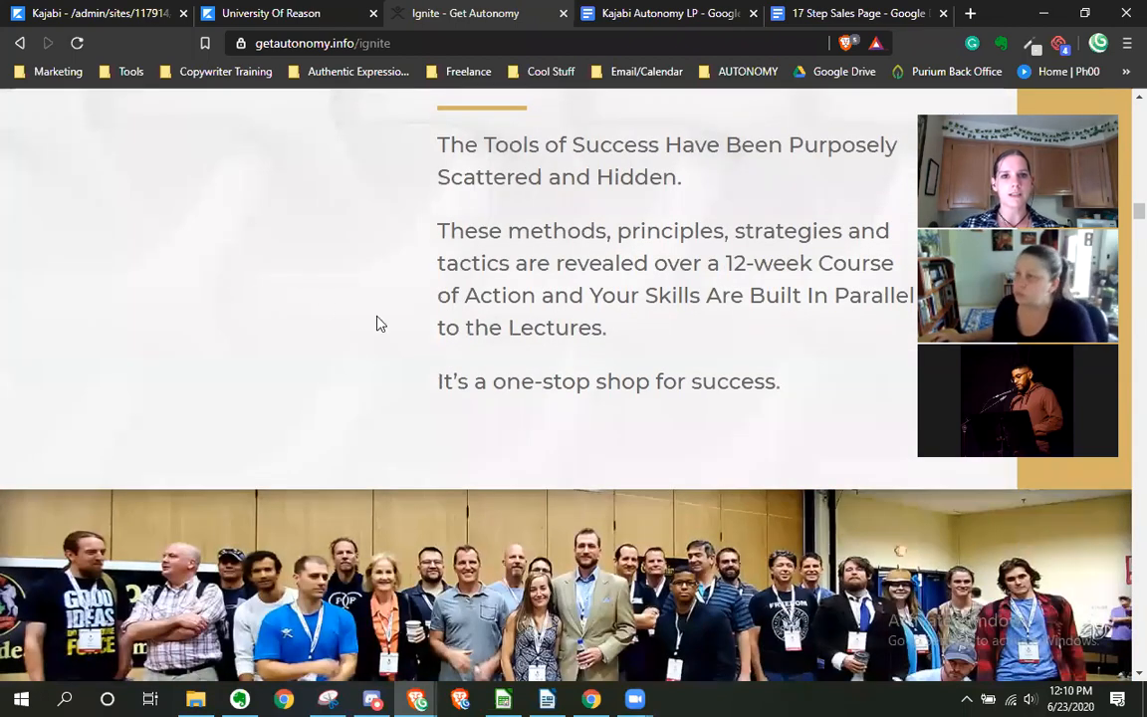
scroll(378, 323, "up", 18)
scroll(399, 294, "up", 5)
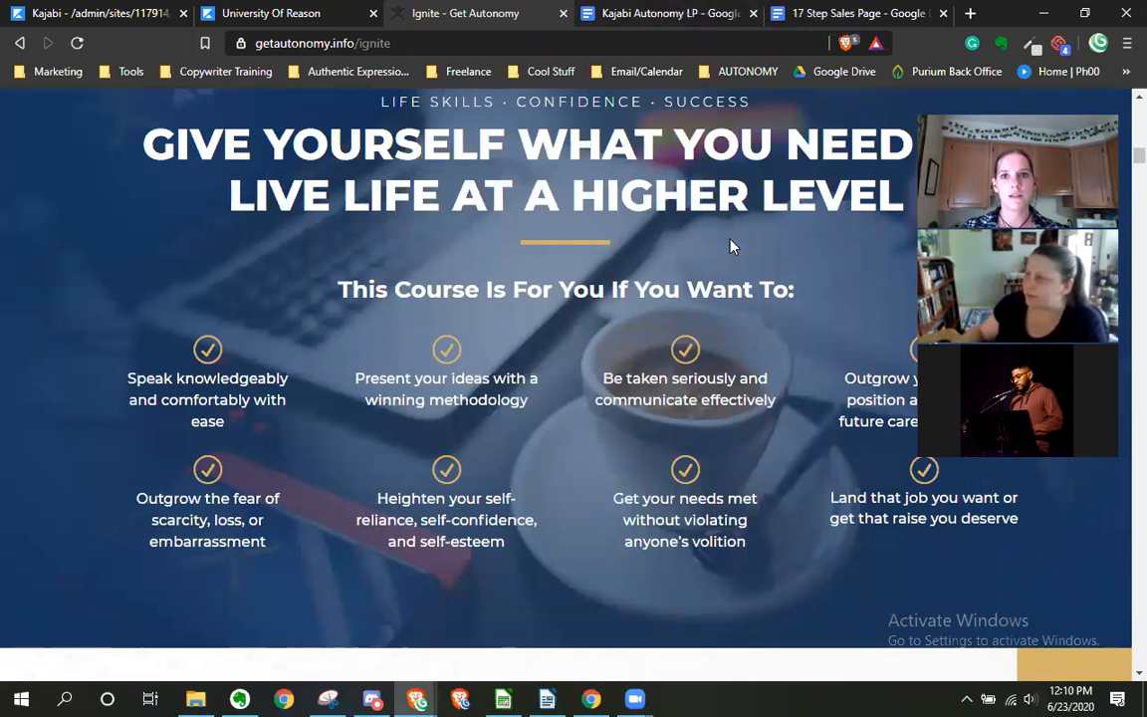
Open the 17 Step Sales Page document and look over its cover and the start of the outline
left_click(851, 12)
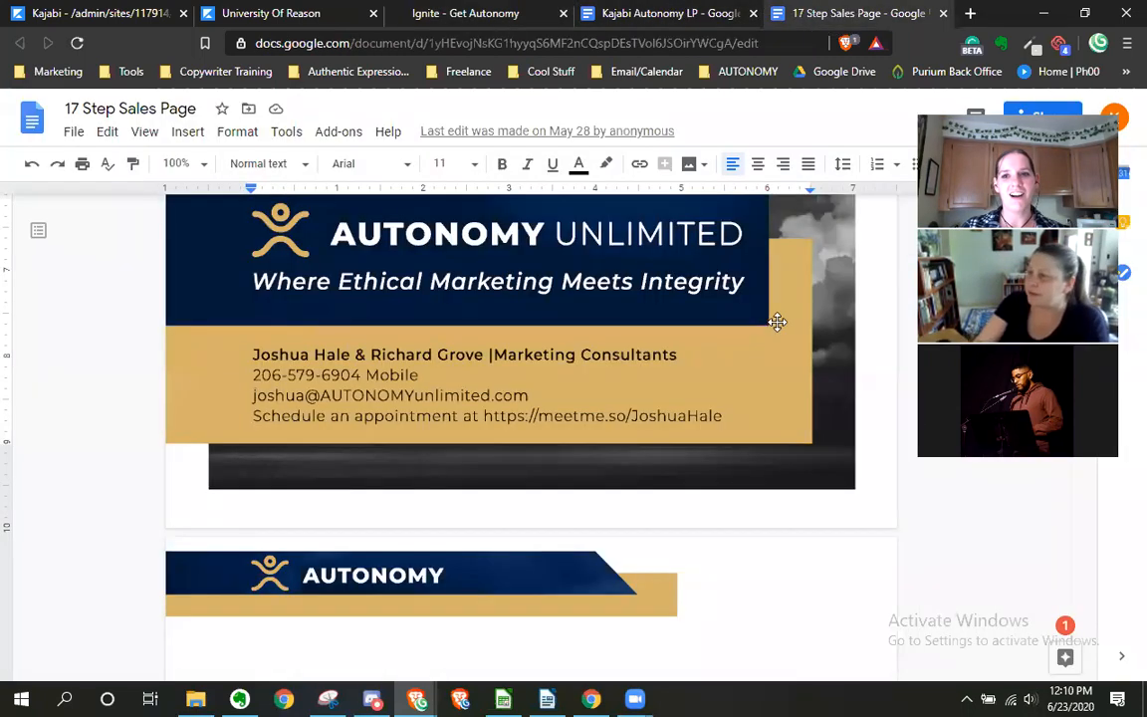
scroll(777, 322, "up", 4)
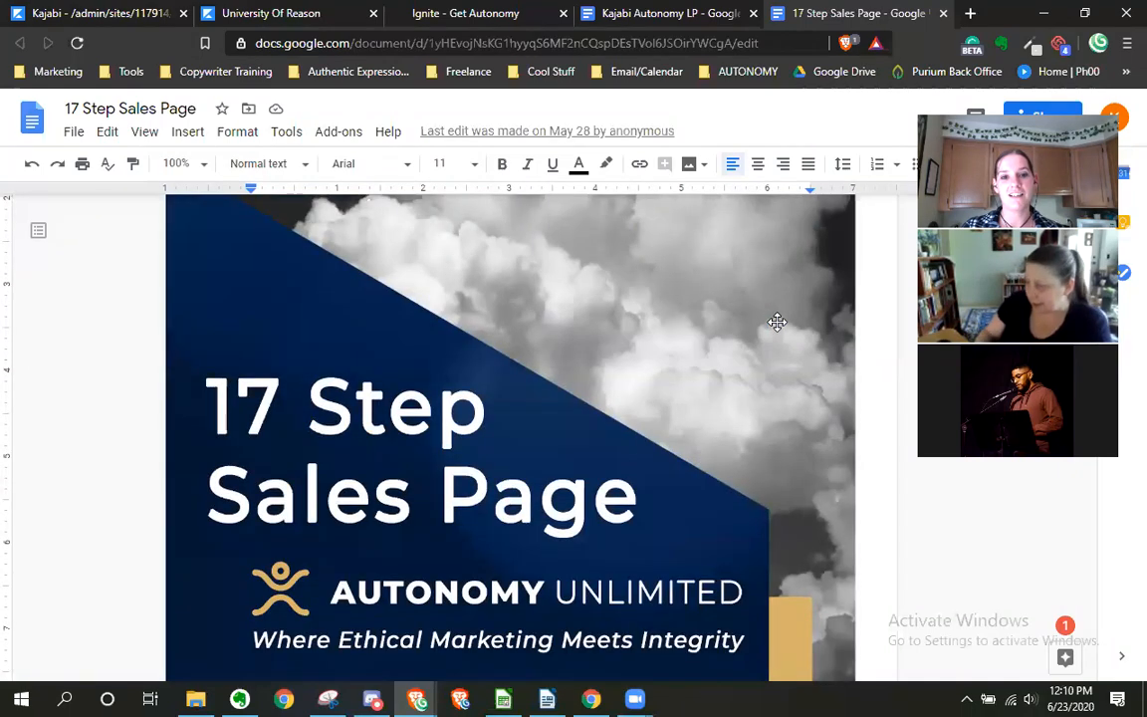
scroll(777, 322, "down", 2)
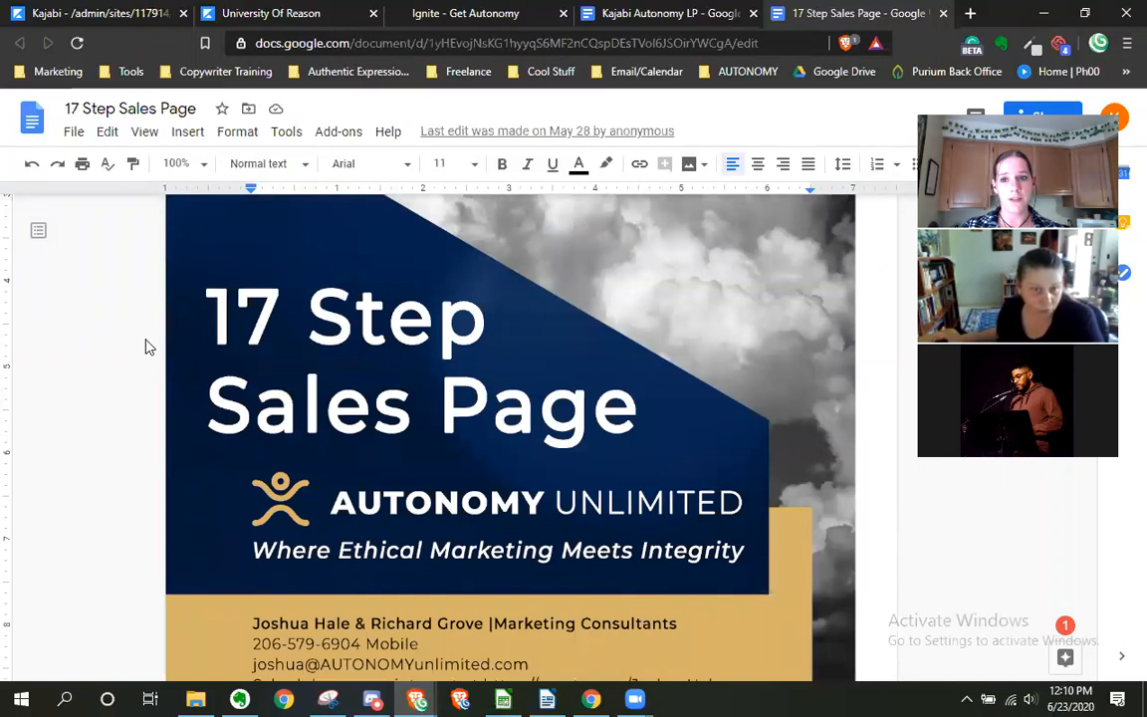
scroll(138, 351, "down", 1)
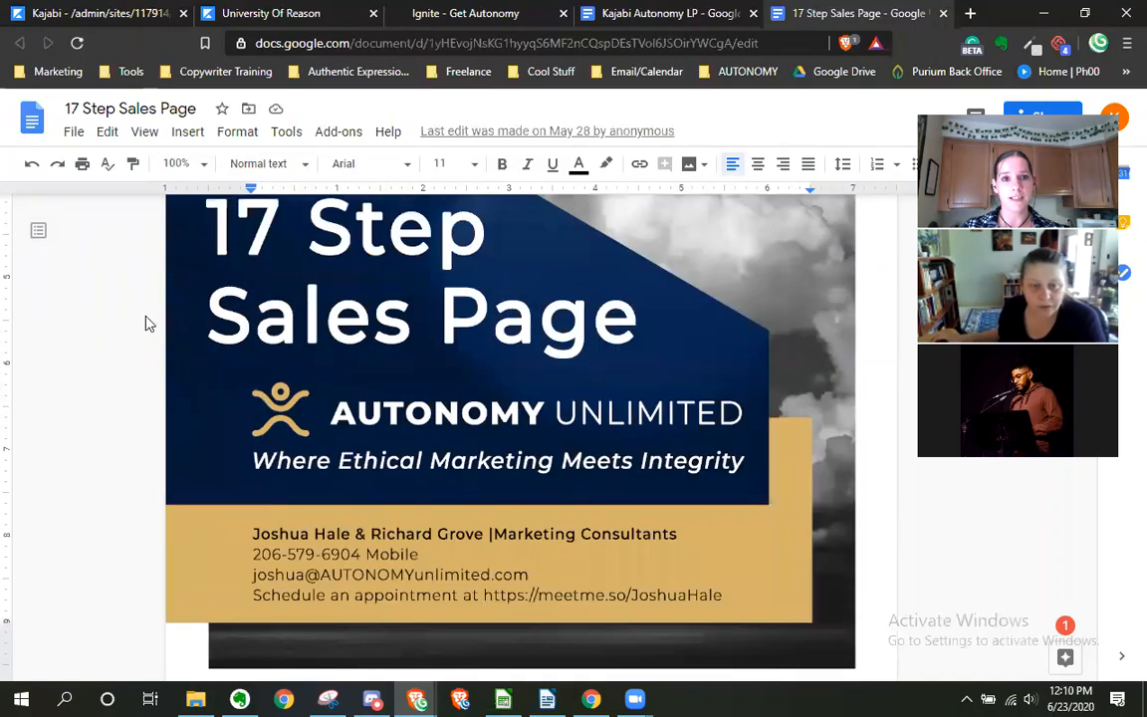
scroll(135, 333, "down", 6)
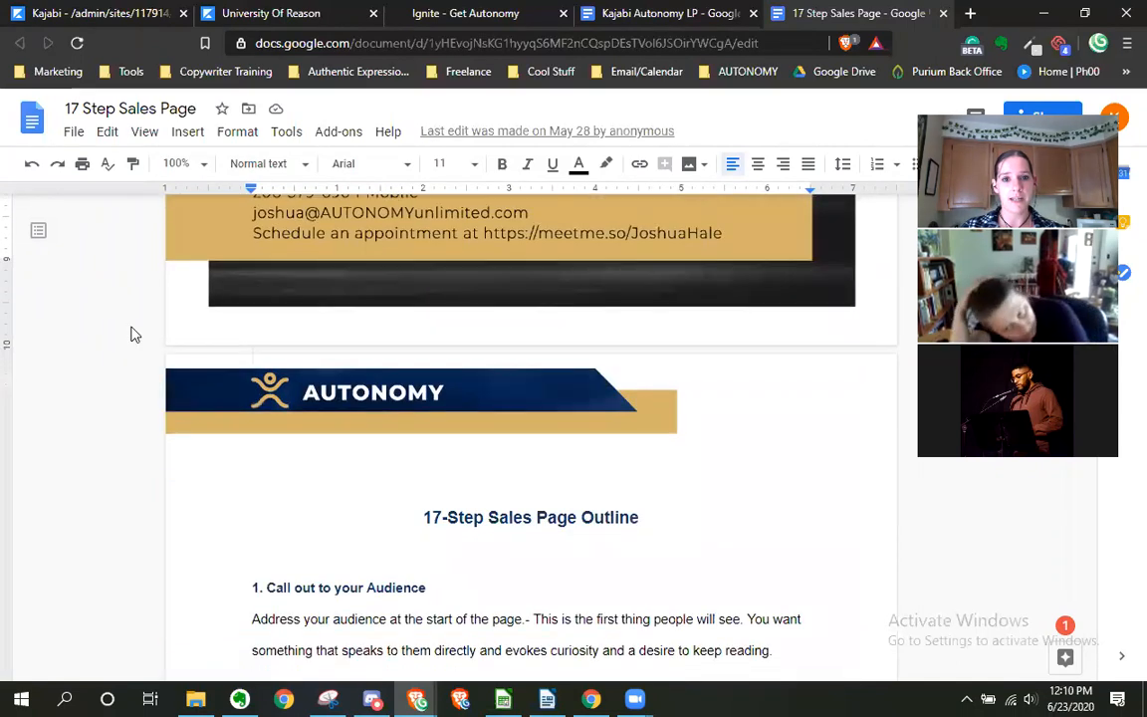
scroll(134, 334, "down", 1)
scroll(134, 334, "up", 1)
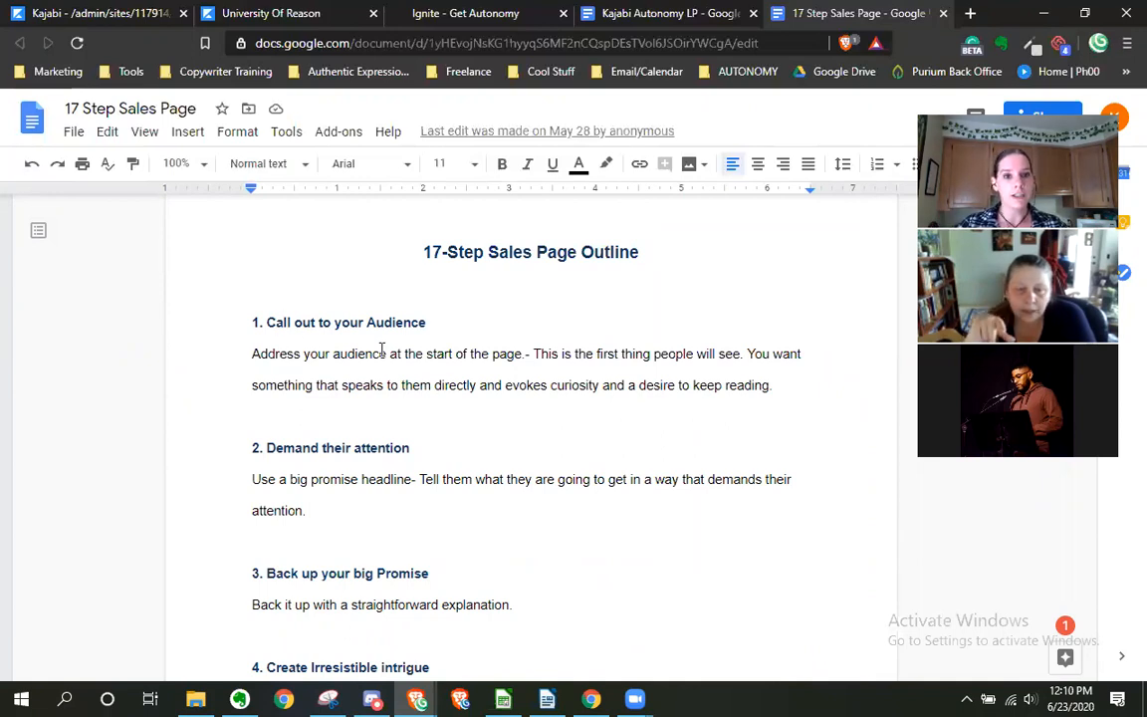
scroll(232, 355, "up", 10)
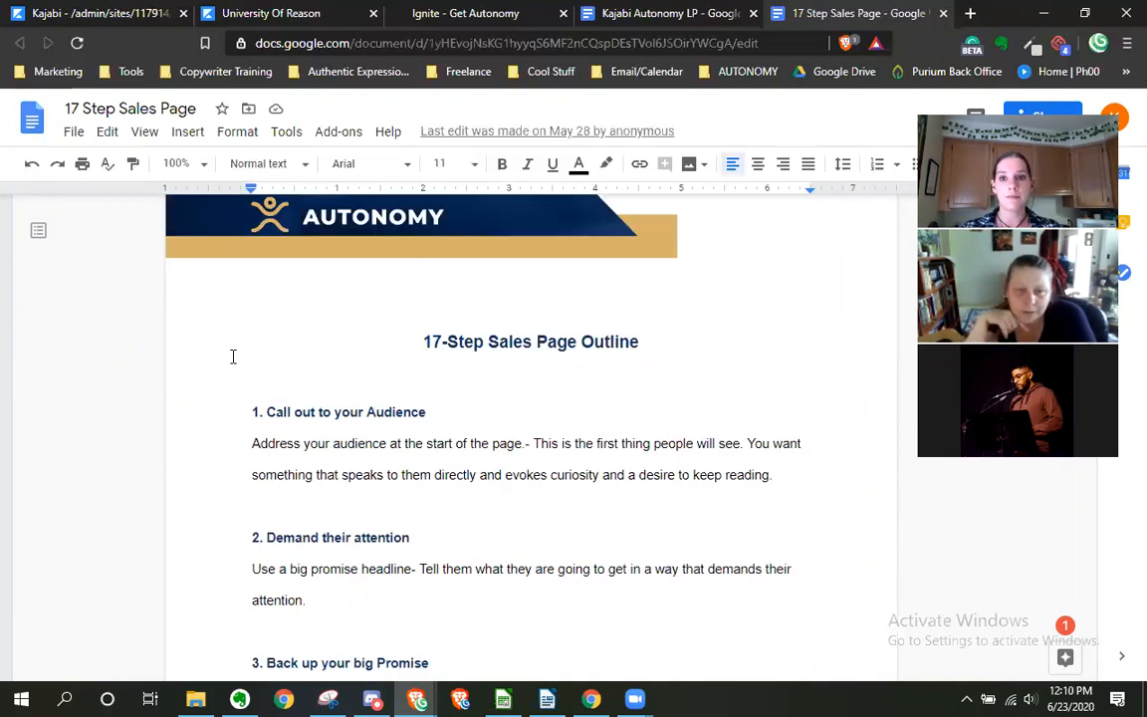
scroll(232, 356, "up", 3)
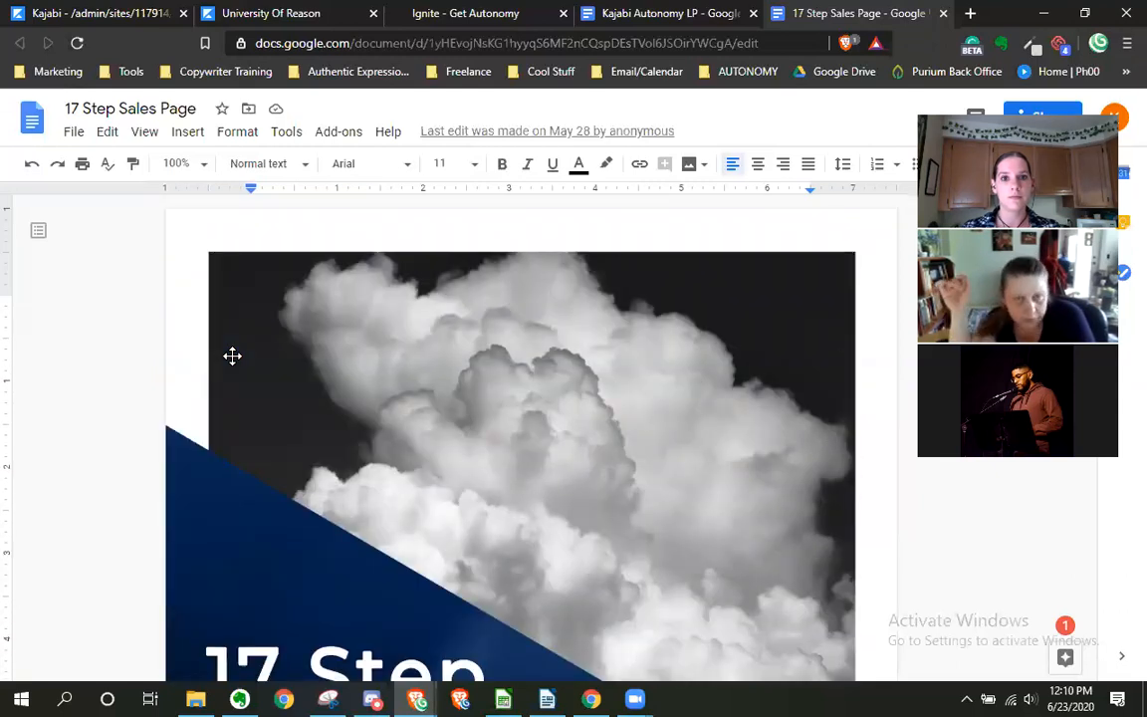
scroll(232, 355, "down", 1)
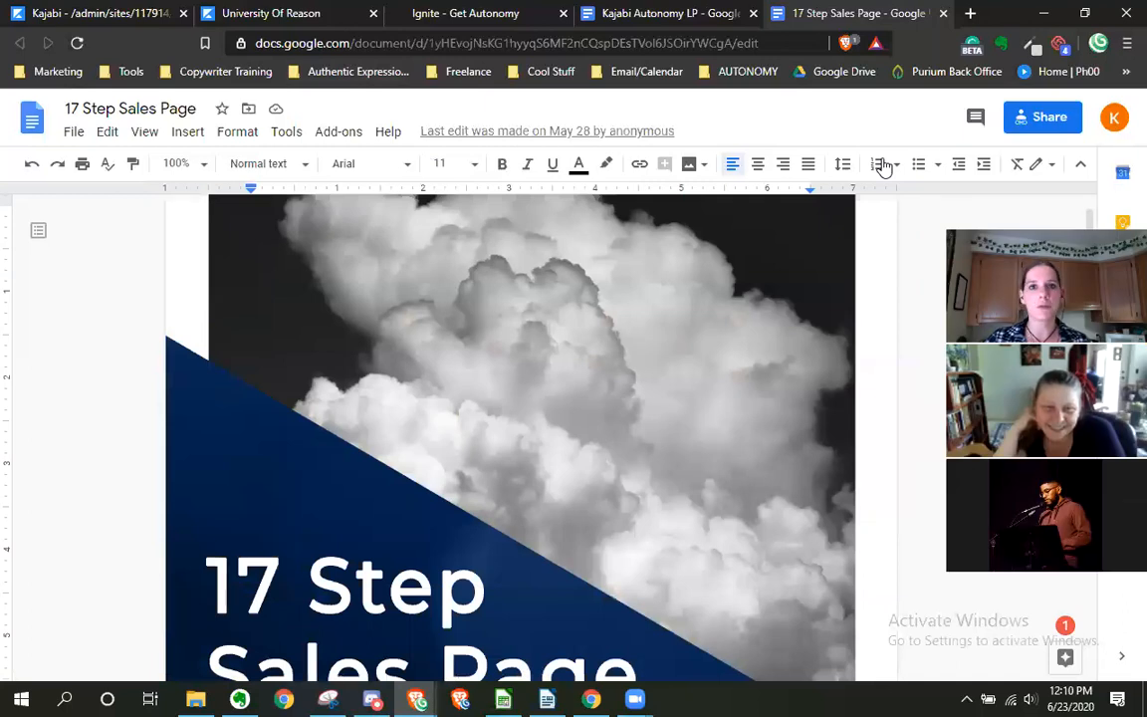
Select the 17 Step Sales Page document's web address and switch to the meeting window
key("ctrl+l")
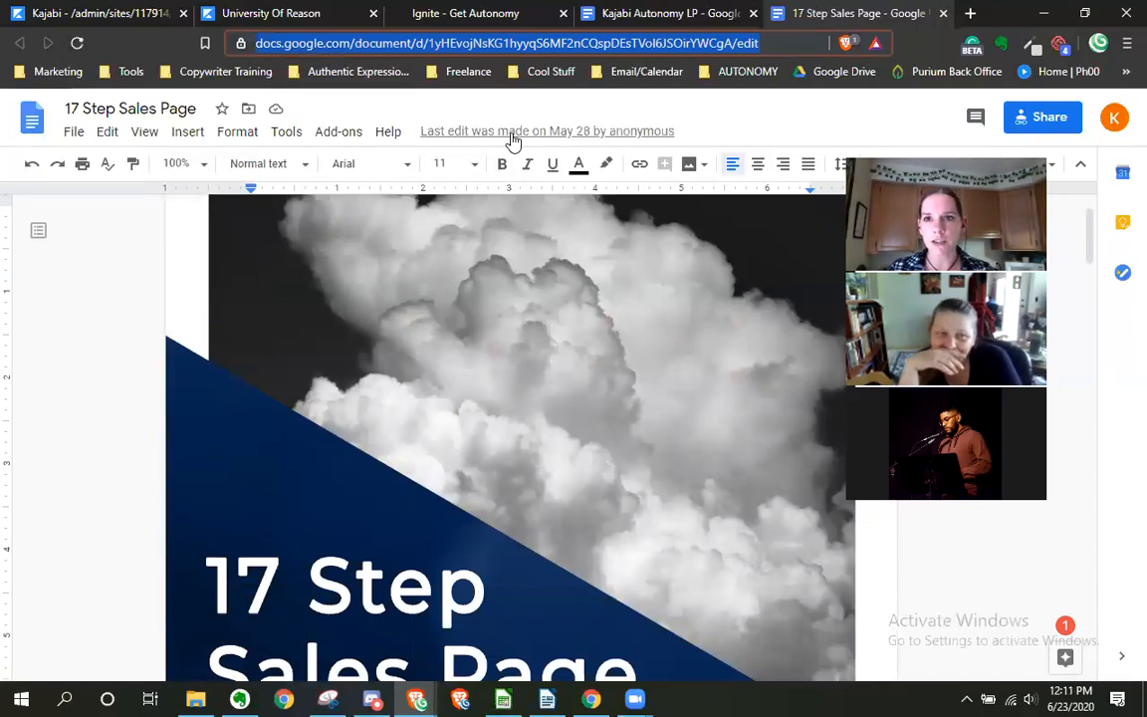
key("alt+Tab")
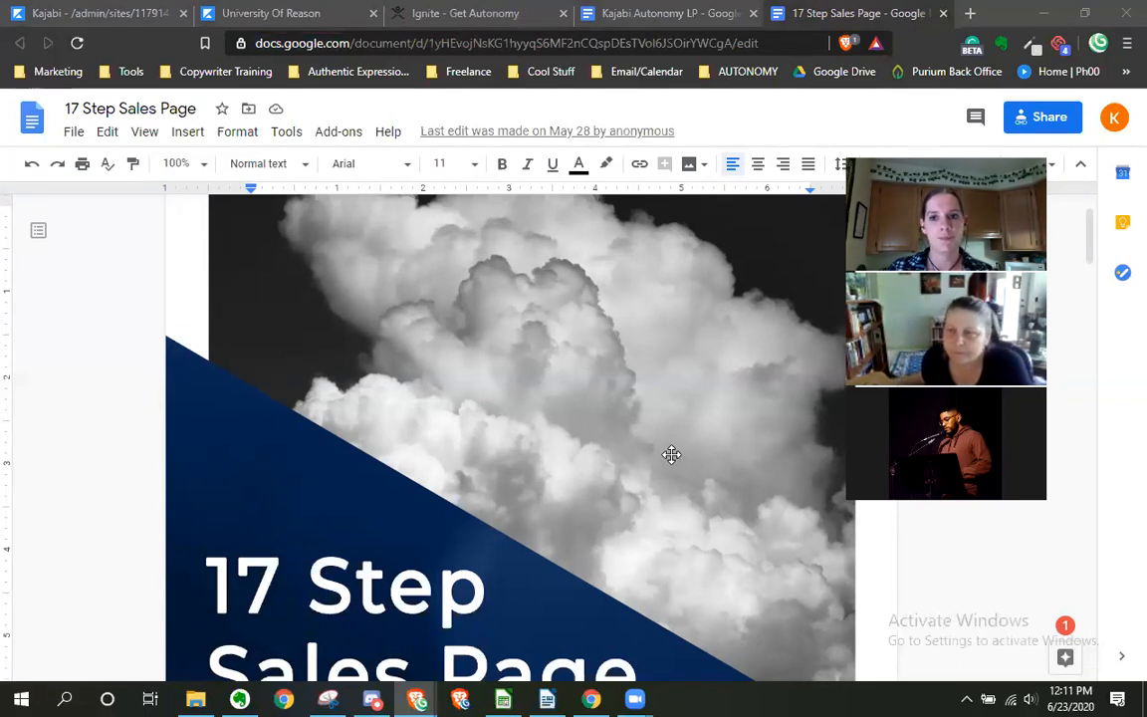
Read the first four steps of the 17-Step Sales Page Outline, from calling out to the audience to creating irresistible intrigue
scroll(616, 340, "down", 1)
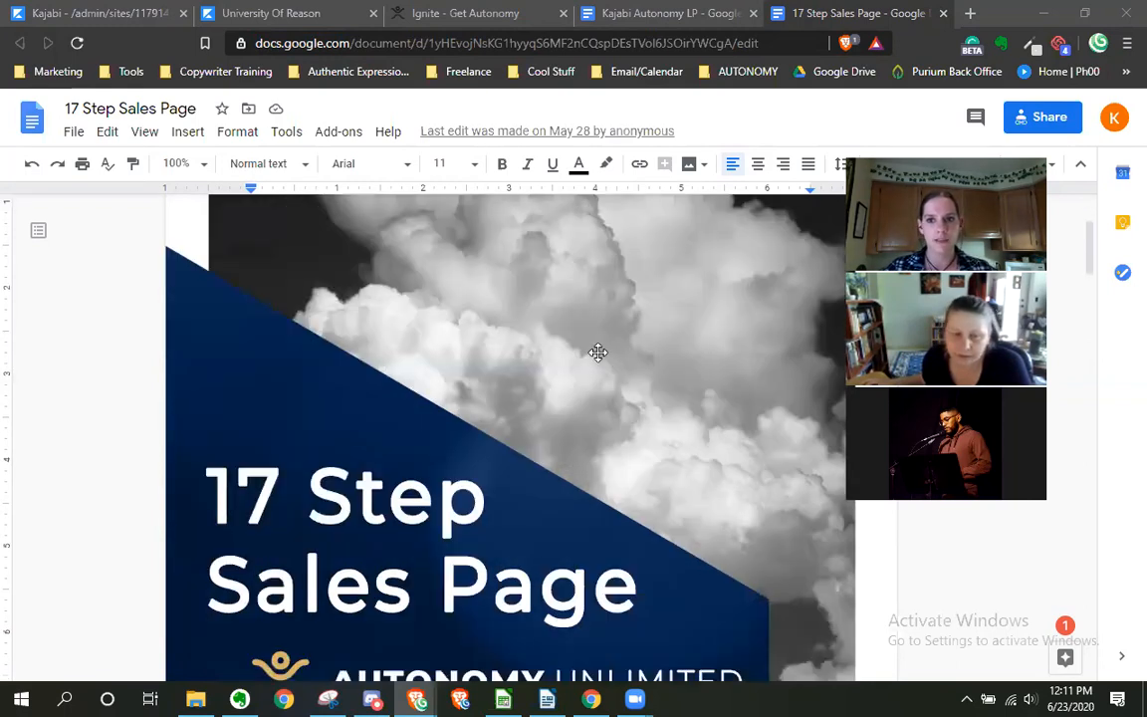
scroll(597, 352, "down", 10)
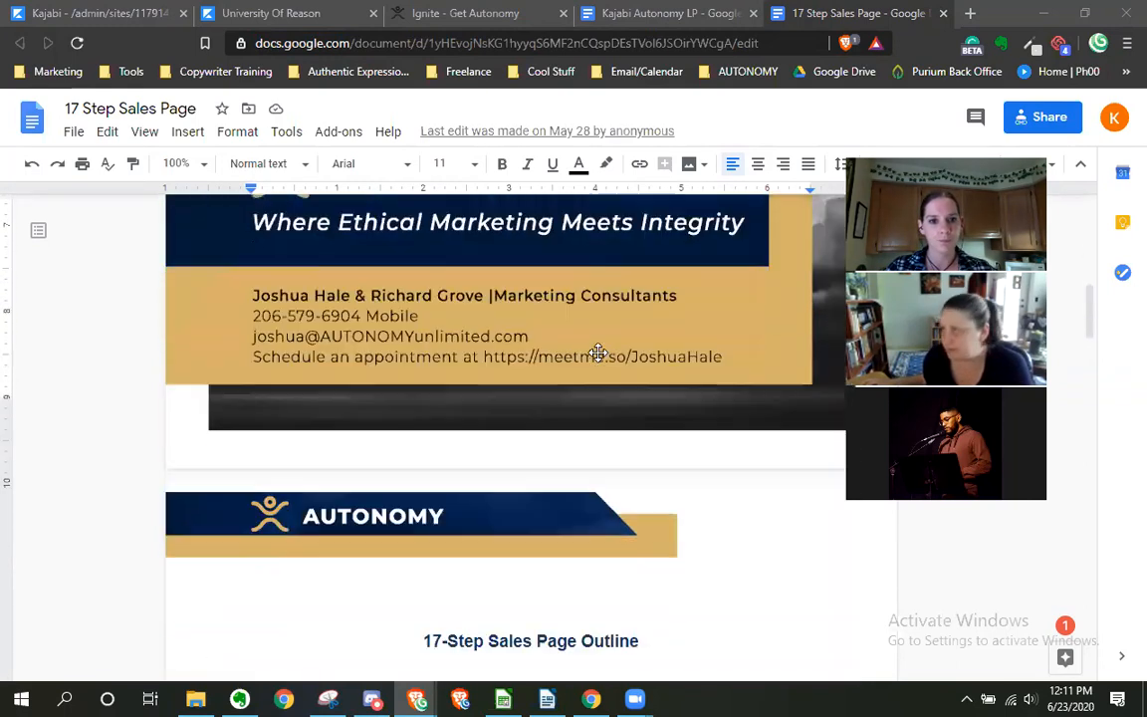
scroll(597, 352, "down", 1)
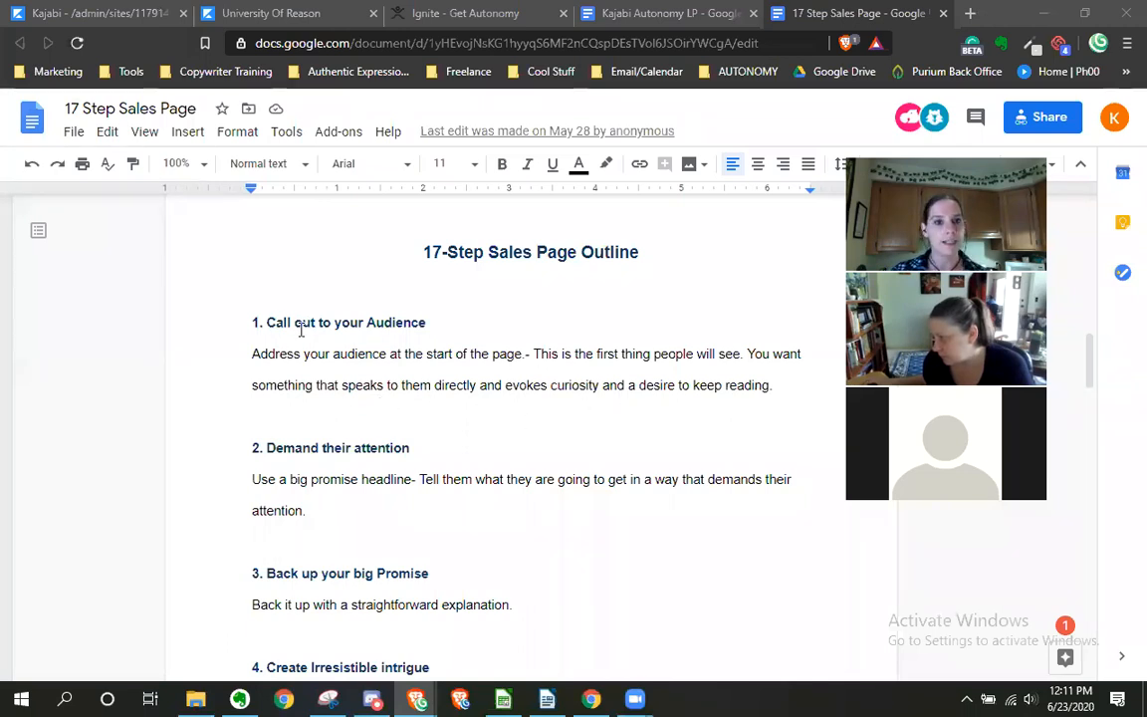
scroll(289, 333, "down", 2)
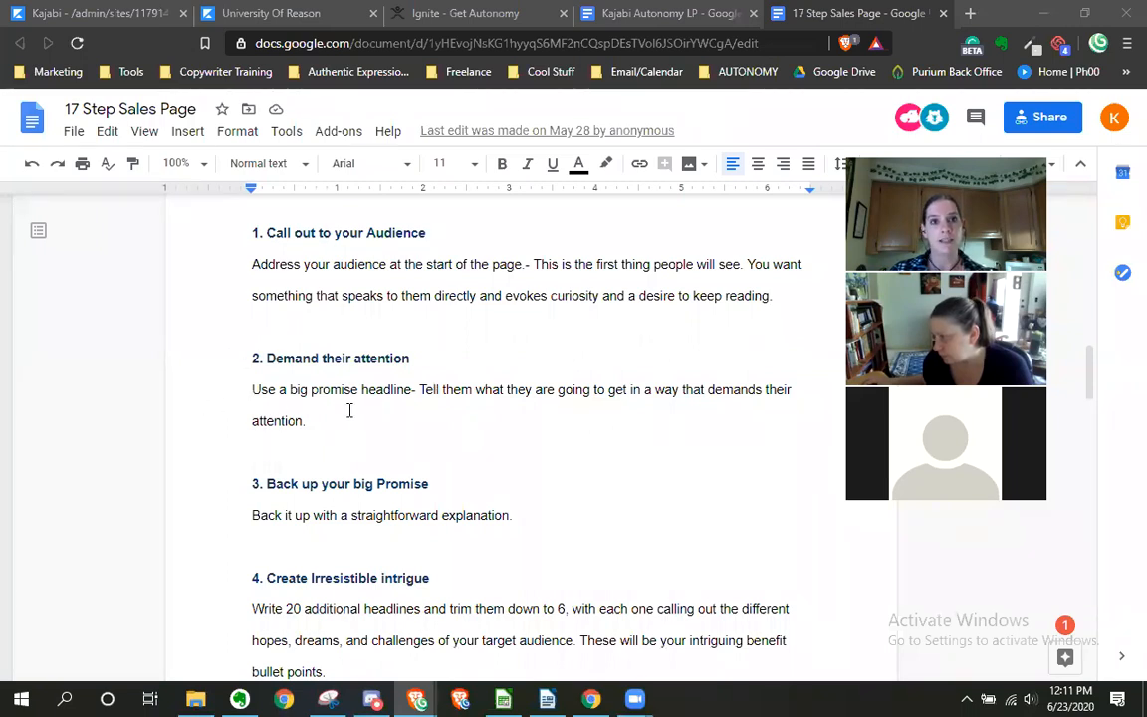
Compare the video and headline opening the Ignite page with the first steps of the 17-Step Sales Page Outline
left_click(513, 13)
scroll(602, 324, "up", 10)
scroll(610, 325, "down", 3)
scroll(595, 328, "up", 3)
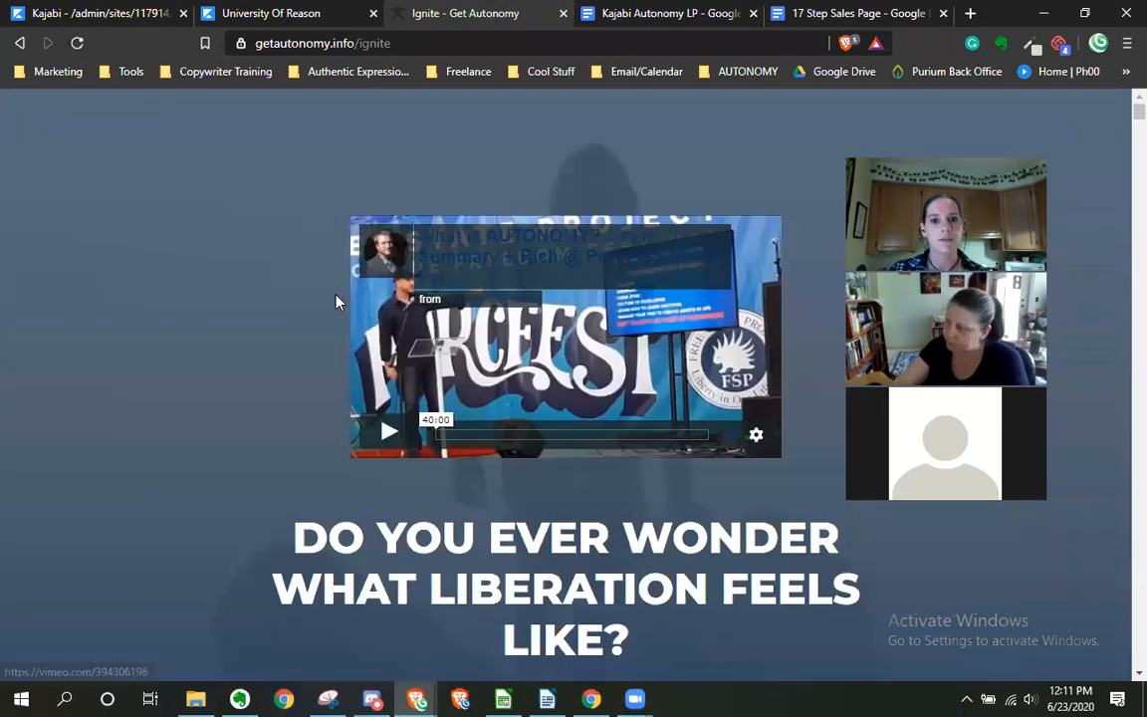
scroll(337, 301, "down", 1)
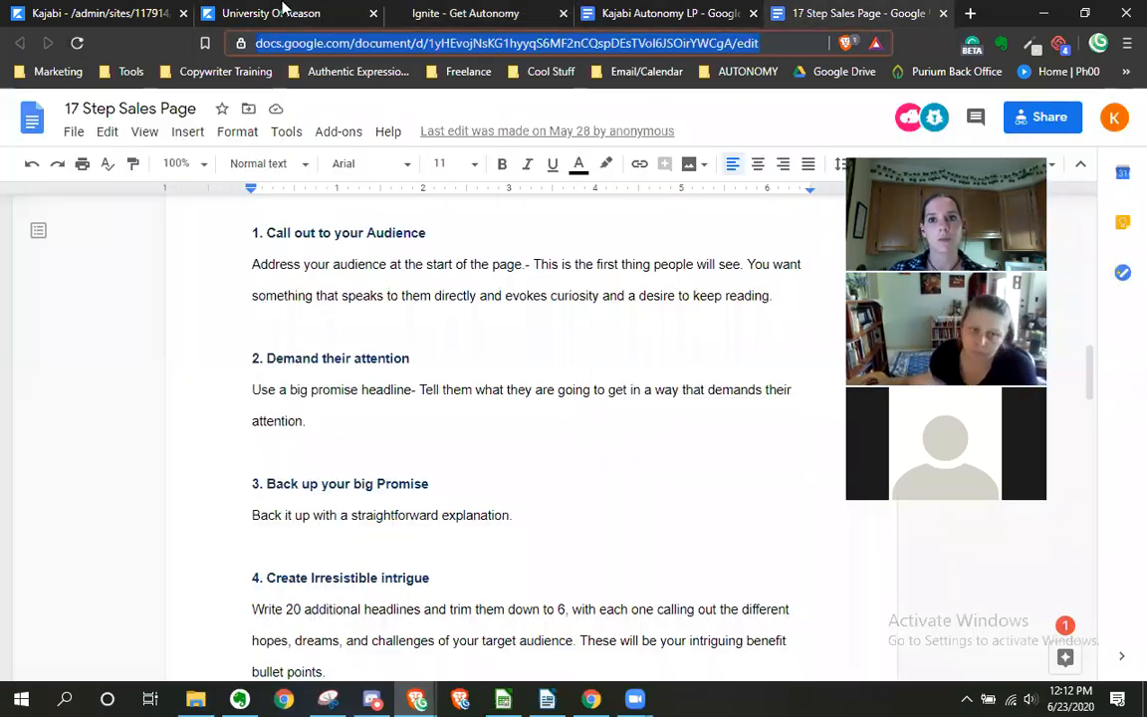
left_click(856, 13)
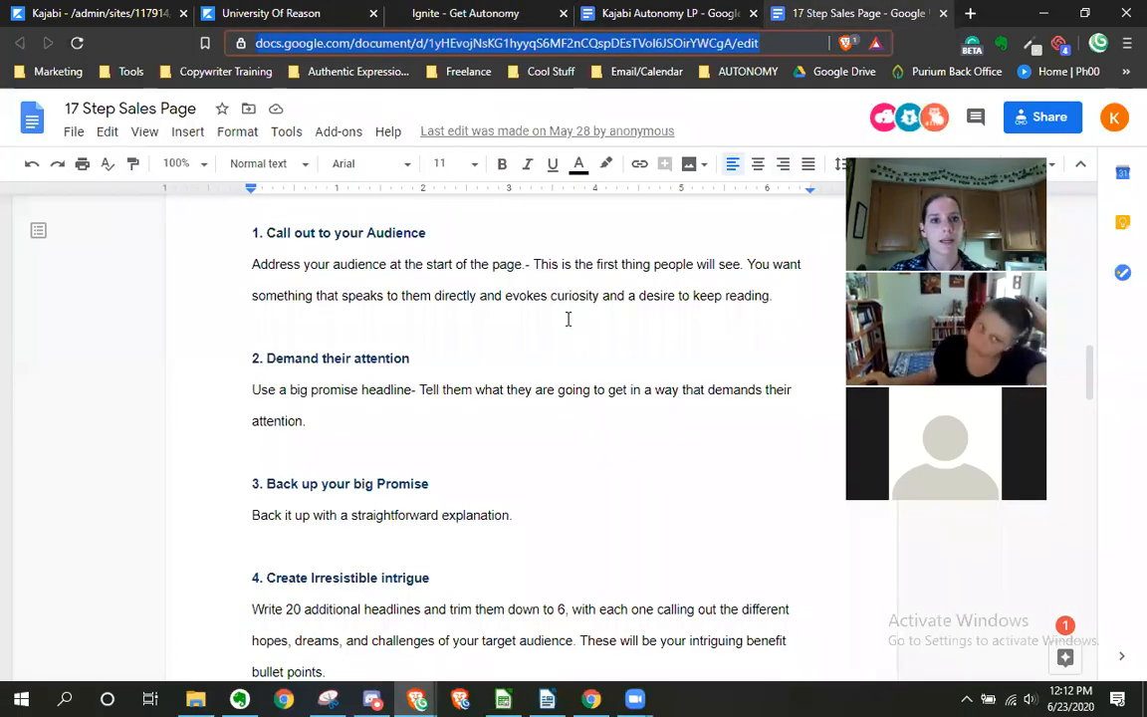
scroll(568, 322, "up", 1)
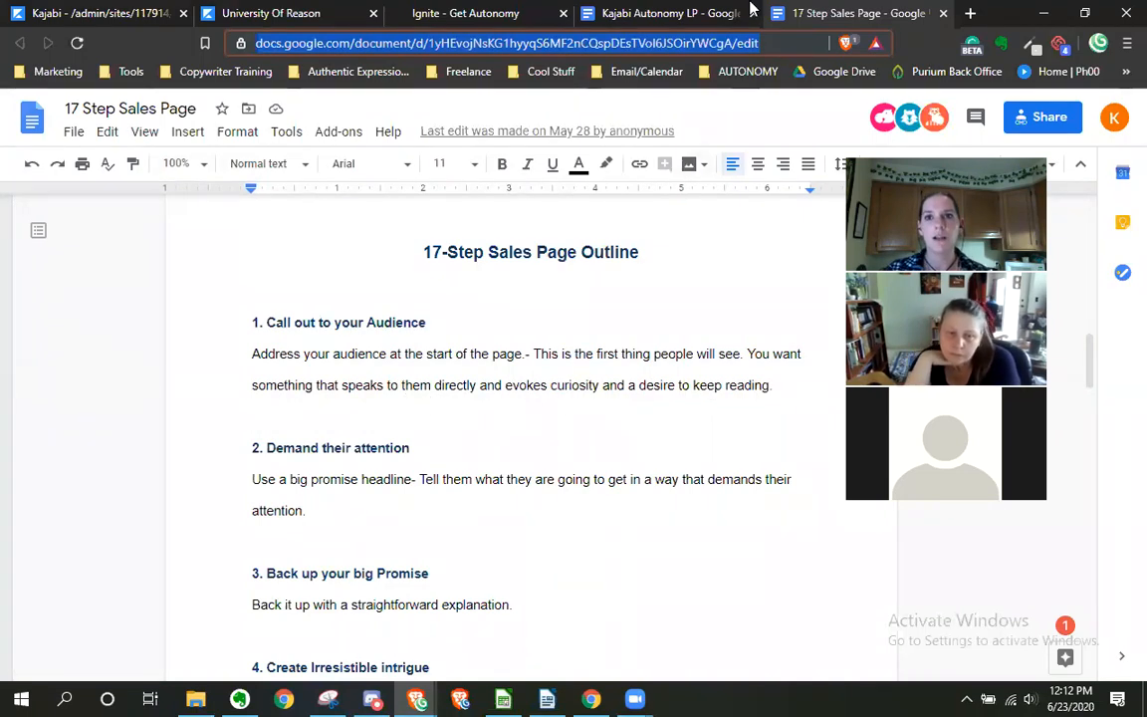
Open the getautonomy.info/19-skills page in a new tab and highlight its opening call-out to job-seekers, entrepreneurs, and leaders
key("ctrl+t")
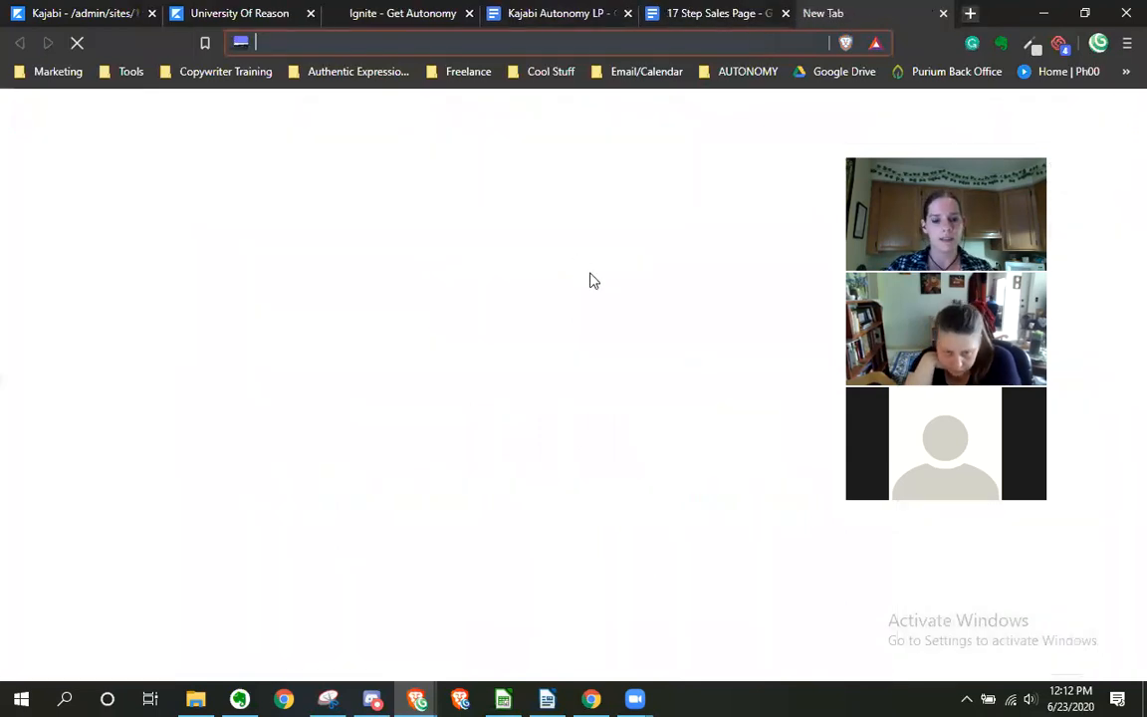
type("19-skills")
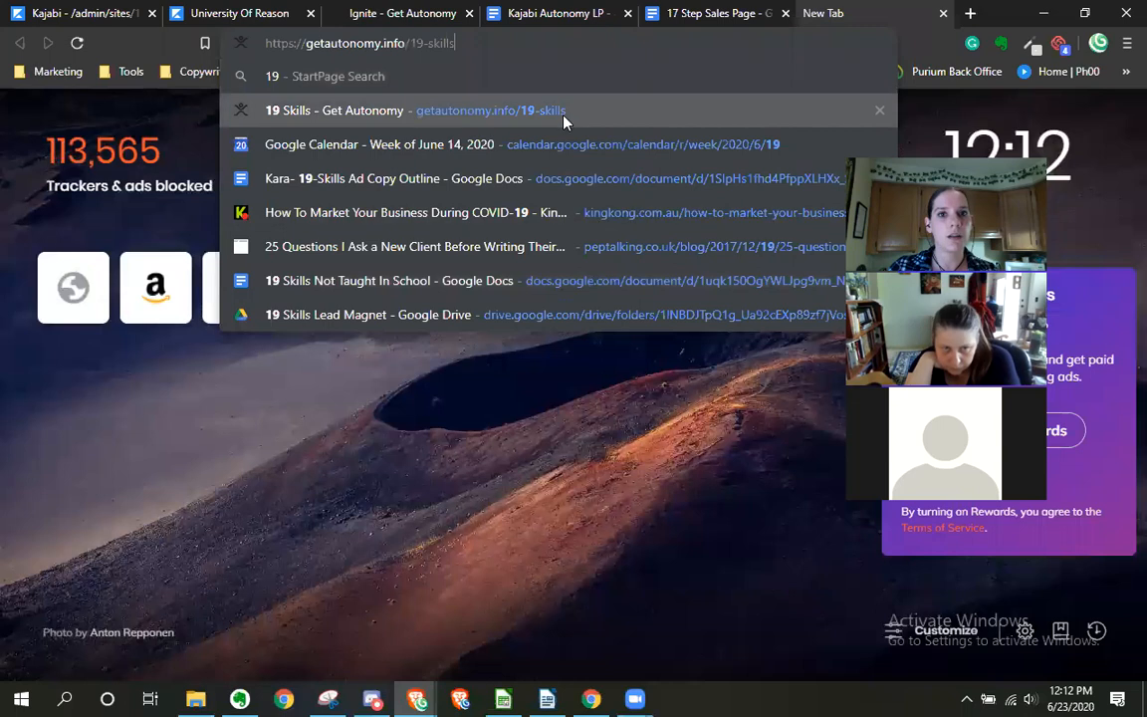
left_click(564, 117)
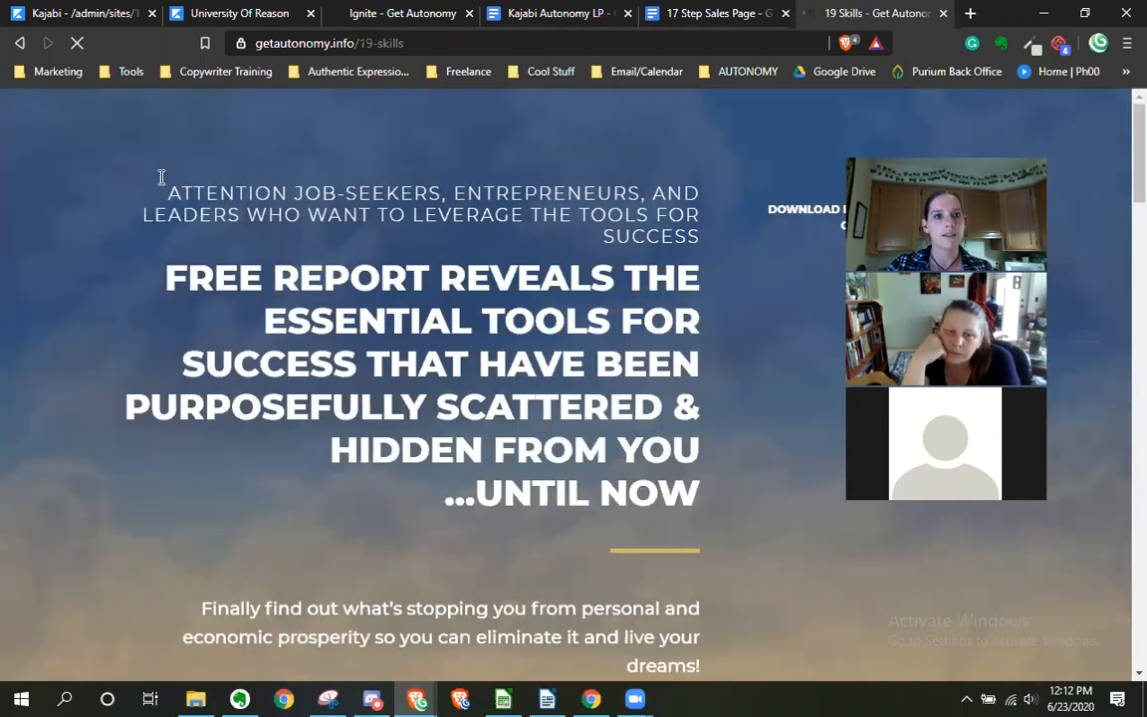
left_click_drag(167, 187, 694, 236)
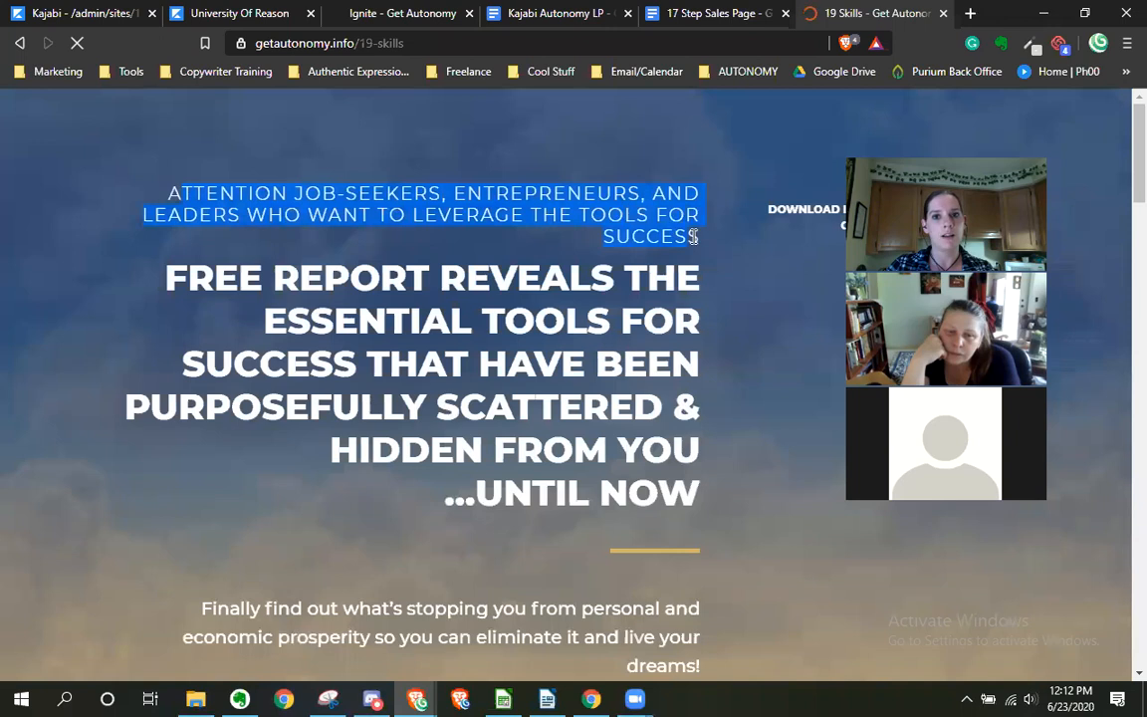
left_click(525, 189)
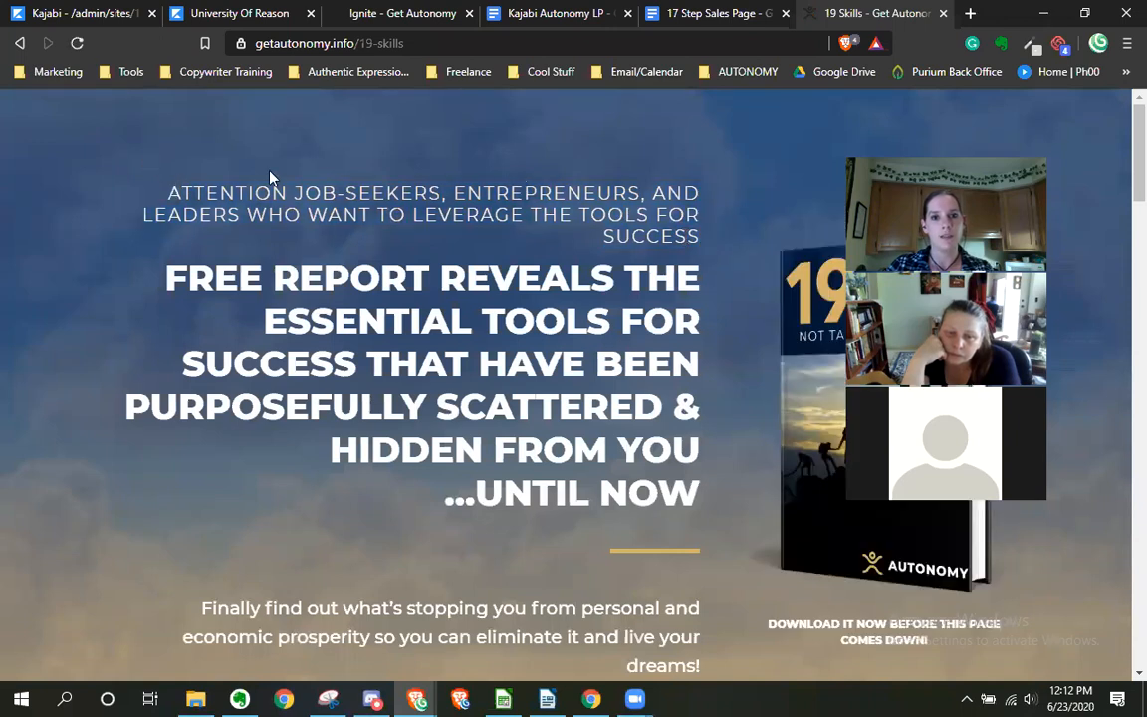
Check step 2 of the 17-Step Sales Page Outline, then highlight the matching "Free report reveals" headline on the 19 Skills page
left_click(704, 10)
scroll(417, 378, "down", 2)
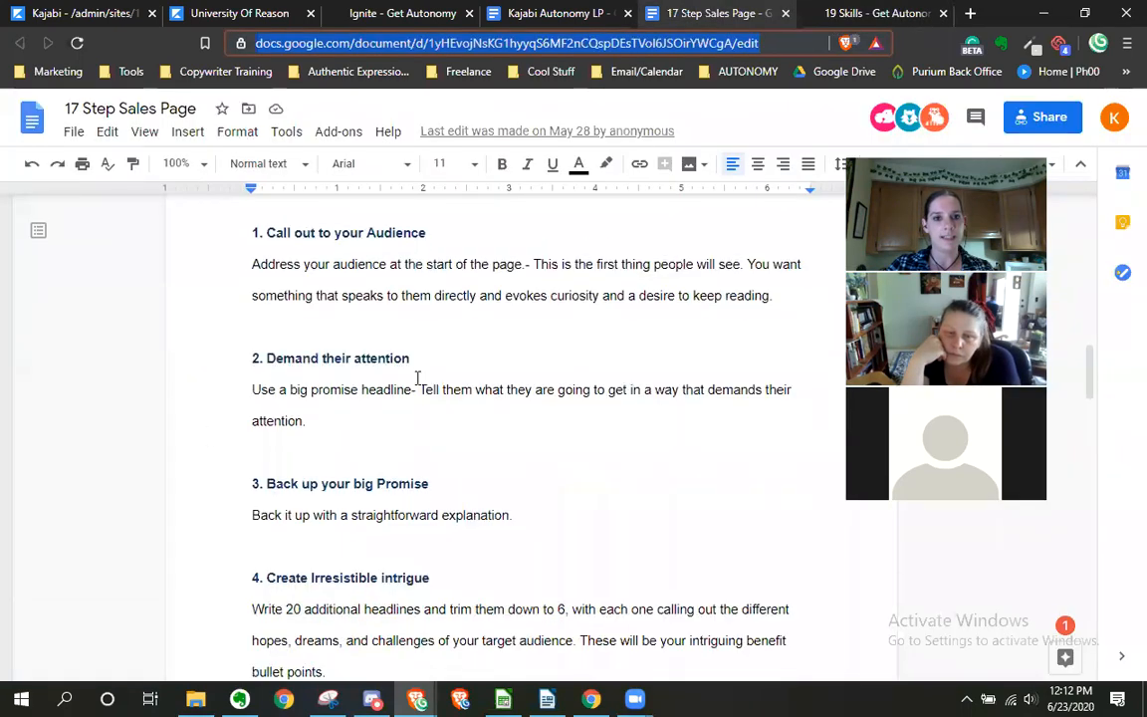
left_click(866, 13)
left_click_drag(196, 283, 629, 498)
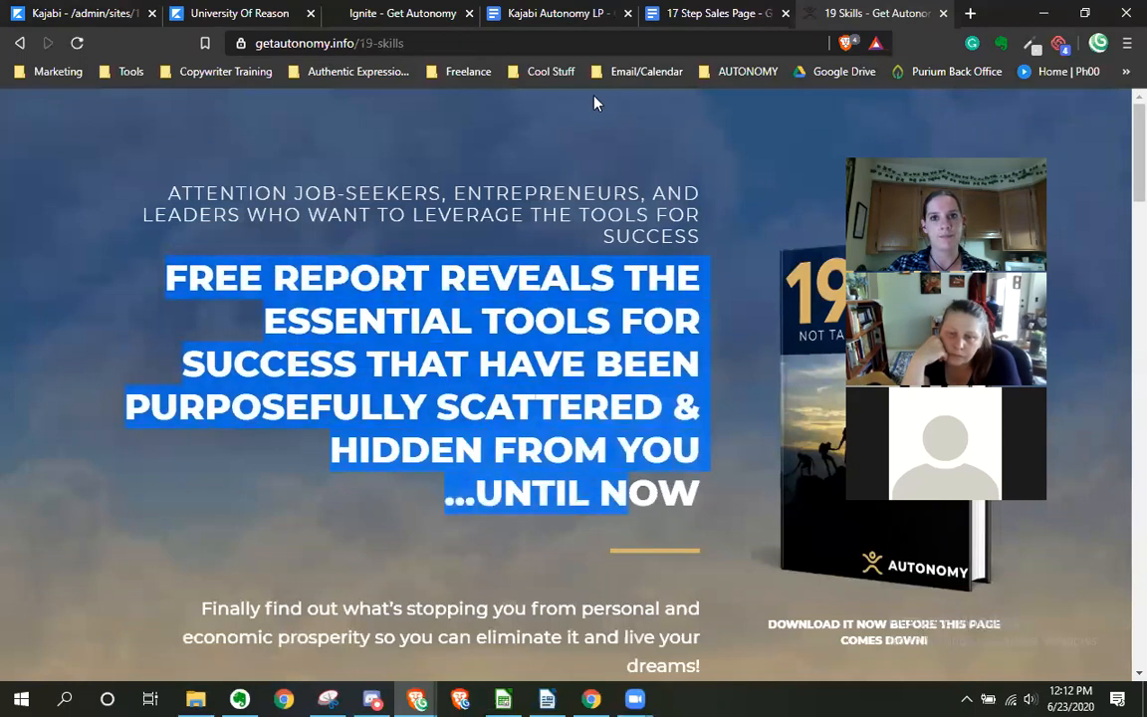
Read steps 3 to 5 of the 17-Step Sales Page Outline, from backing up the promise to shining a floodlight on the problem
left_click(697, 13)
scroll(259, 372, "down", 1)
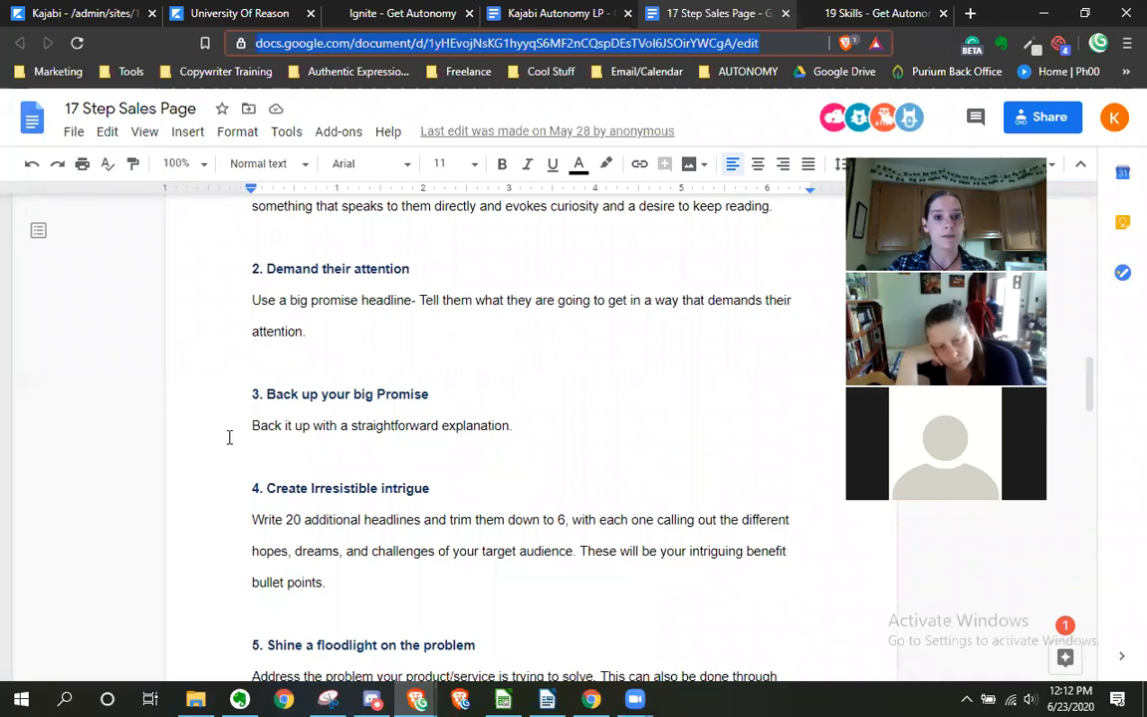
scroll(585, 415, "down", 2)
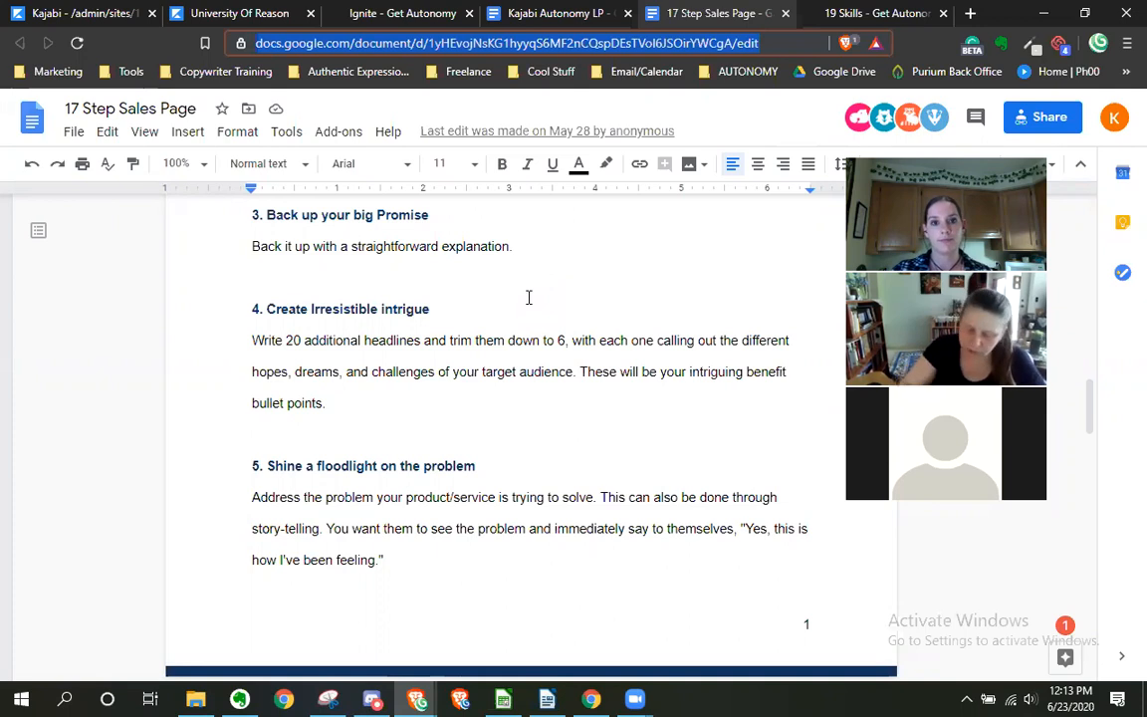
scroll(529, 297, "down", 2)
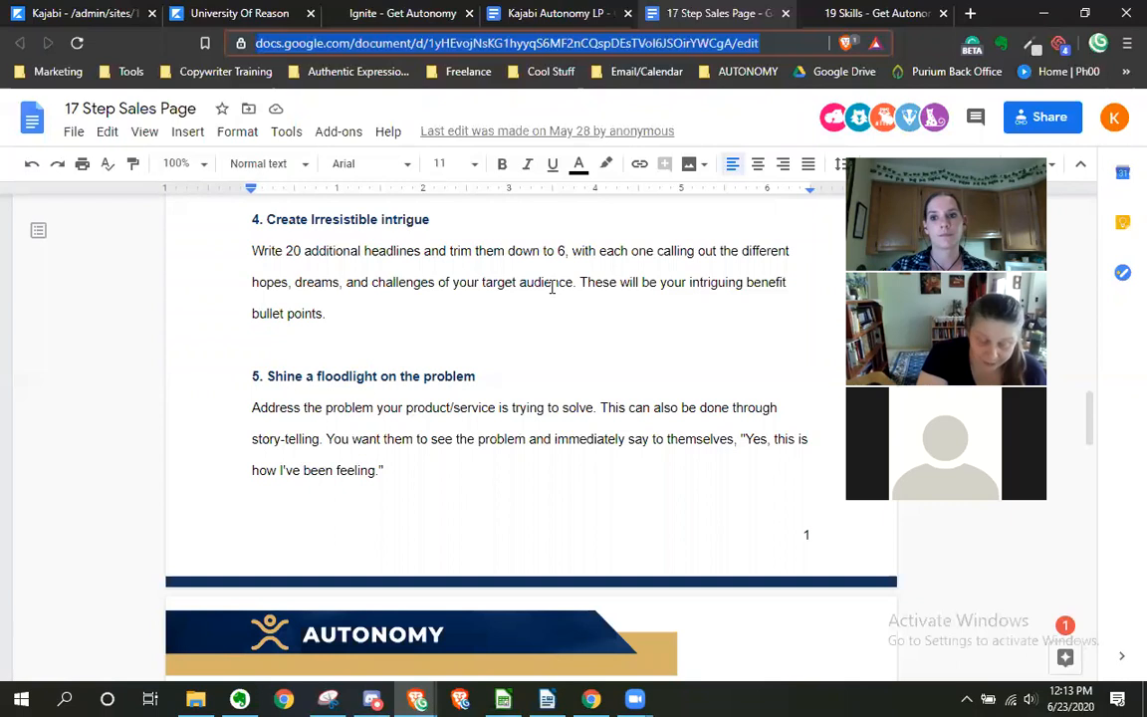
Open the Copy of Autonomy Halo_Strategy spreadsheet in a new tab and set its zoom to 75%
left_click(971, 13)
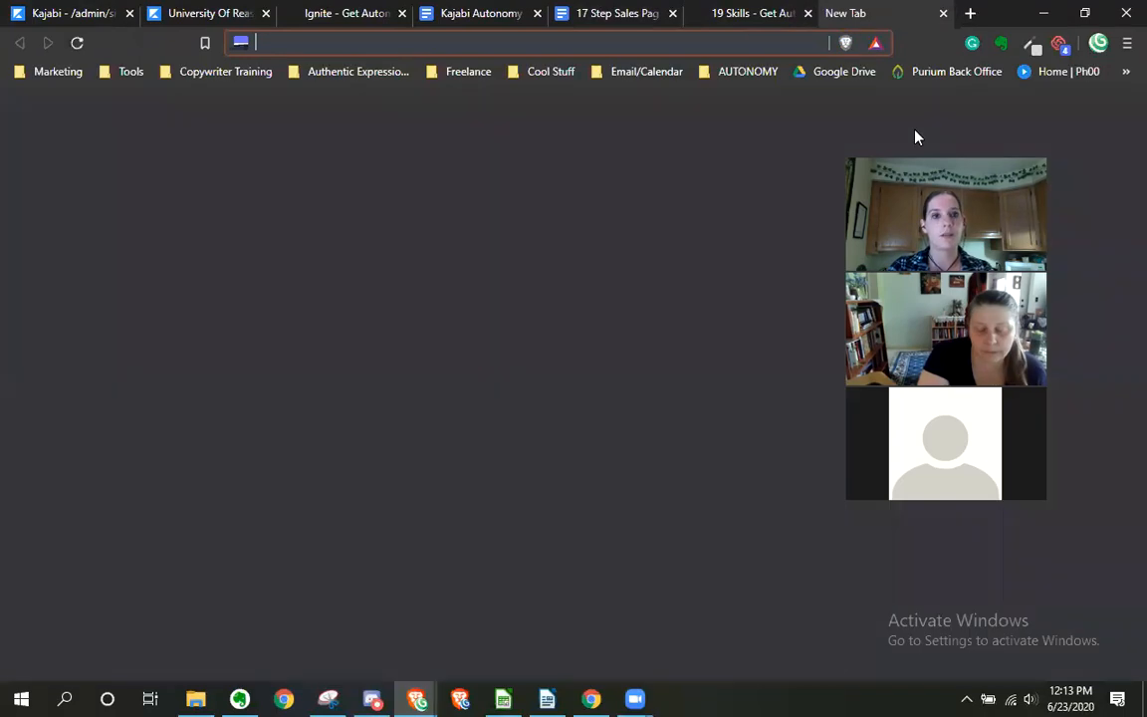
type("autonomy")
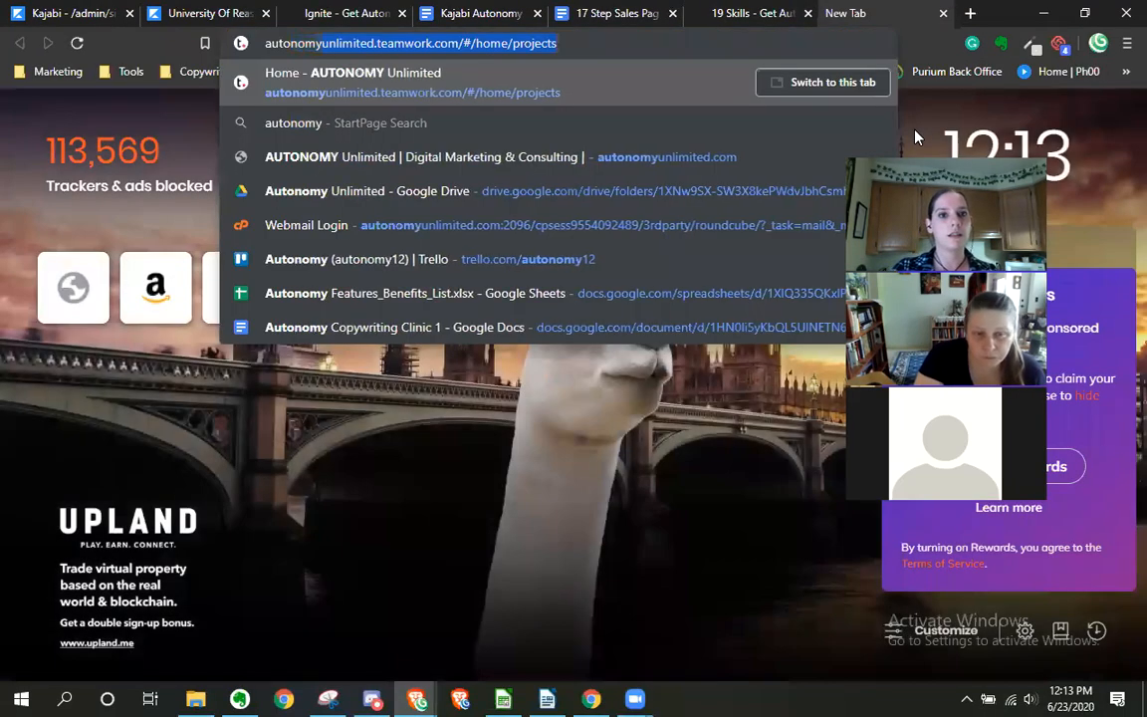
type(" halo")
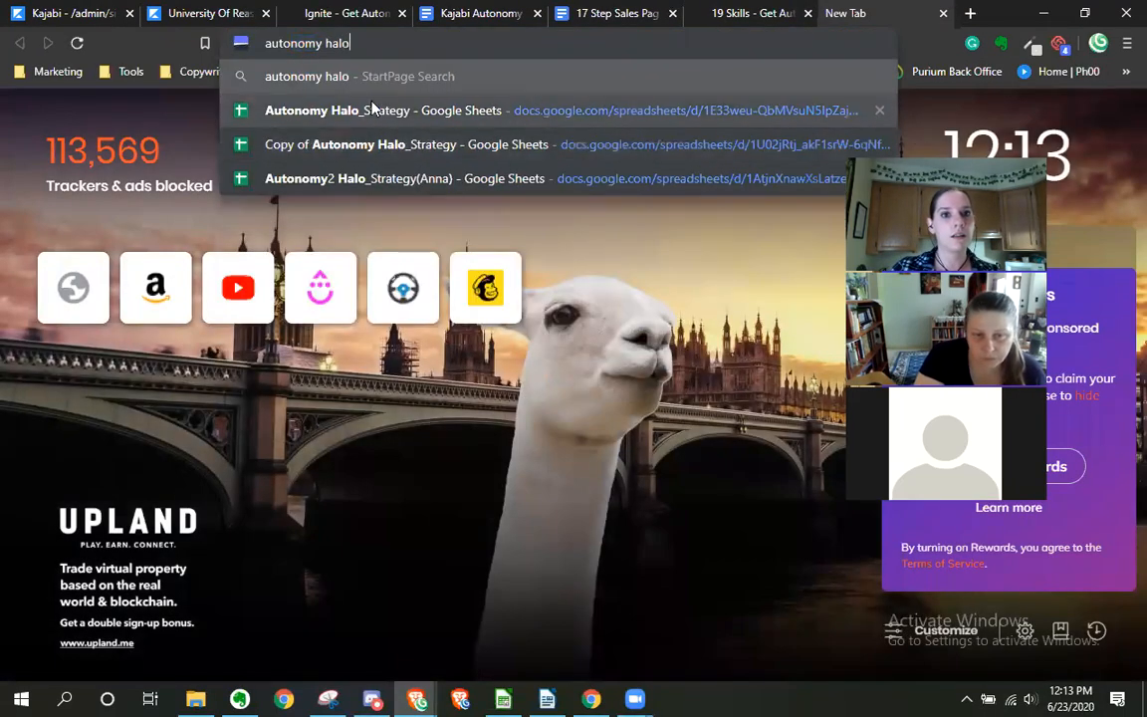
left_click(378, 146)
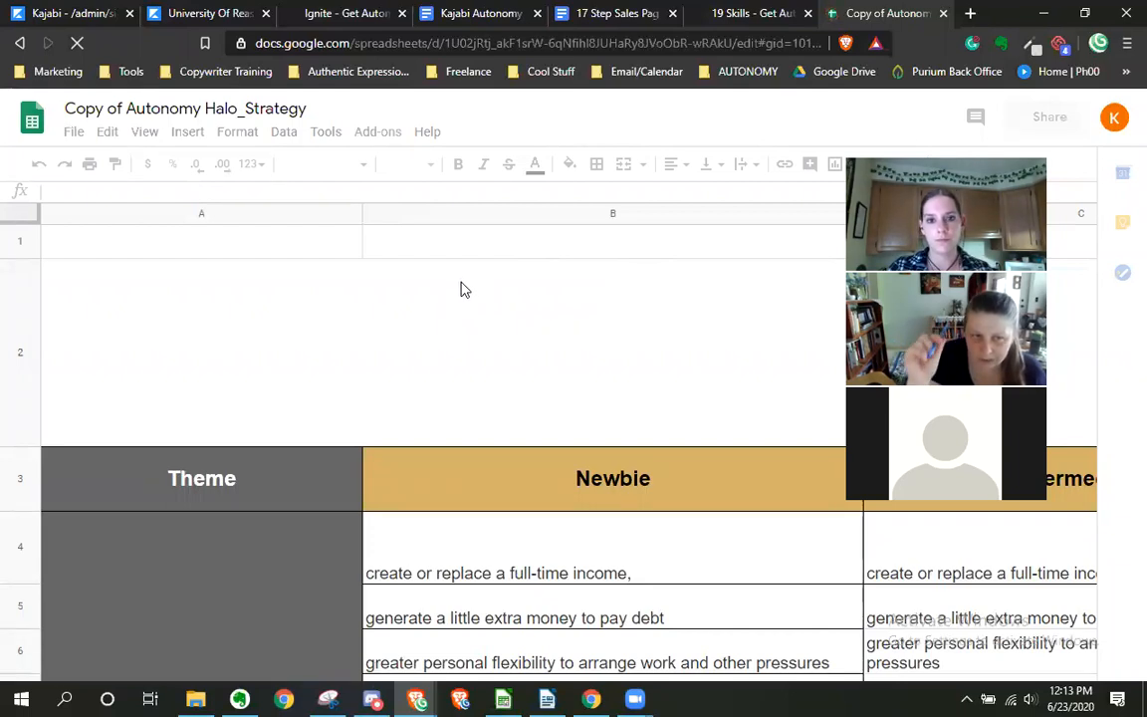
scroll(432, 371, "down", 1)
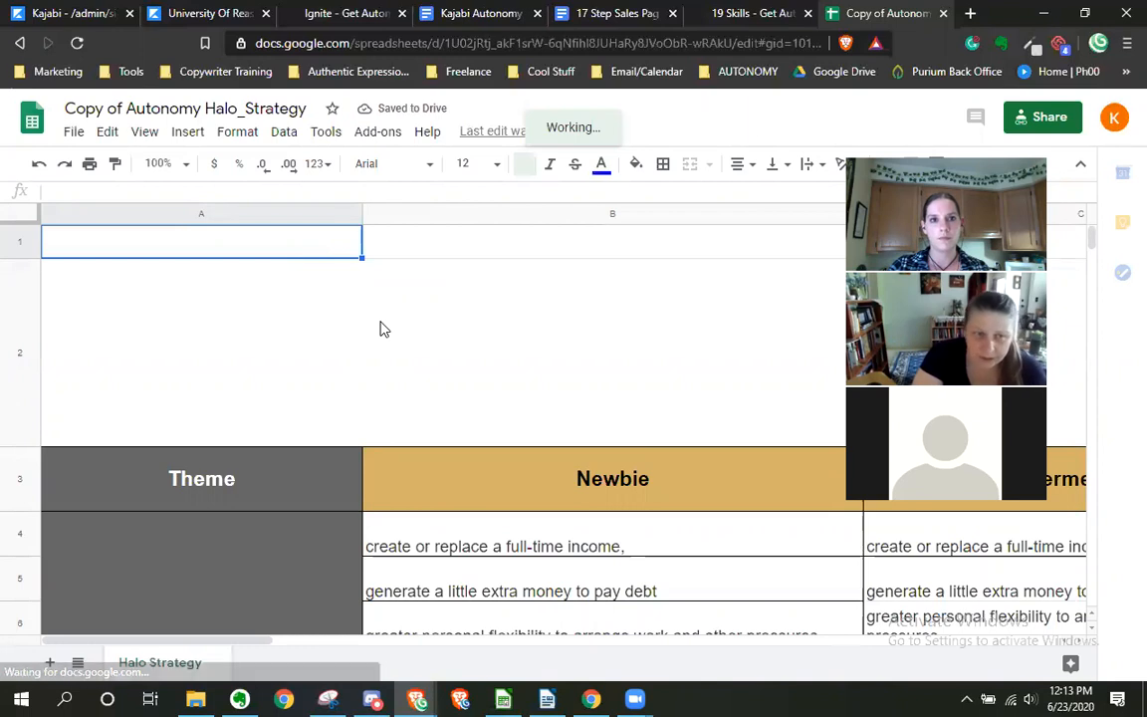
left_click(187, 174)
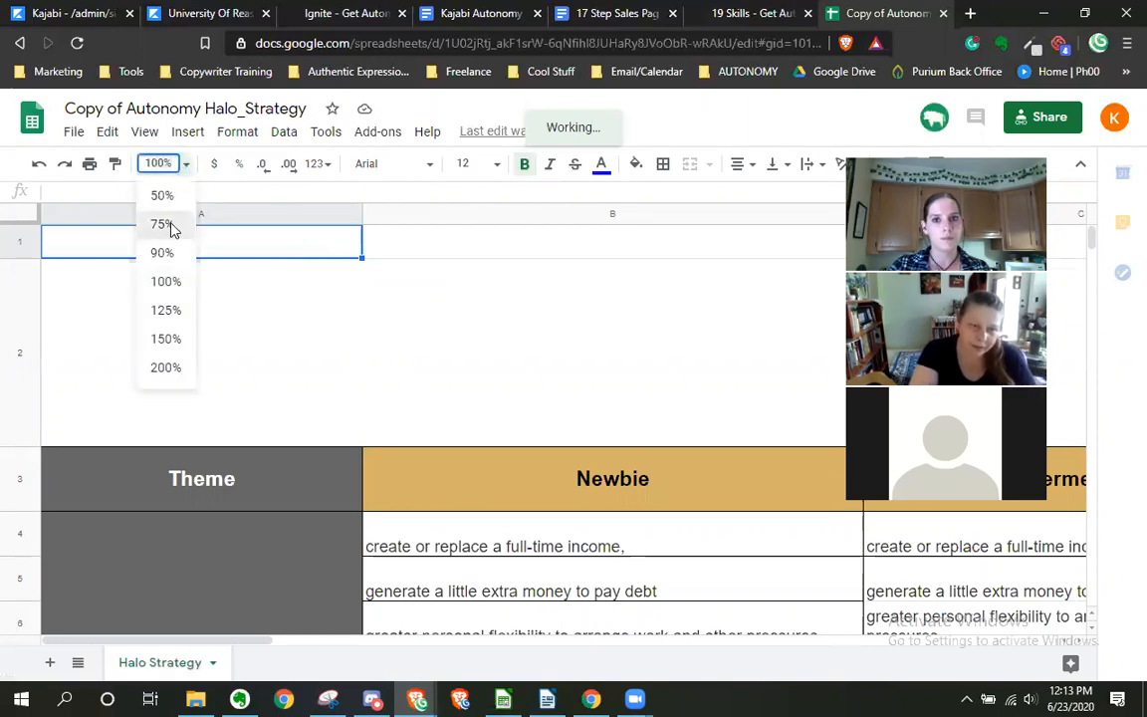
left_click(164, 225)
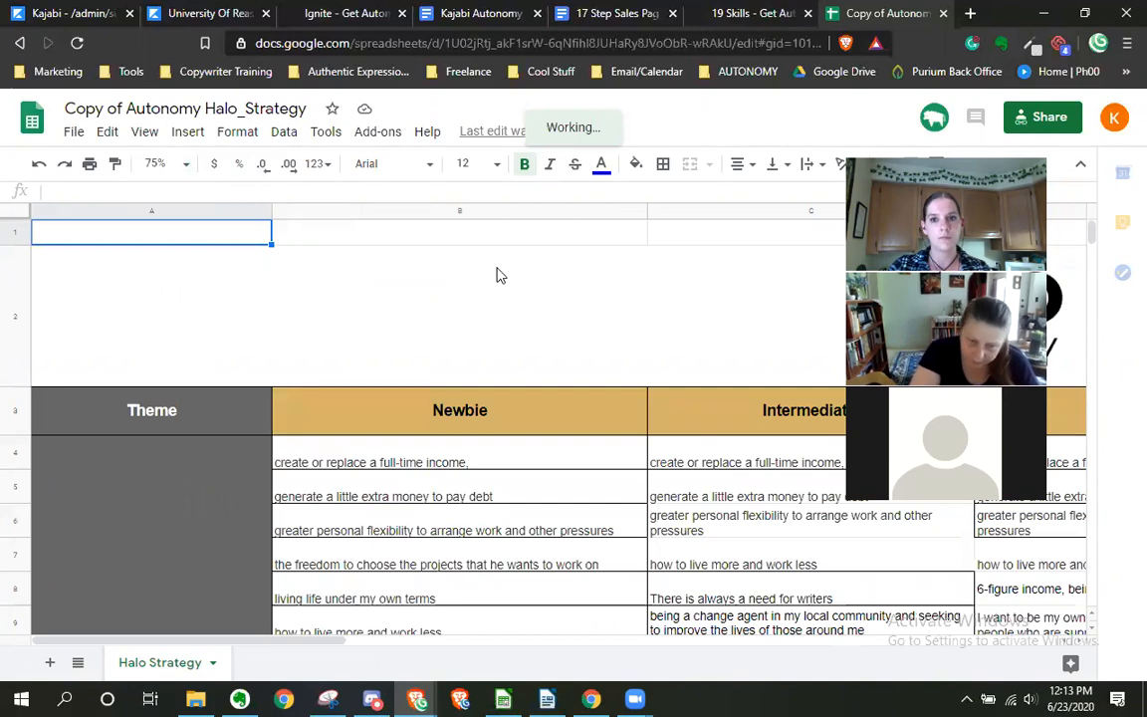
Read through the Hopes & Dreams entries in the Newbie column of the Halo Strategy sheet
scroll(508, 271, "down", 2)
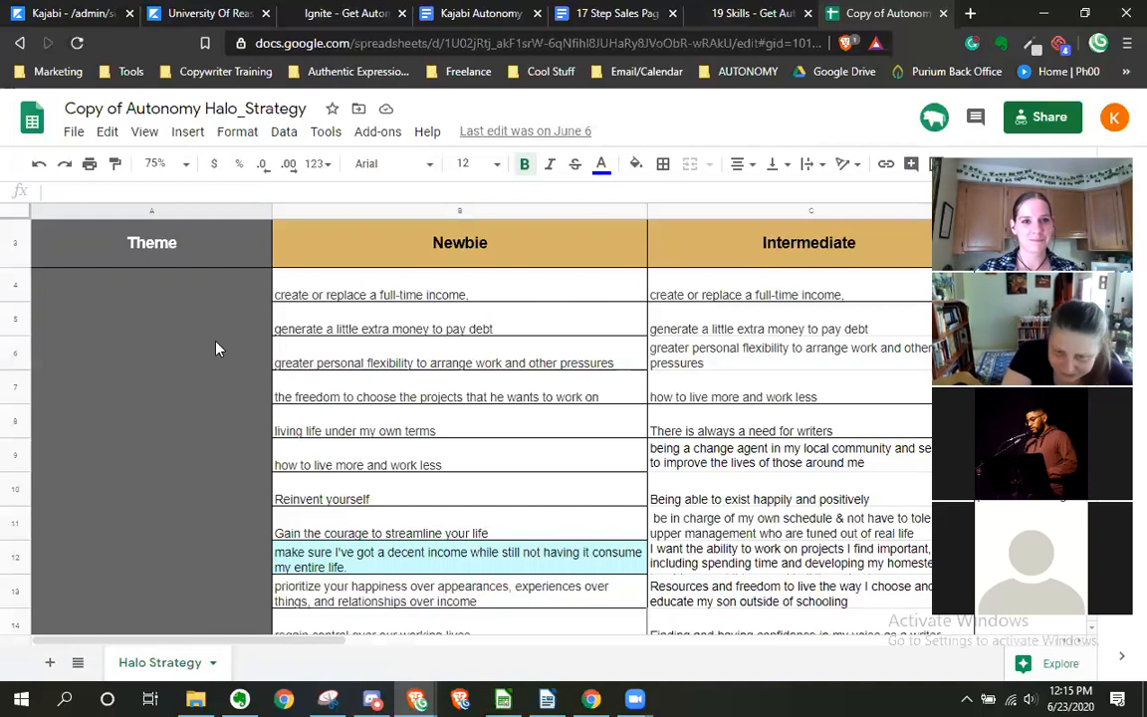
scroll(149, 374, "down", 3)
scroll(149, 373, "up", 5)
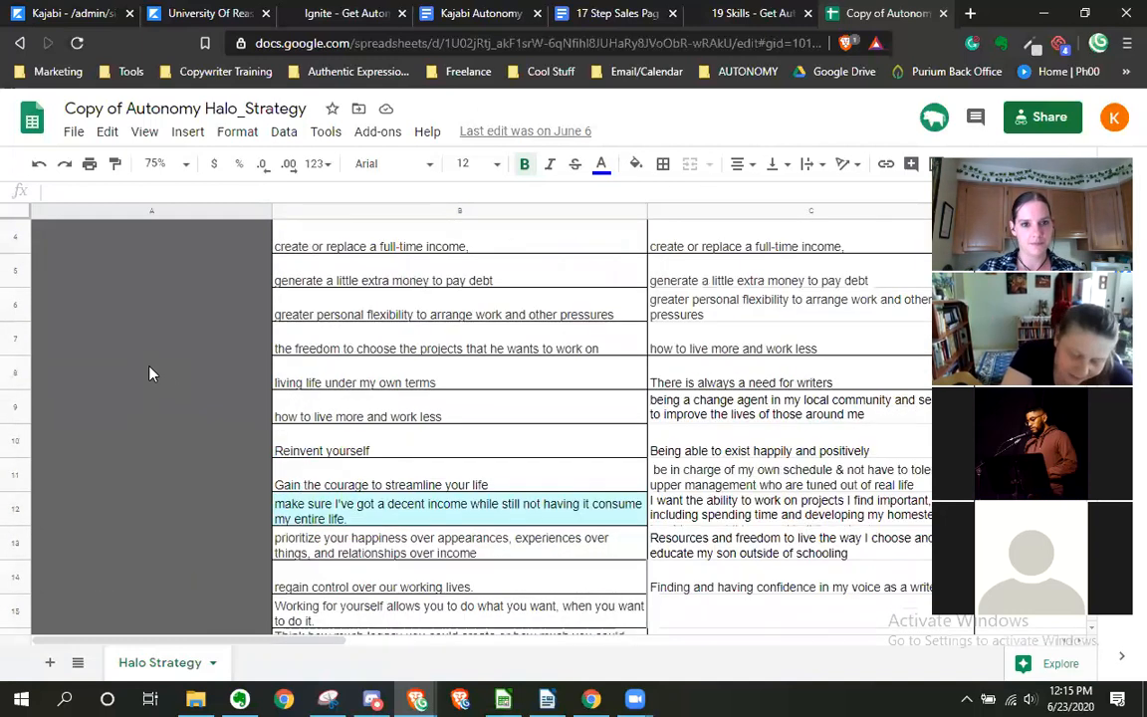
scroll(149, 374, "down", 2)
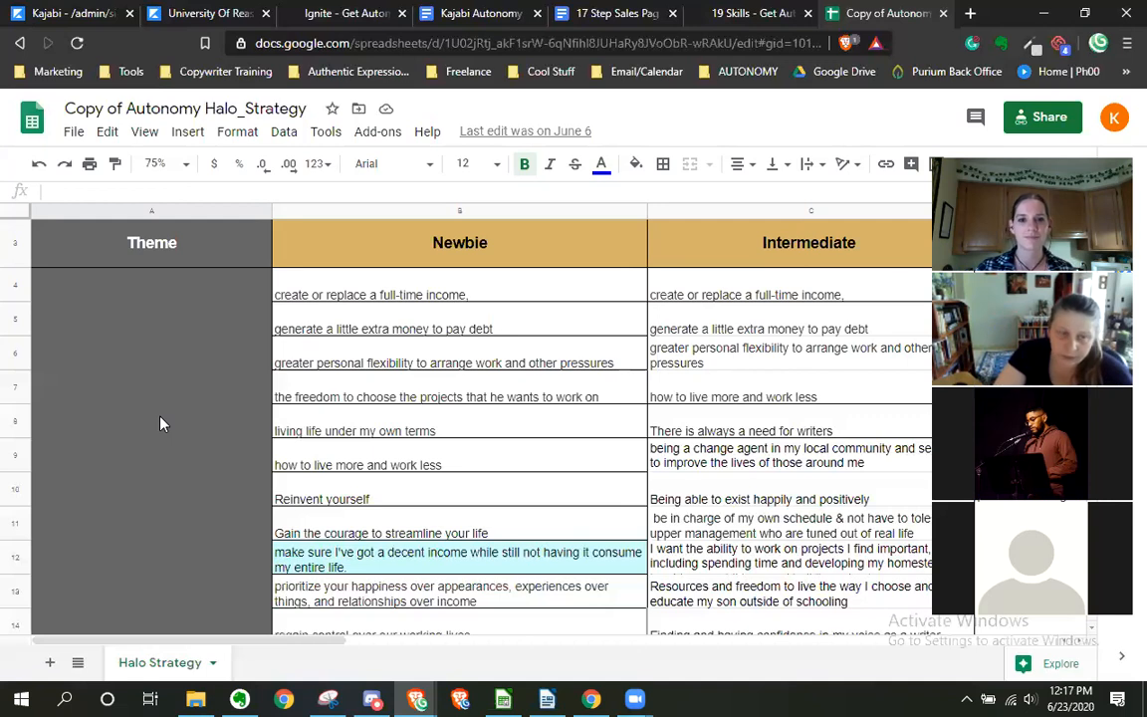
scroll(169, 420, "down", 1)
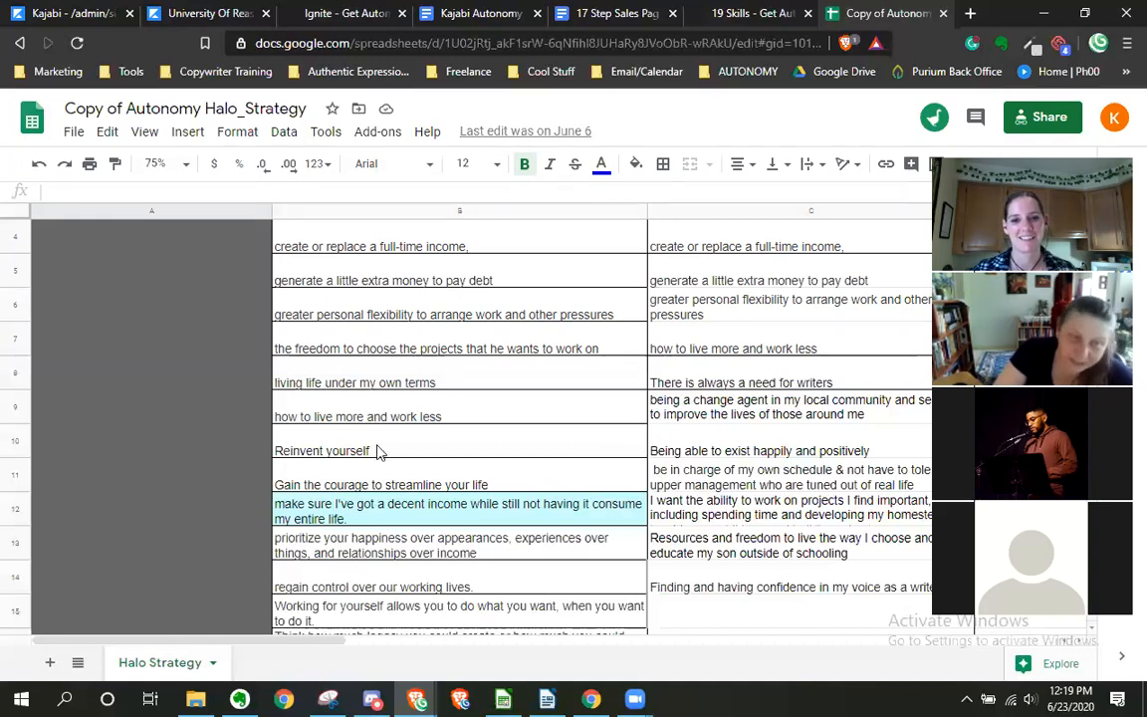
scroll(519, 384, "down", 1)
scroll(519, 384, "down", 1)
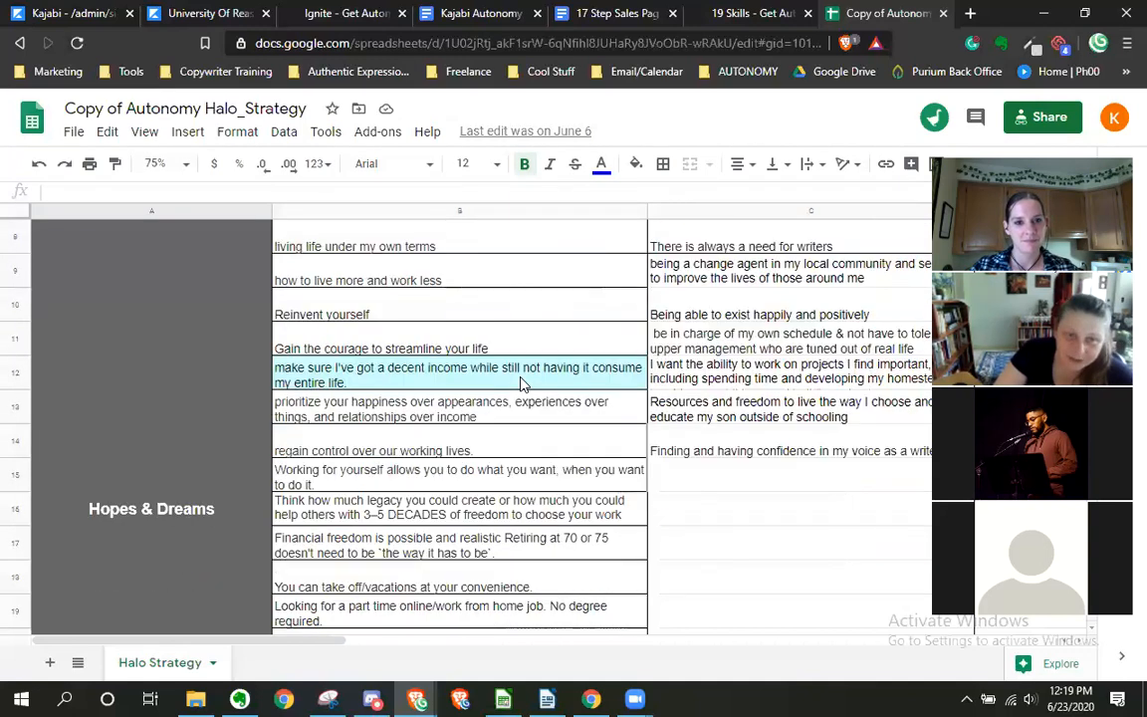
scroll(547, 373, "down", 1)
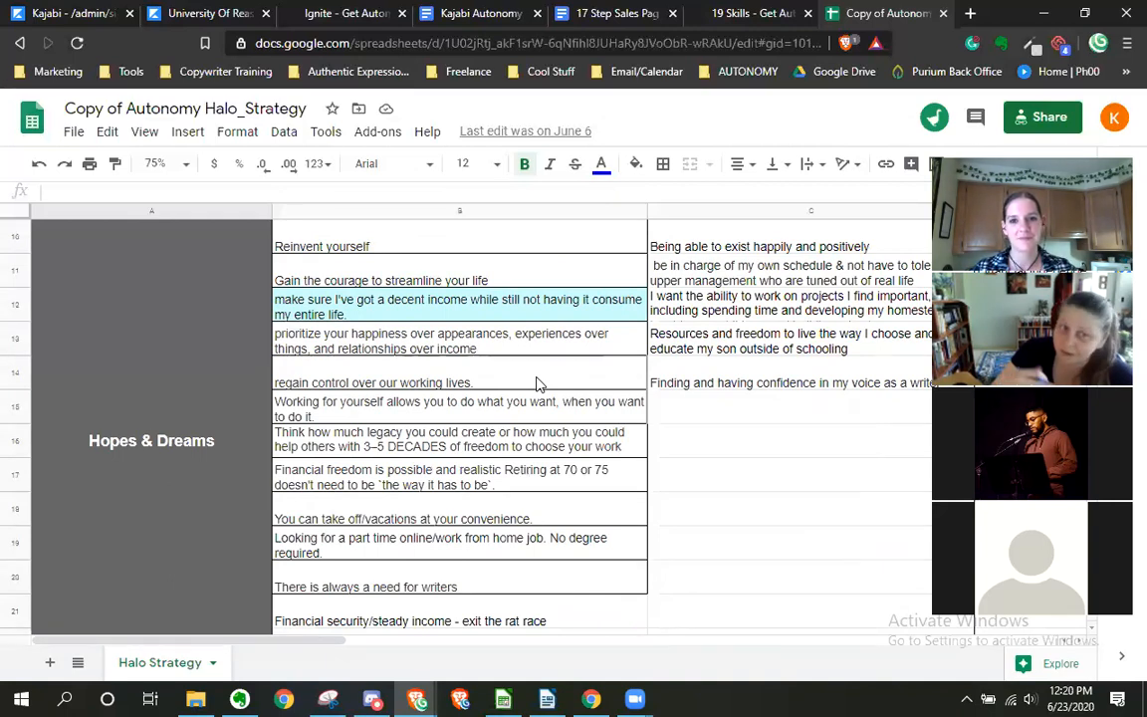
Examine the Hopes & Dreams entries in the Intermediate column and the column beside it
left_click_drag(303, 644, 438, 654)
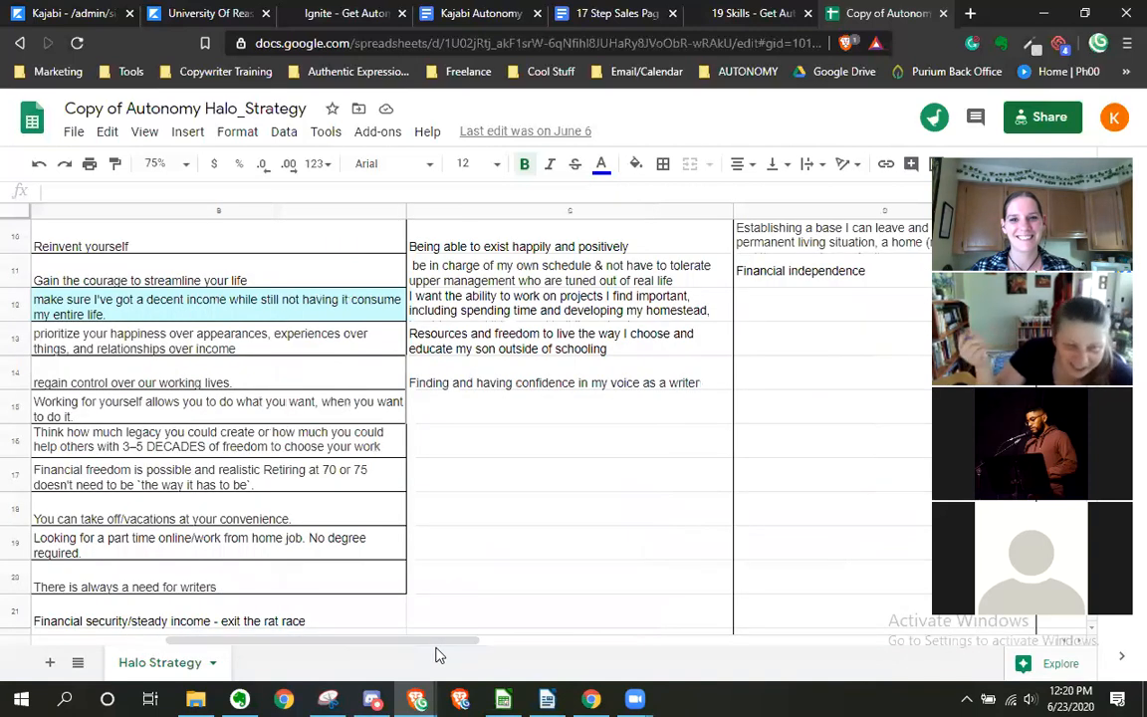
scroll(606, 517, "up", 1)
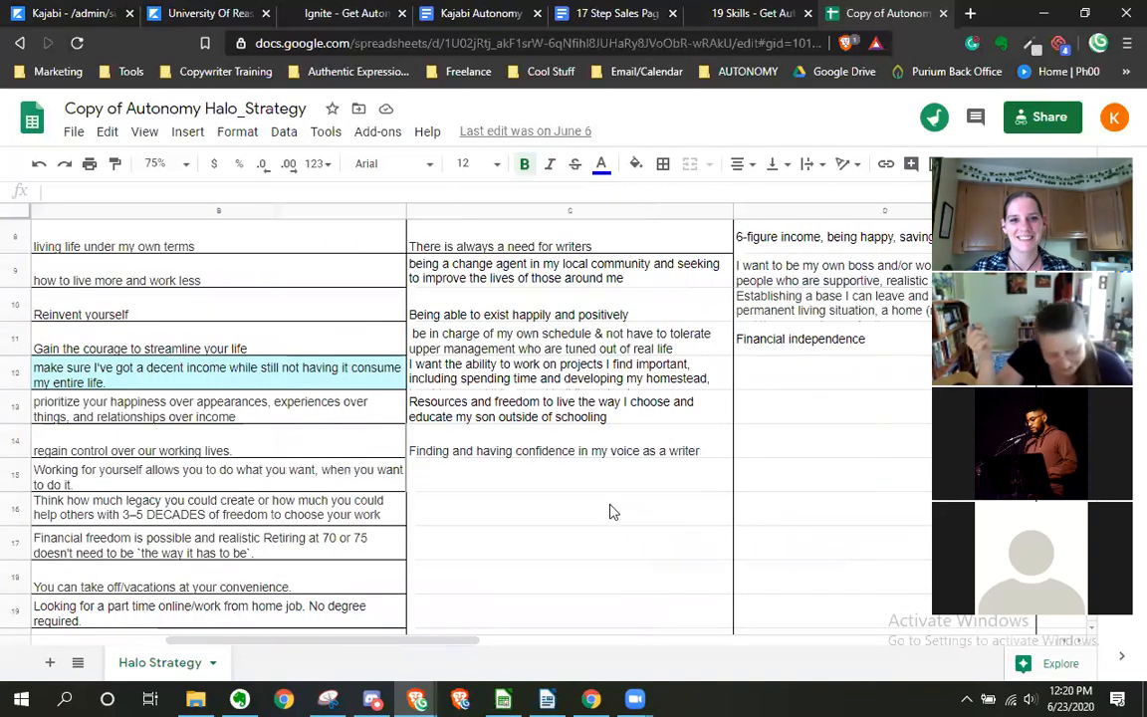
scroll(612, 511, "up", 2)
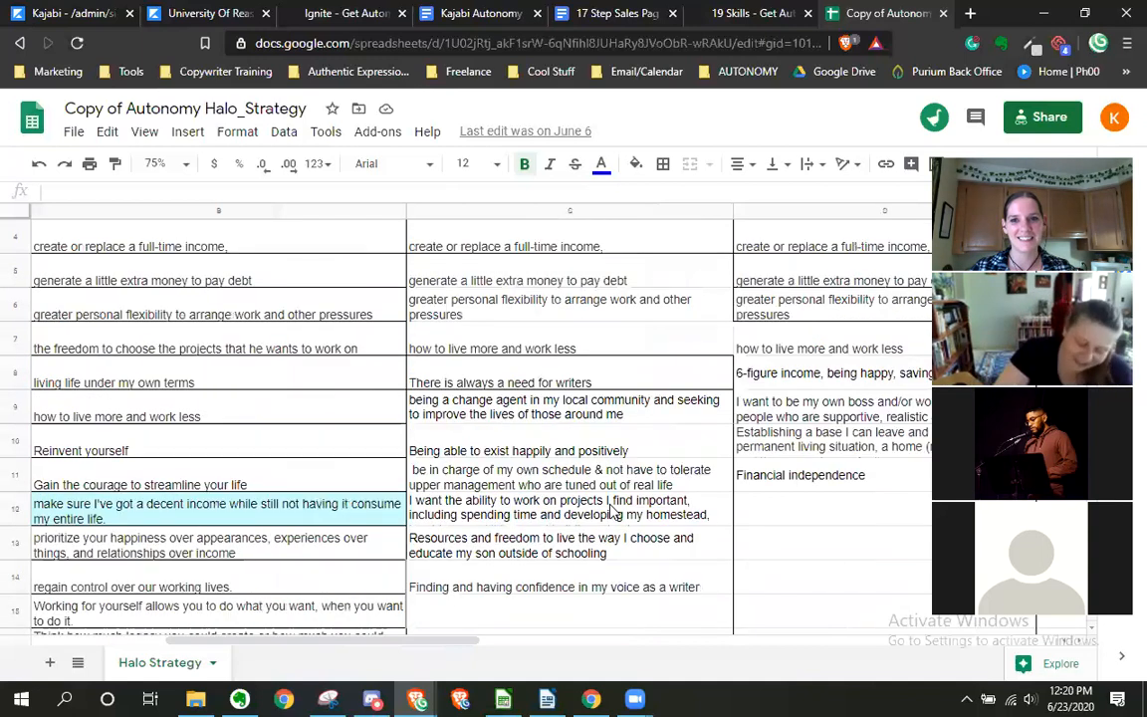
scroll(616, 511, "up", 1)
scroll(612, 509, "down", 1)
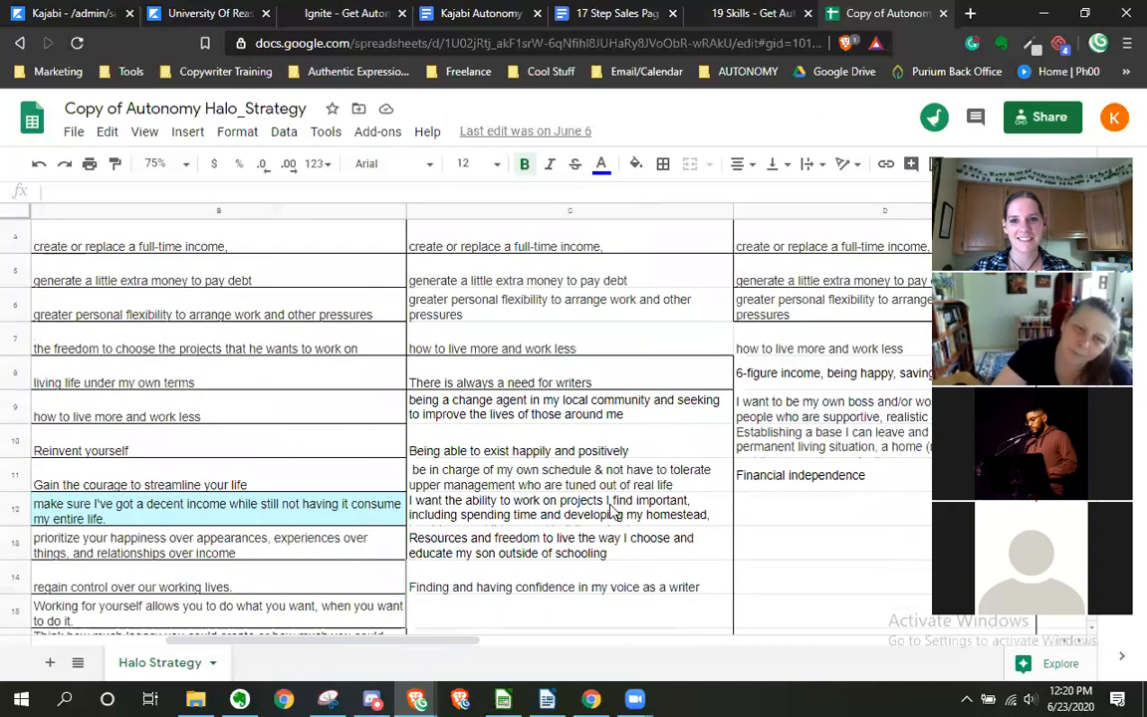
scroll(612, 511, "down", 2)
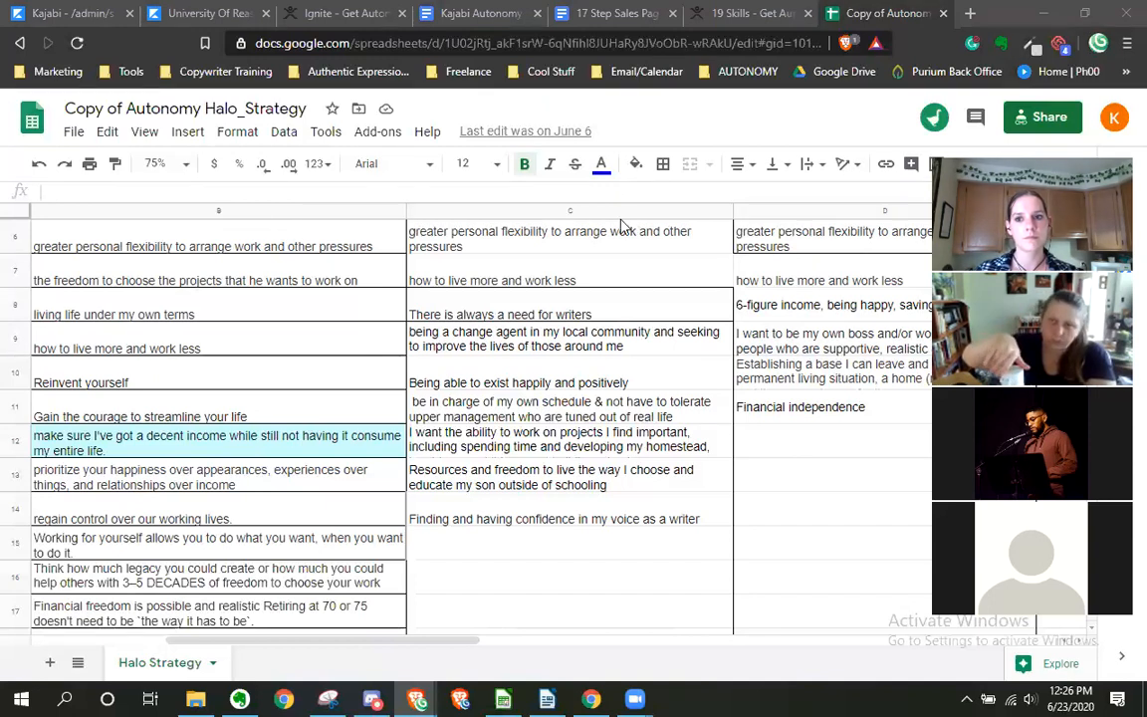
Add a run of blank lines below the TAKE YOUR NEXT STEP text at the end of the Kajabi Autonomy LP document
left_click(418, 12)
scroll(540, 354, "down", 20)
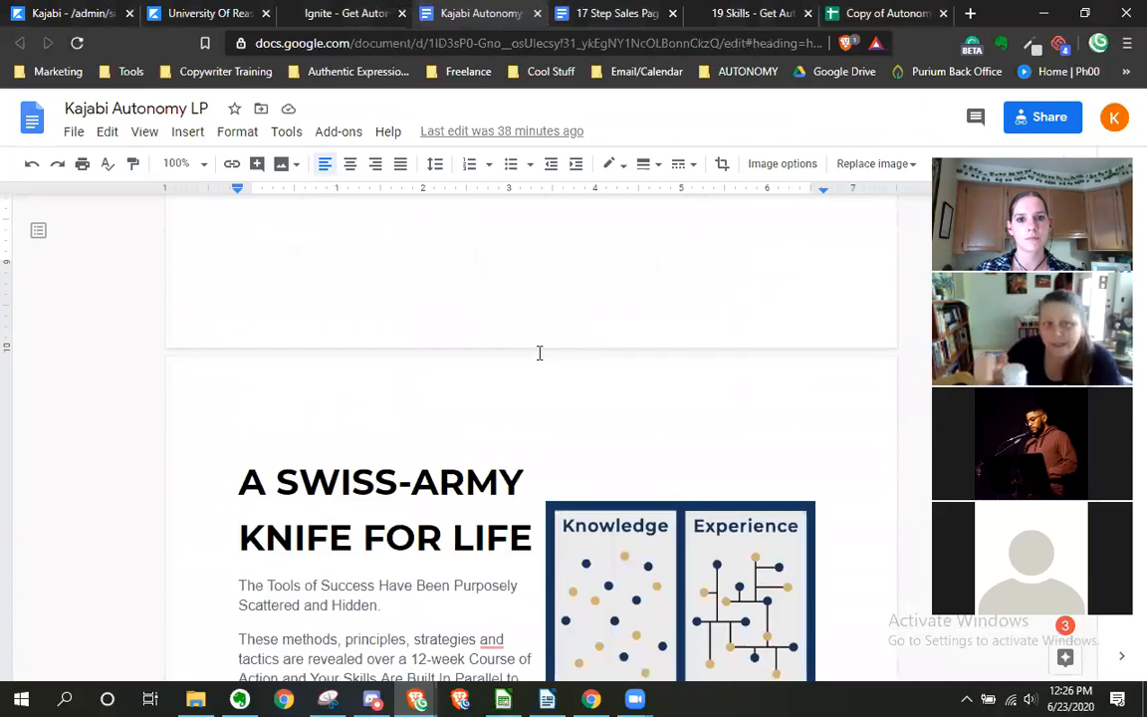
left_click(567, 382)
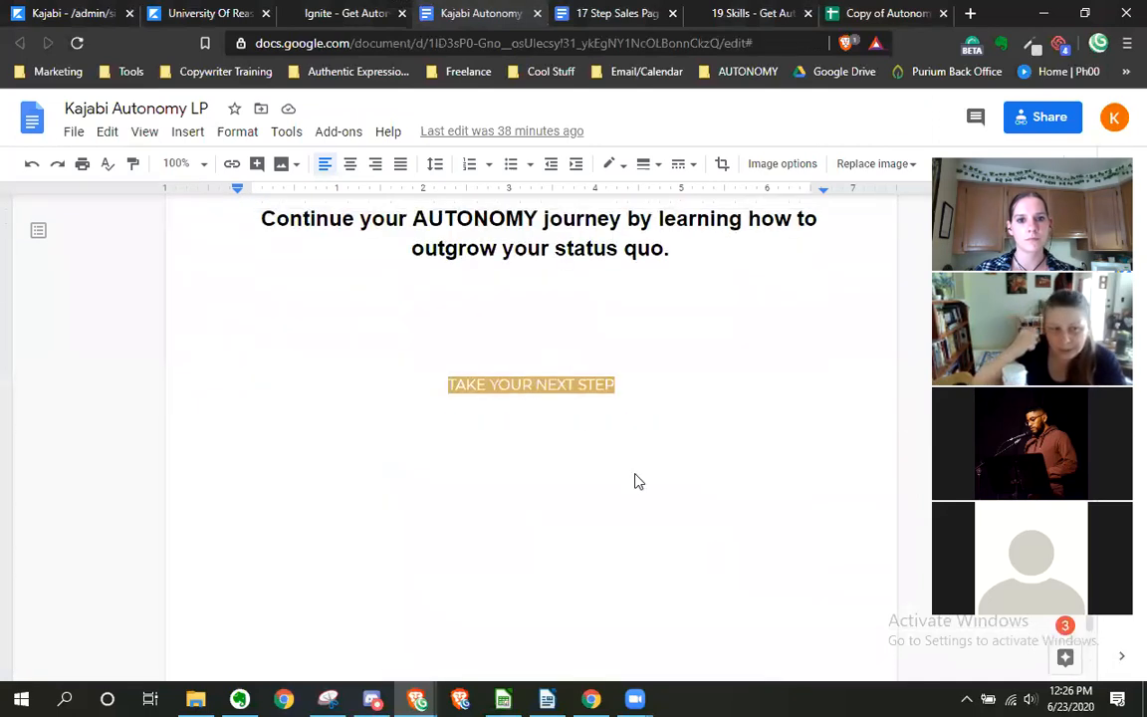
left_click(686, 531)
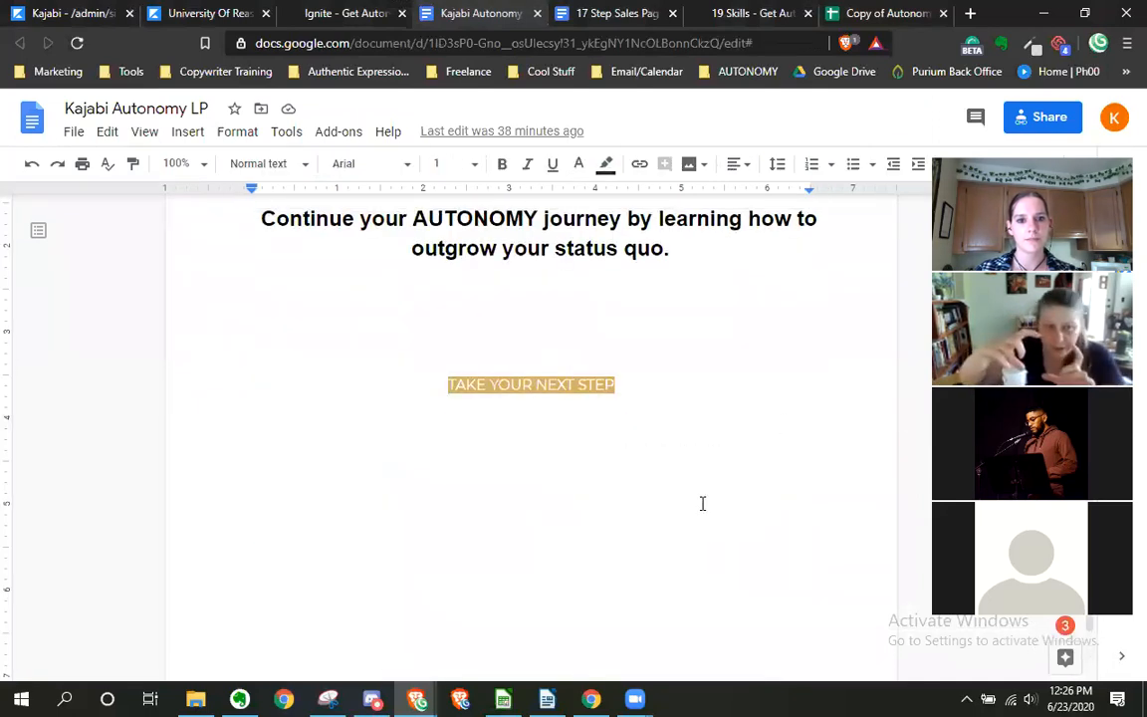
key("Return")
key("Return")
key("Return")
key("Return")
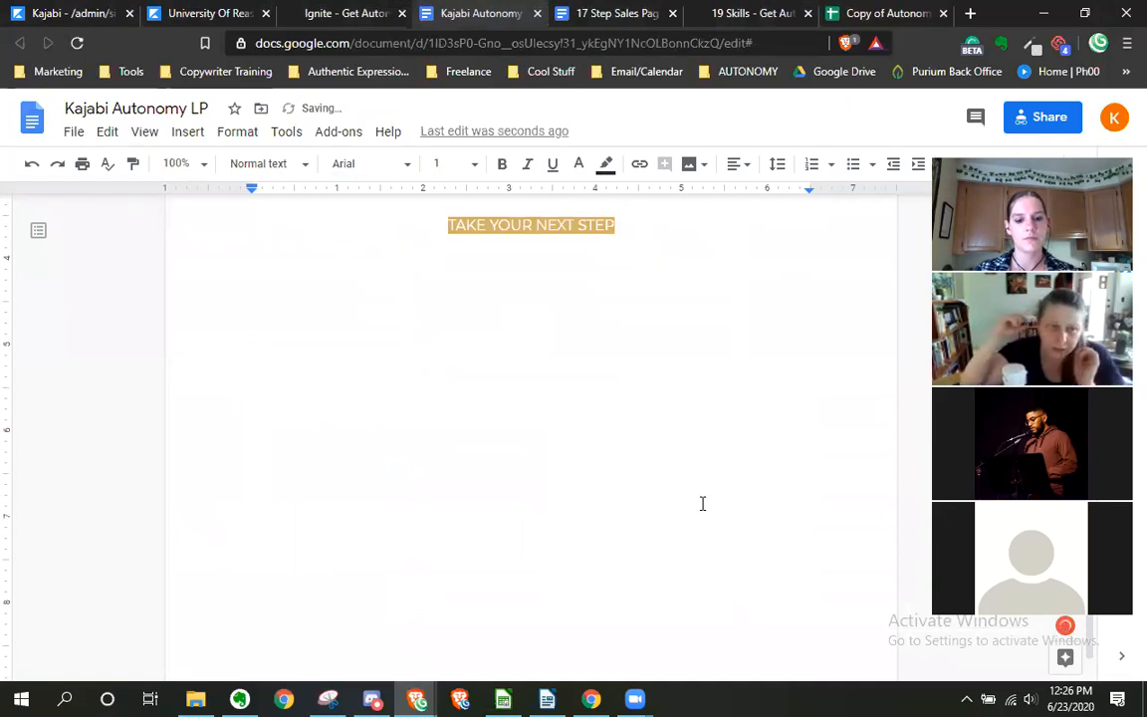
key("Return")
key("Return")
key("Return")
key("Return")
key("Return")
key("Return")
key("Return")
key("Return")
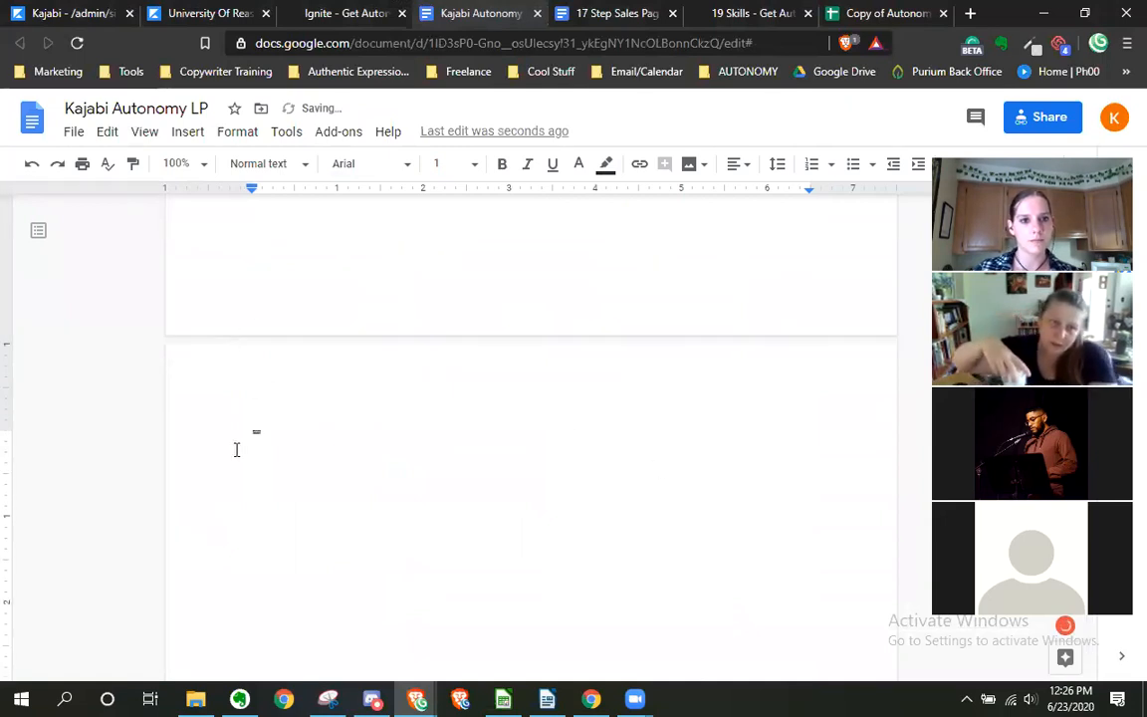
Delete the tiny-print AUTONOMY definition and the blank lines around it below the TAKE YOUR NEXT STEP text
left_click_drag(280, 455, 356, 484)
left_click(346, 452)
scroll(344, 449, "up", 4)
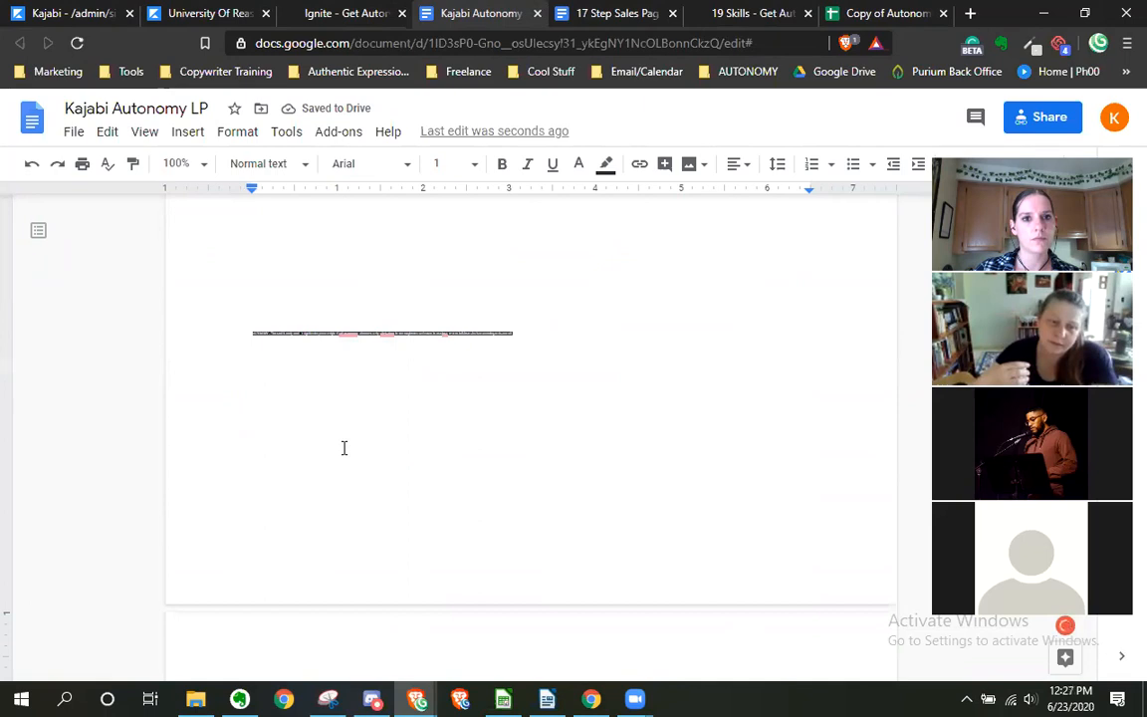
left_click_drag(524, 416, 306, 394)
left_click(331, 408)
left_click_drag(245, 422, 558, 564)
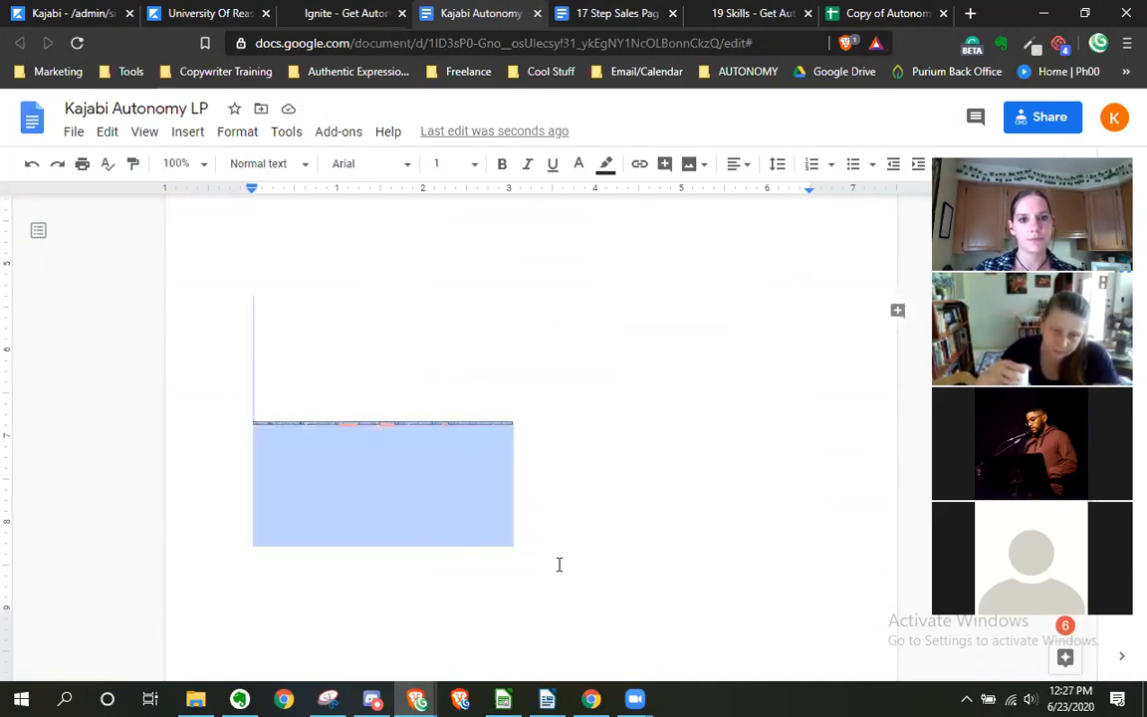
key("BackSpace")
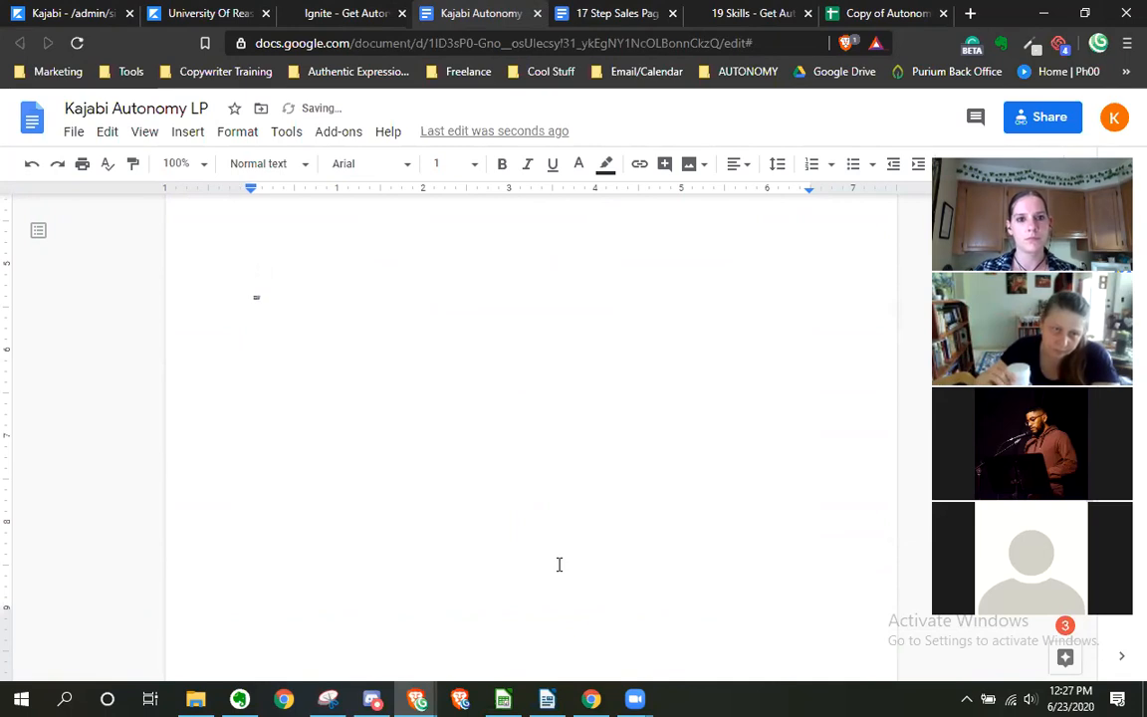
scroll(558, 563, "up", 2)
scroll(310, 479, "up", 2)
left_click_drag(218, 307, 273, 432)
key("BackSpace")
Try pasting the AUTONOMY definition below TAKE YOUR NEXT STEP, and remove the pasted copy
key("ctrl+v")
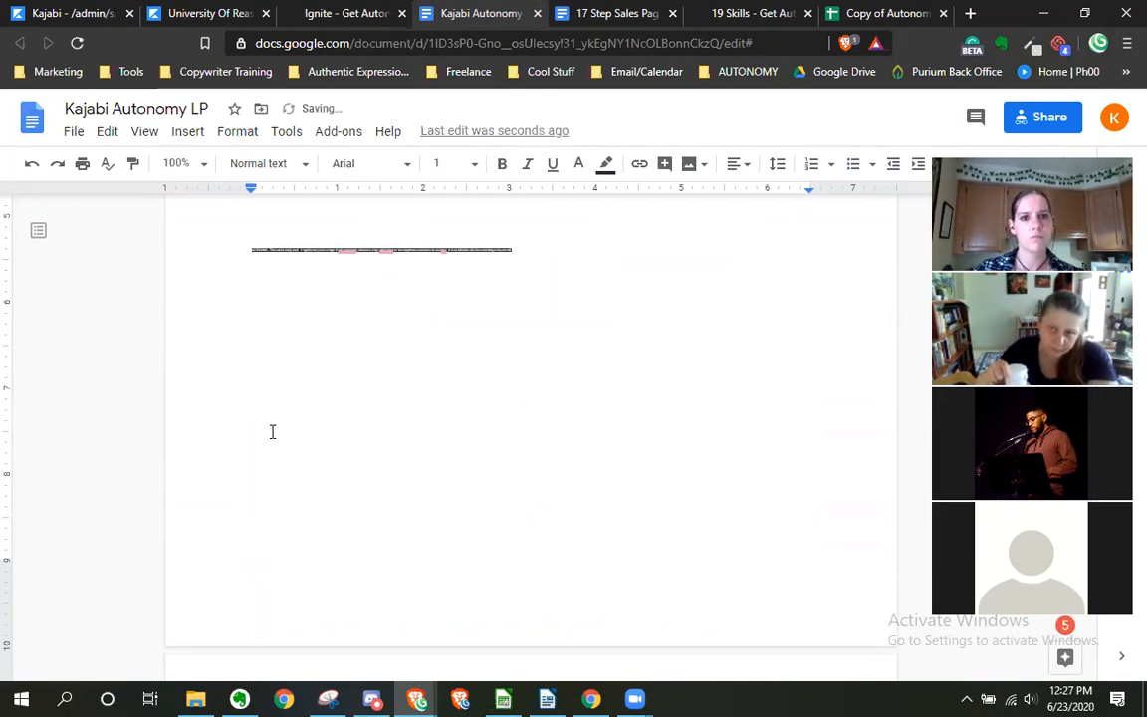
scroll(272, 431, "up", 2)
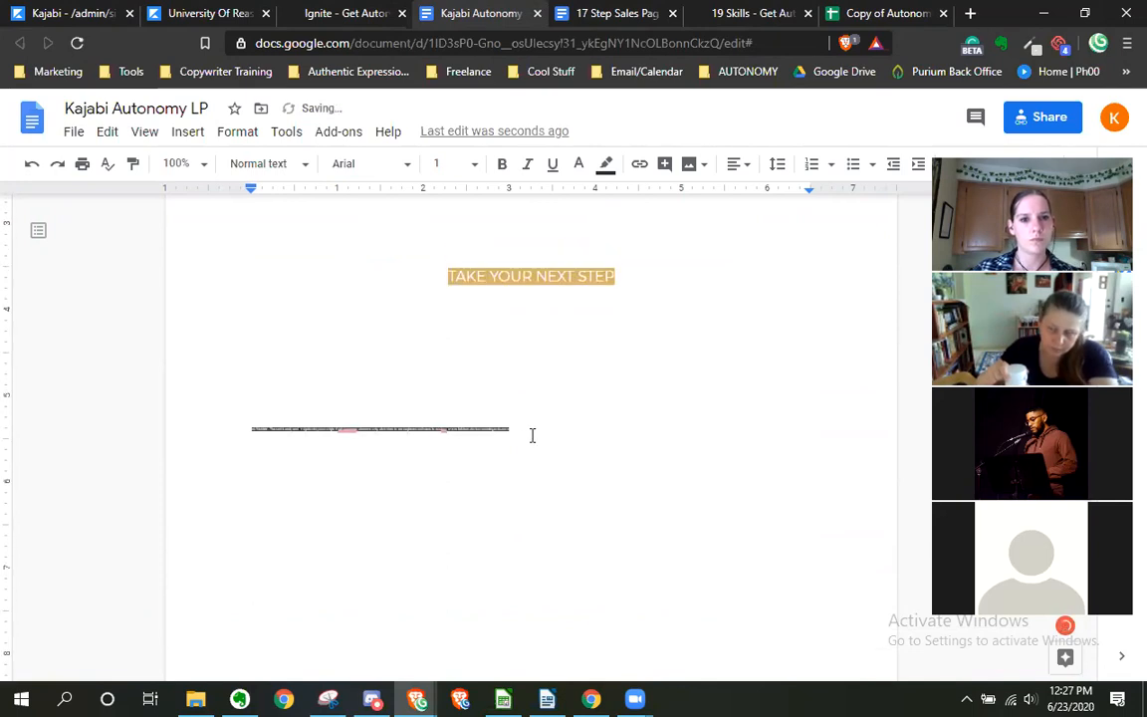
left_click_drag(533, 435, 261, 407)
key("BackSpace")
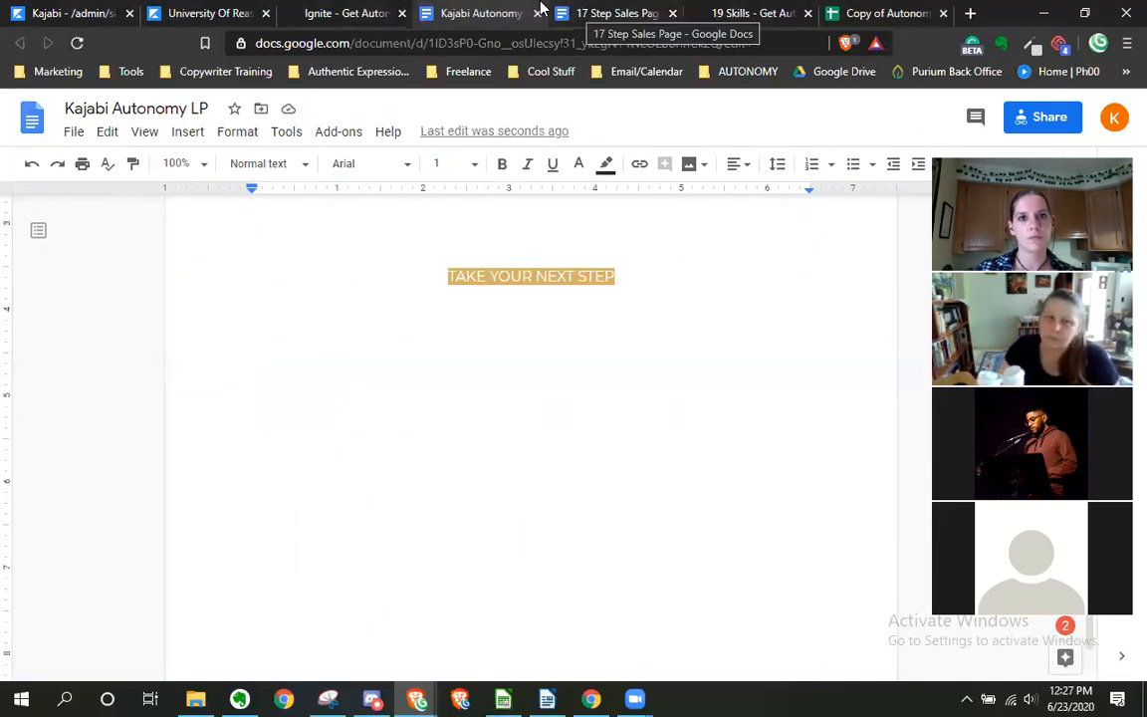
Show the University of Reason landing page with its headline and TAKE YOUR NEXT STEP call to action
left_click(823, 10)
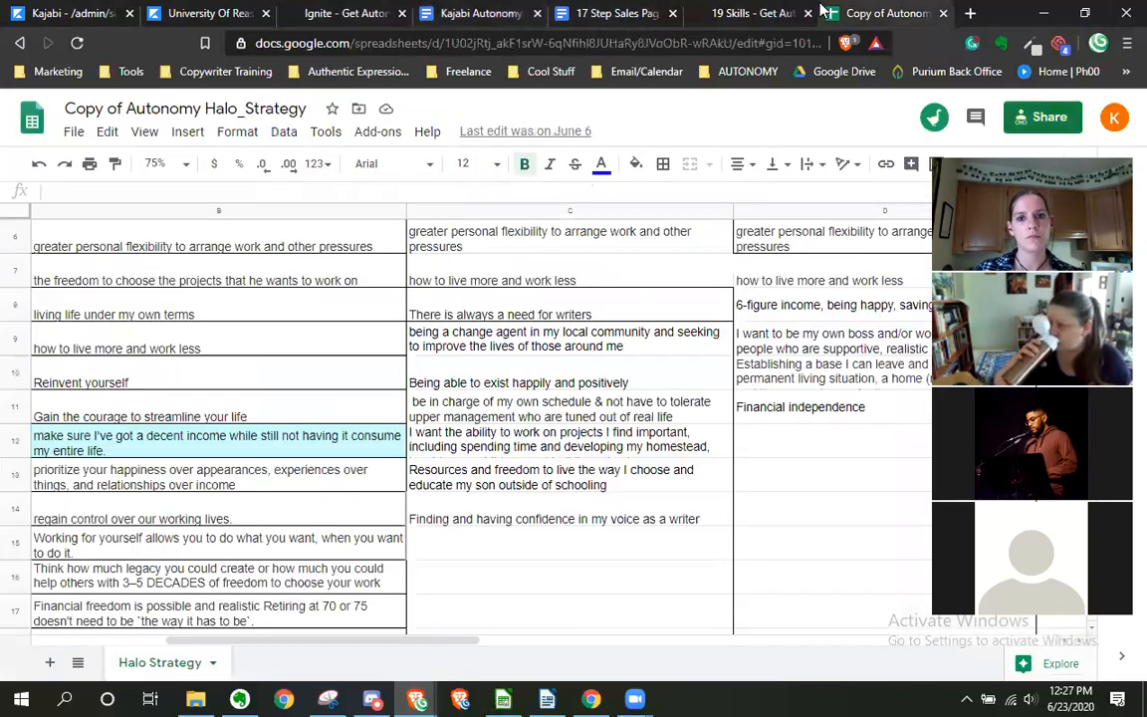
left_click(217, 10)
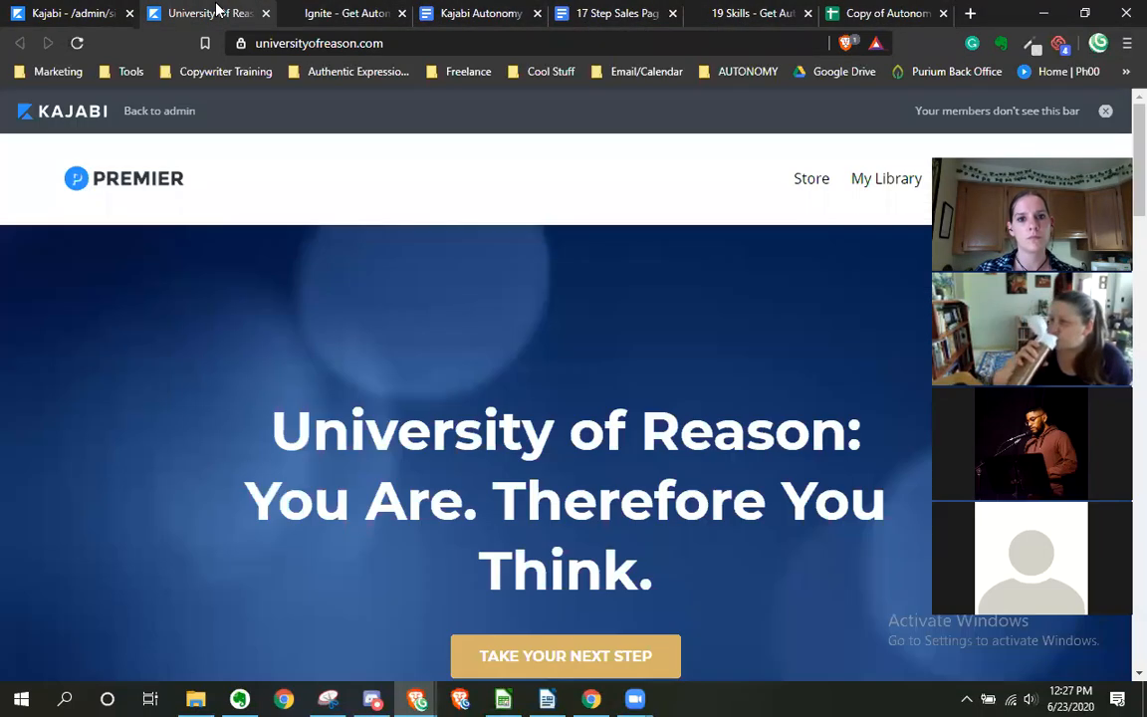
scroll(455, 408, "down", 1)
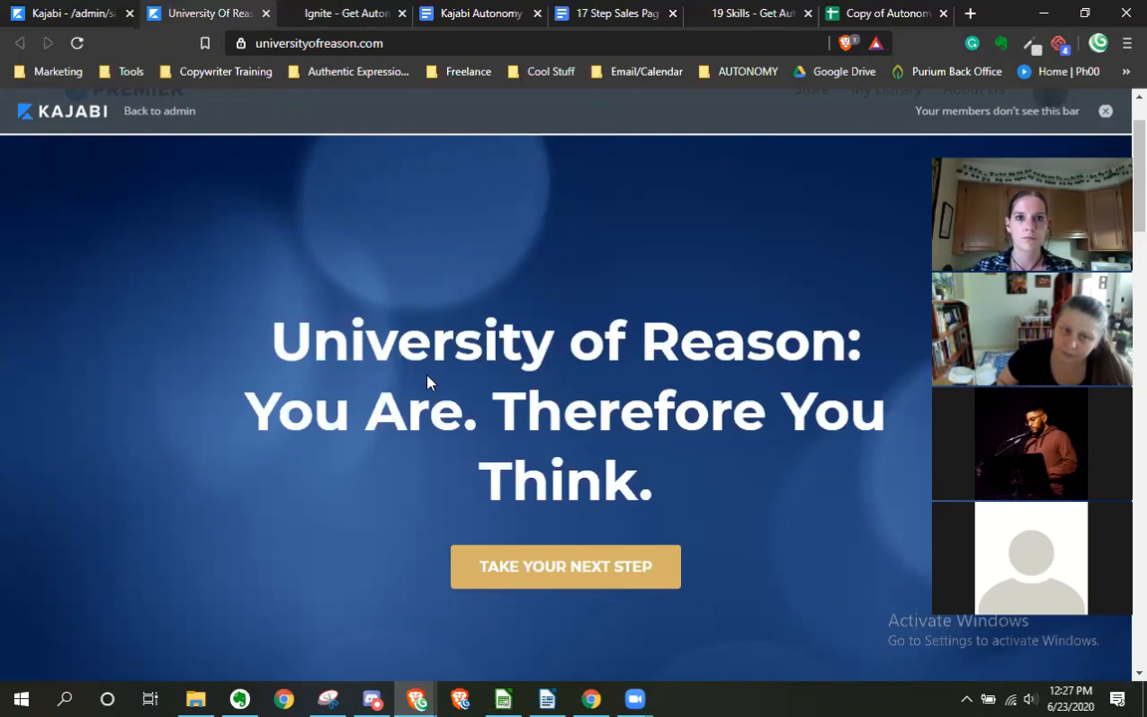
Create a new note in Evernote, minimize the main Evernote window and place the note over the University of Reason page
left_click(240, 699)
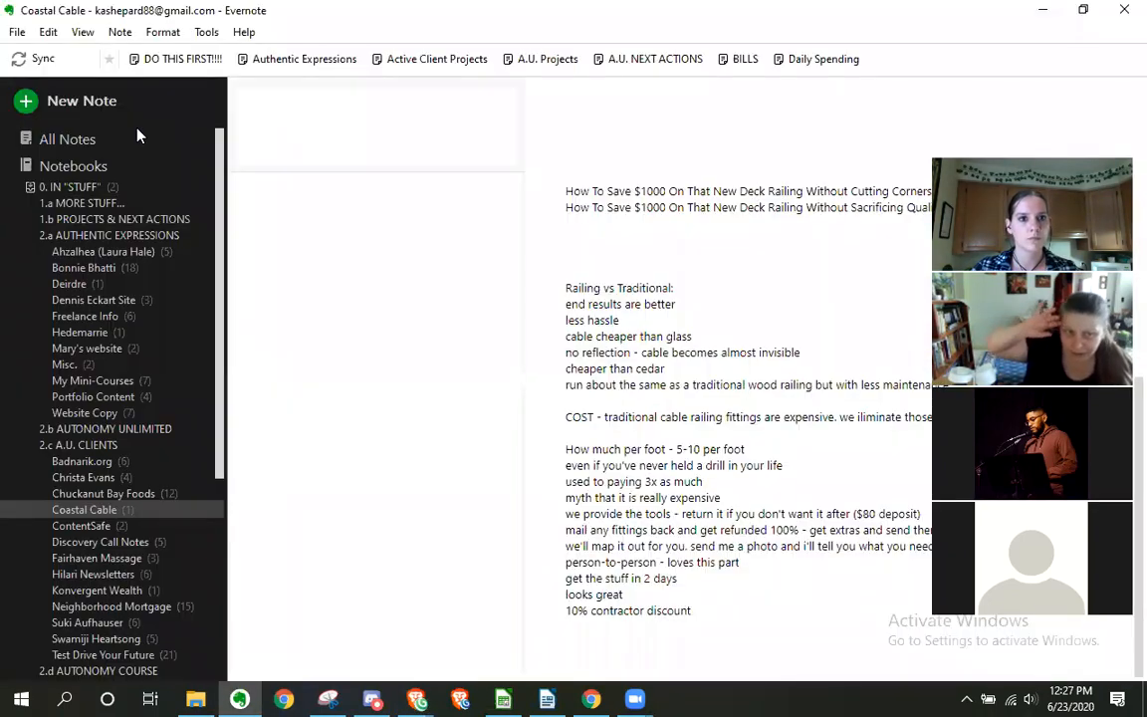
left_click(96, 104)
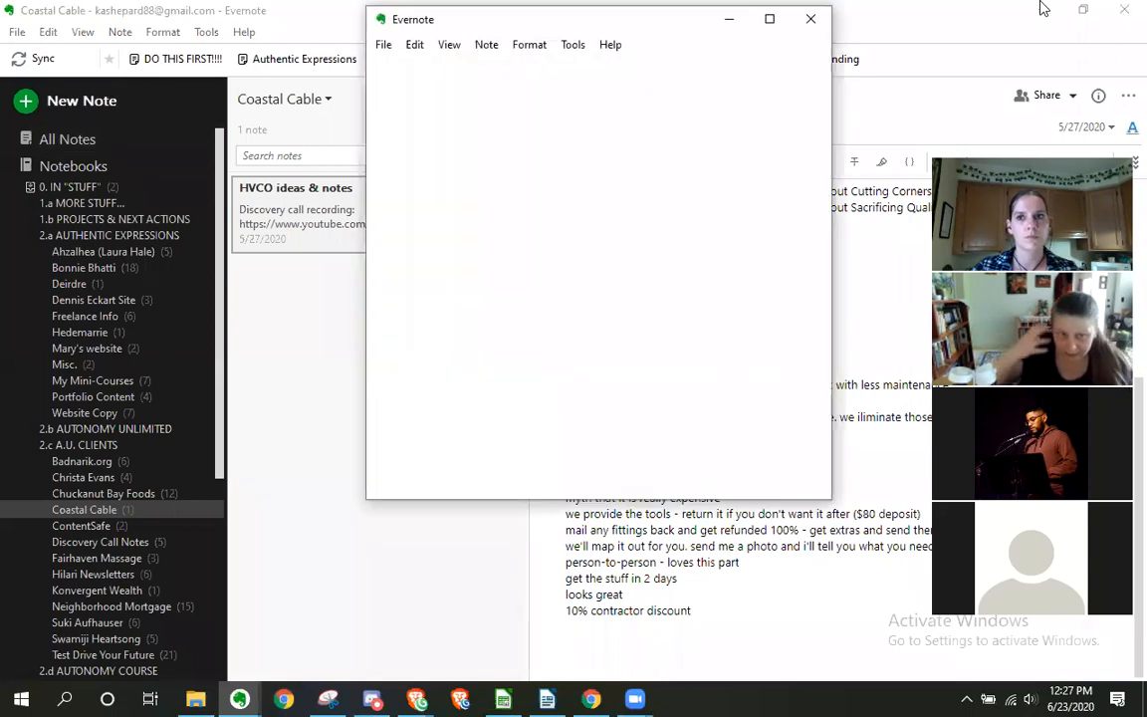
left_click(1043, 10)
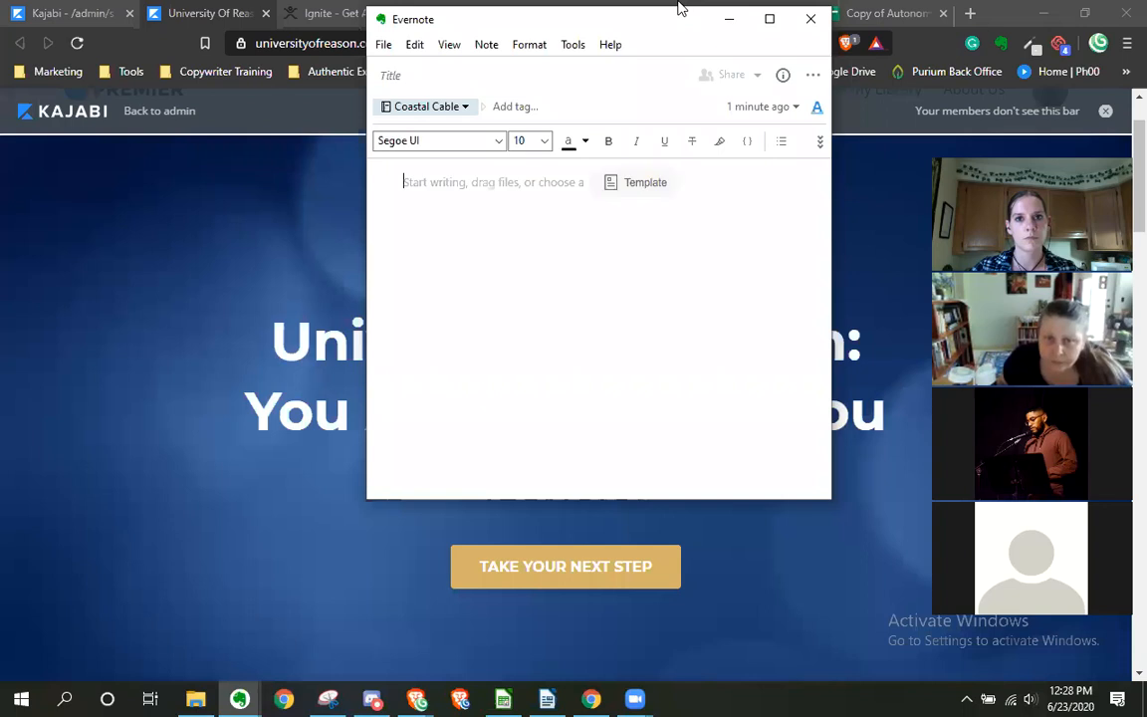
left_click_drag(678, 8, 588, 115)
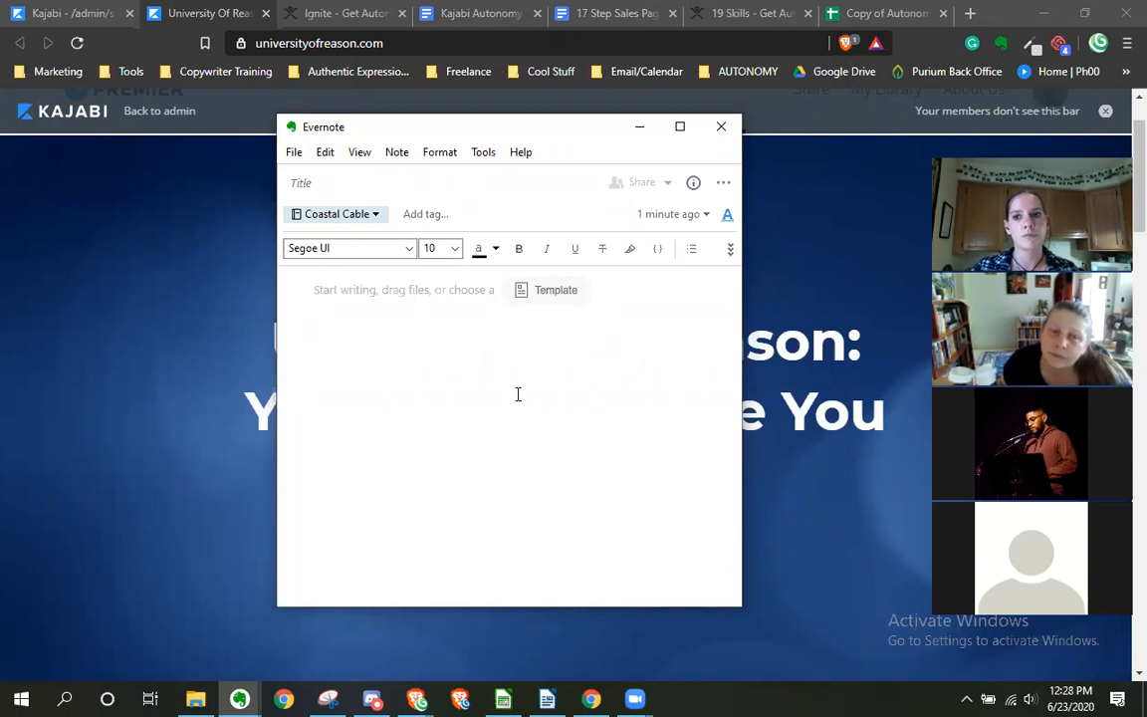
Insert the 1828 AUTONOMY definition, starting "This word is rarely used", into the note body with blank lines below it
type("AUTONOMY - This word is rarely used.  It signifies the power or right of self government, whether in a city which elects its own magistrates and makes its own laws, or in an individual who lives according to his own will.(1828)")
key("Return")
key("Return")
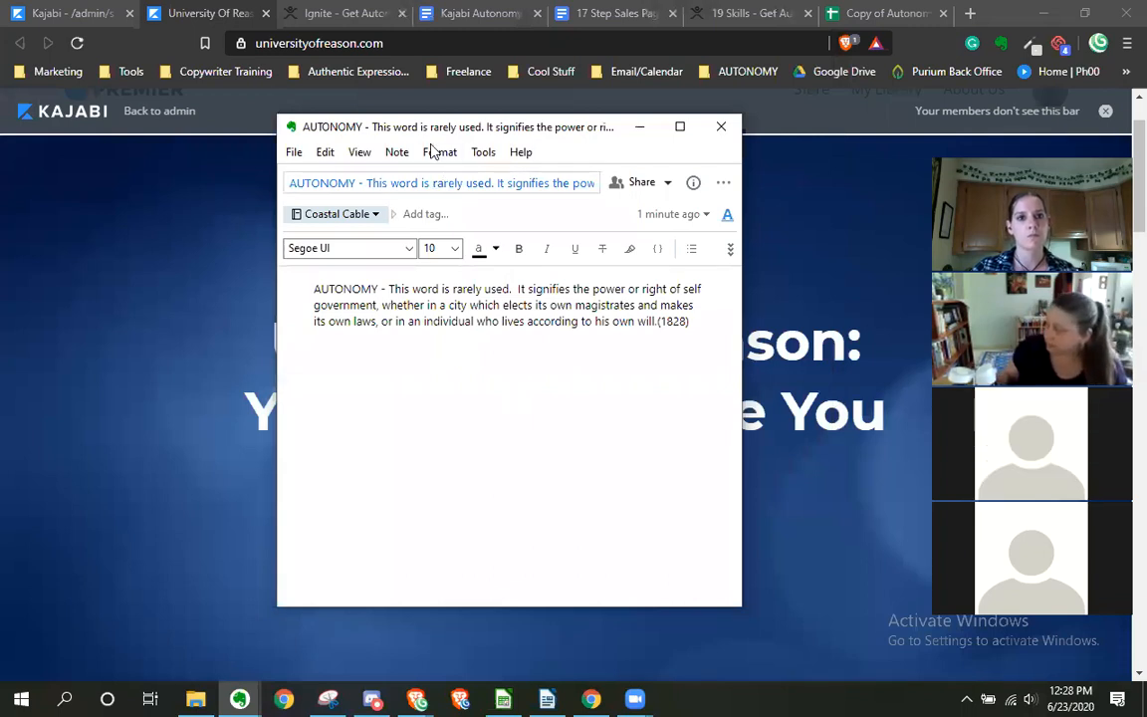
Replace the note's title with "Landing page notes"
left_click_drag(291, 184, 597, 186)
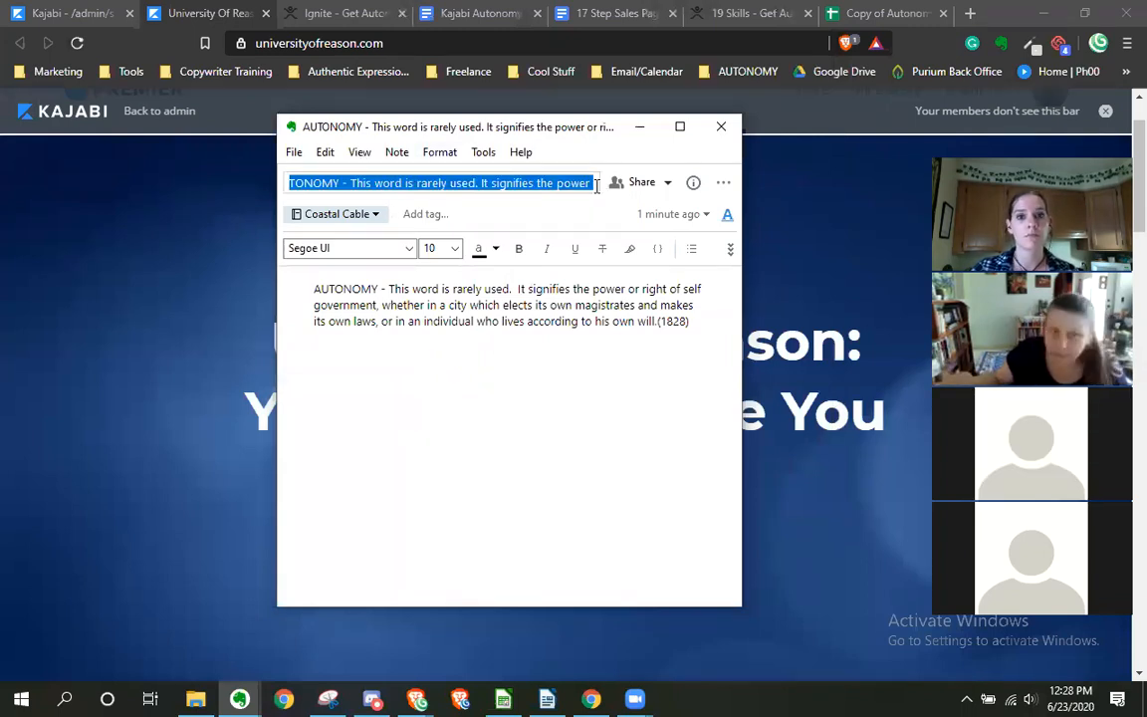
left_click(611, 183)
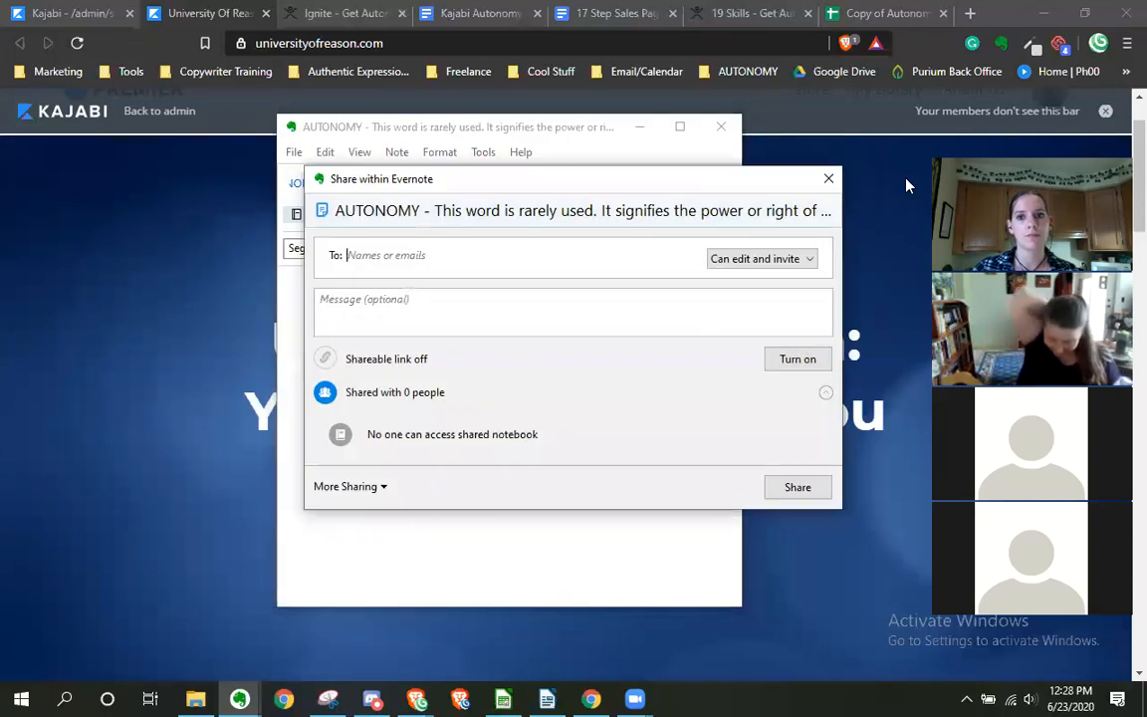
left_click(829, 179)
left_click_drag(592, 185, 279, 182)
key("BackSpace")
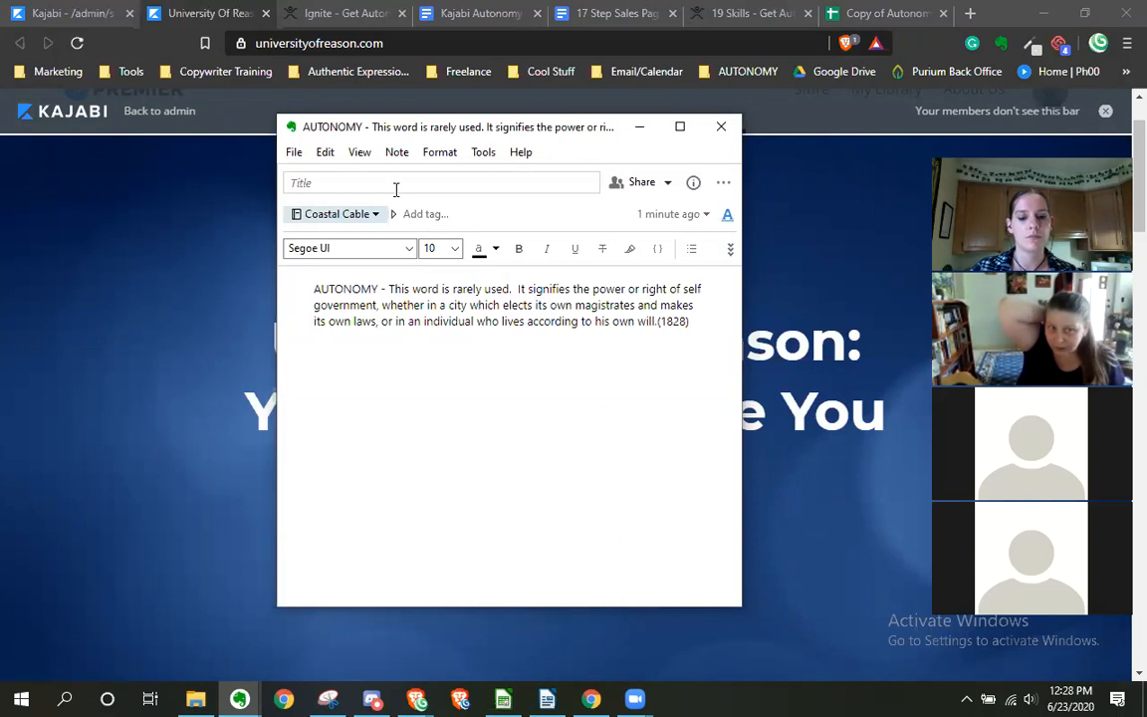
type("Landing page notes")
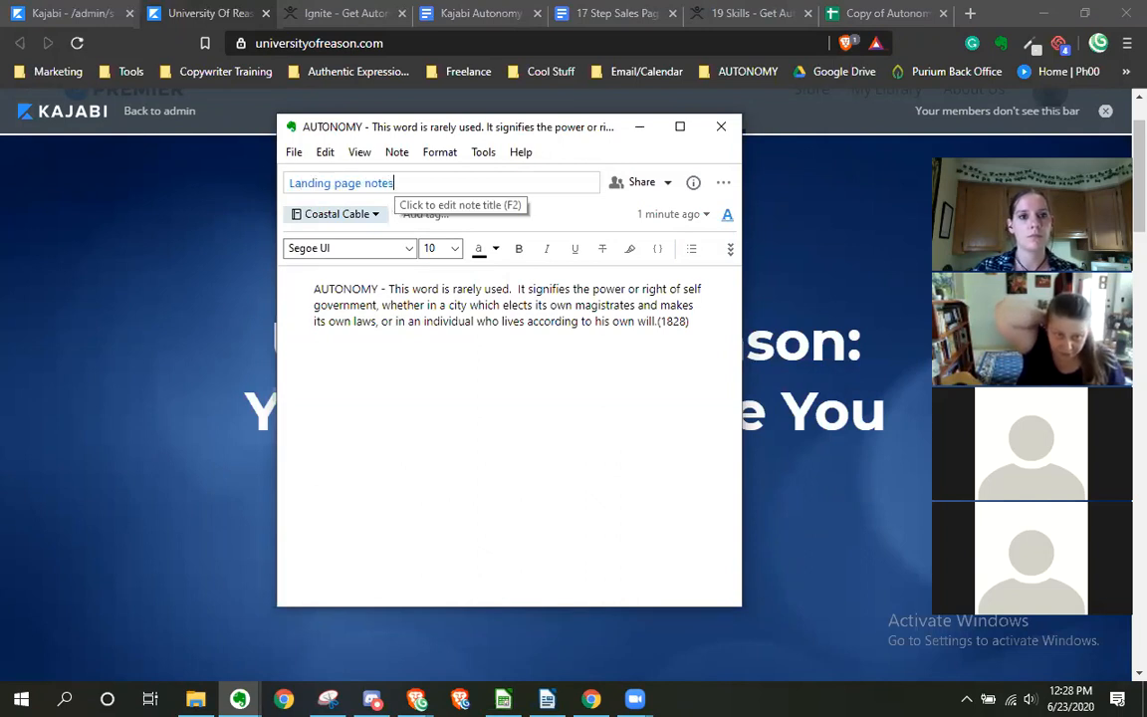
Add the line "Entrepreneurship - be your own boss" below the AUTONOMY definition
left_click(458, 388)
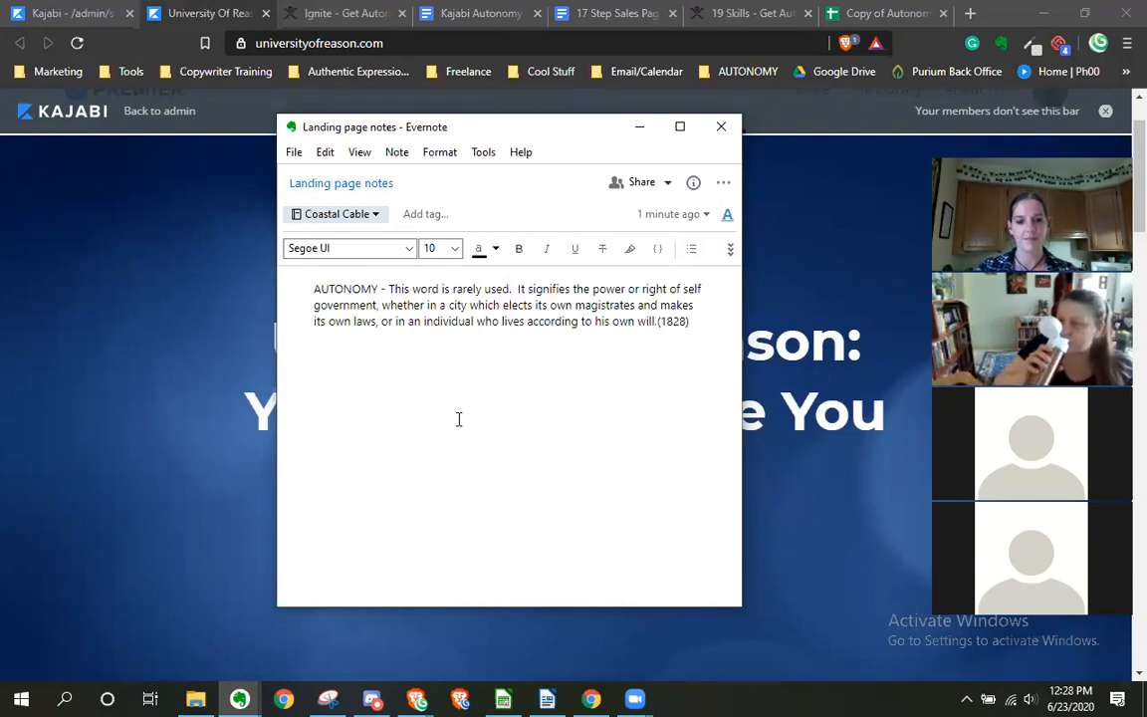
type("Entrepr")
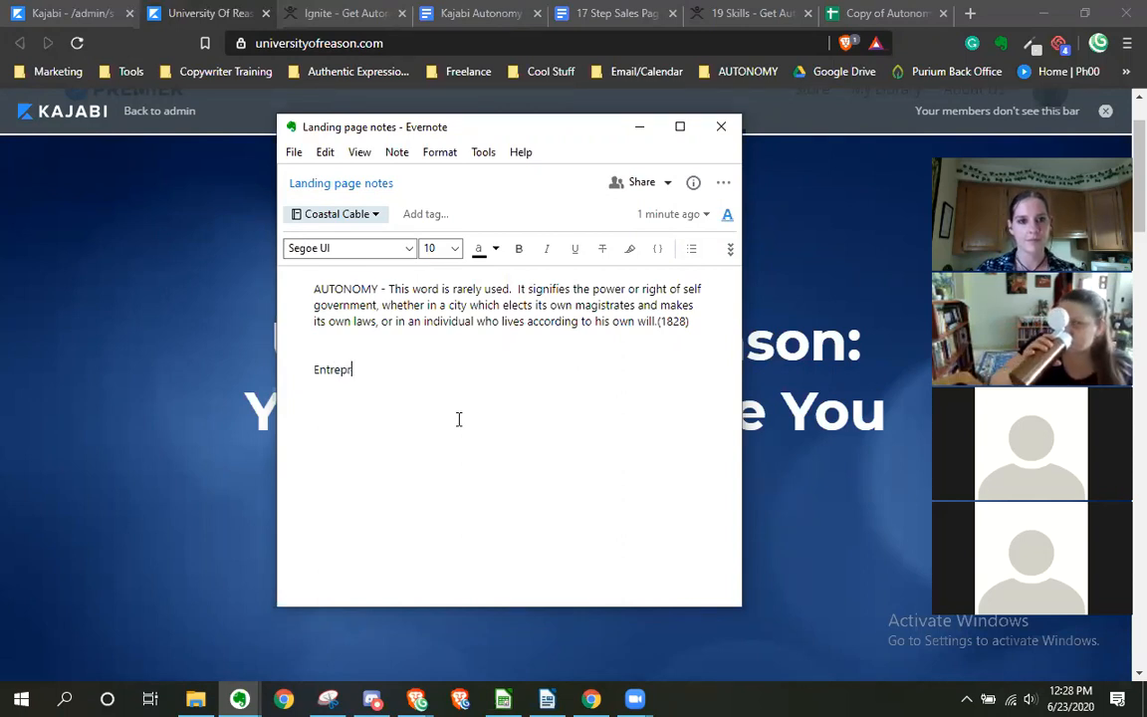
type("eneurship")
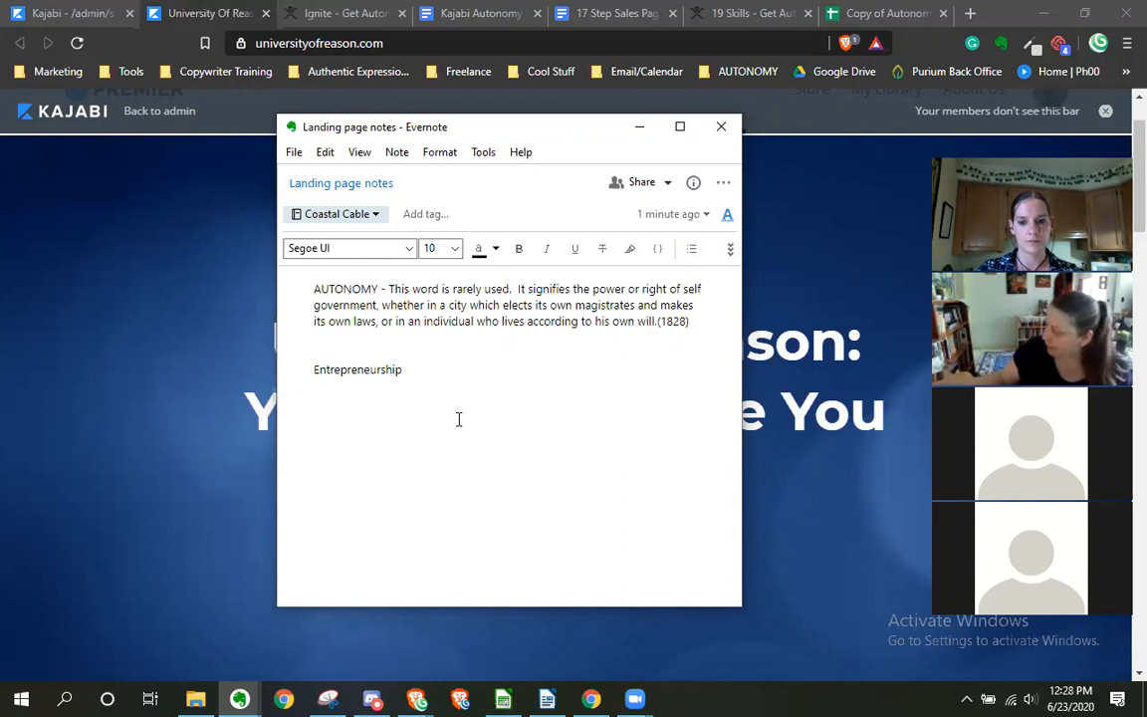
type(" - be your own boss")
key("Return")
Add the lines "Trivium - critical thinking" and "Navigation - compass" below the Entrepreneurship line
type("T")
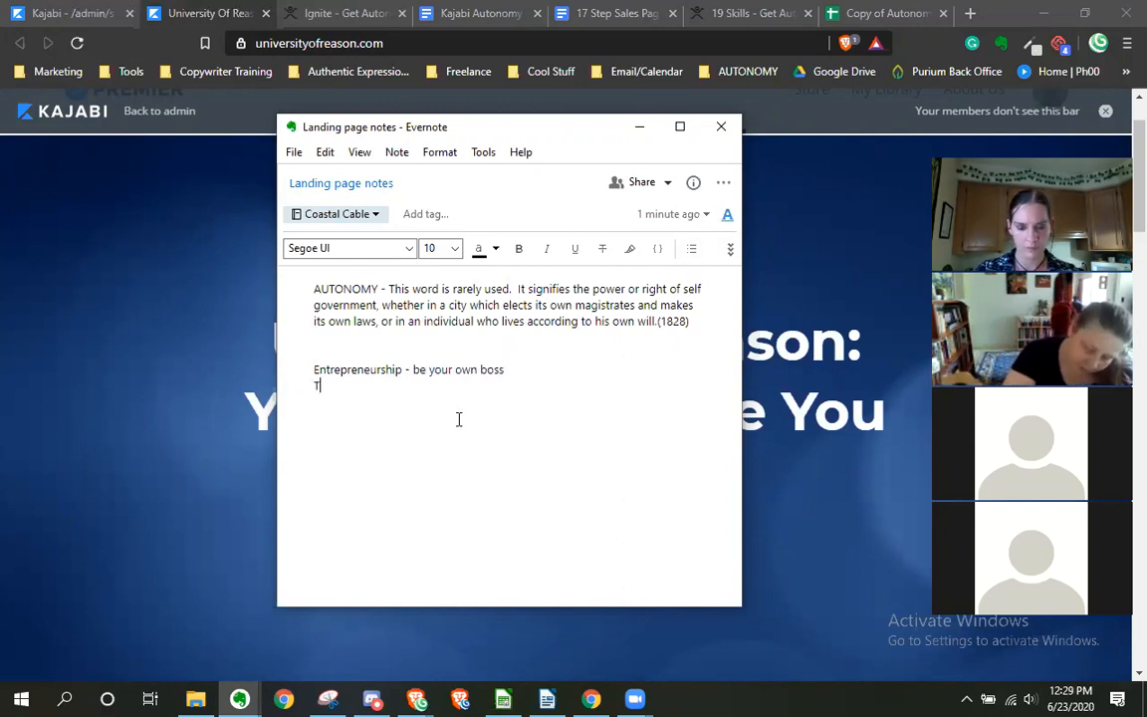
type("rivium")
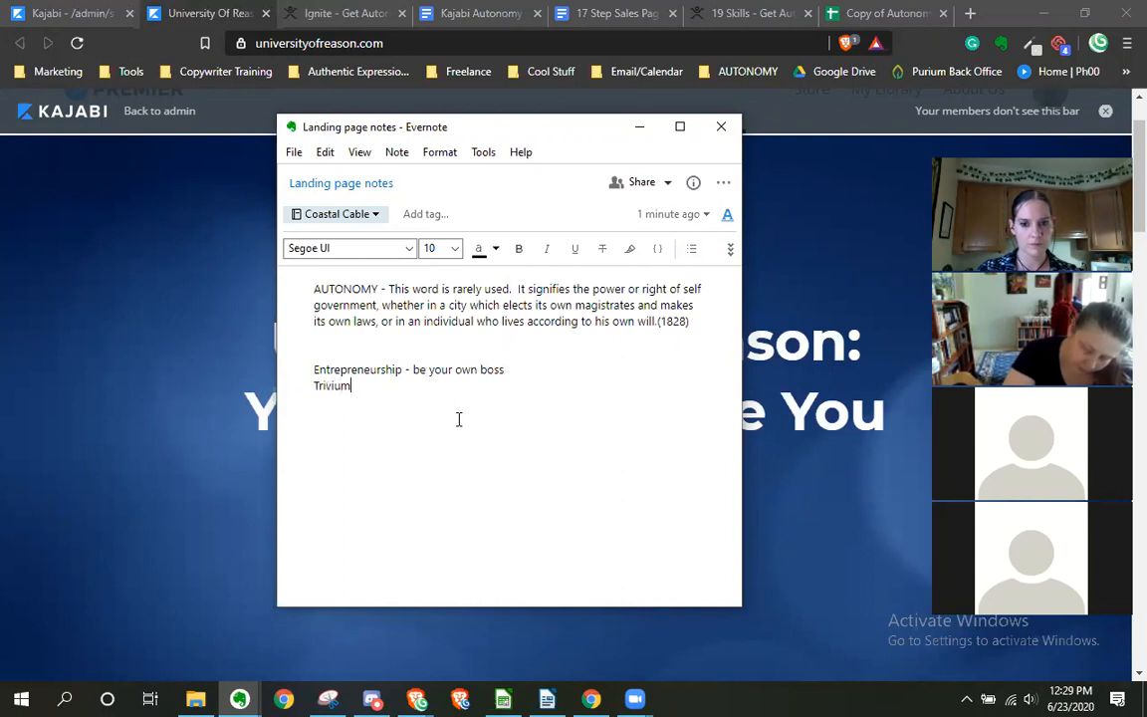
type(" 0 critical thinking")
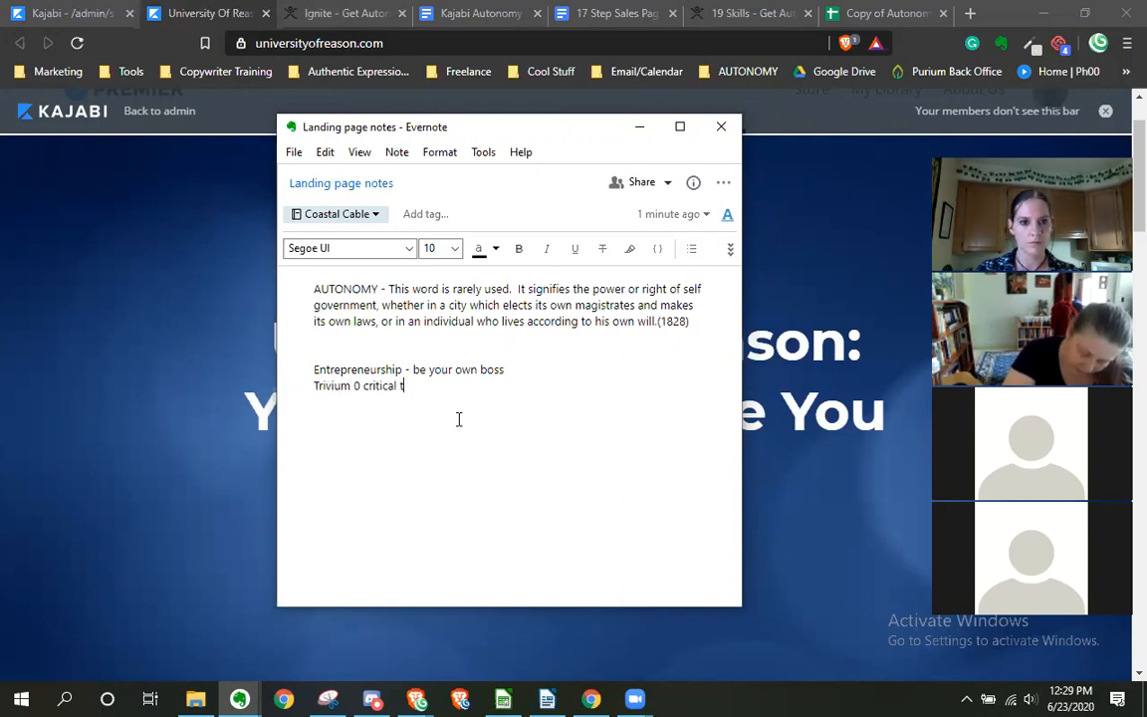
left_click(360, 385)
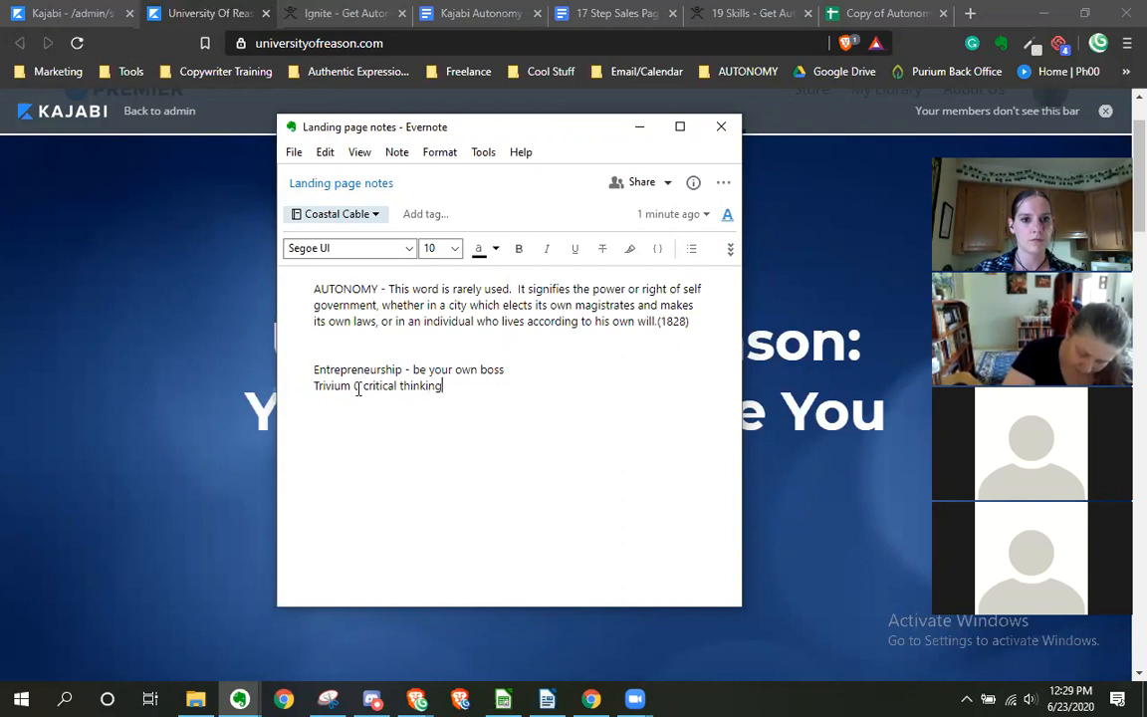
key("BackSpace")
type("-")
left_click(519, 385)
key("Return")
type("Navigation - compass")
key("Return")
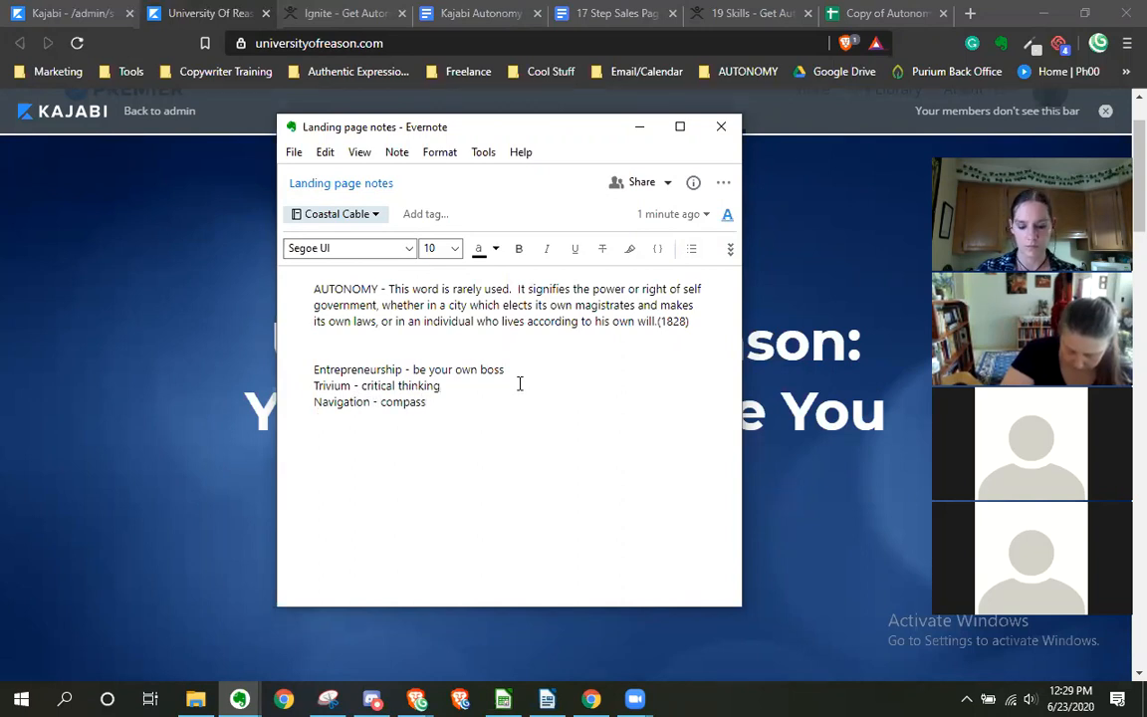
Add the lines "Community of like minds (surprise bonus)" and "Supportive community" to the note's list
type("Co")
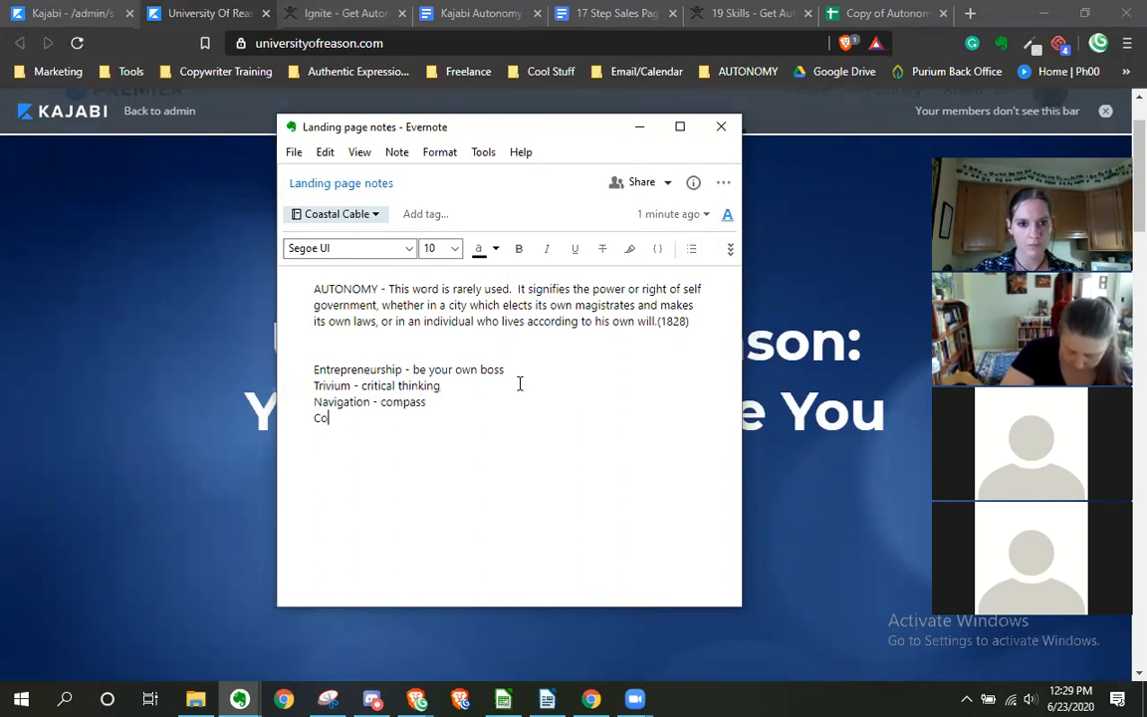
type("mmunity of")
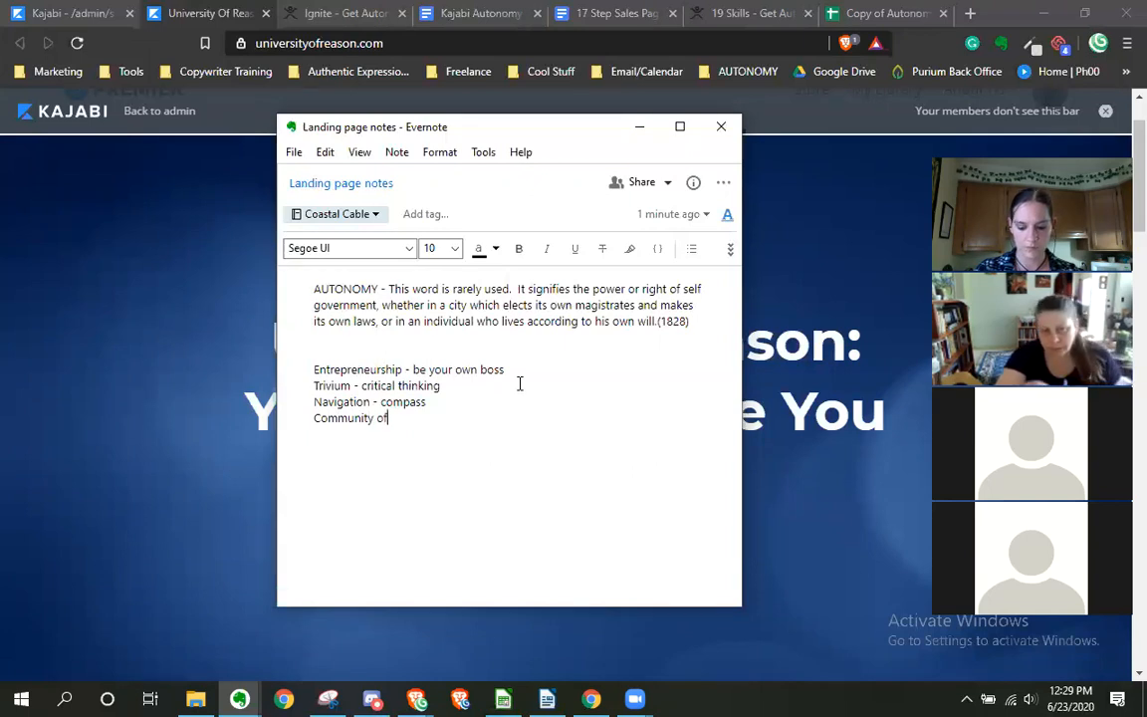
type(" like minds ")
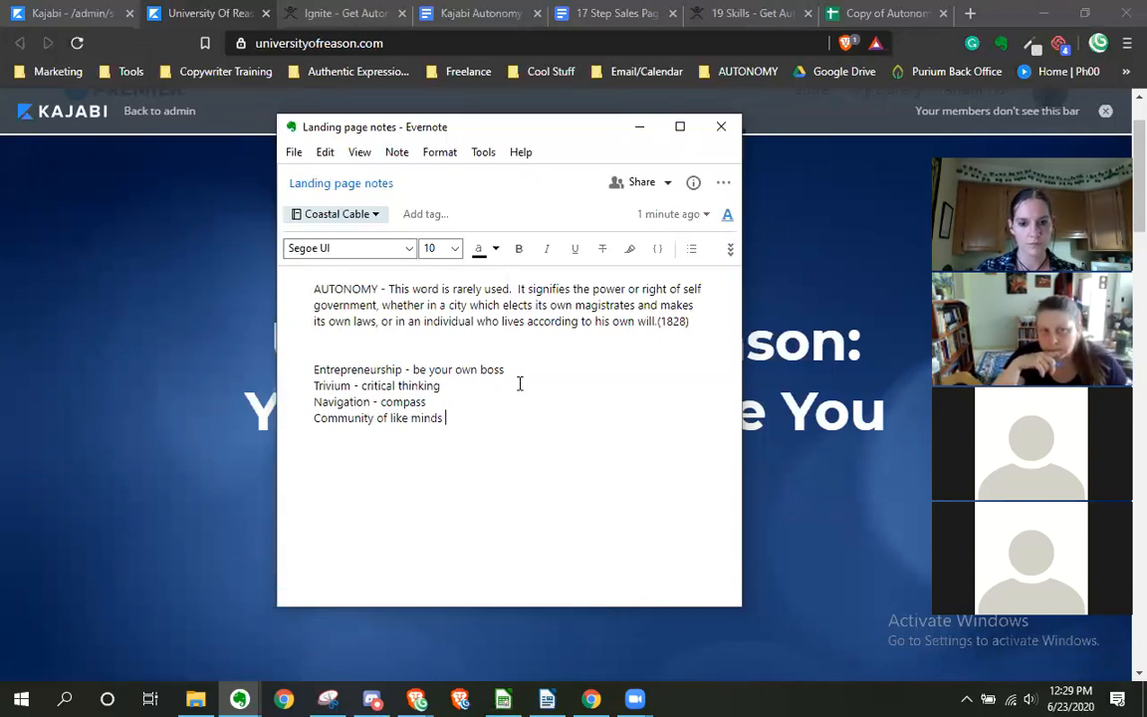
type("(surprise bonus)")
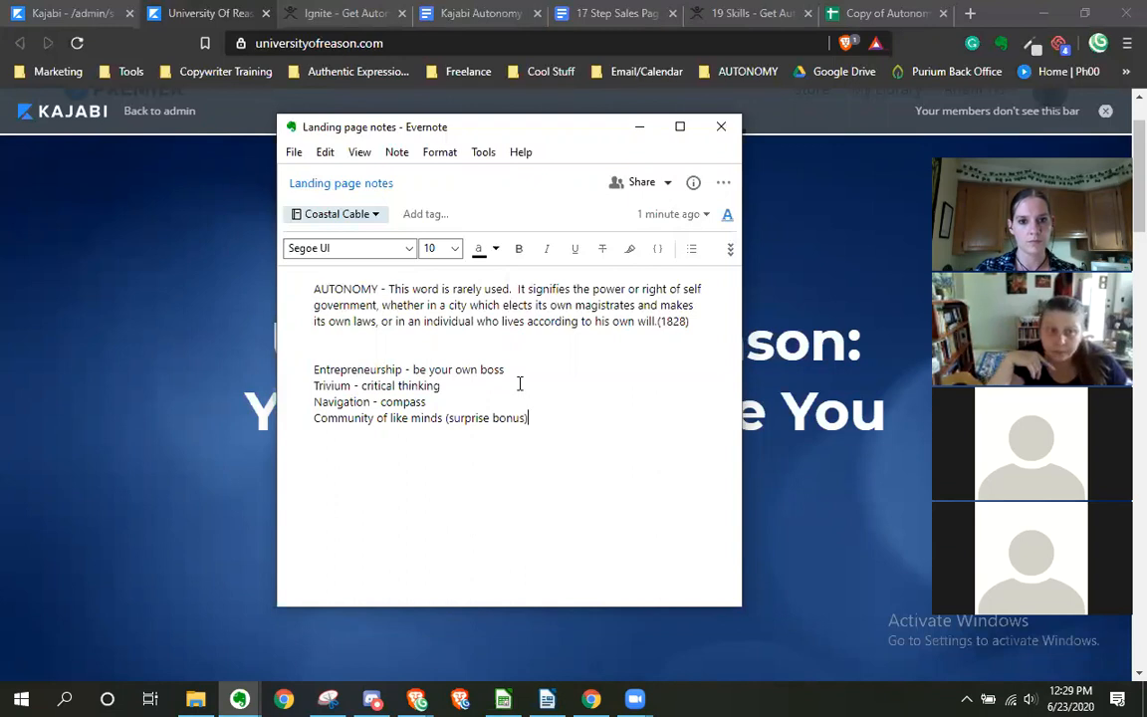
key("Return")
type("Supportive community")
key("Return")
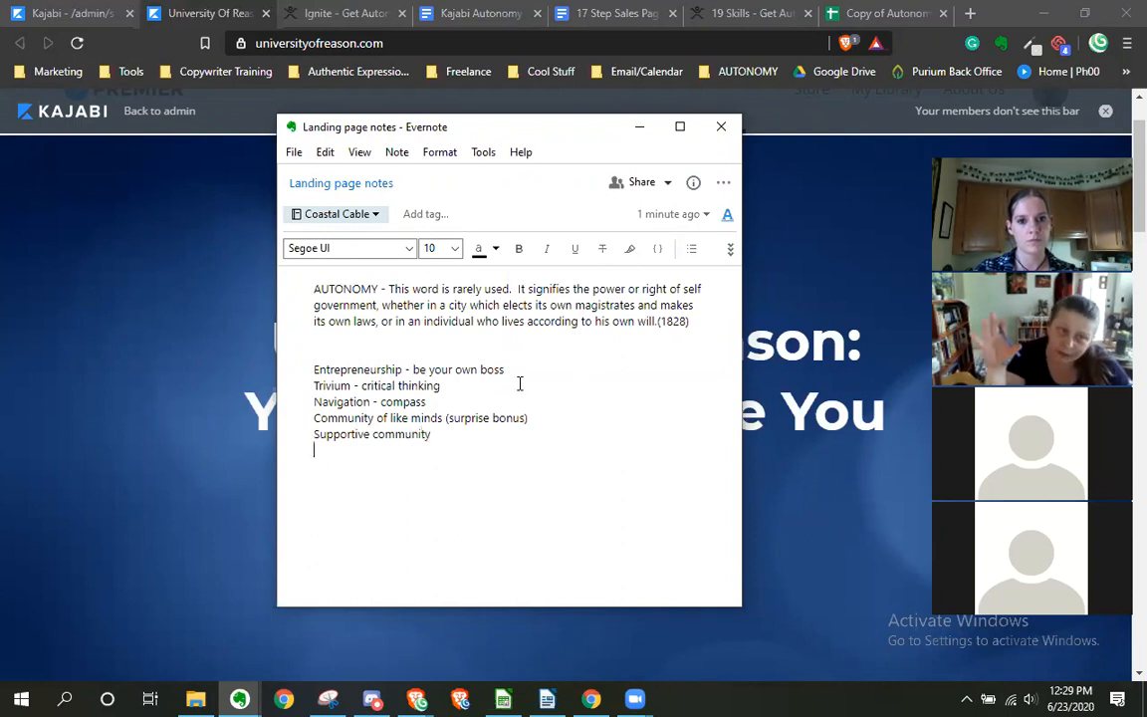
Add the lines "Encouragement" and "Unlimited access 24 hrs per day" below "Supportive community" in the note
type("Encouragm")
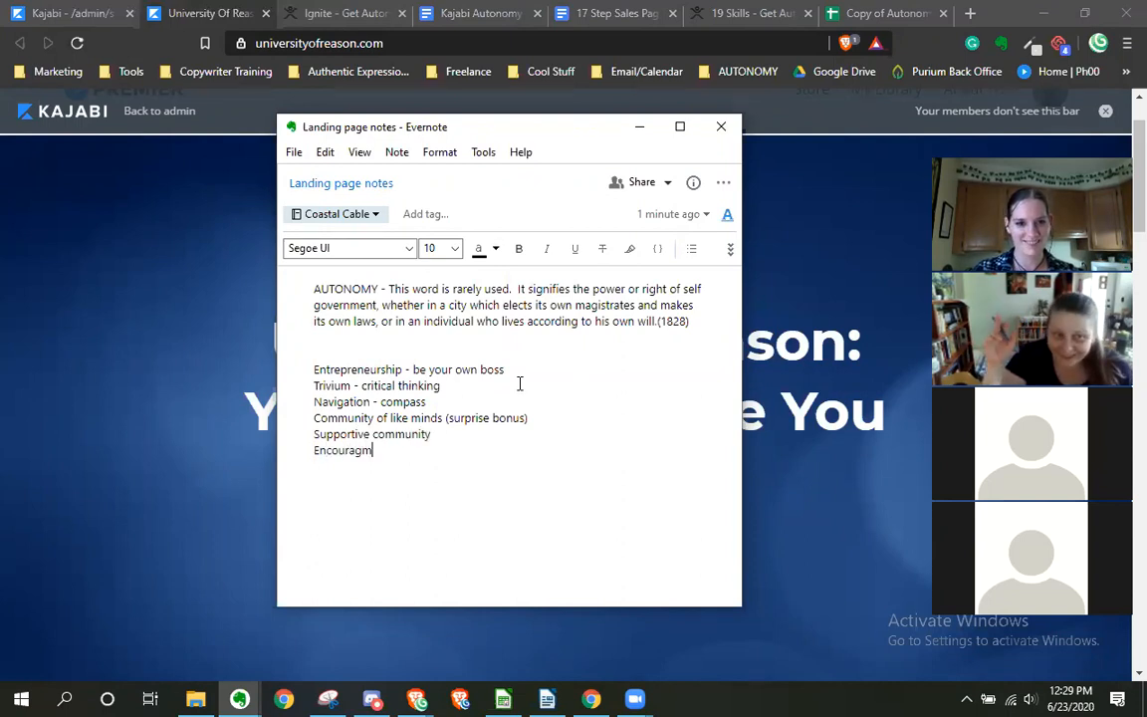
key("BackSpace")
type("ement")
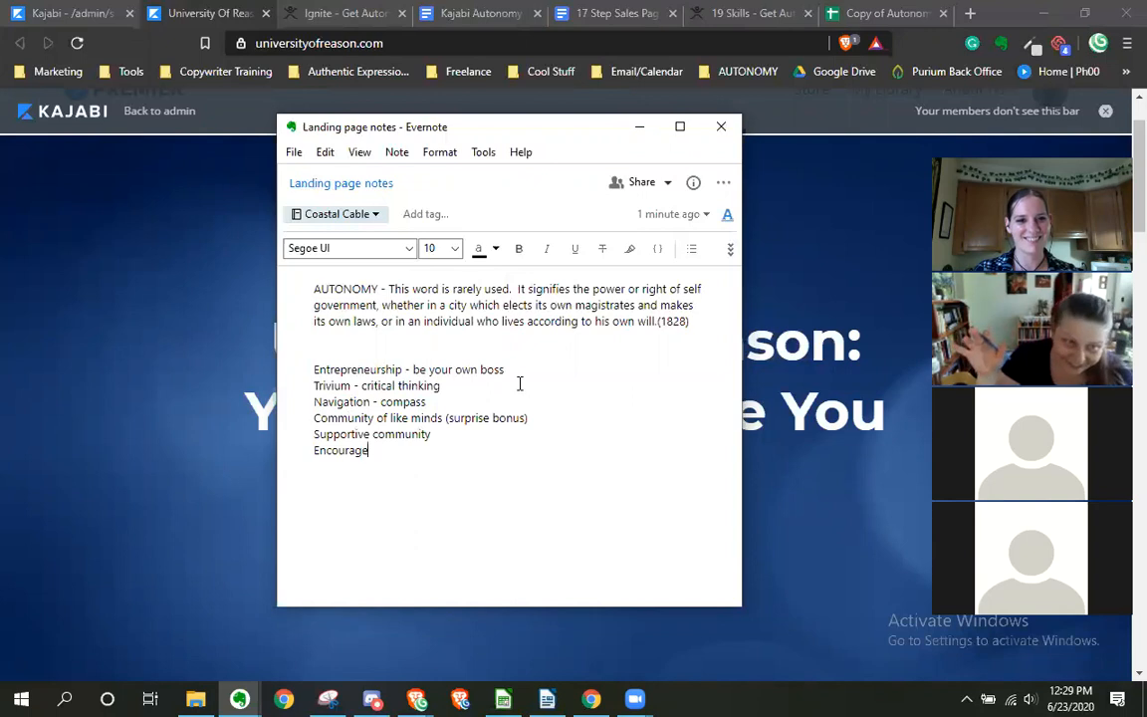
key("Return")
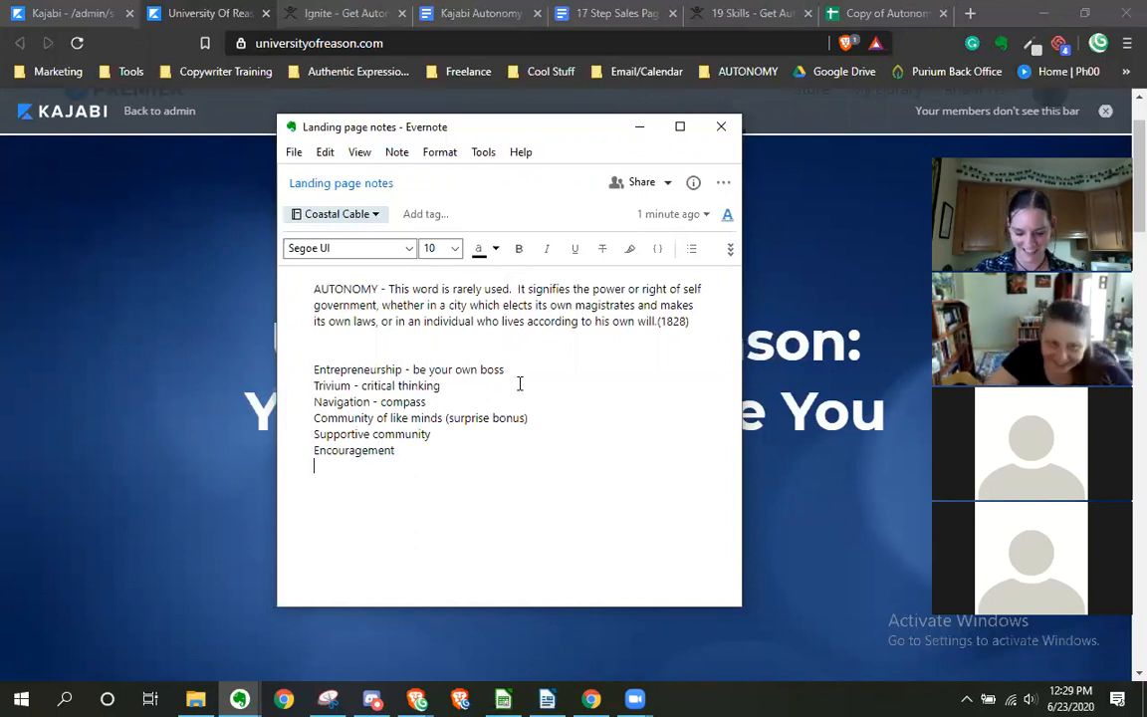
type("Unlimited ac")
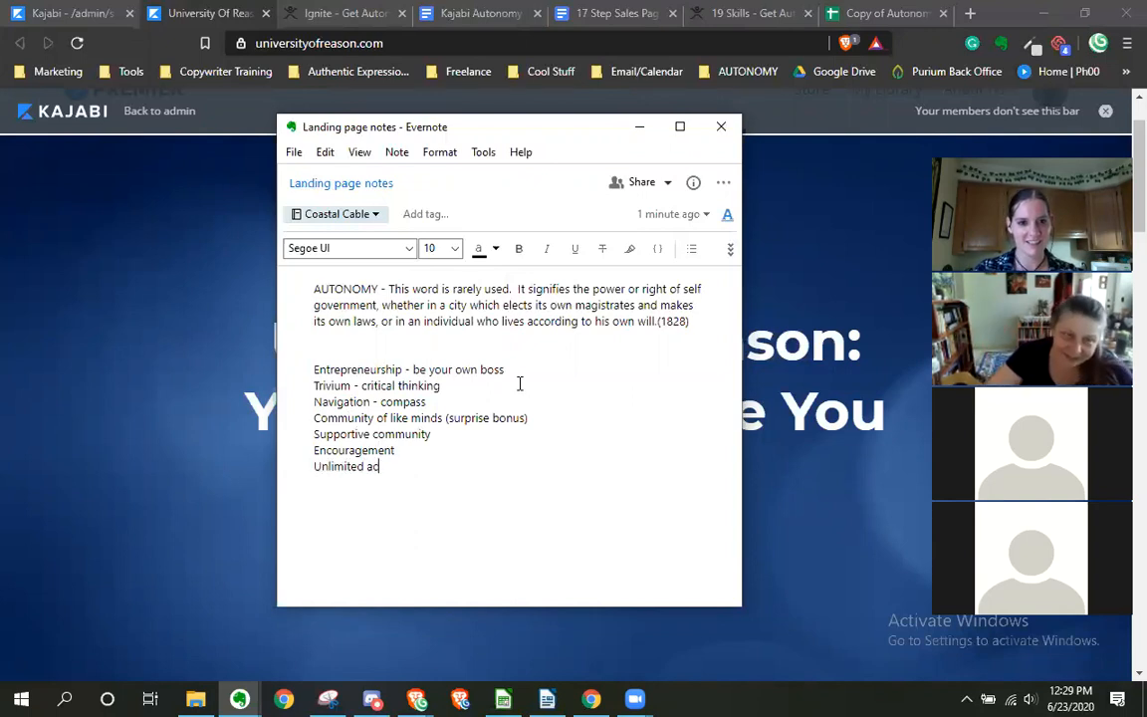
type("cess 24")
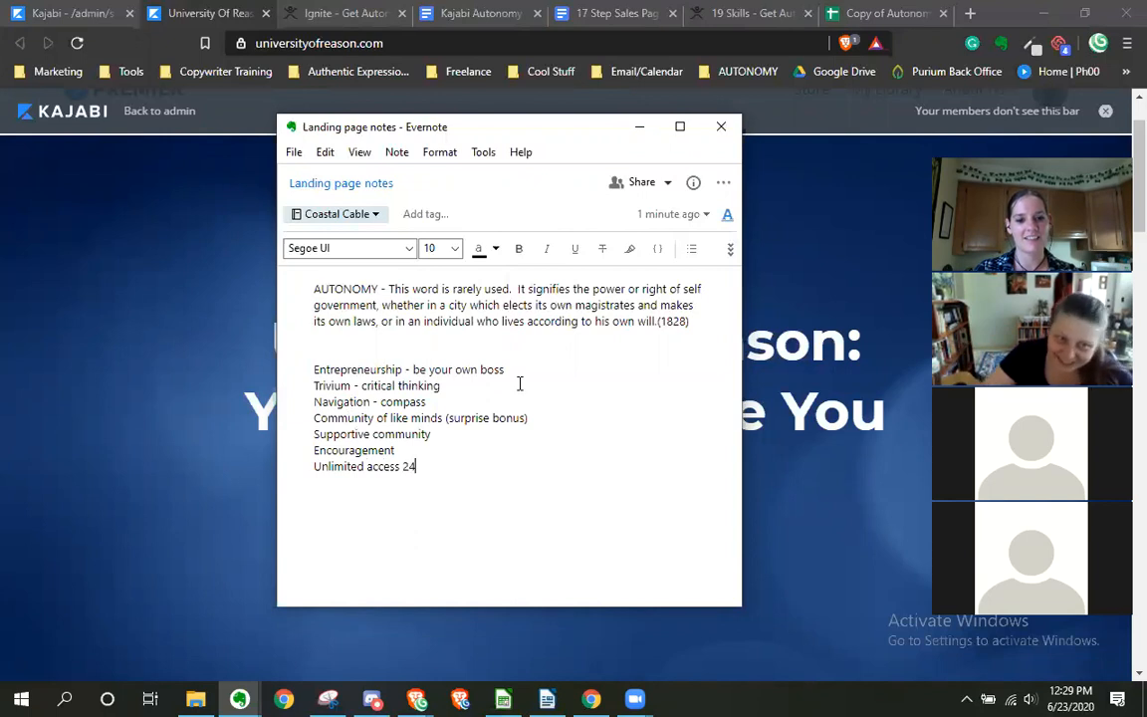
type(" hrs per day")
key("Return")
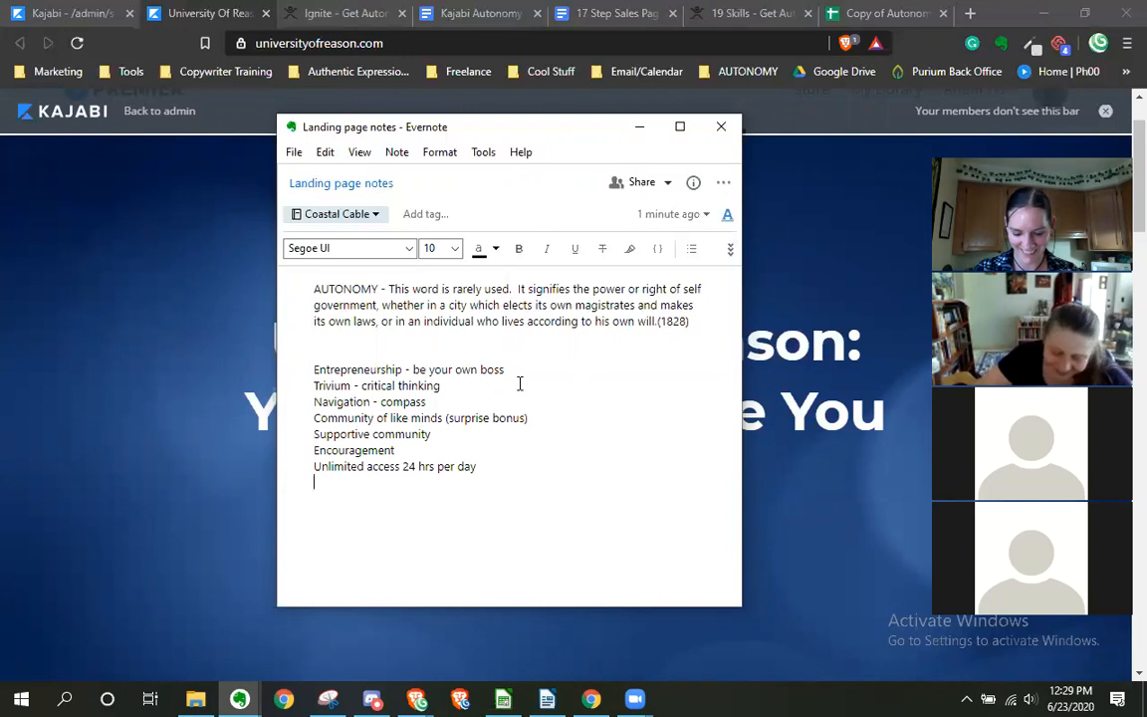
Add the lines "Constant support" and "High trust environment" to the end of the benefits list
type("Constant support")
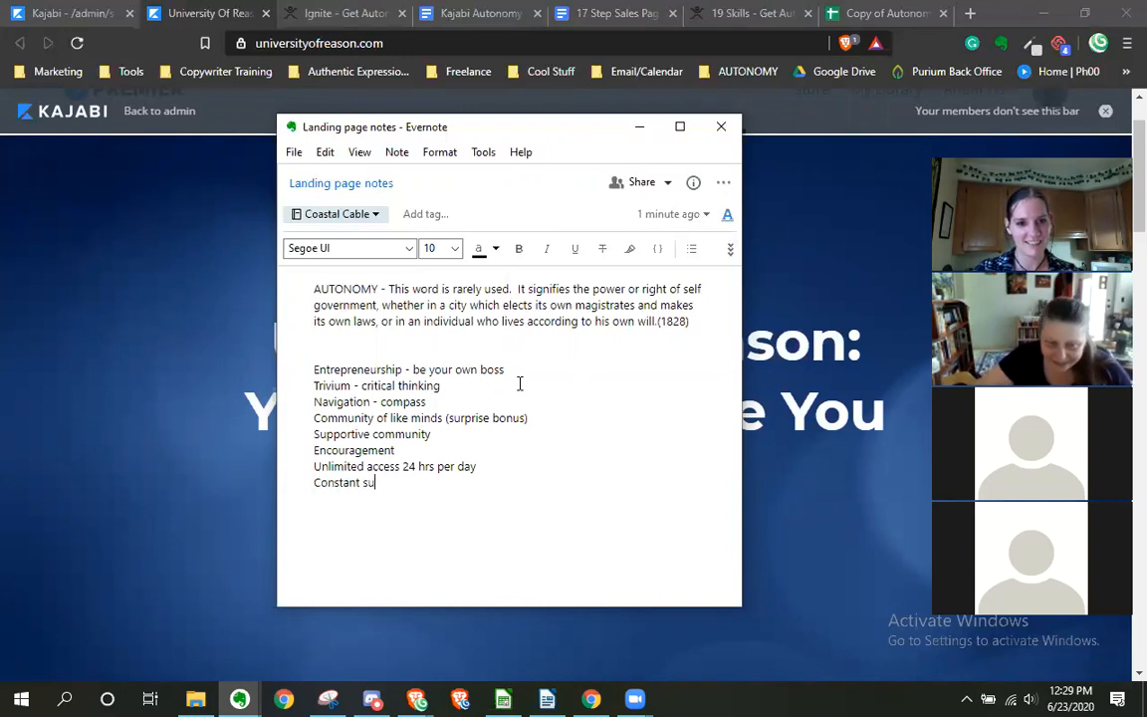
key("Return")
type("High trust envior")
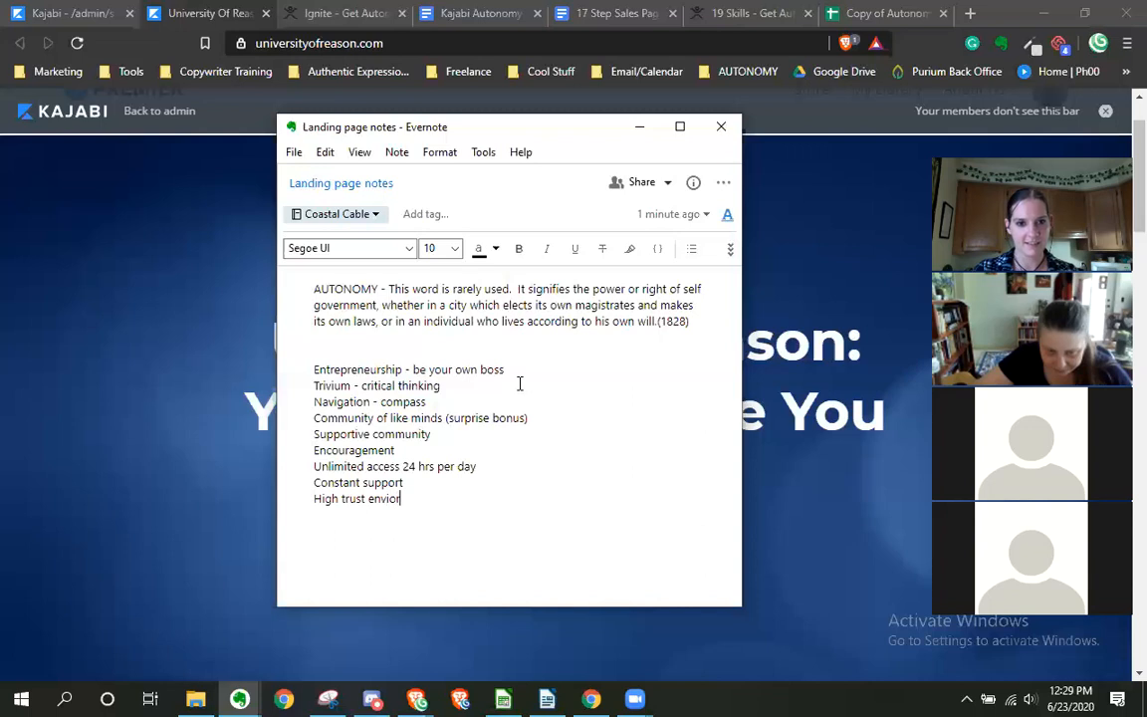
key("BackSpace")
type("ronmen")
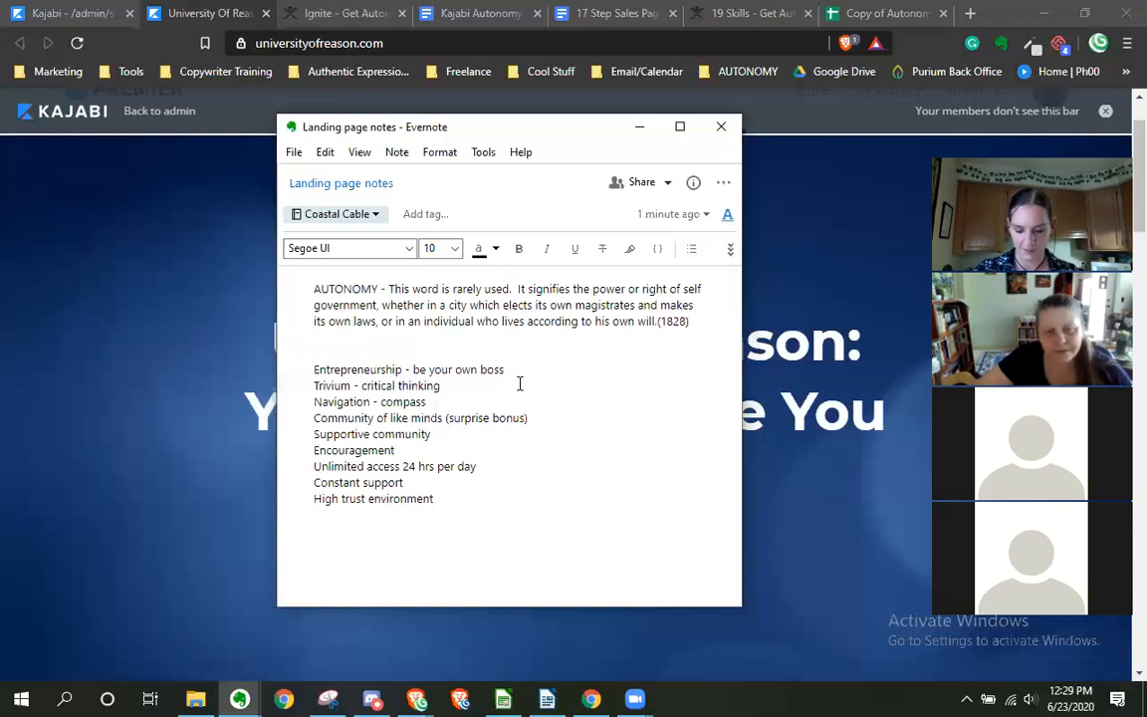
type("t")
key("Return")
Add the lines "Define Autonomy - or what it means to be Autonomous" and "Escape wage slavery" to the list
type("Define ")
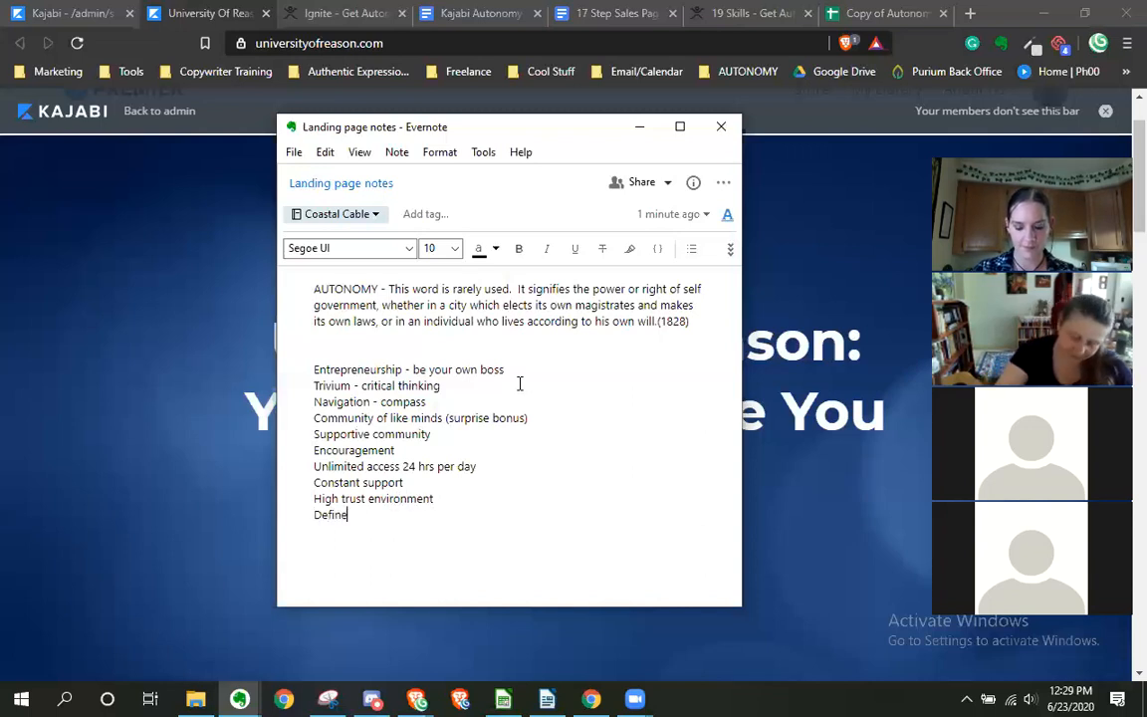
type("Autonomy - or what it ")
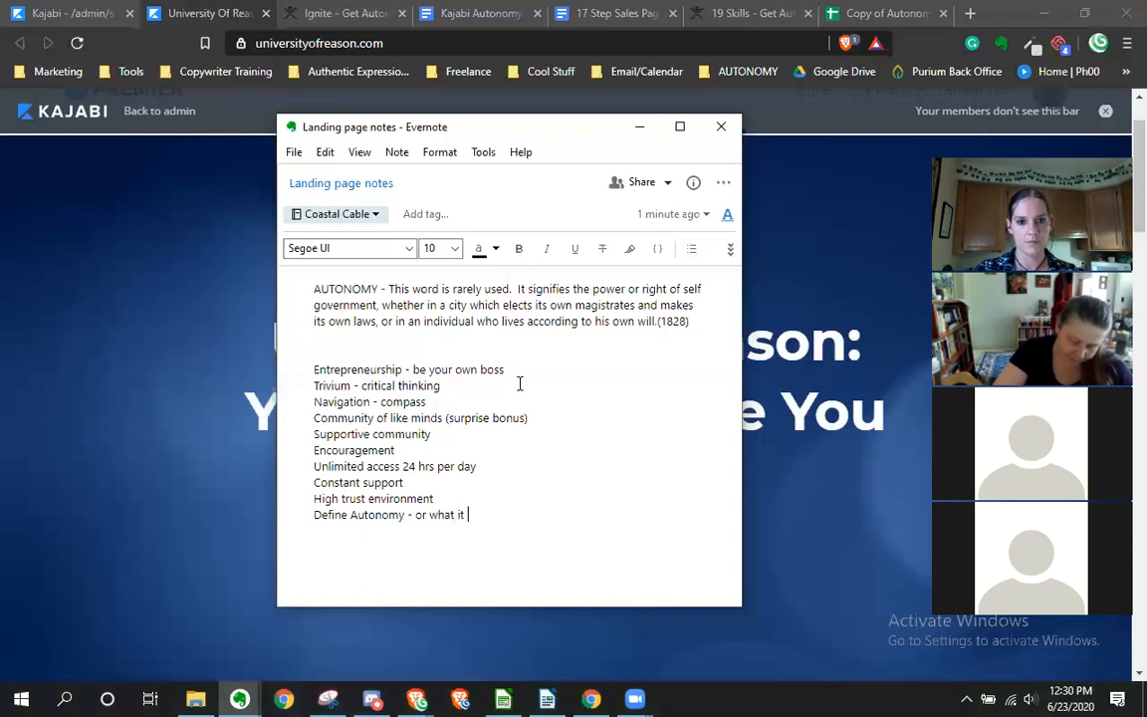
type("means to be Autonomous ")
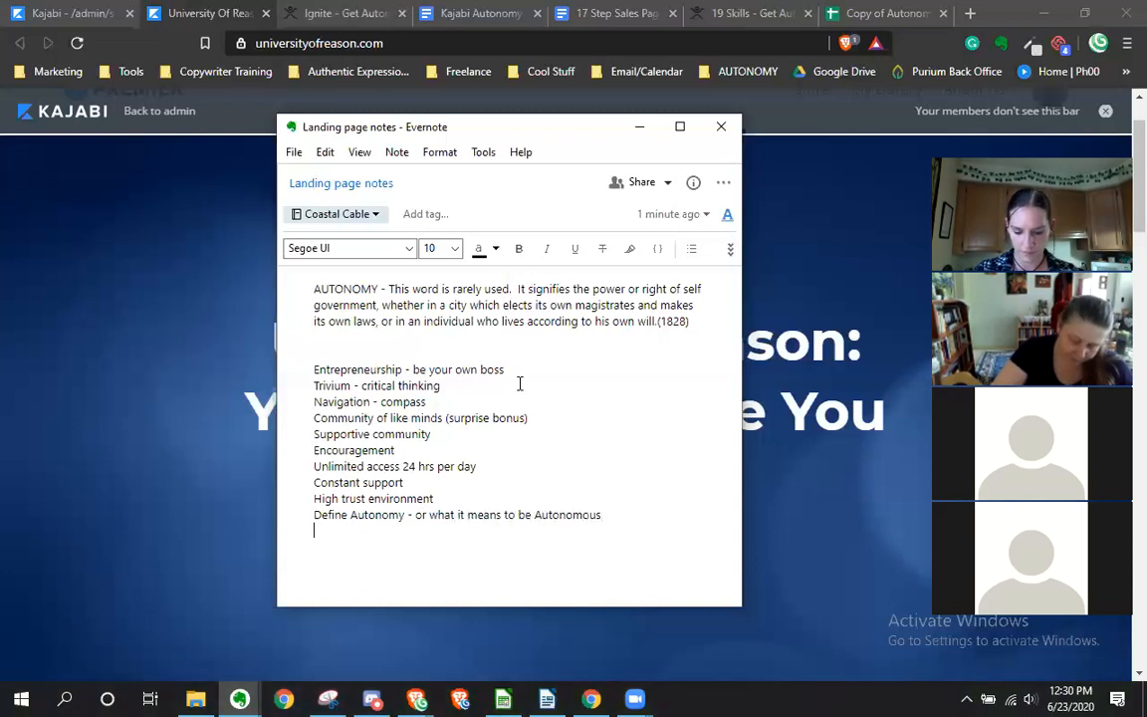
type("Es")
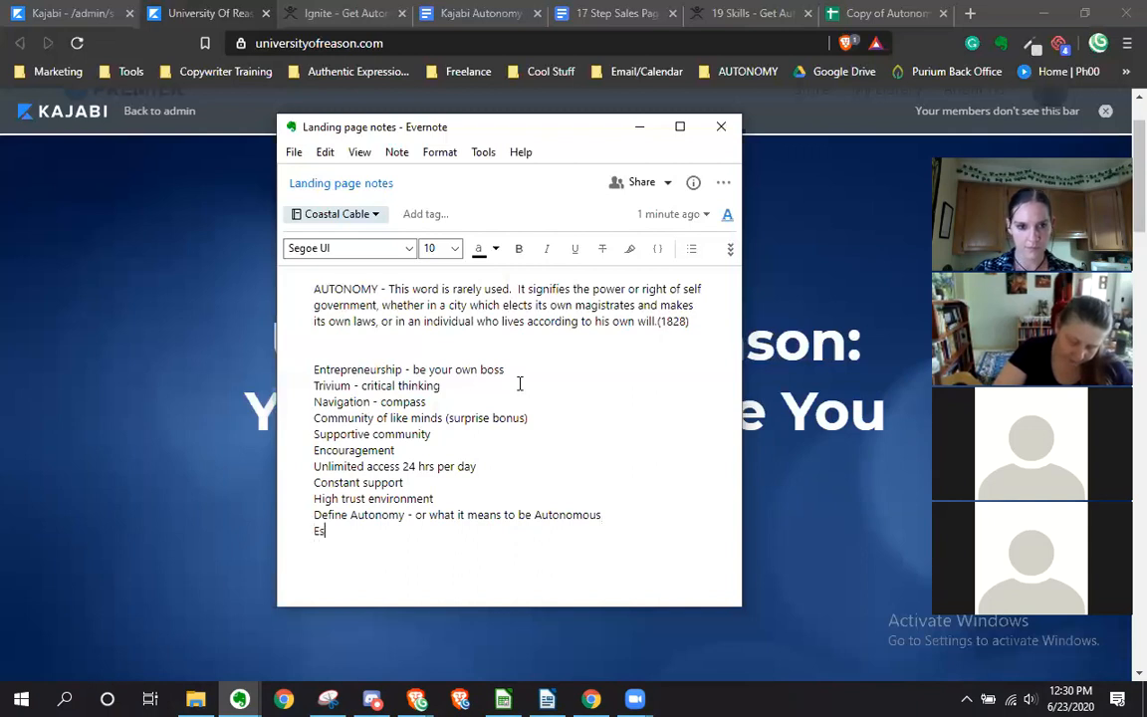
type("cape wage slavery   ")
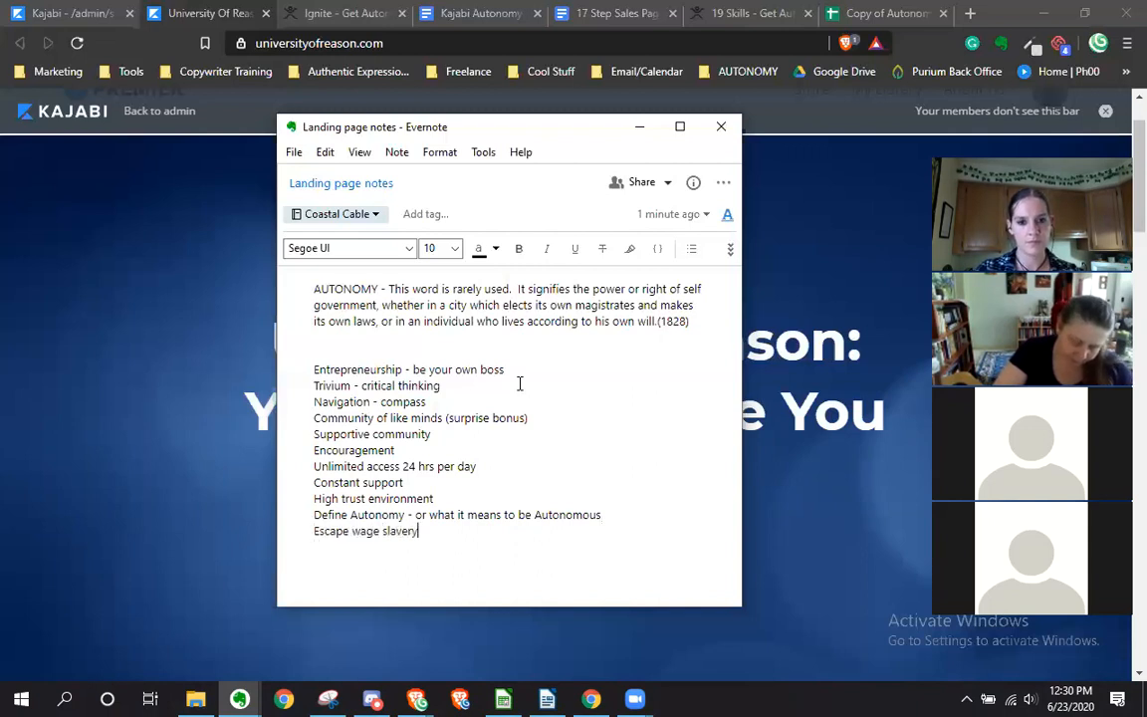
Add "Get out of my own way" set apart beneath the list, and "Independence" directly under "Escape wage slavery"
type("Get out of my own way")
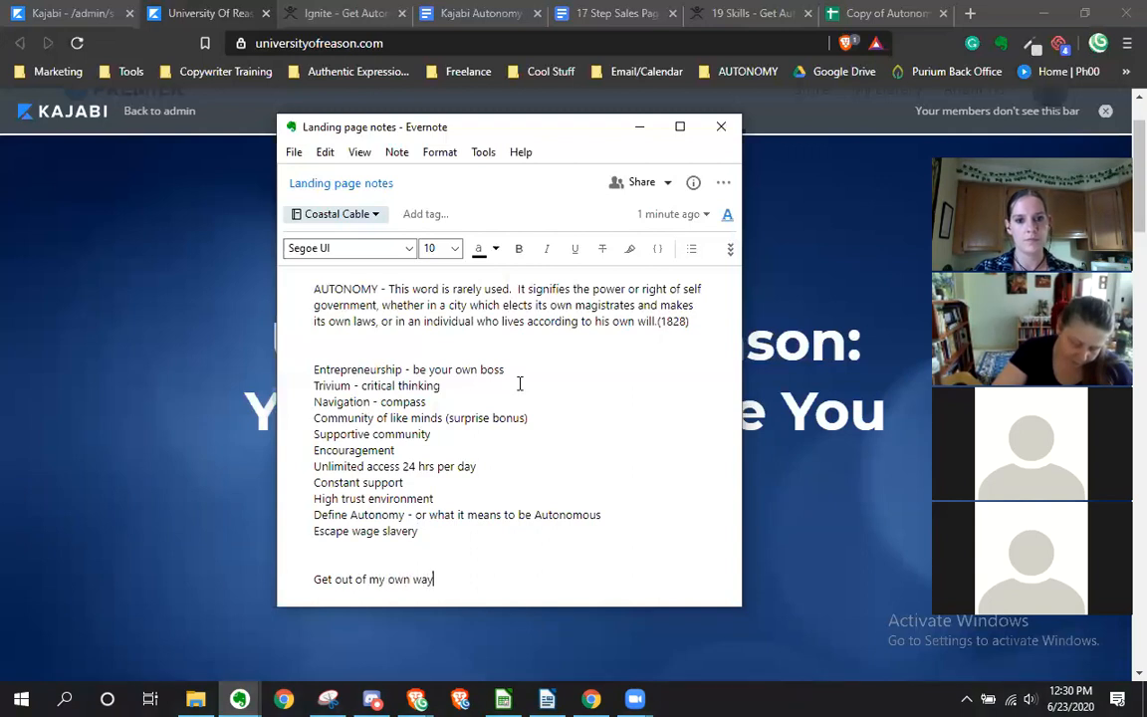
left_click(476, 546)
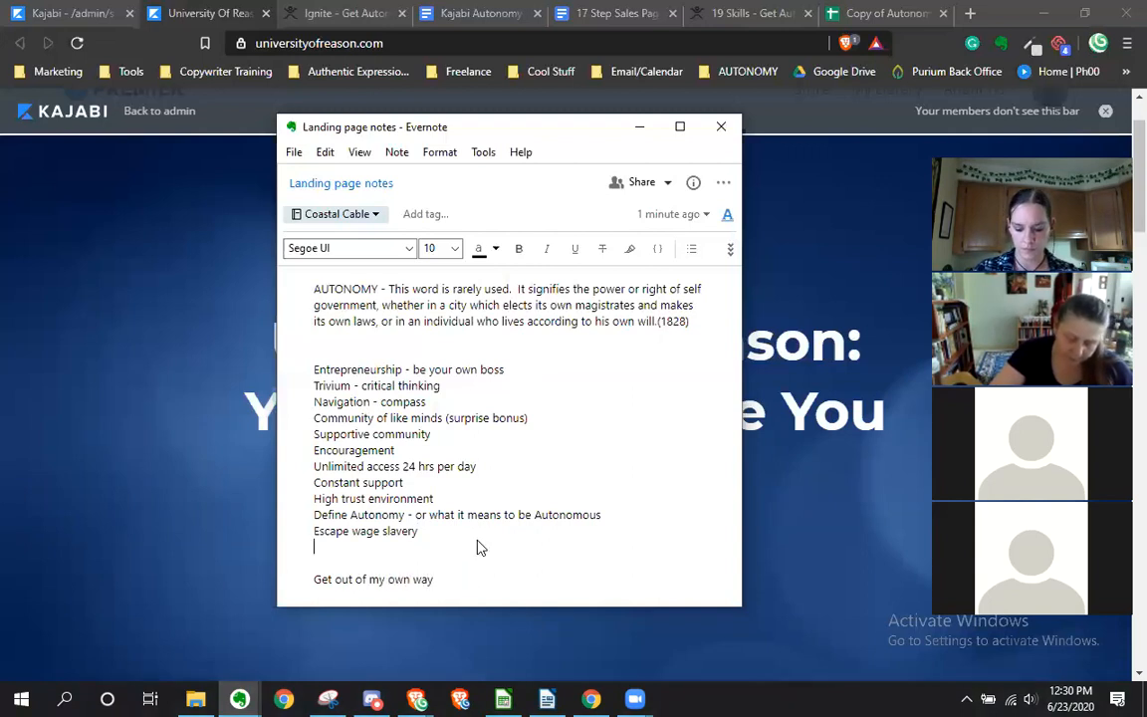
type("Independence")
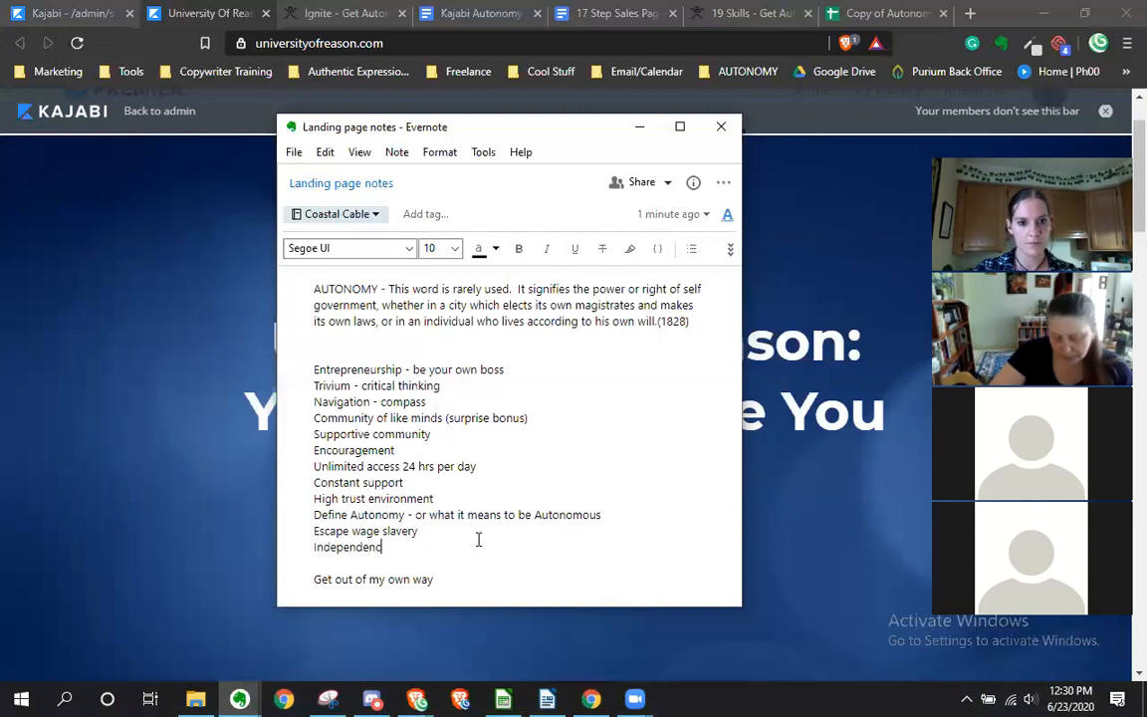
key("Return")
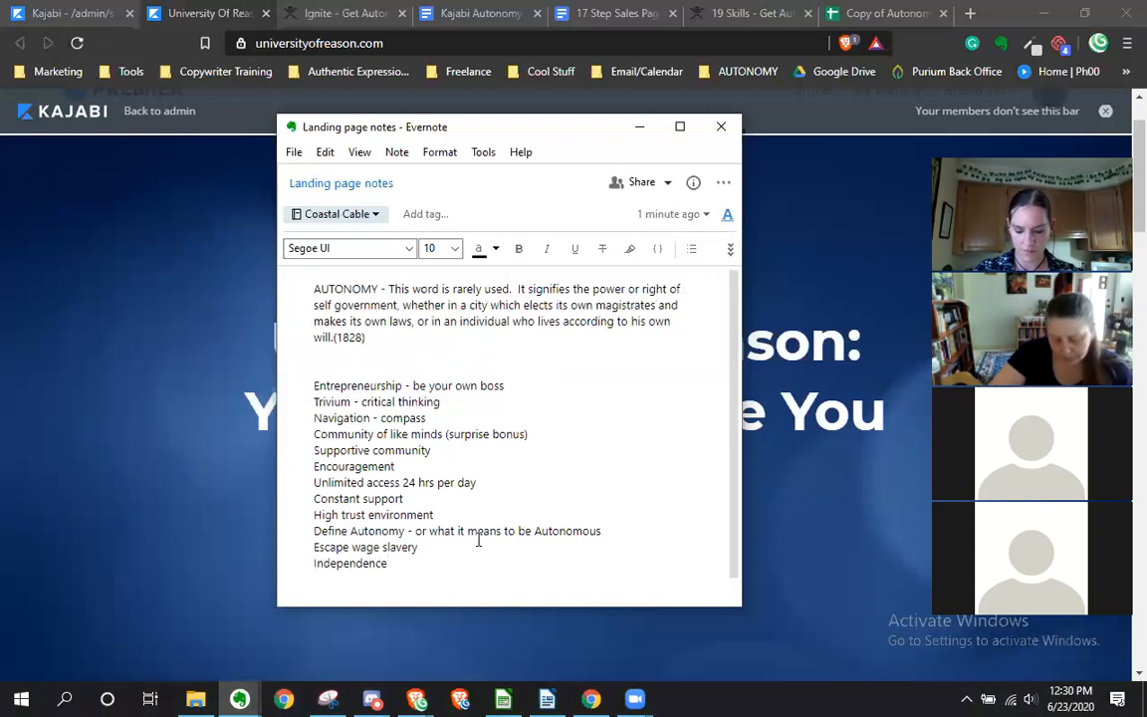
key("Return")
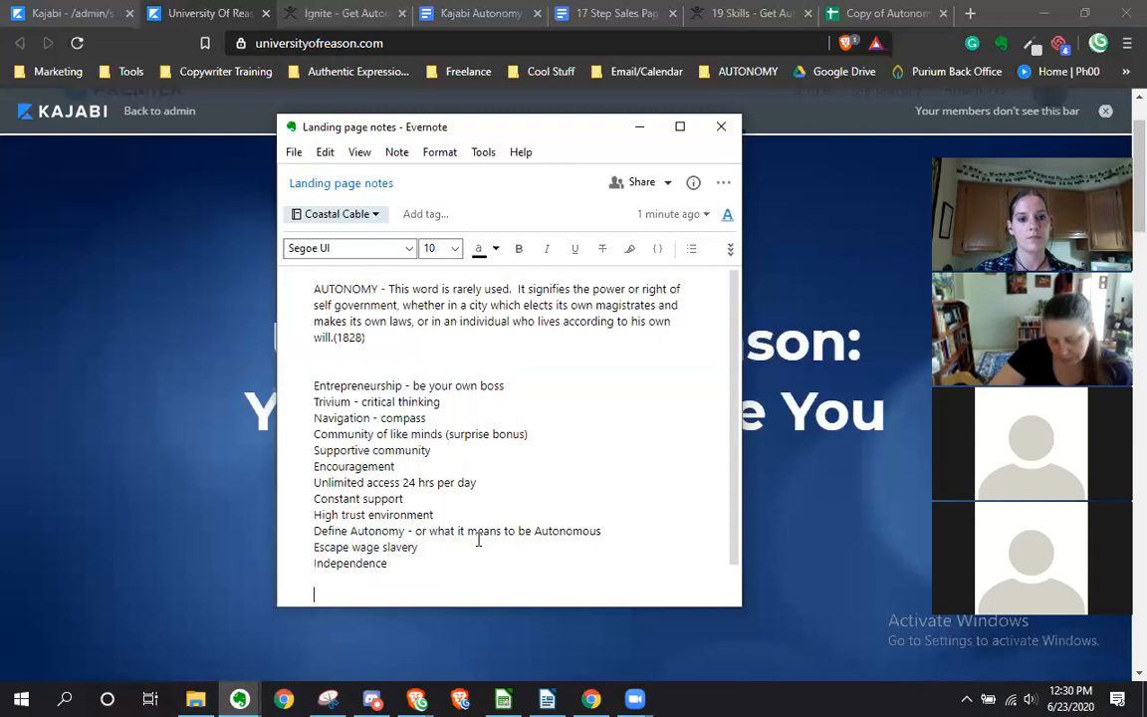
Add the line "The best business course you've never seen" between "Independence" and "Get out of my own way", separated by blank lines
key("Return")
key("Return")
type("Get out of my own way")
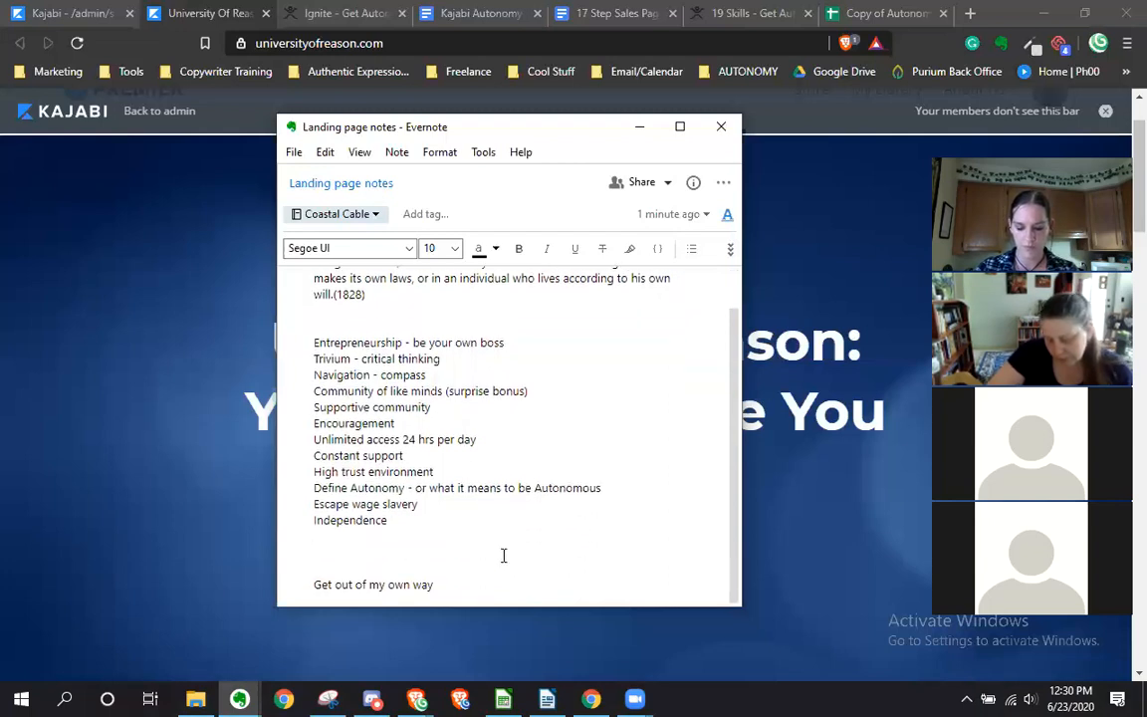
type("The best bu")
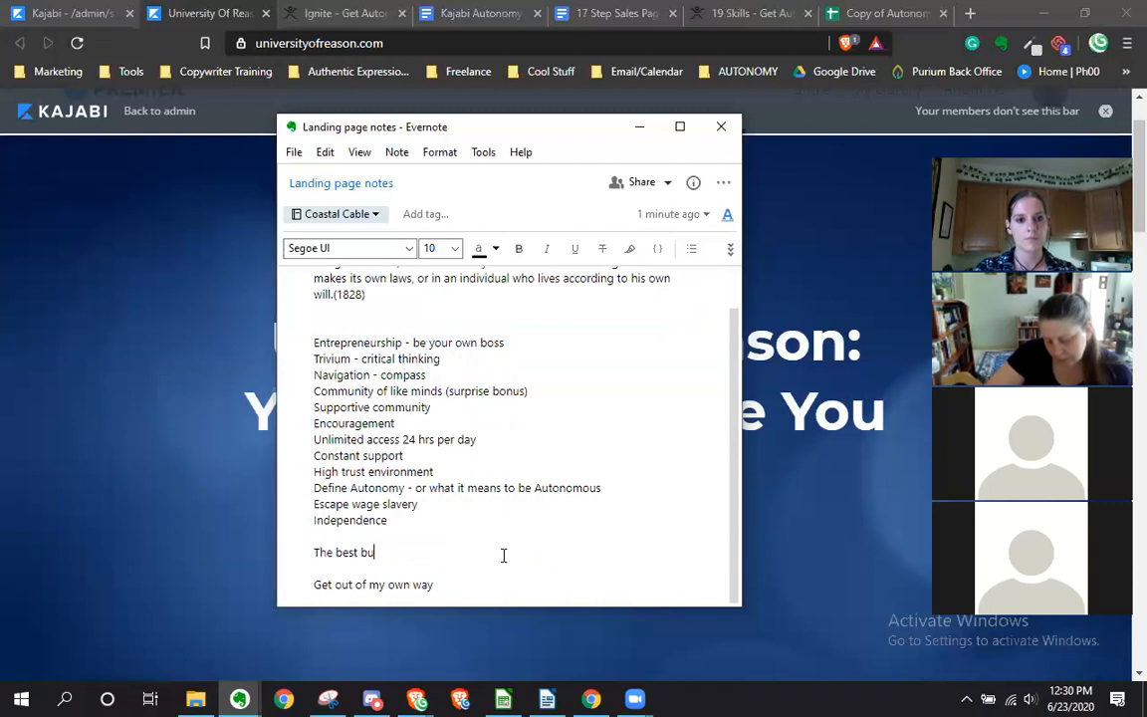
type("siness course you've ne")
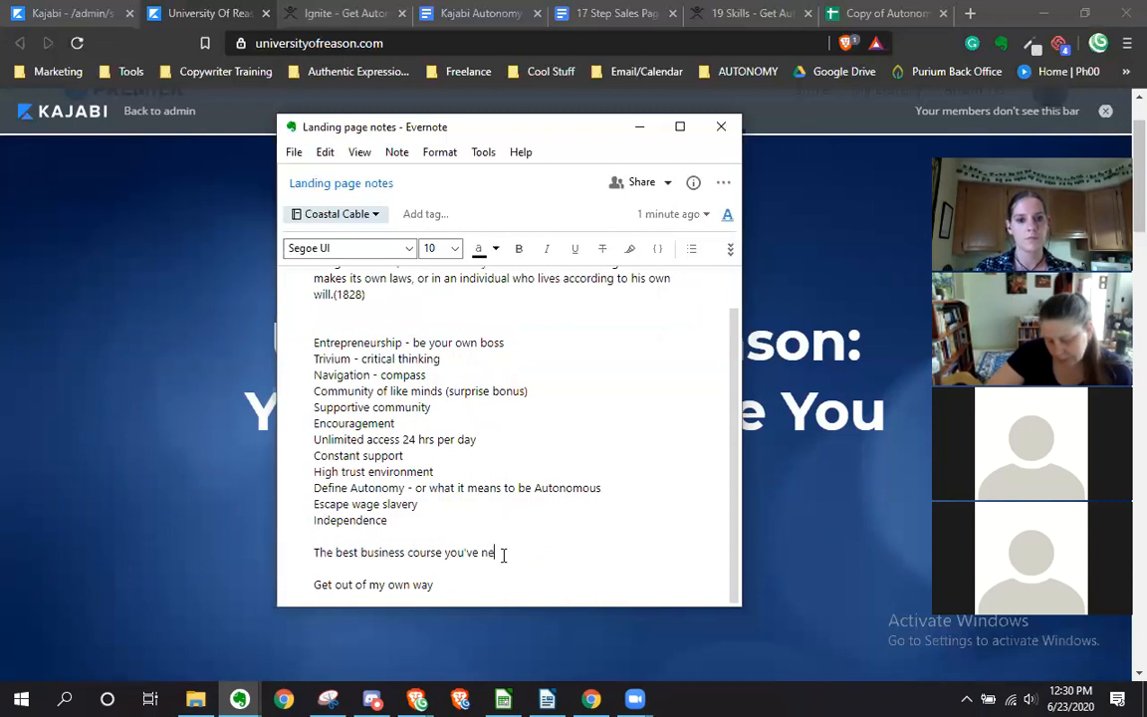
type("ver seen")
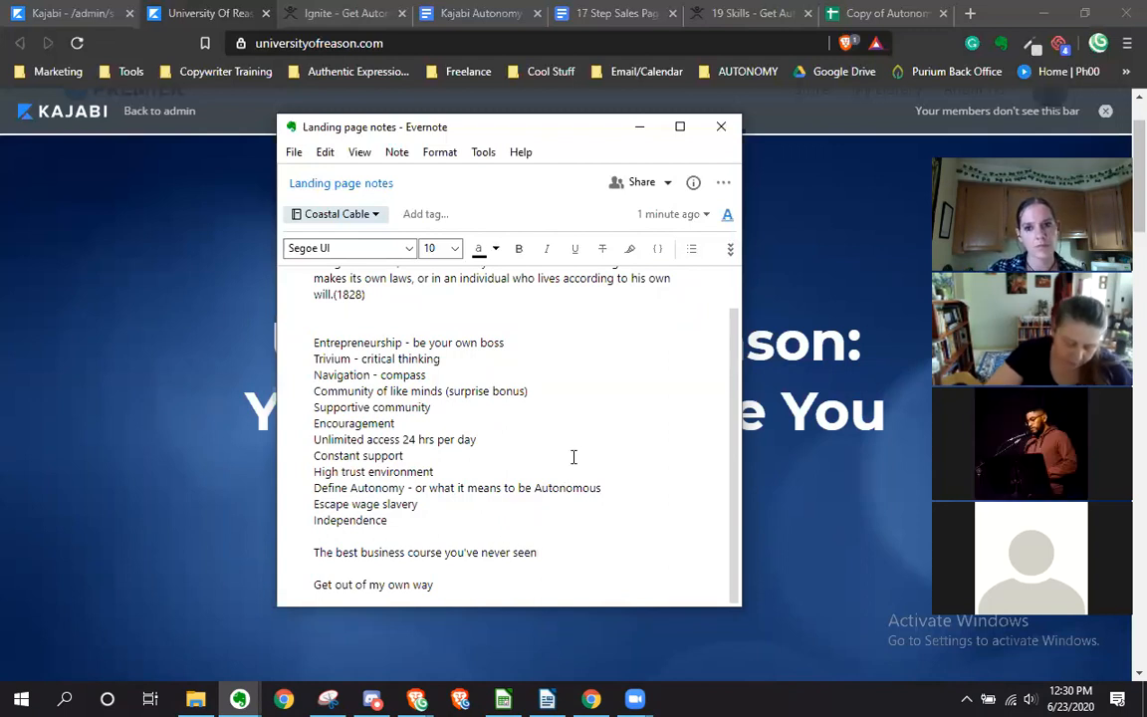
Move the line "Get out of my own way" directly under "Independence" and insert an empty line after it
left_click_drag(581, 135, 512, 121)
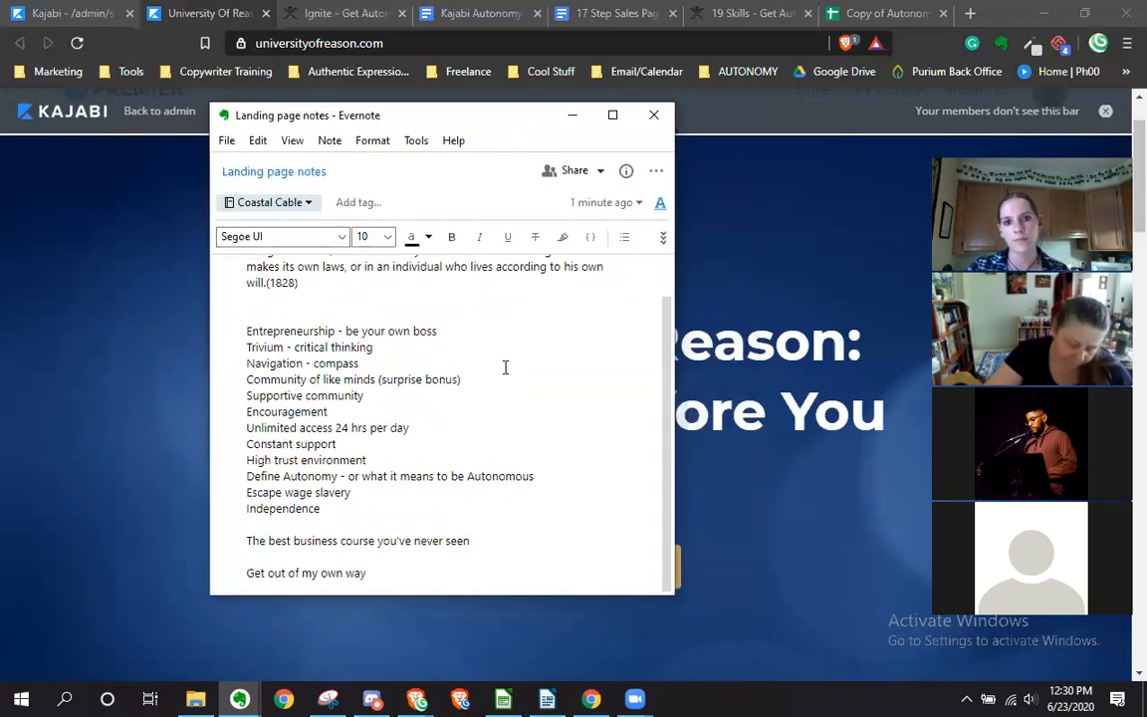
scroll(509, 374, "up", 1)
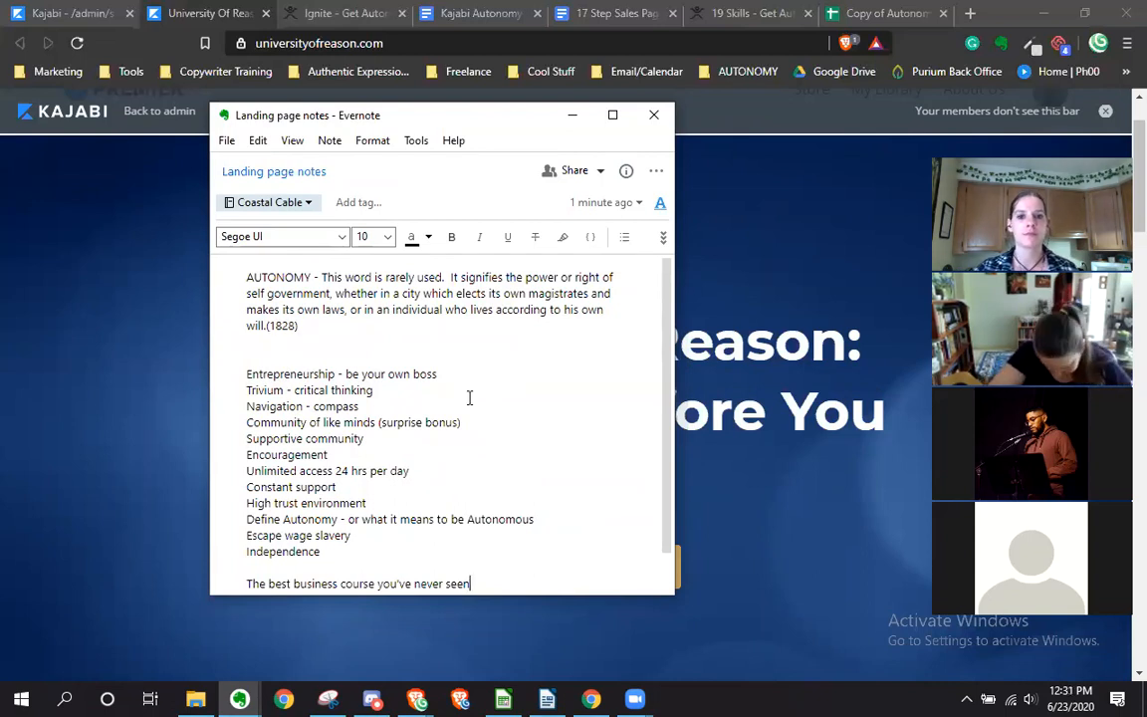
scroll(468, 397, "down", 1)
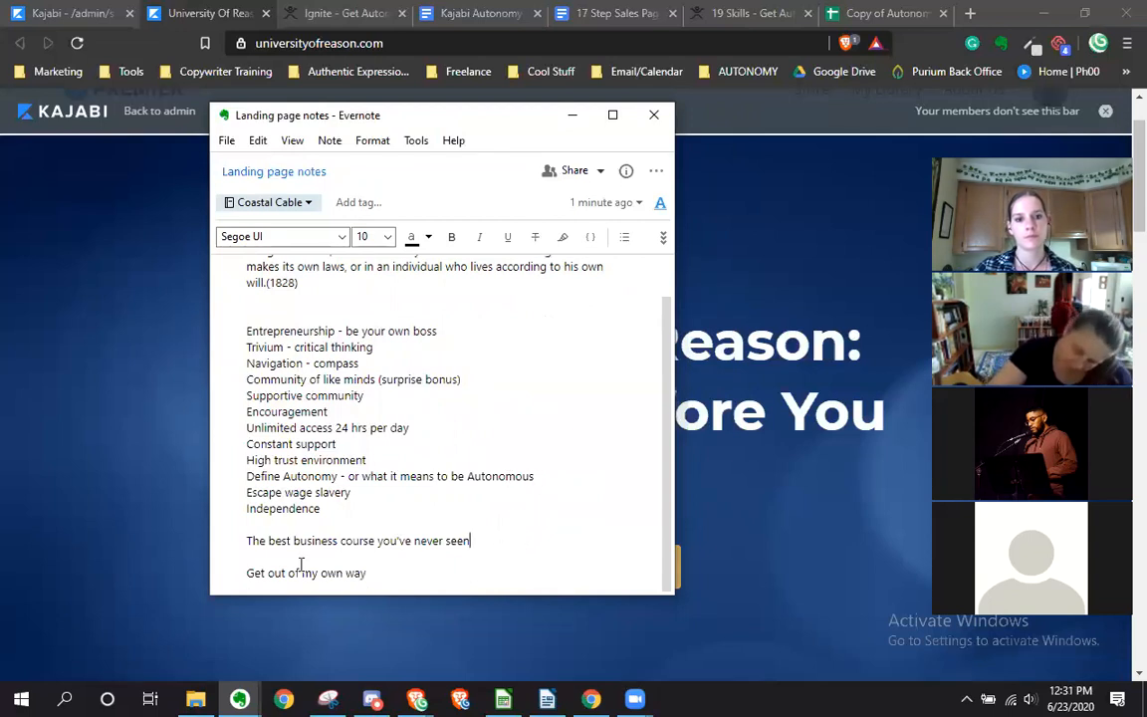
left_click_drag(248, 572, 404, 588)
left_click(404, 588)
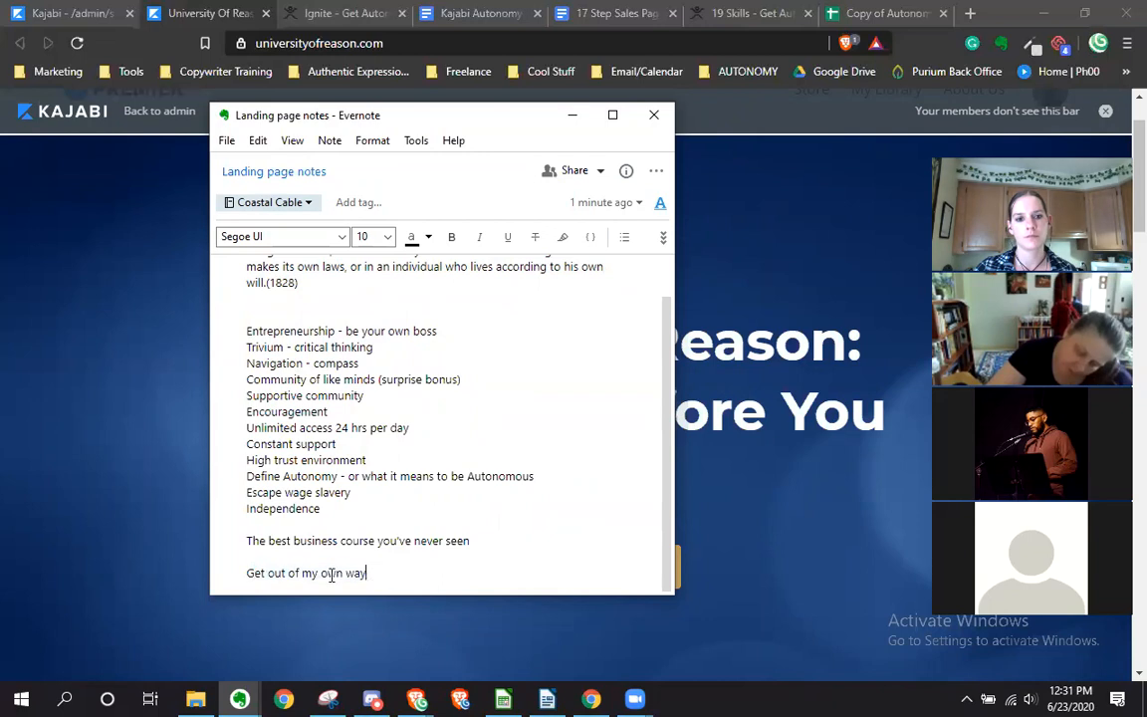
left_click_drag(245, 573, 409, 573)
left_click_drag(248, 573, 243, 522)
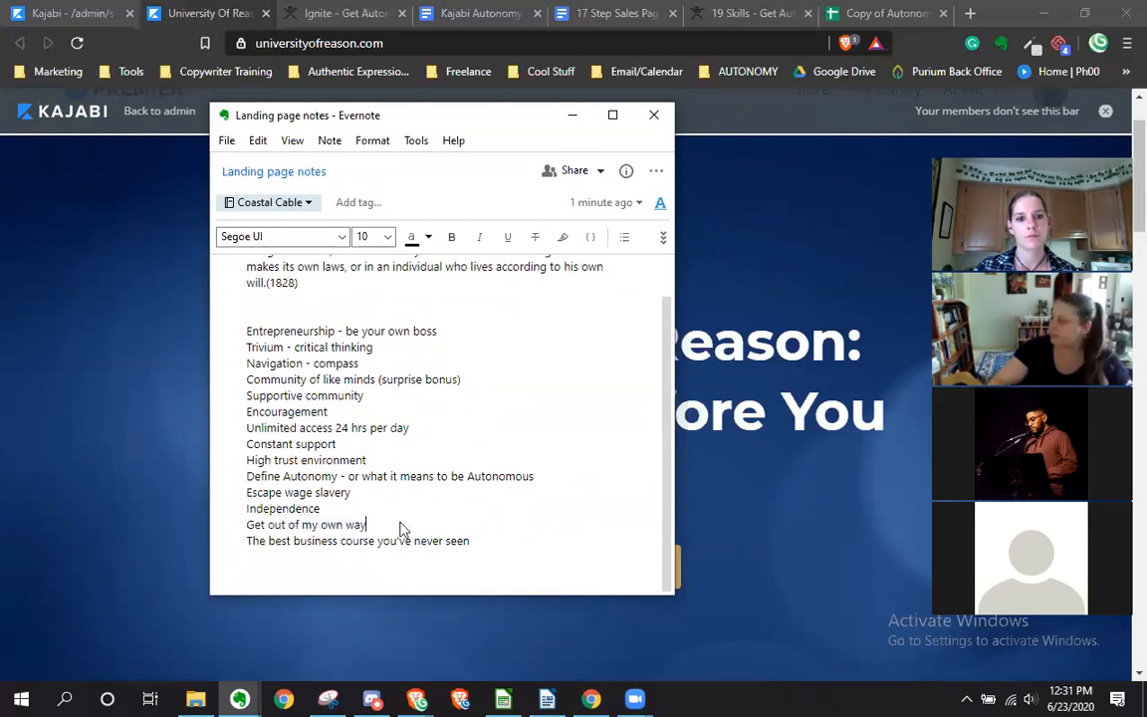
key("Return")
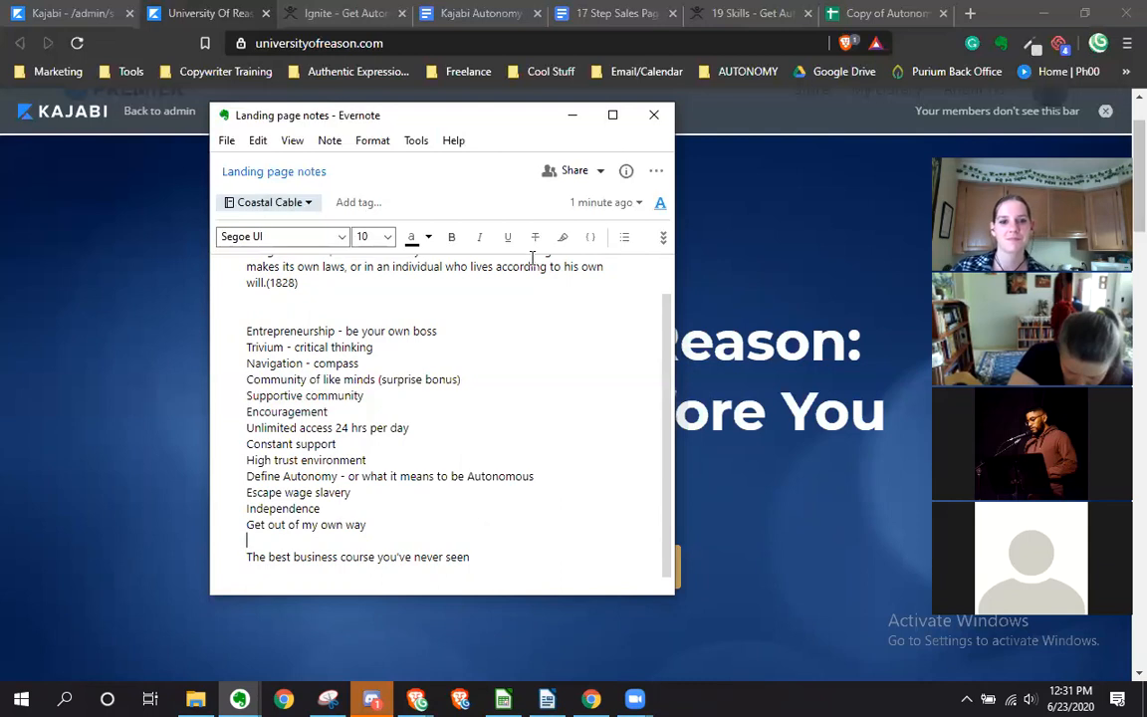
Minimize the note, switch to the Kajabi Autonomy LP document in Google Docs and examine its opening headline
left_click(574, 118)
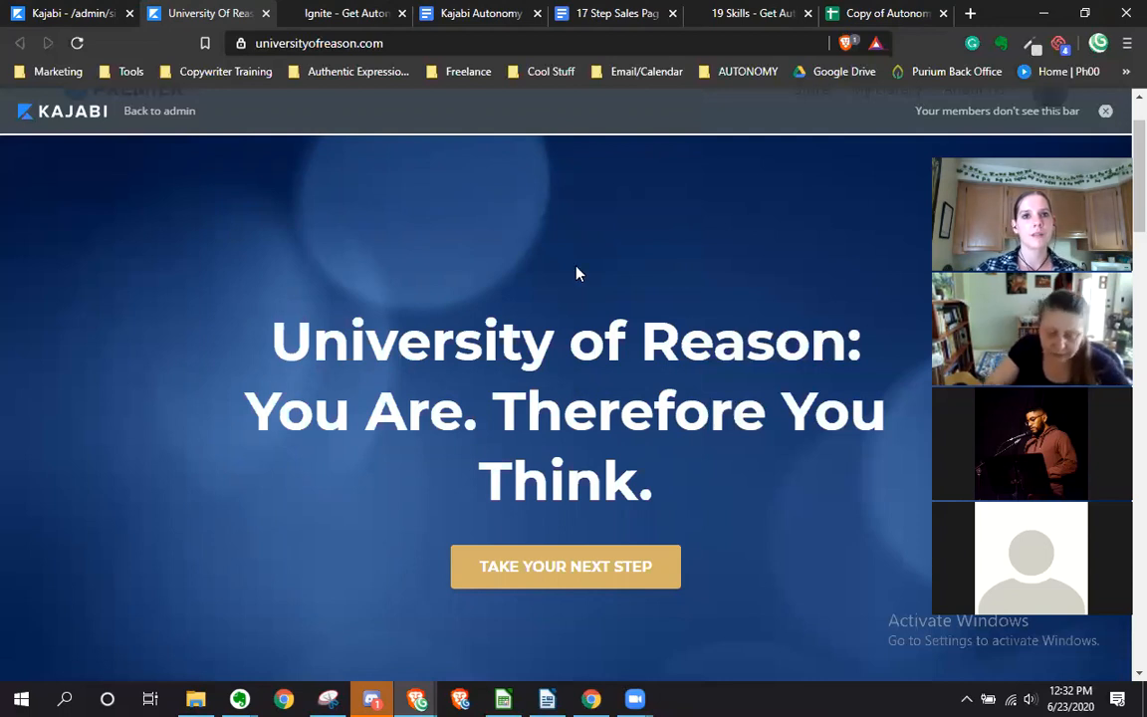
left_click(463, 12)
scroll(508, 413, "up", 20)
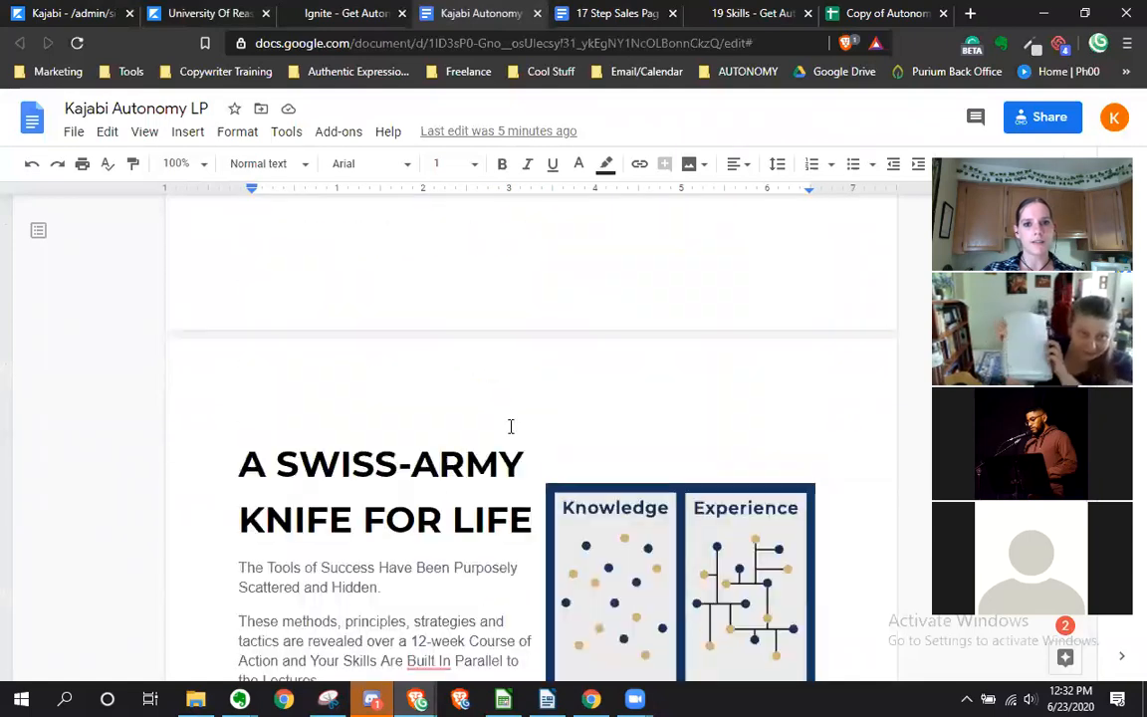
scroll(496, 398, "up", 3)
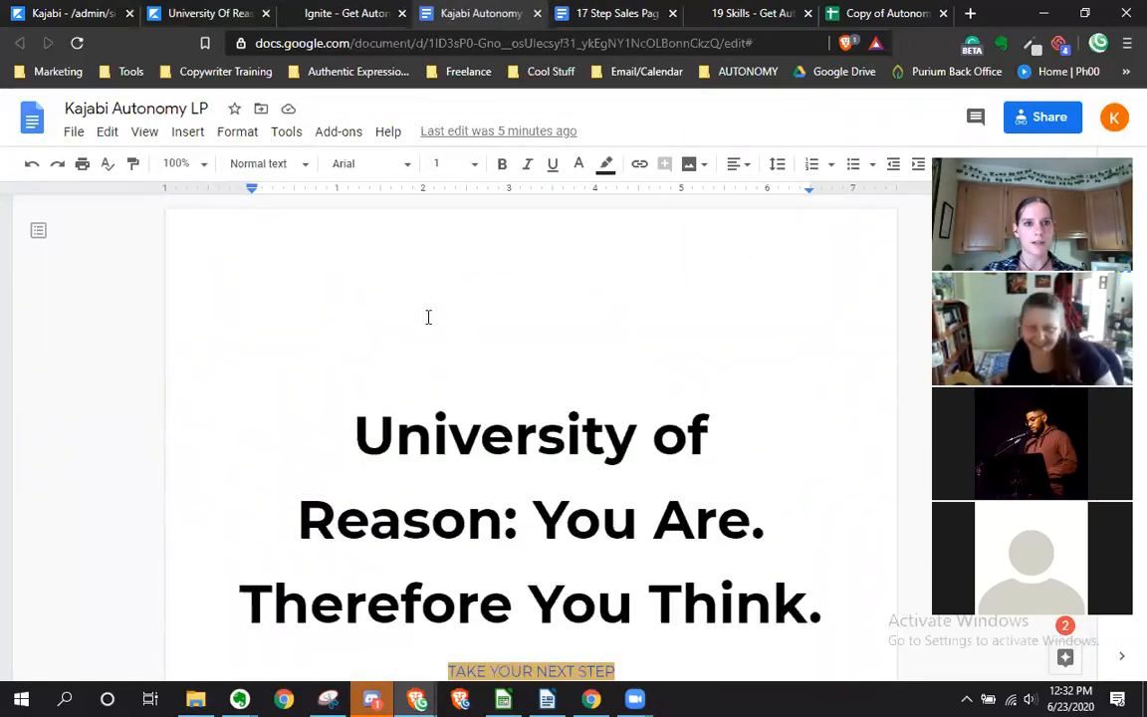
scroll(430, 317, "down", 1)
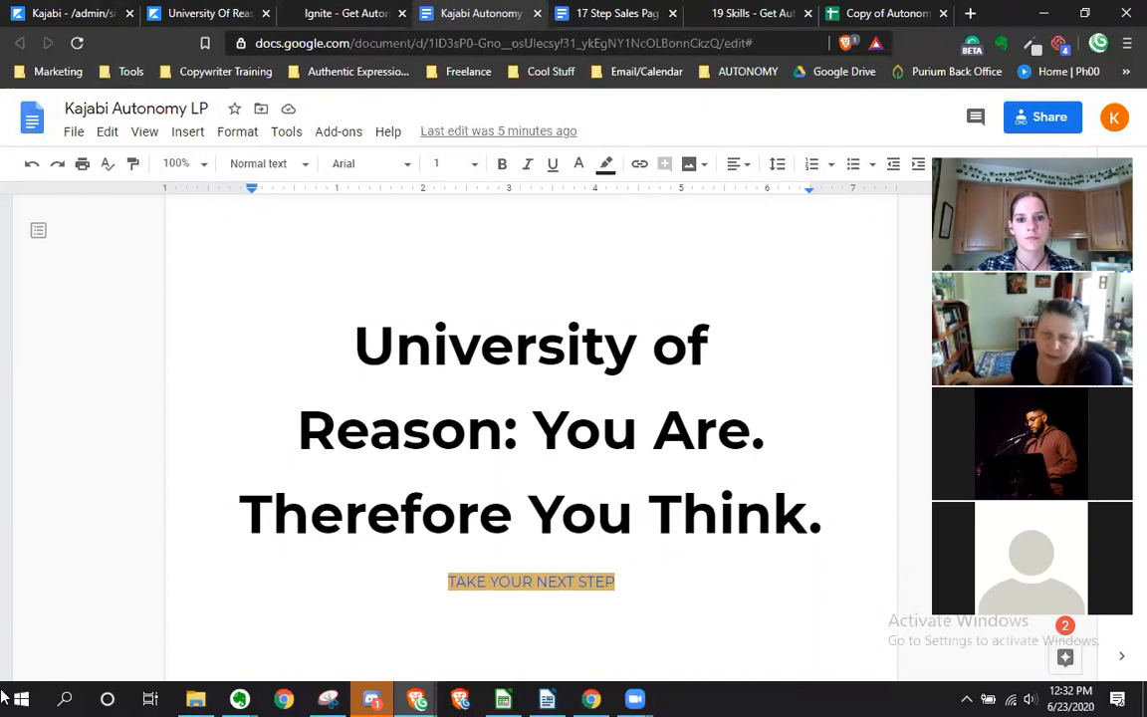
Switch back to the "Landing page notes" note in Evernote and review it from the AUTONOMY definition
left_click(239, 699)
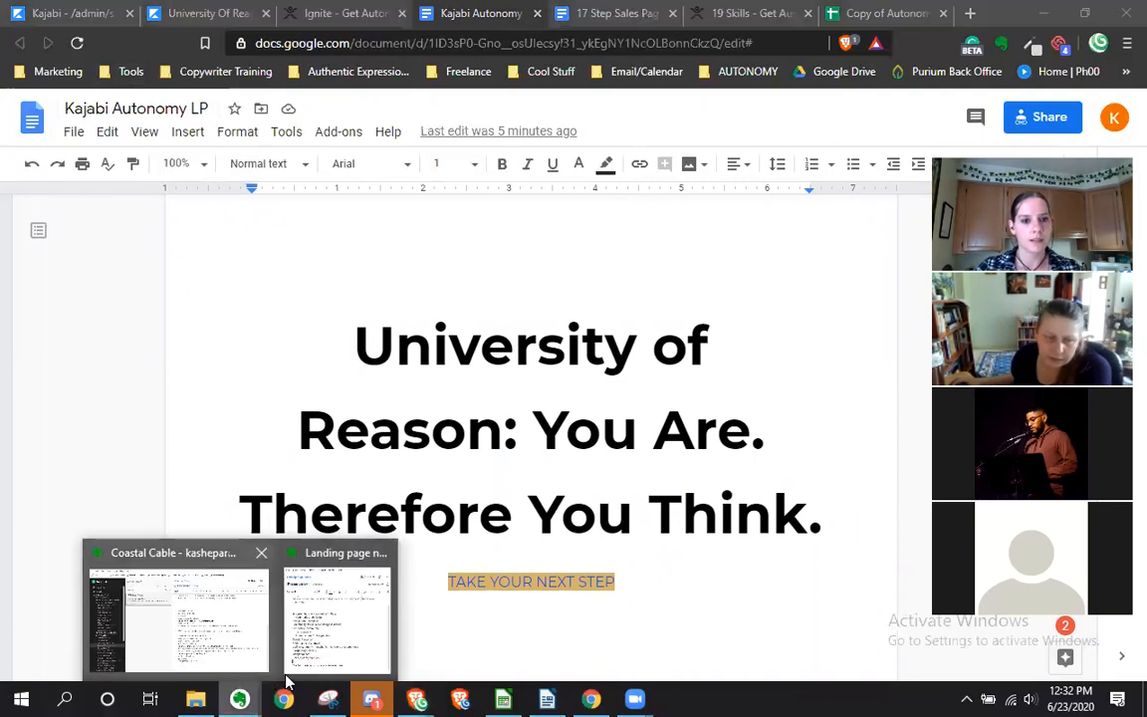
left_click(323, 645)
scroll(449, 397, "up", 1)
scroll(448, 395, "up", 1)
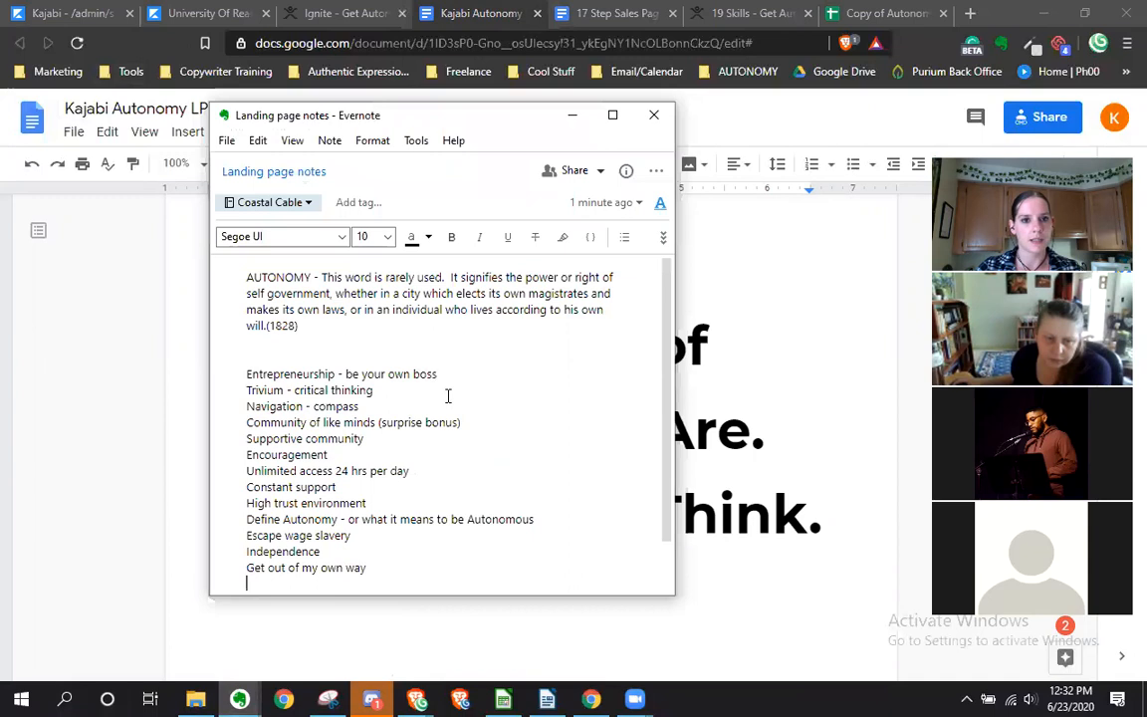
Review the remaining lines of the "Landing page notes" note, and return to the Kajabi Autonomy LP document
scroll(453, 379, "down", 2)
left_click_drag(504, 130, 433, 140)
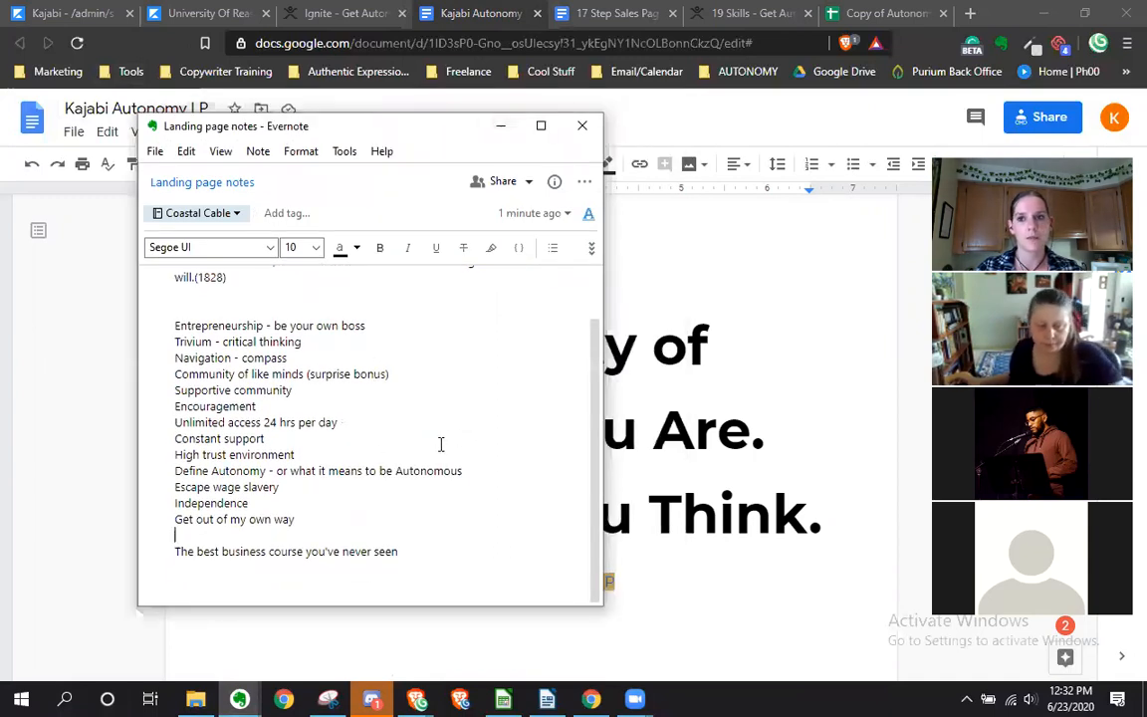
left_click(500, 129)
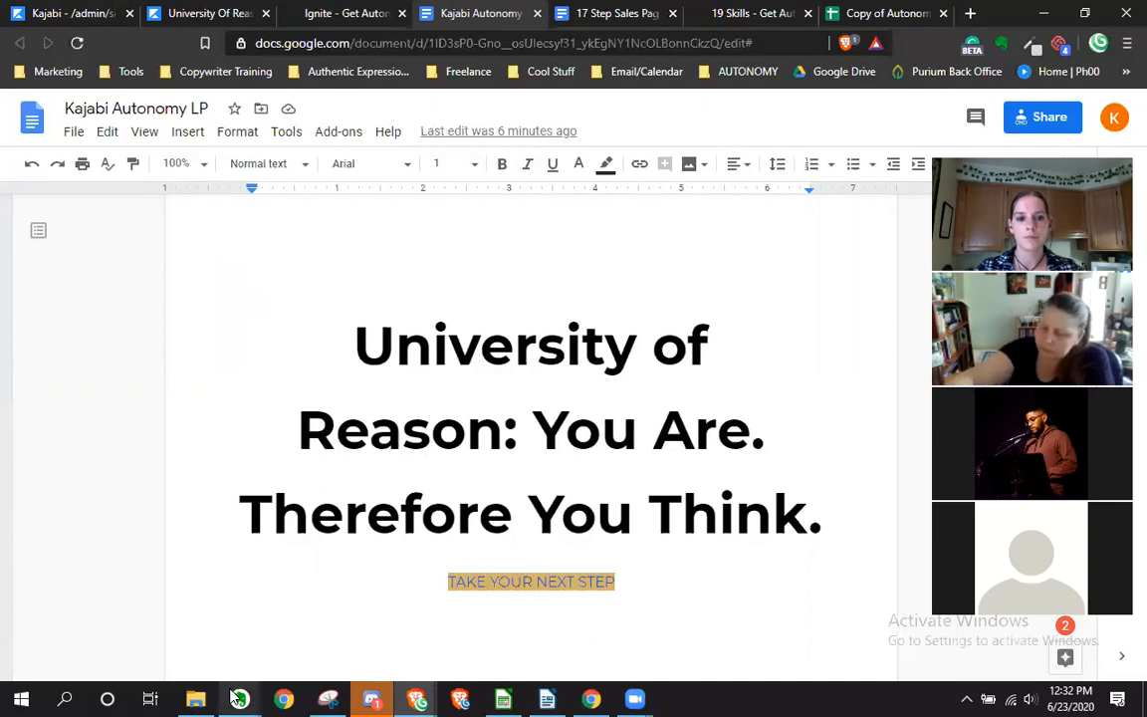
mouse_move(235, 697)
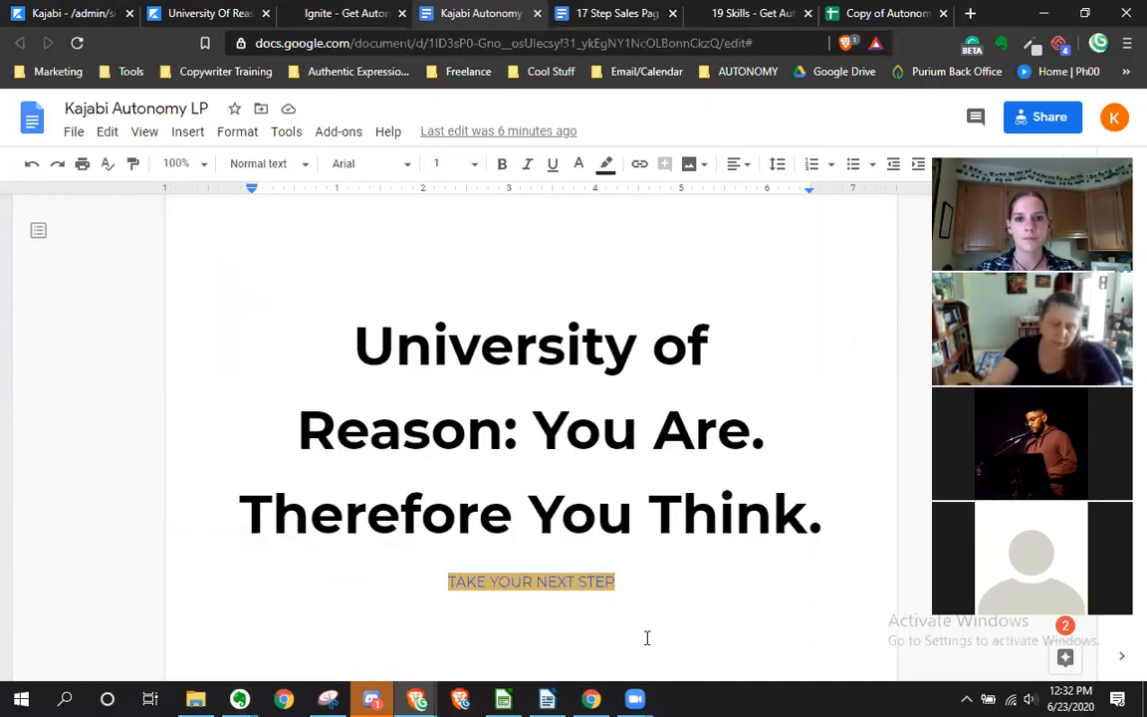
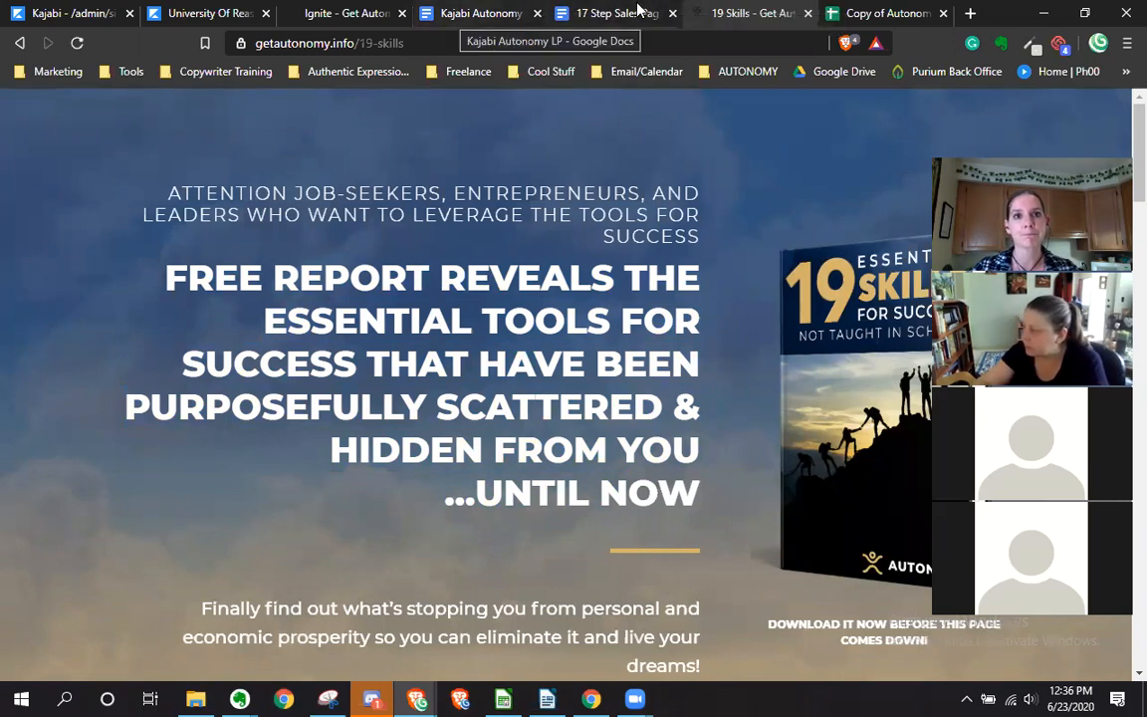
Check the Kajabi Autonomy LP opening headline, and copy the "ATTENTION JOB-SEEKERS, ENTREPRENEURS, AND LEADERS" sentence from the 19 Skills page
left_click(473, 14)
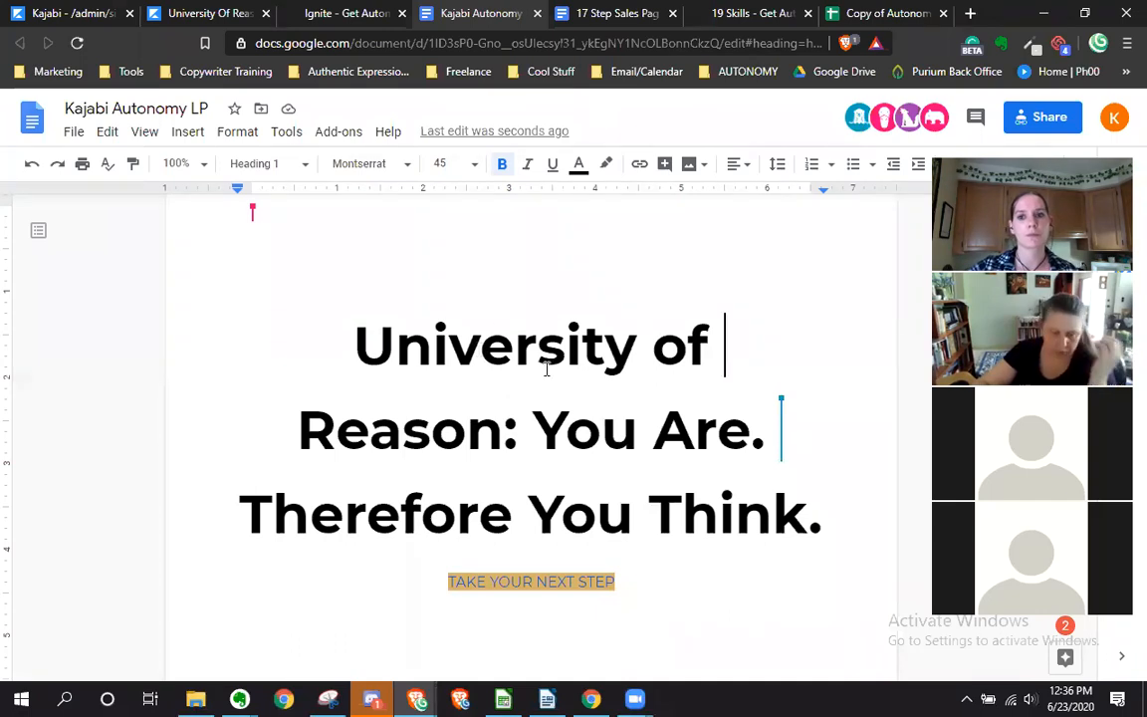
scroll(408, 449, "down", 1)
scroll(408, 449, "up", 1)
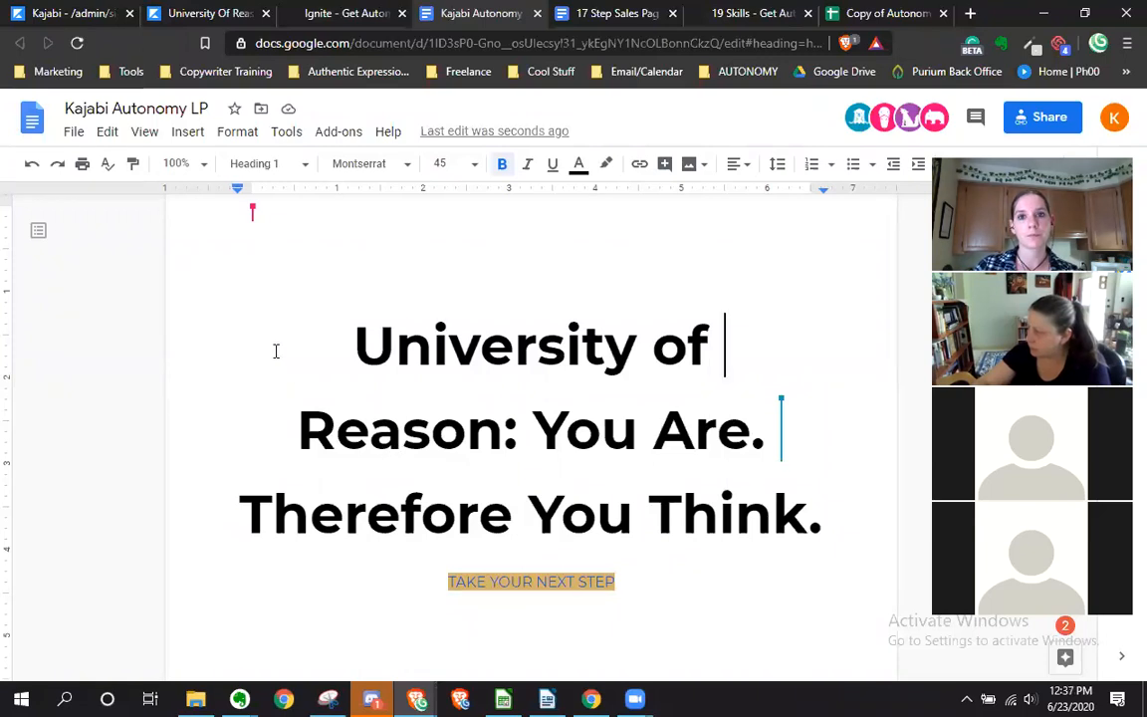
left_click(713, 10)
left_click_drag(167, 192, 697, 239)
key("ctrl+c")
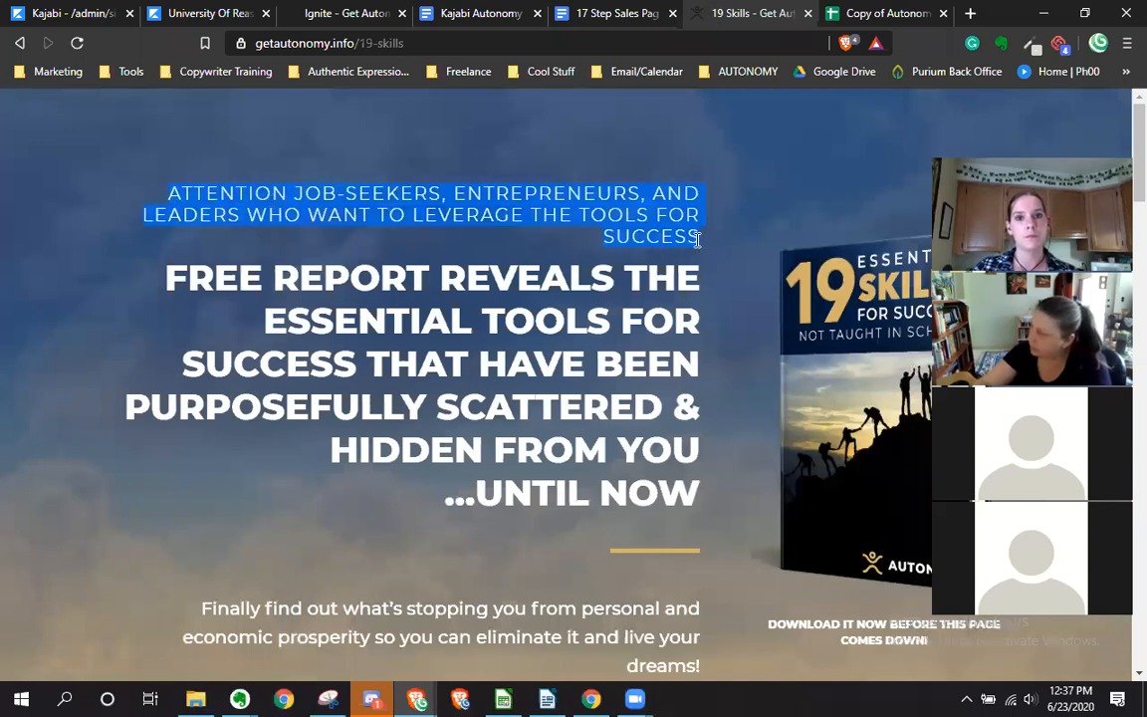
Paste the copied attention line above the "University of Reason" headline in the Kajabi Autonomy LP document, leaving no blank line between them
left_click(423, 12)
left_click(348, 353)
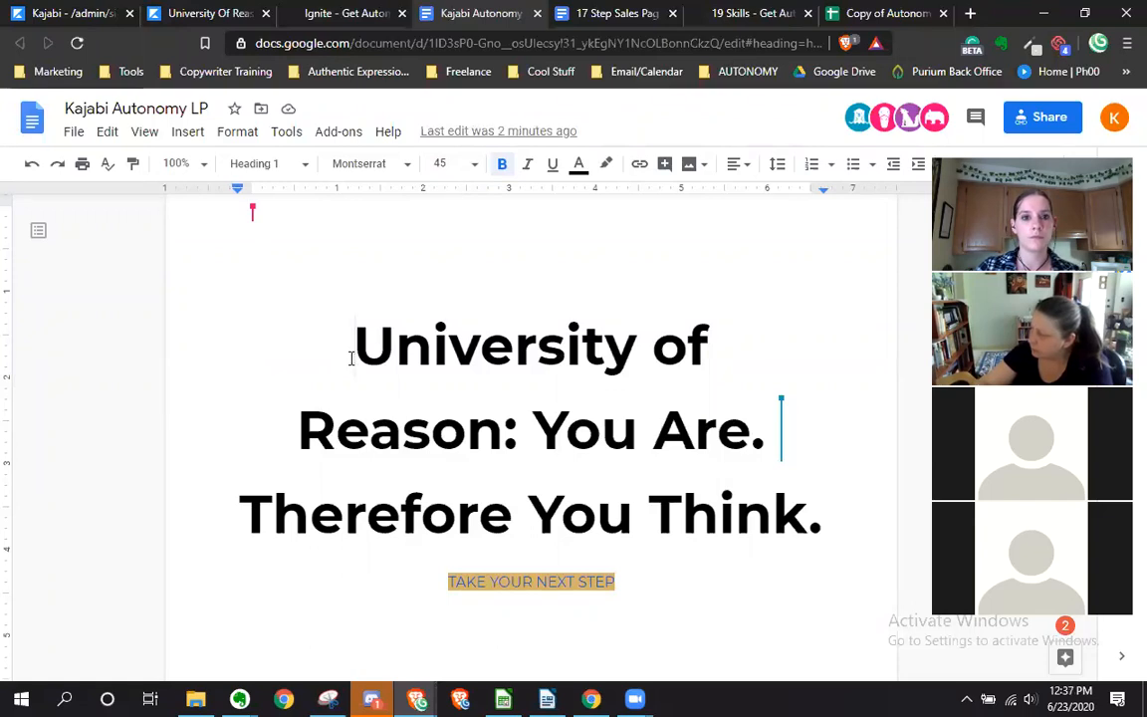
key("Return")
key("Up")
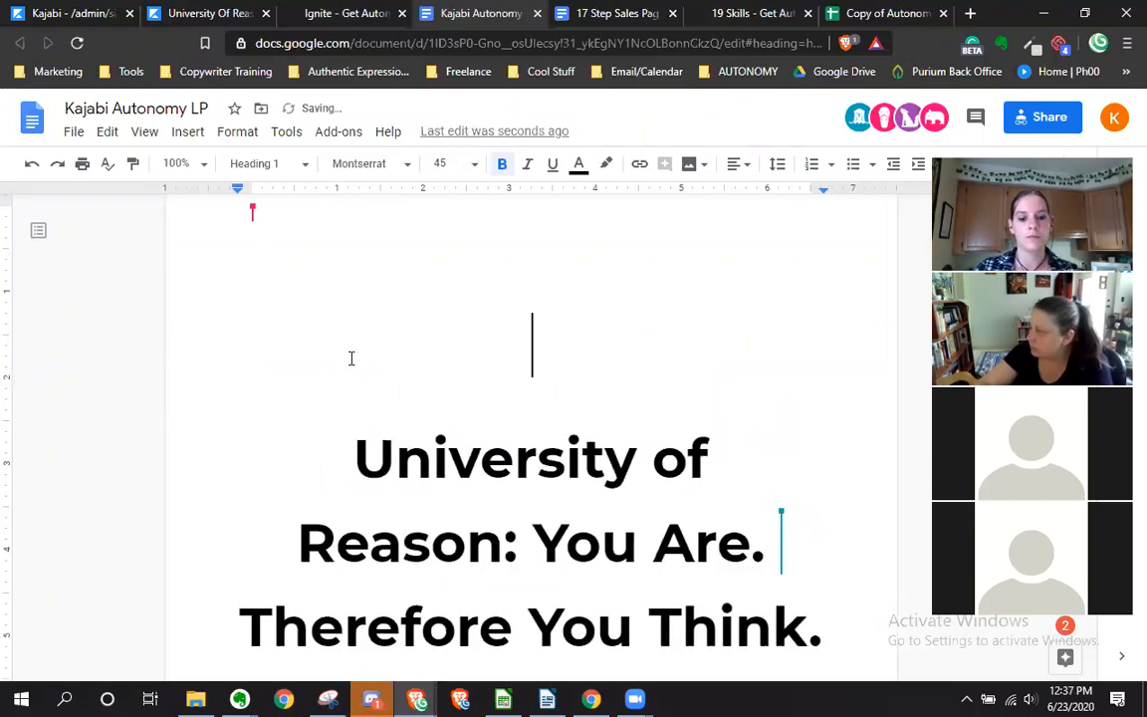
key("ctrl+v")
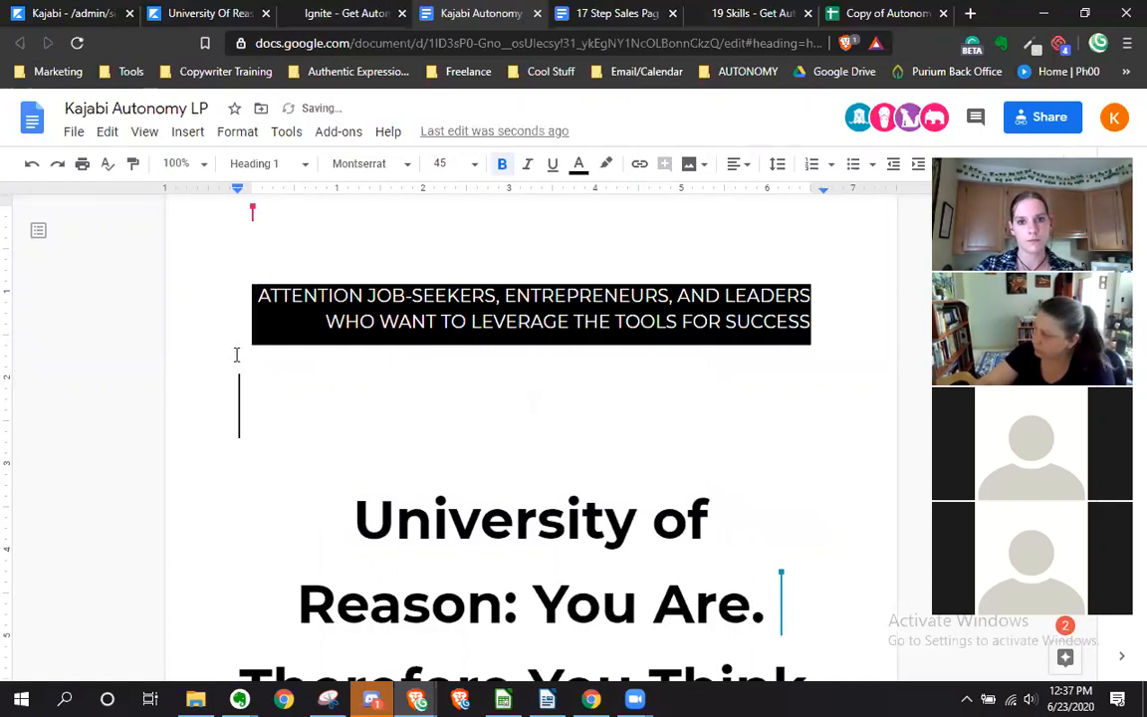
key("BackSpace")
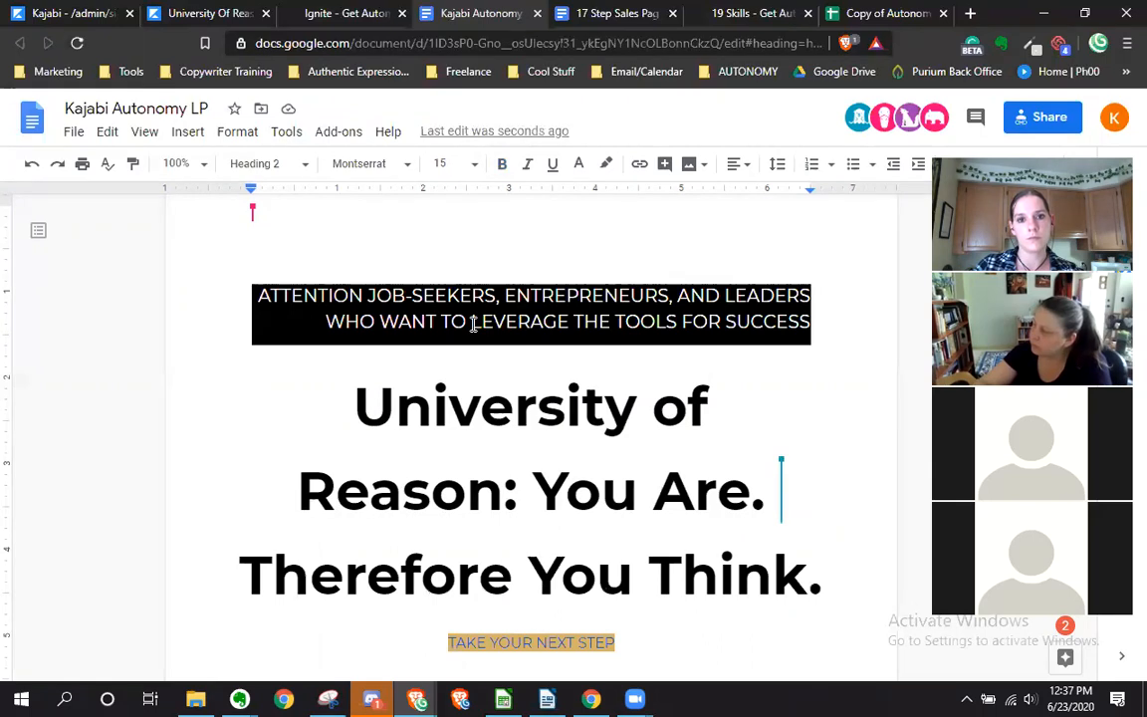
Delete "LEVERAGE THE TOOLS FOR SUCCESS" from the attention line and consult the benefits list in the Evernote landing page notes
left_click_drag(472, 322, 811, 322)
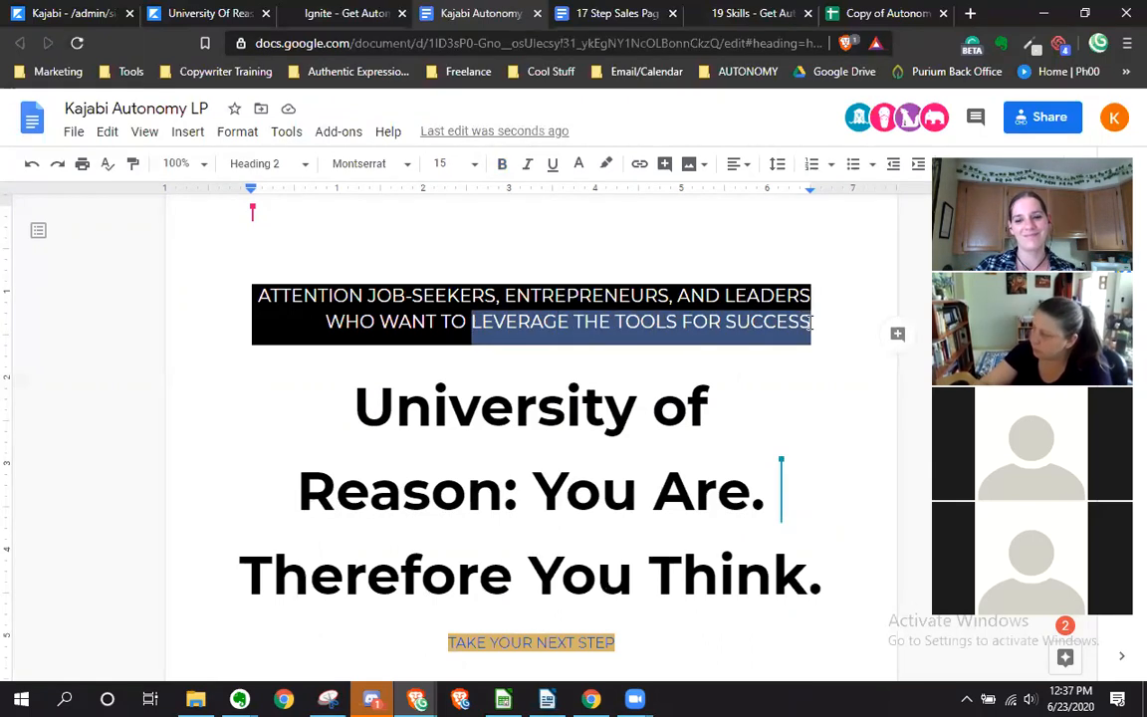
key("BackSpace")
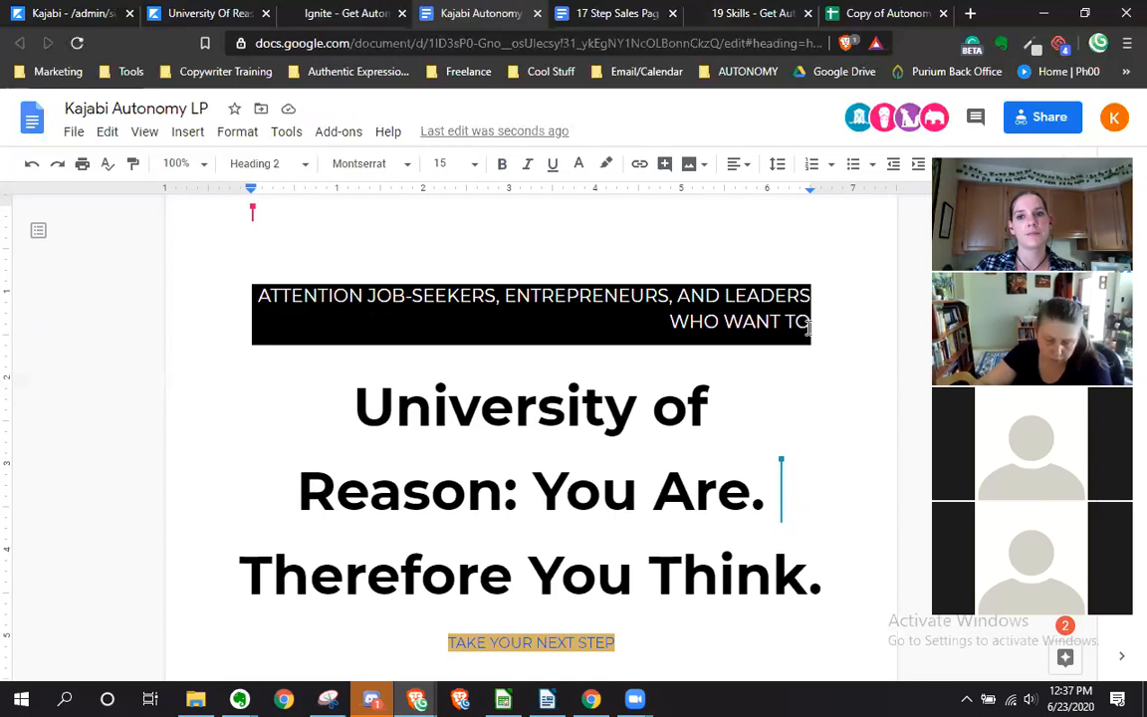
mouse_move(239, 697)
left_click(331, 636)
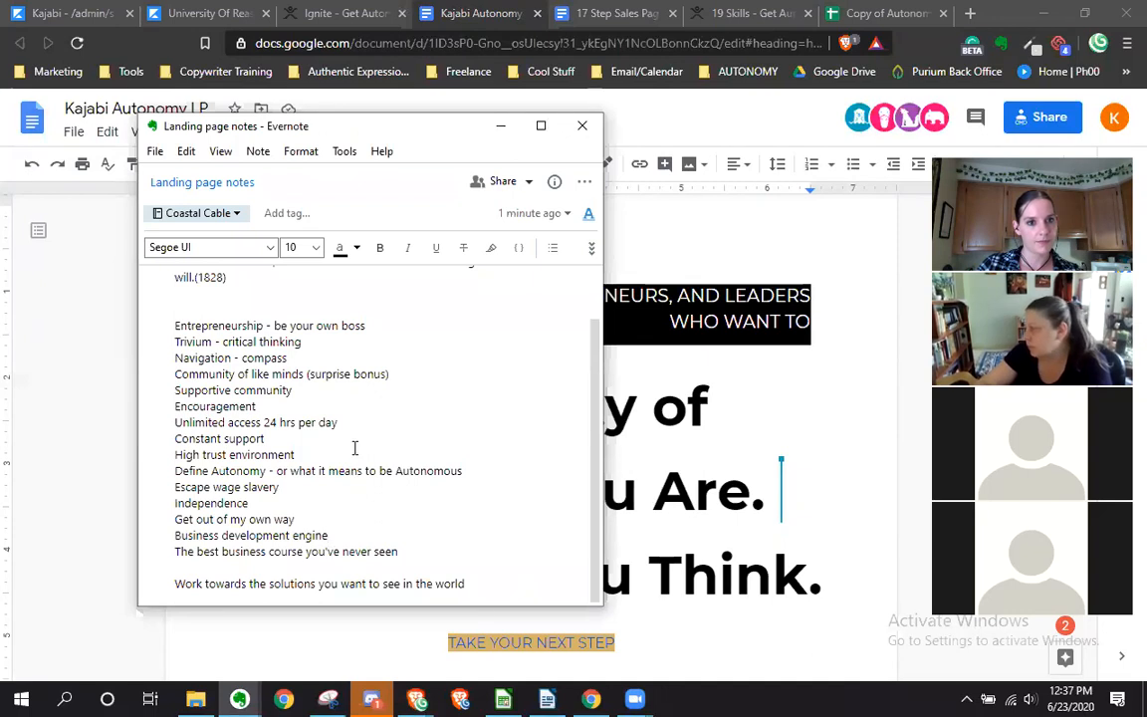
left_click(501, 126)
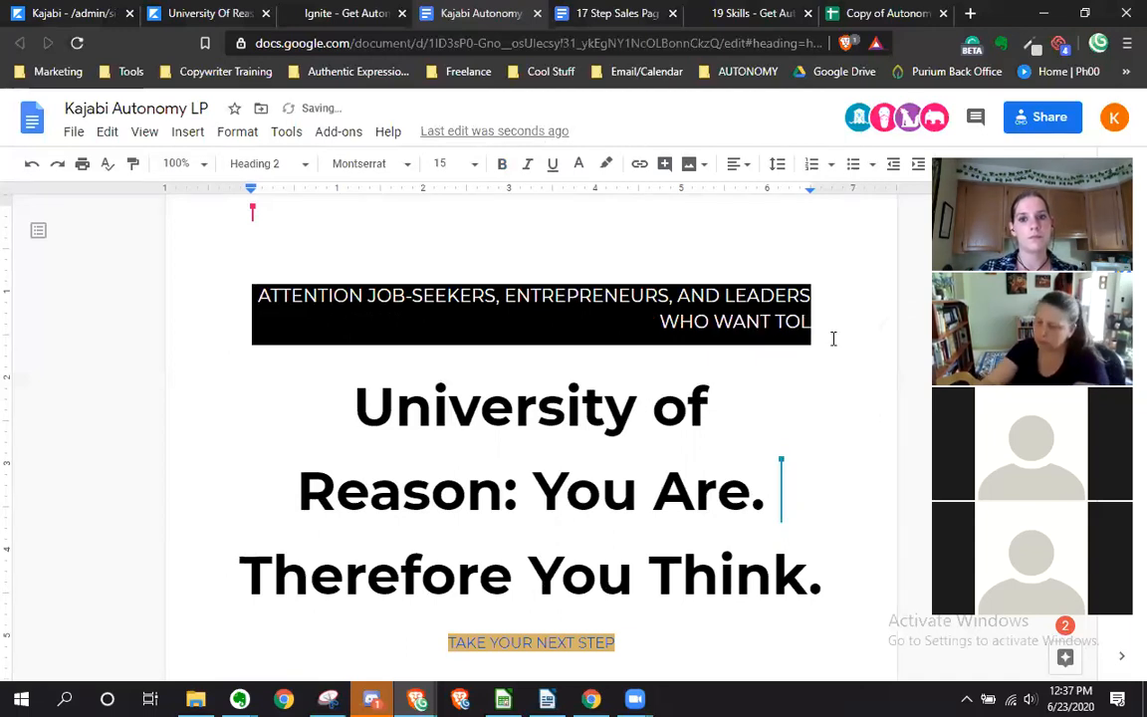
Complete the attention line after "WHO WANT TO" with "LEVERAGE YOUR FULL POTENTIAL", discarding the trial wordings "LEVEL UP" and "LEVERAGE THEIR"
type("LEVEL UP")
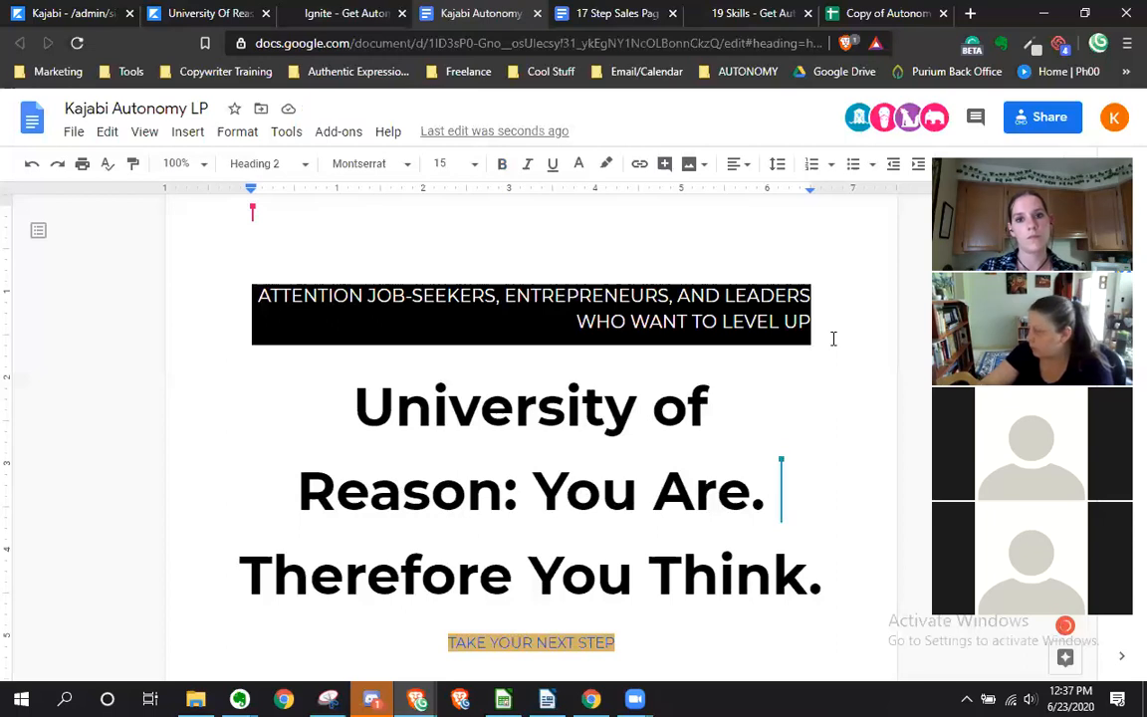
key("BackSpace")
key("BackSpace")
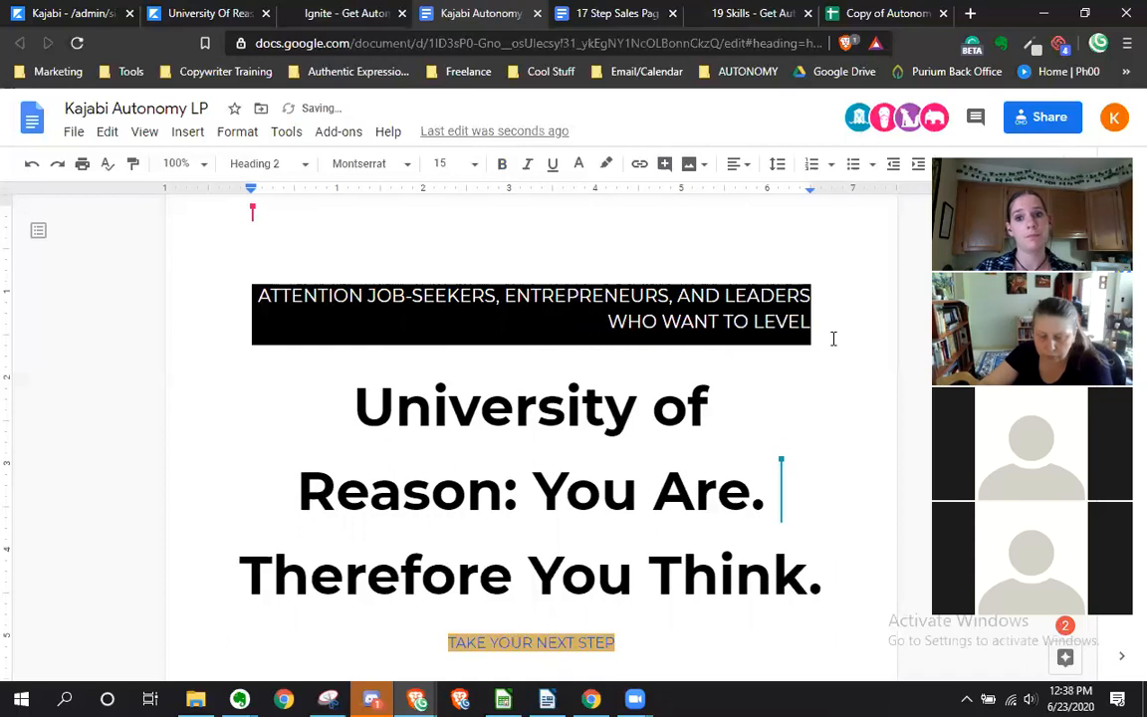
key("BackSpace")
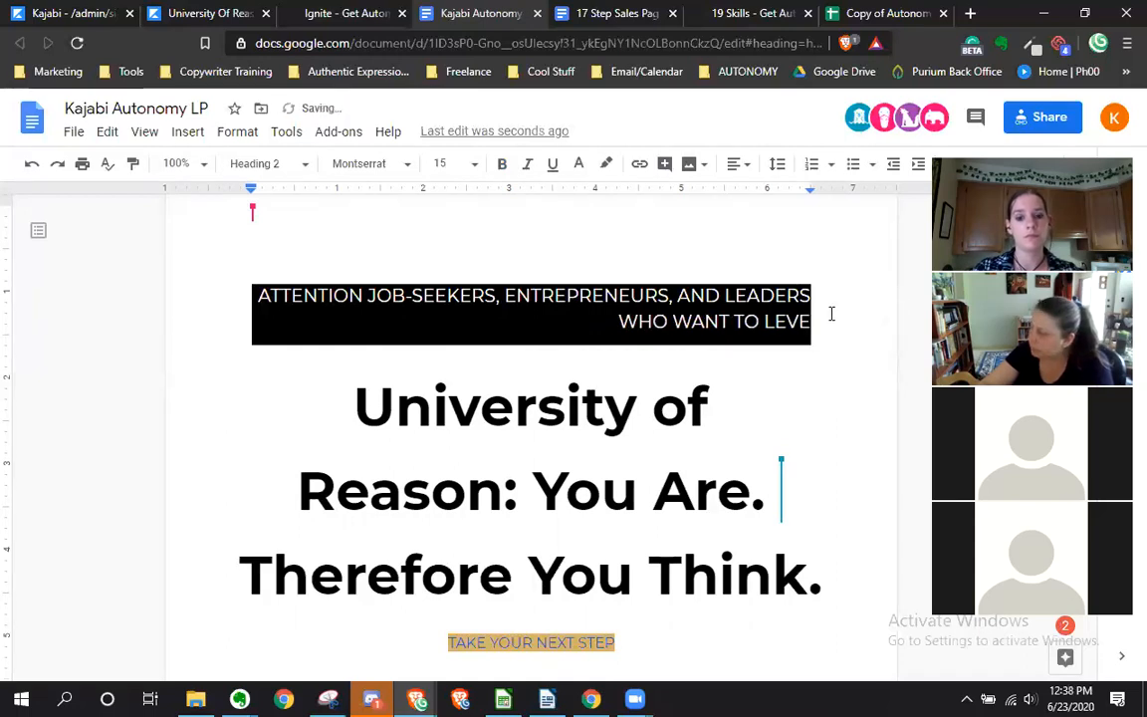
type("RAGE THEIR")
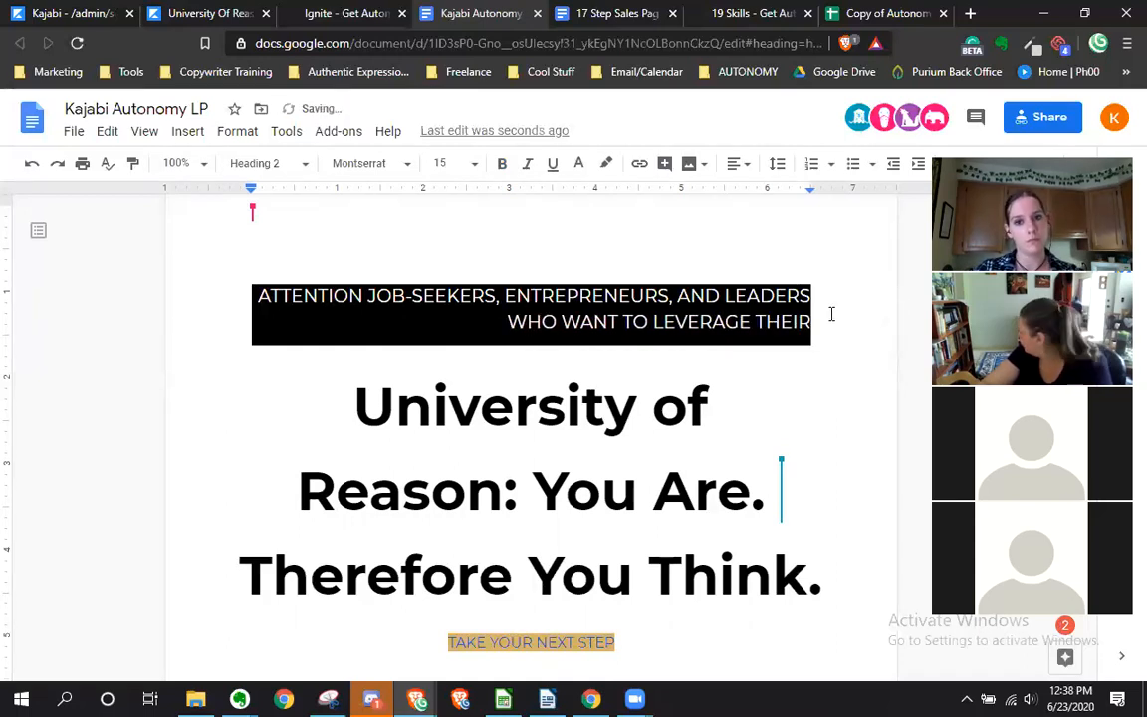
key("BackSpace")
key("BackSpace")
key("BackSpace")
key("BackSpace")
key("BackSpace")
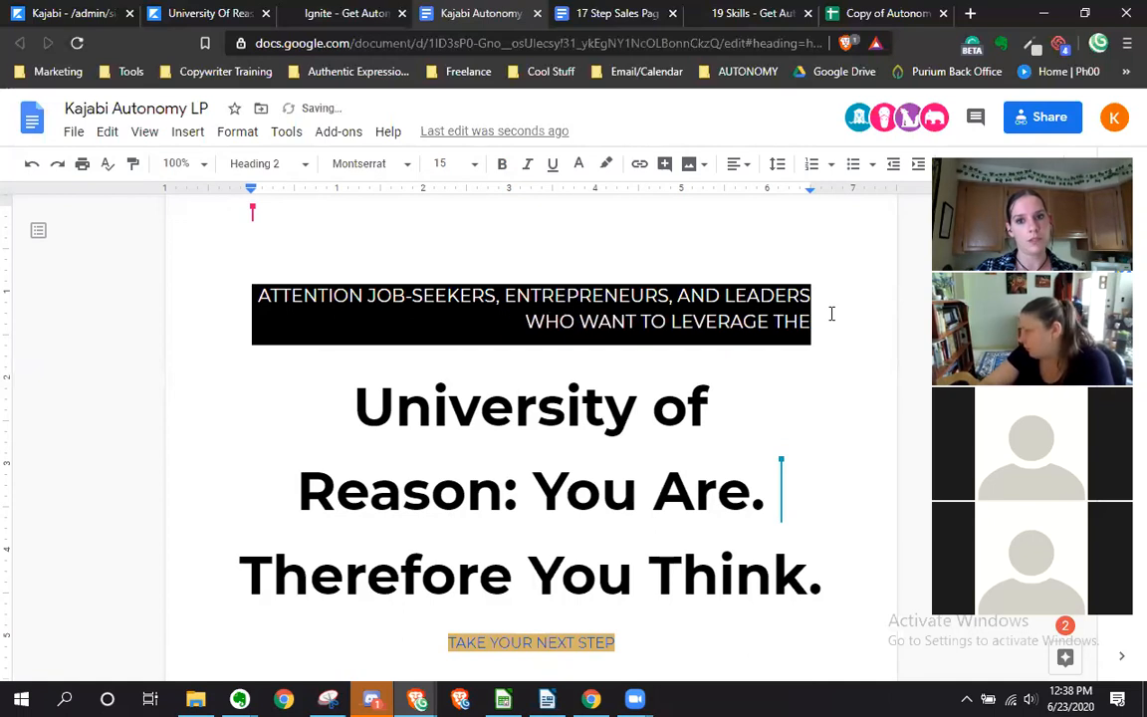
type("YOUR PO")
key("BackSpace")
key("BackSpace")
type("FULL POTENTIAL")
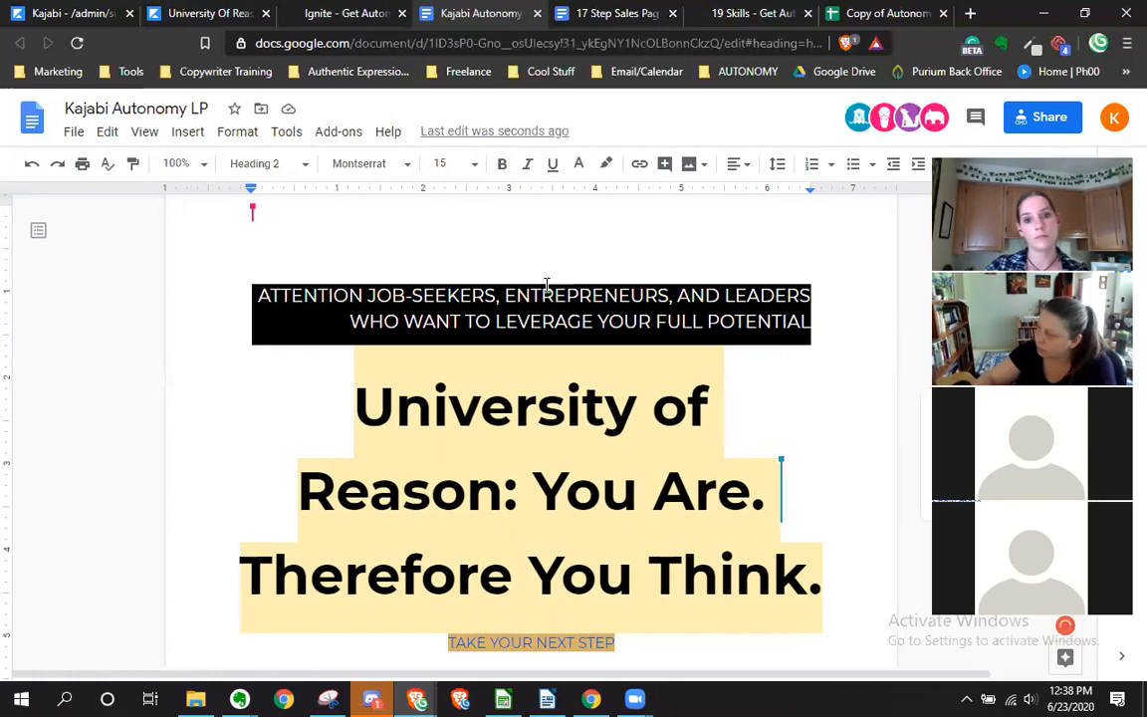
Replace the word "LEVERAGE" with "MAXIMIZE" in the attention line
left_click_drag(496, 325, 593, 324)
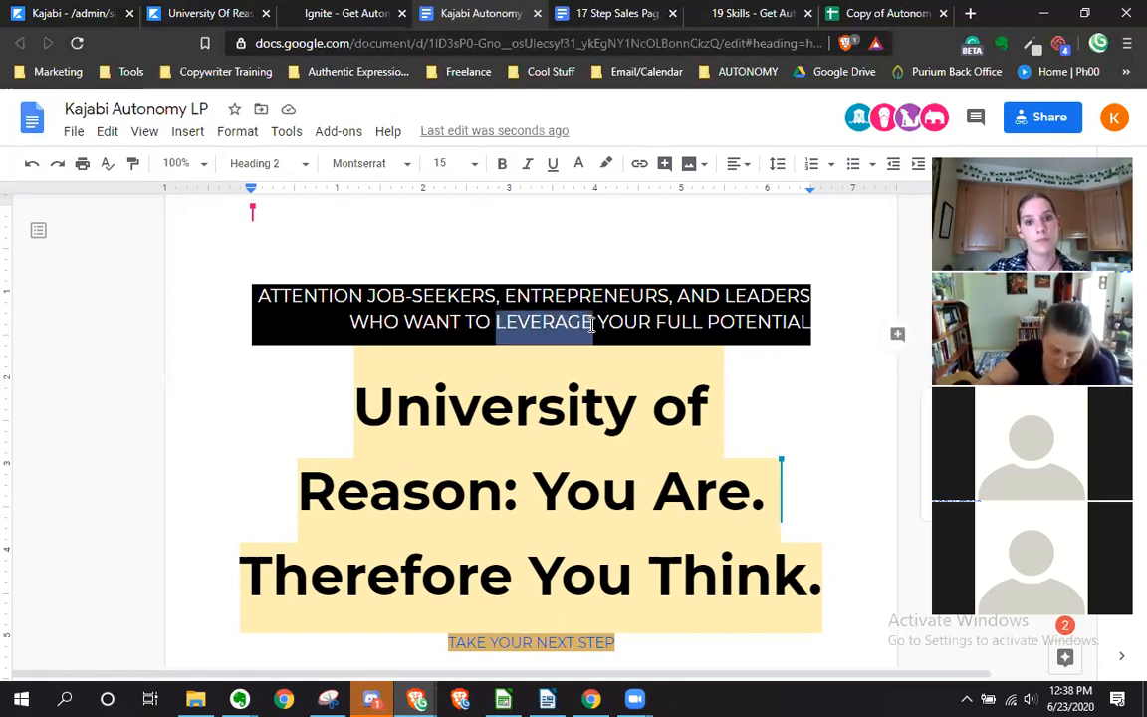
type("MAZIM")
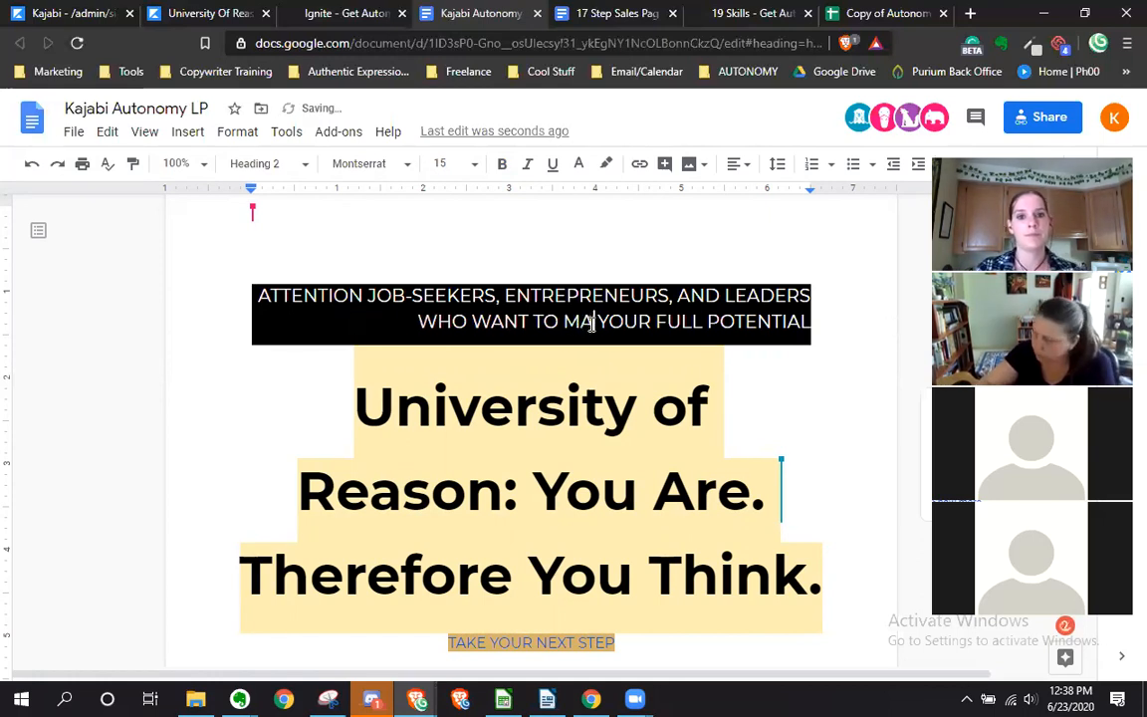
key("BackSpace")
key("BackSpace")
key("BackSpace")
type("XIMIZE")
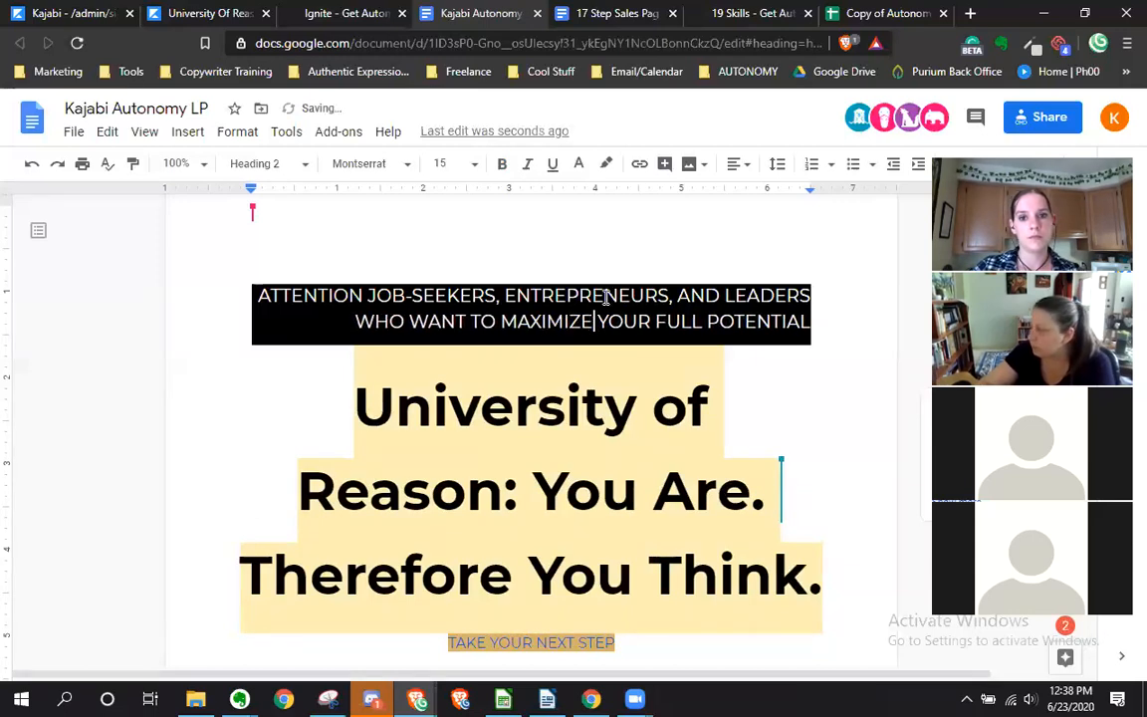
Change "YOUR" to "THEIR" before "FULL POTENTIAL" in the attention line
left_click(649, 321)
key("BackSpace")
key("BackSpace")
key("BackSpace")
key("BackSpace")
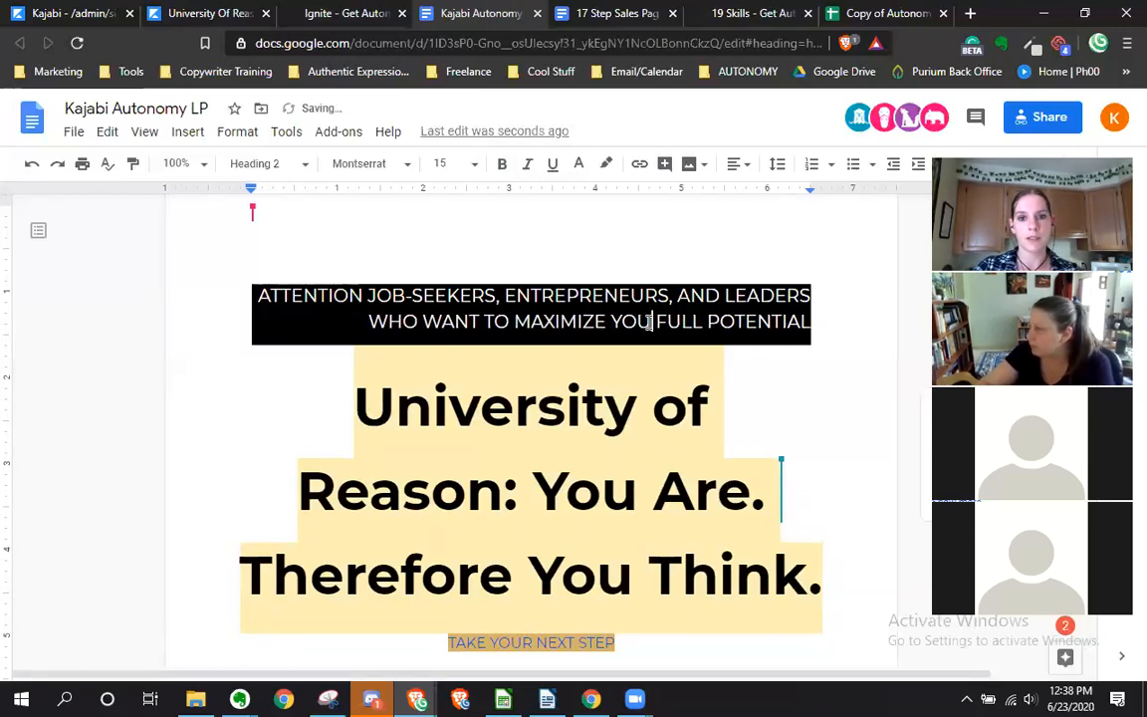
type("THEIR")
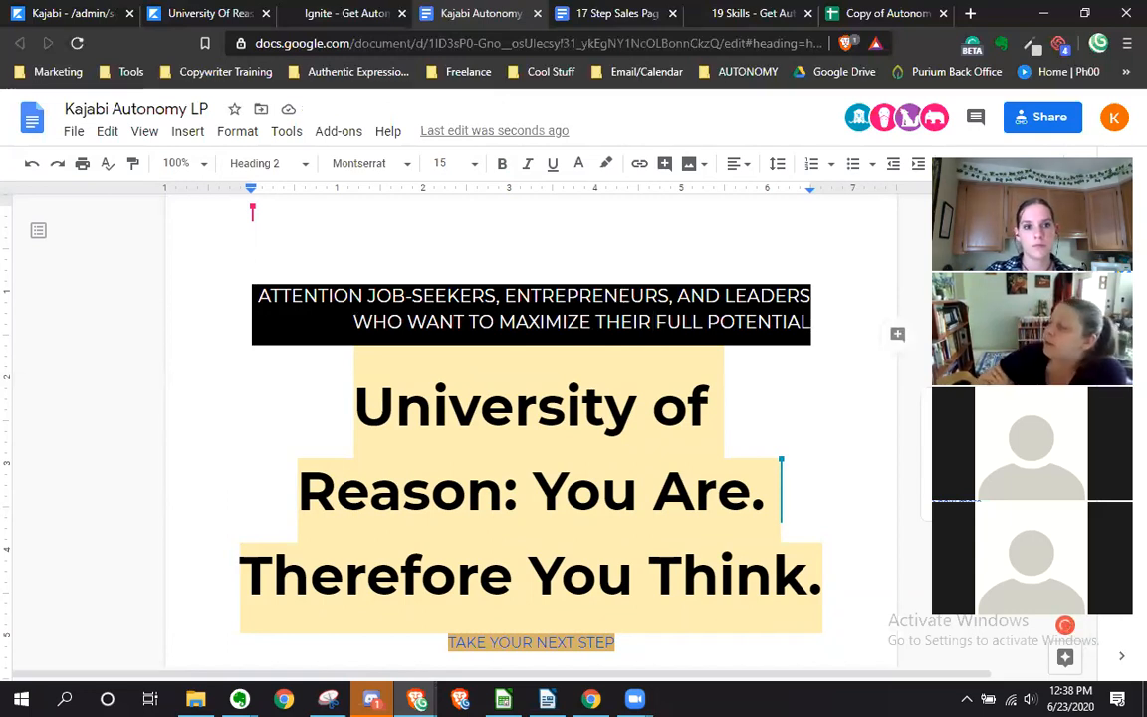
Move the meeting video strip away from the document comments and expand the full comment attached to the headline
left_click_drag(1033, 151, 143, 151)
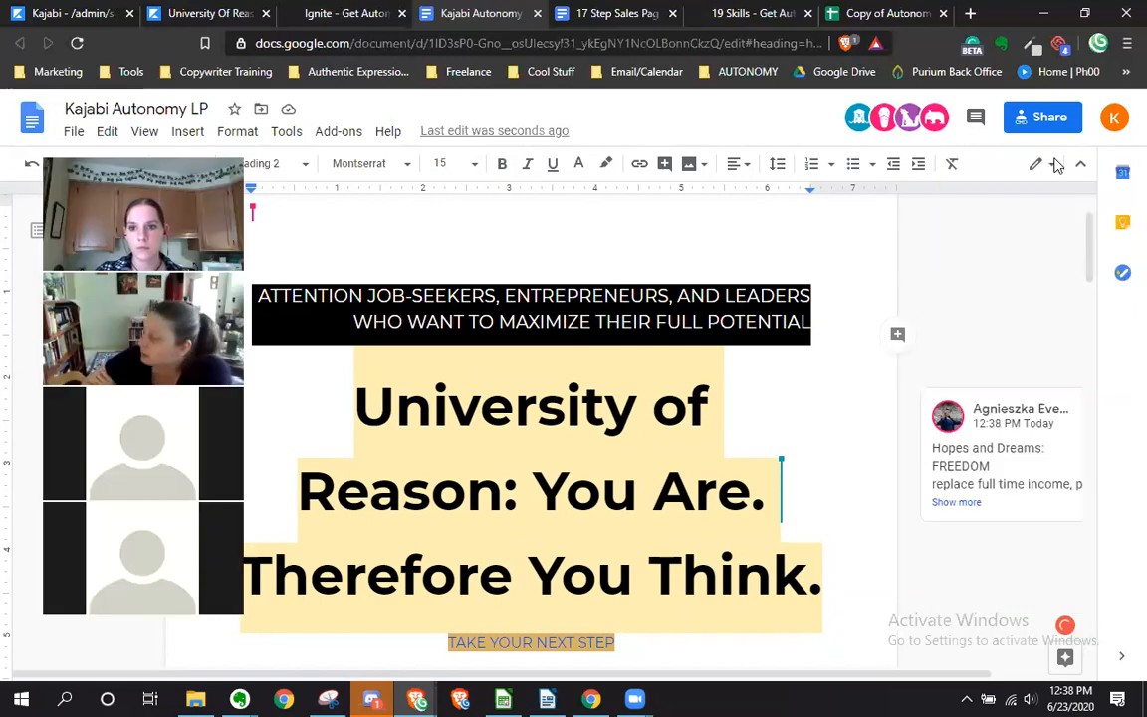
left_click(973, 503)
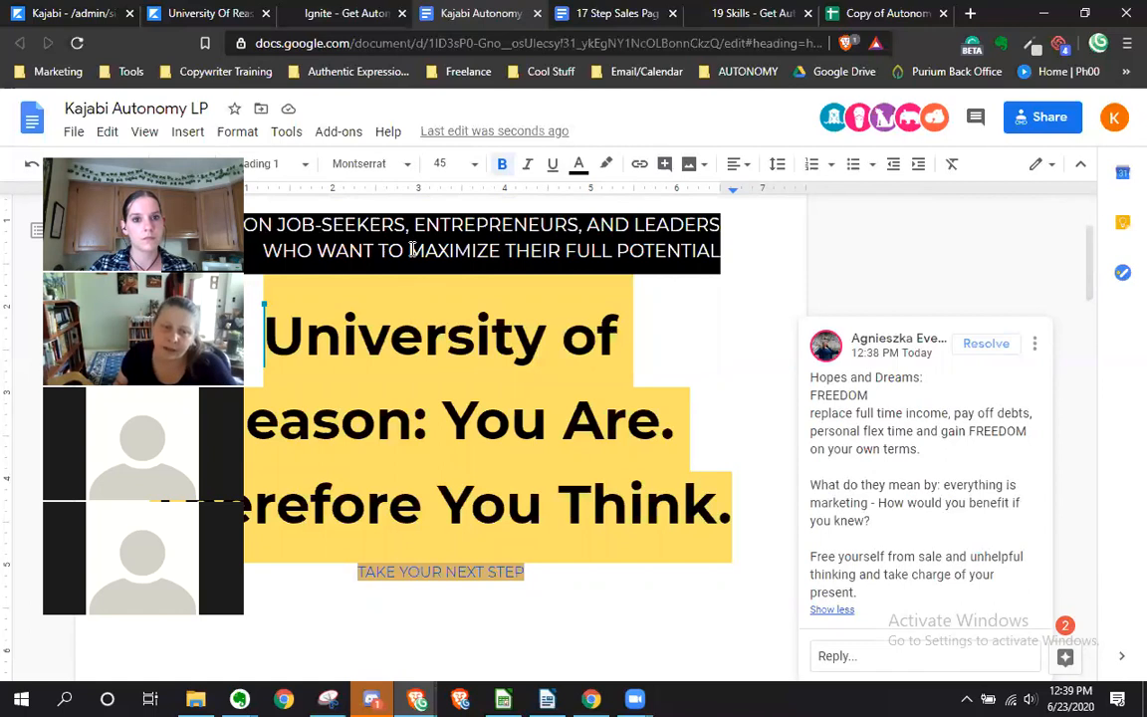
Reword the end of the attention line to "MAXIMIZE YOUR POTENTIAL" by replacing "THEIR" and removing "FULL"
double_click(542, 256)
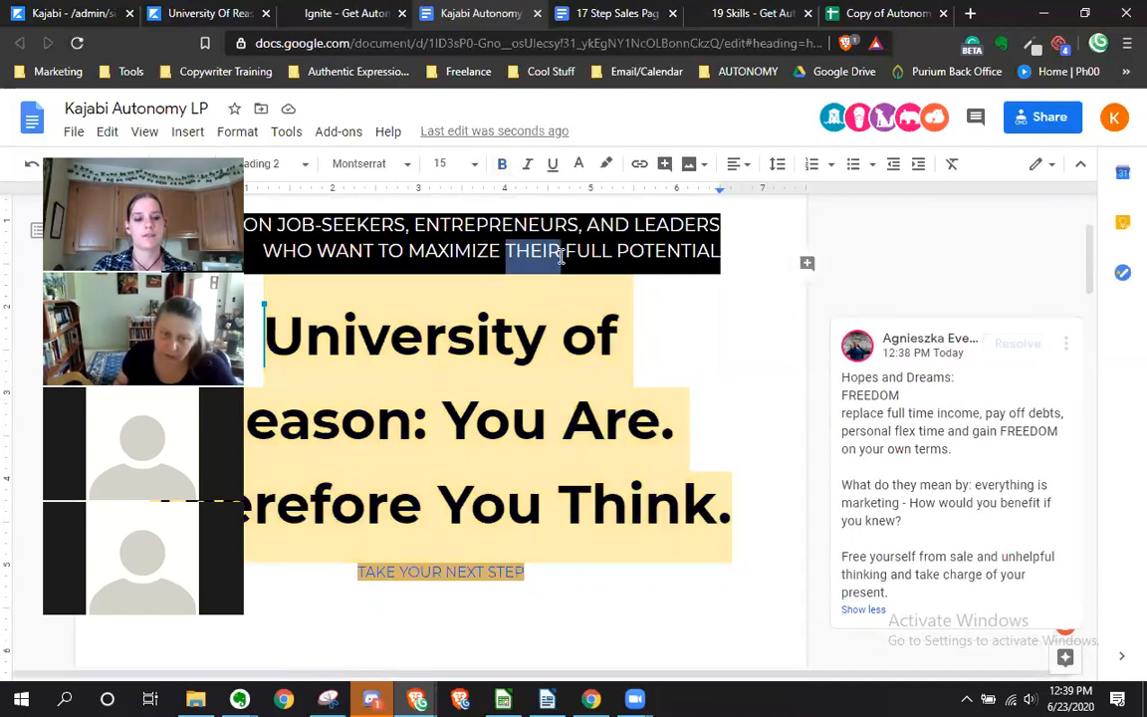
type("YOUR")
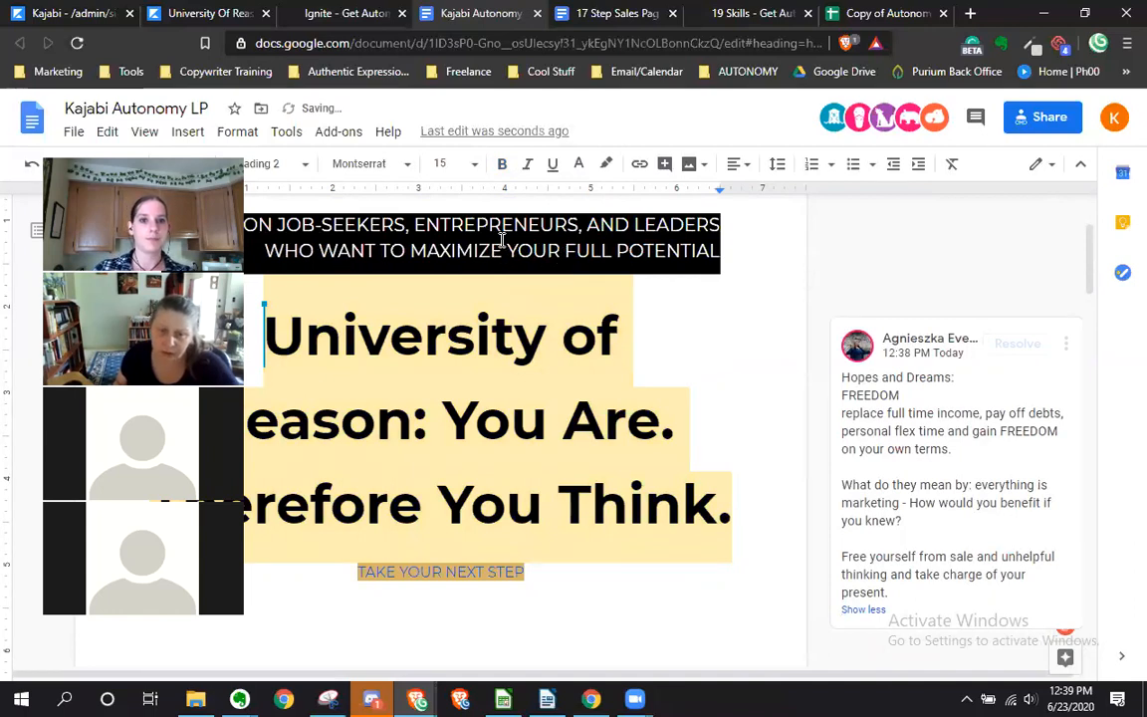
left_click(609, 250)
key("BackSpace")
key("BackSpace")
key("BackSpace")
key("BackSpace")
key("BackSpace")
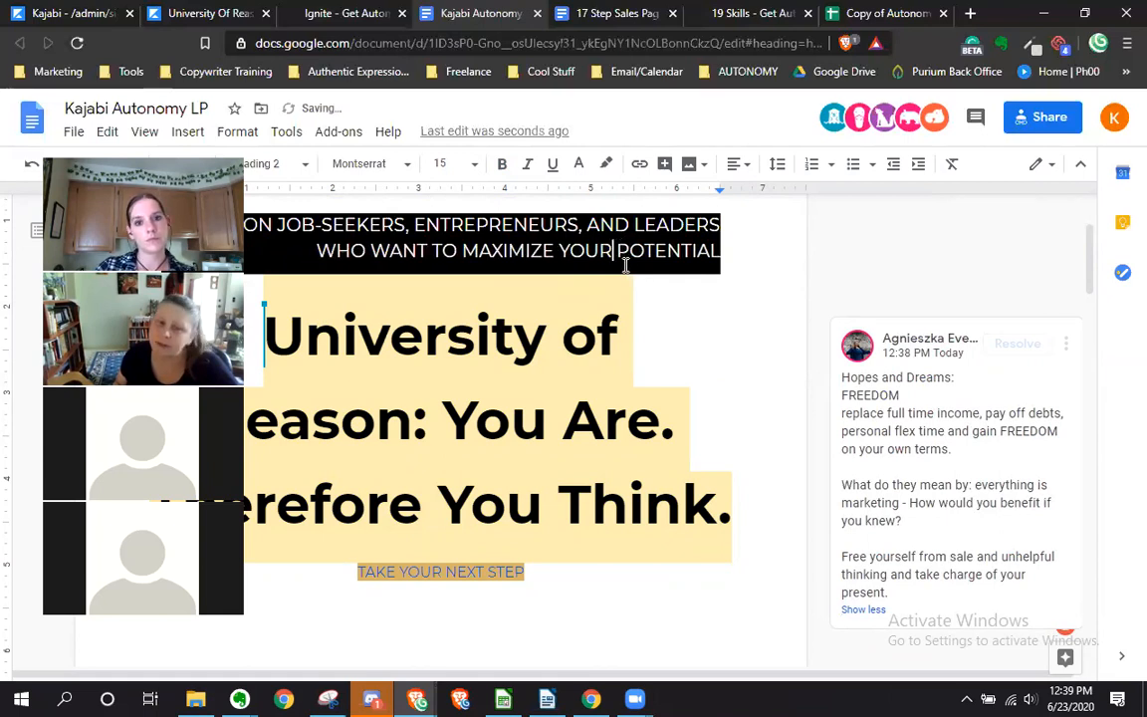
Insert a dash between "LEADERS" and "WHO WANT TO MAXIMIZE YOUR POTENTIAL" in the attention line
left_click(464, 251)
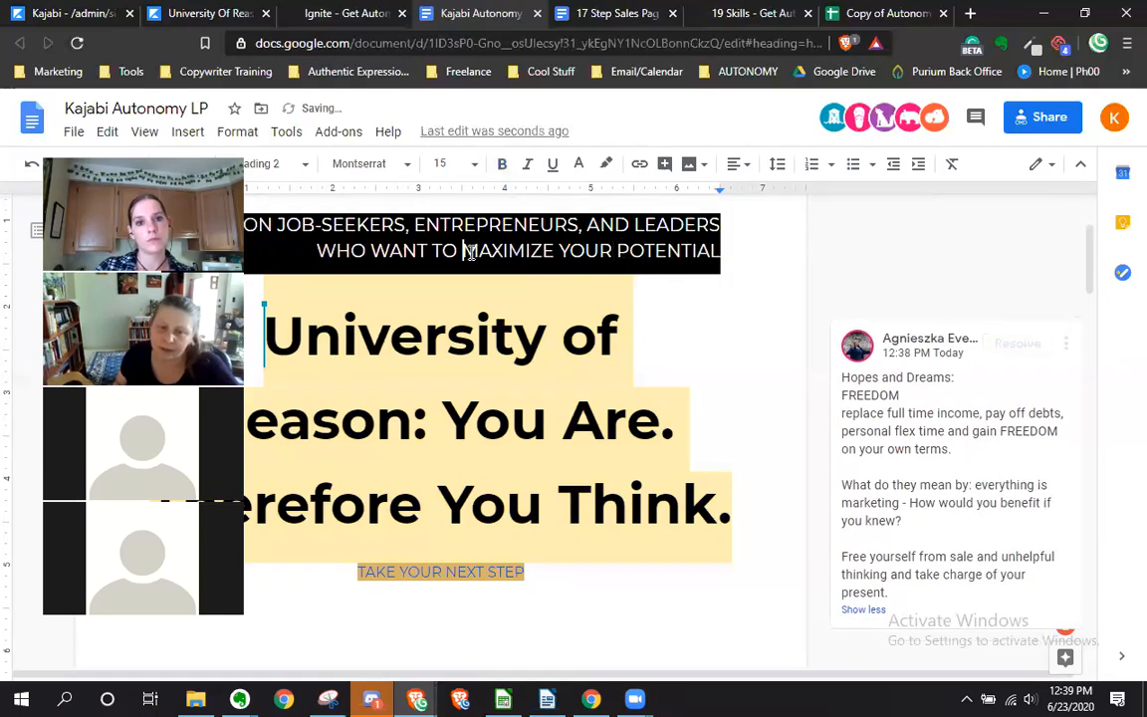
left_click_drag(465, 252, 547, 258)
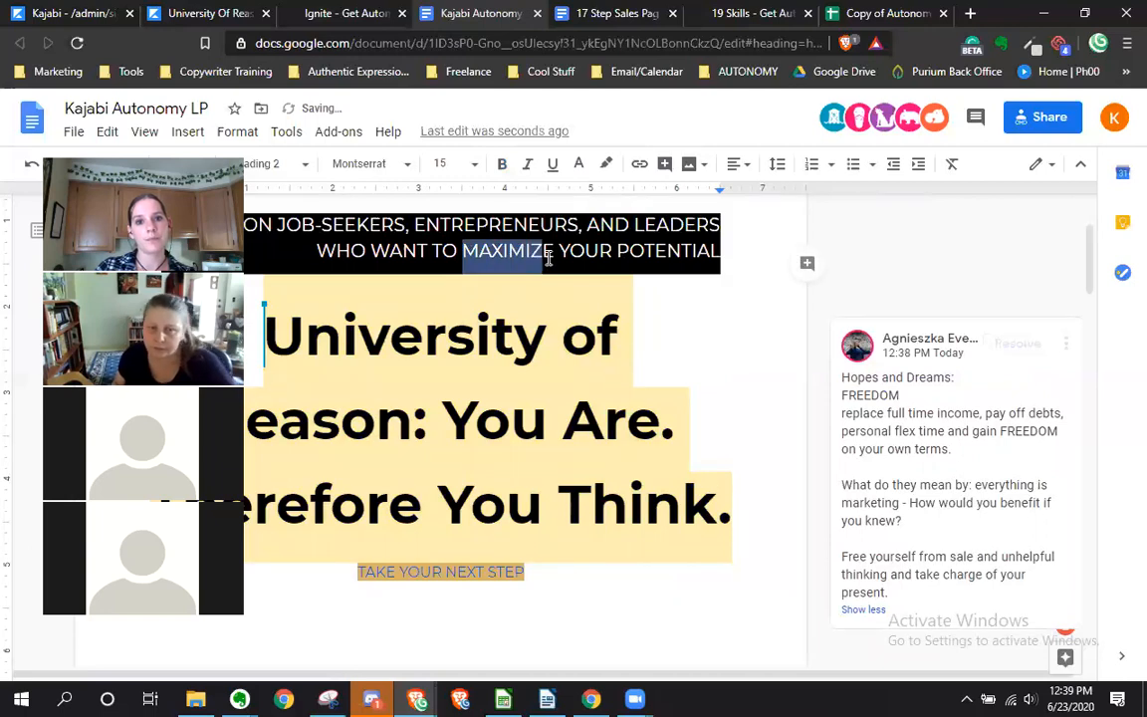
left_click(533, 256)
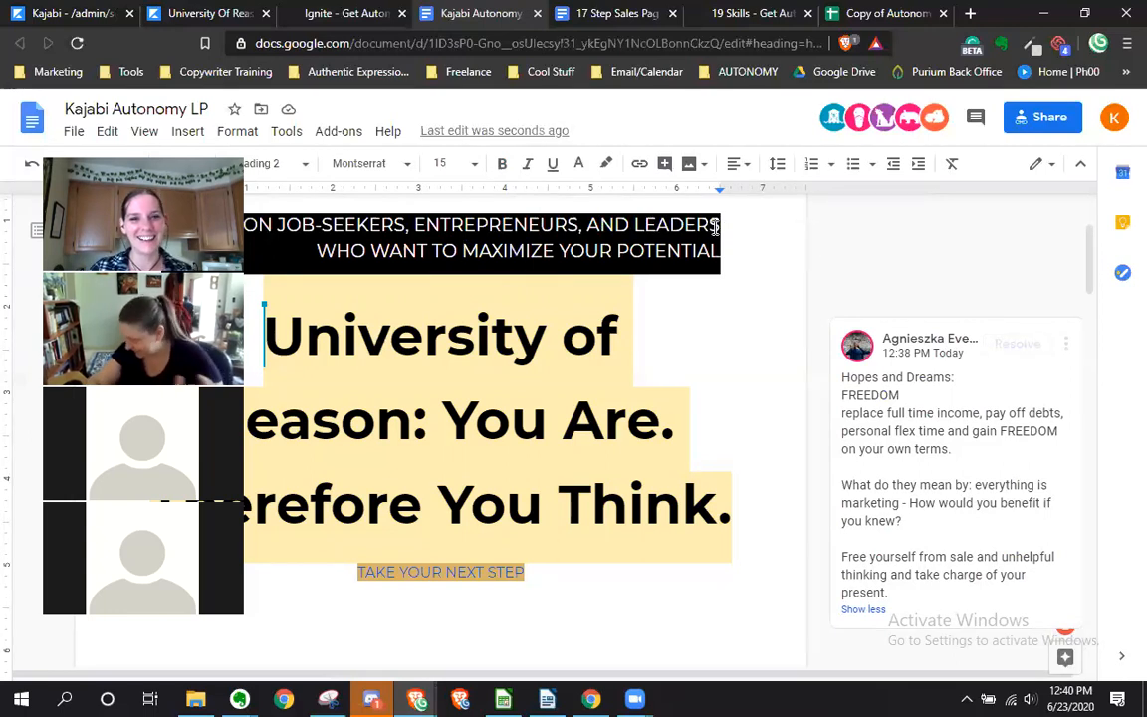
type("- ")
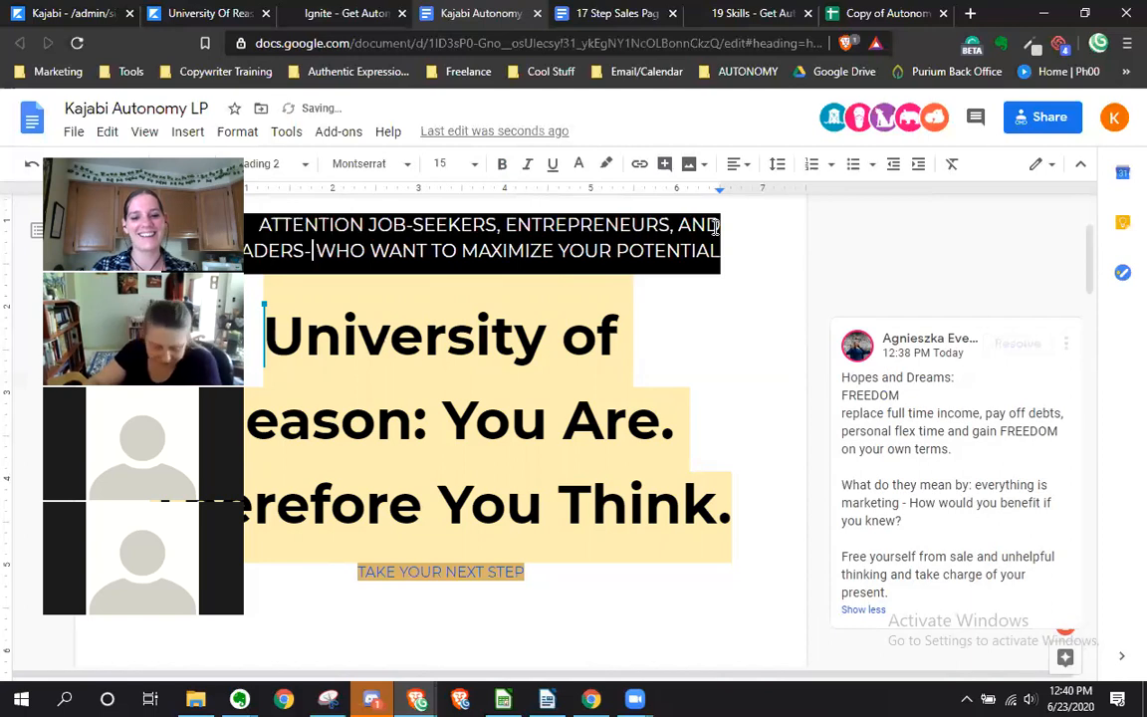
Insert "IF YOU'RE COMFORTABLE WITH MEDIOCRITY" after "LEADERS-" in the attention line, correcting the spelling of "MEDIOCRITY"
type("iF YOU'RE")
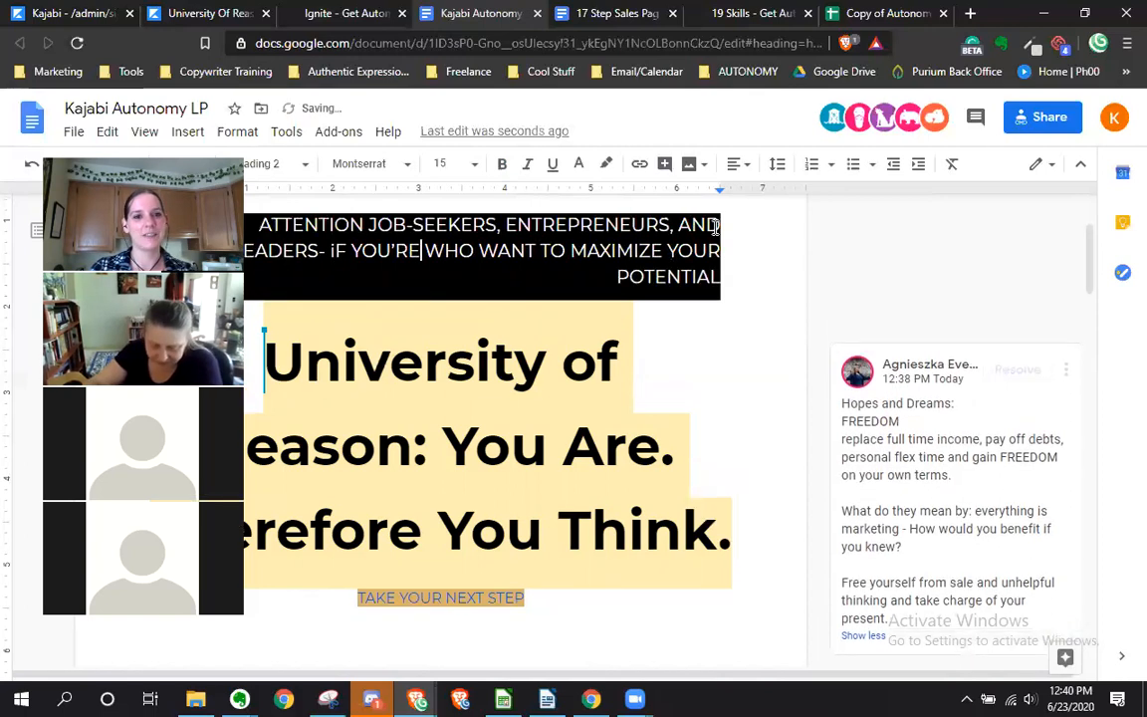
key("BackSpace")
key("BackSpace")
key("BackSpace")
key("BackSpace")
key("BackSpace")
key("BackSpace")
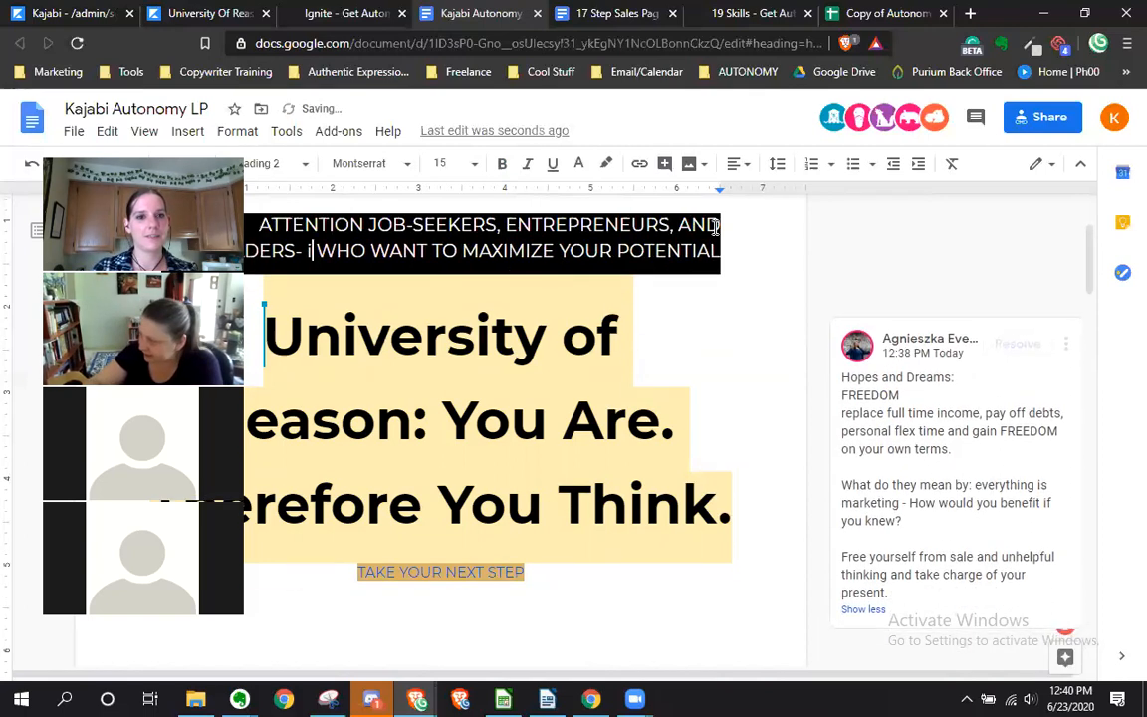
type("IF YO")
type("U'RE COMFORTABLE WITH ")
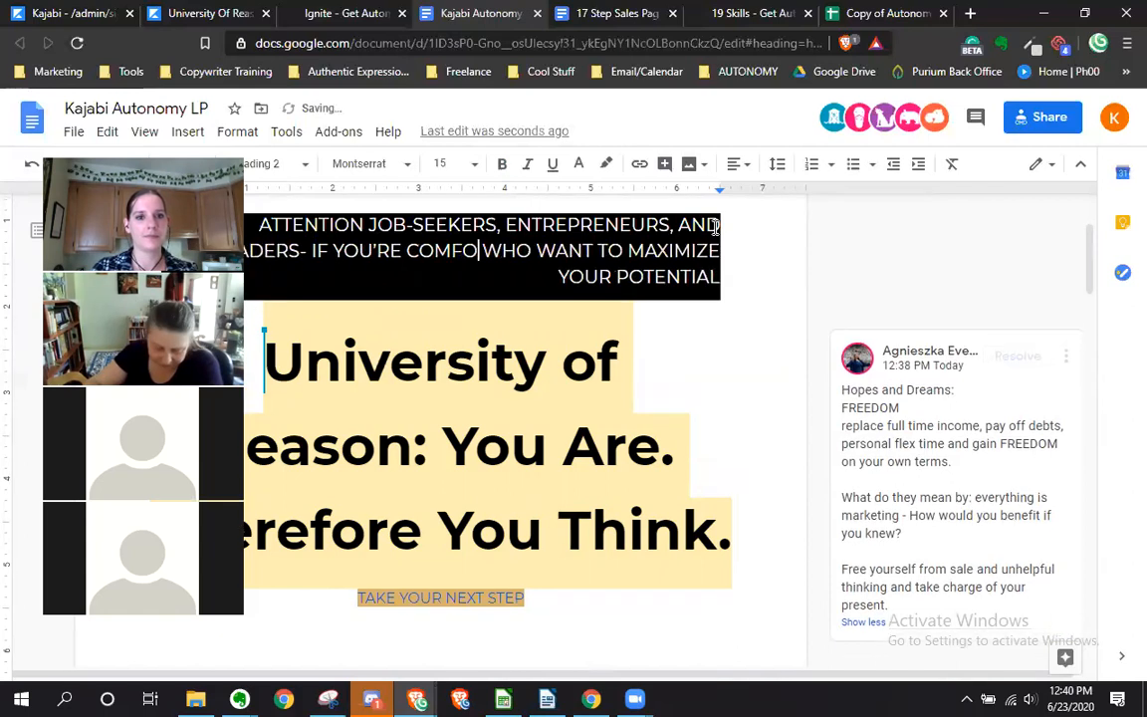
type("MEDIOC")
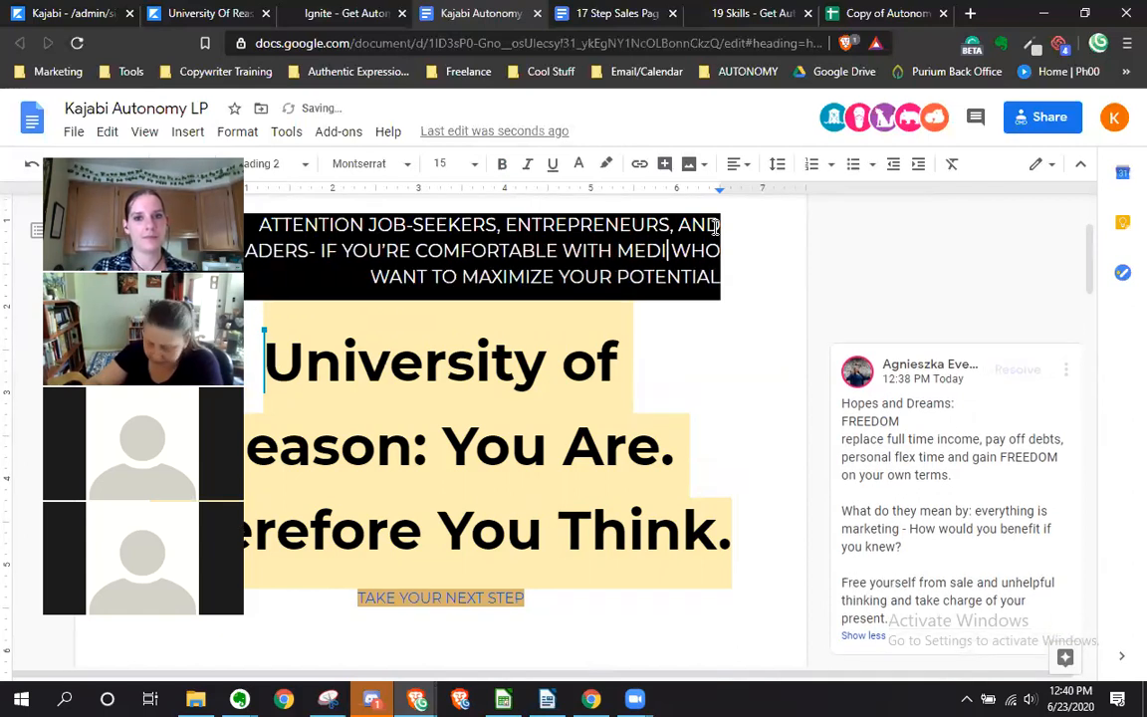
type("R")
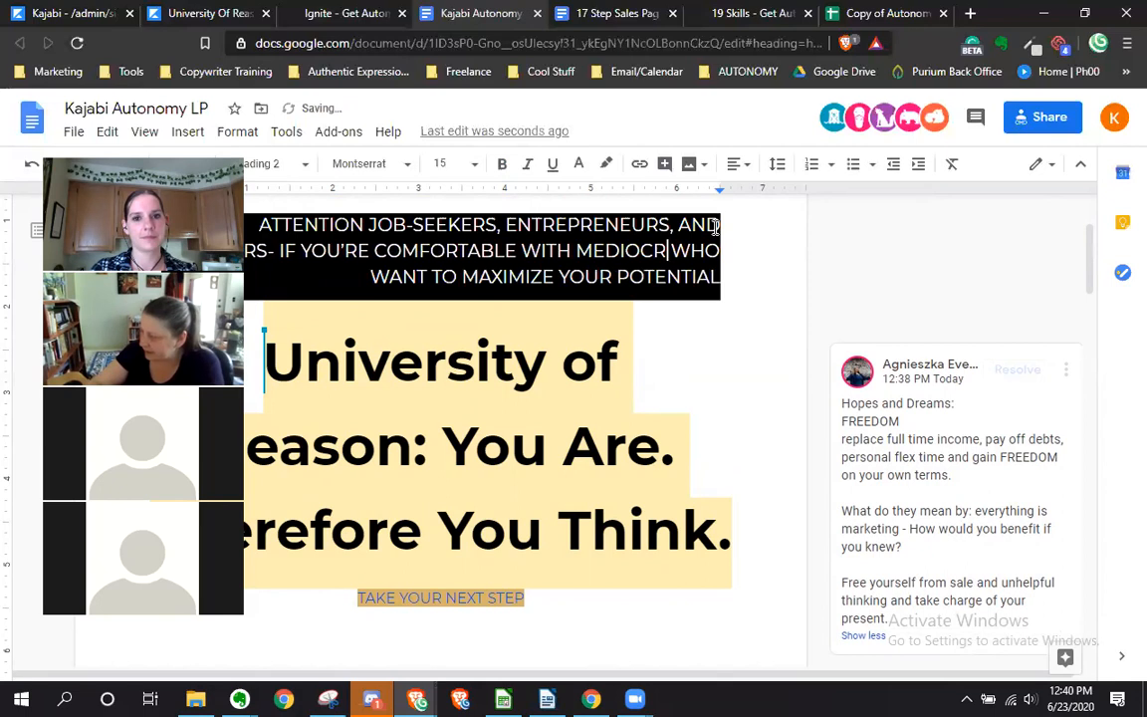
type("IDY")
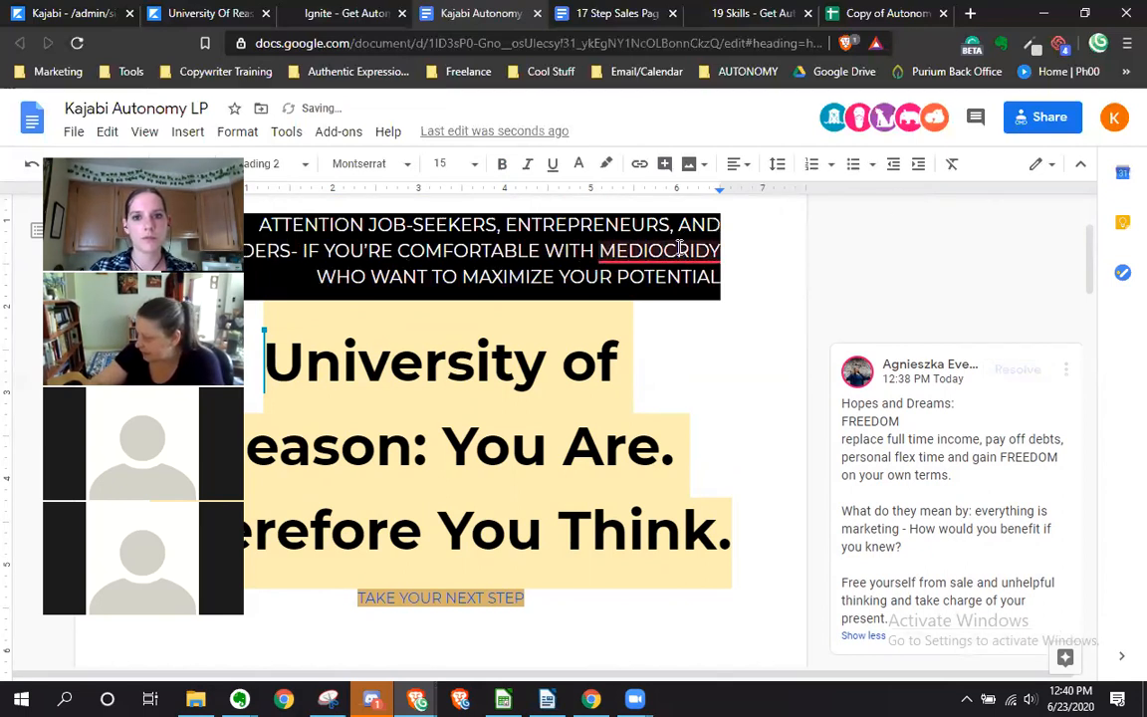
mouse_move(657, 252)
left_click(674, 284)
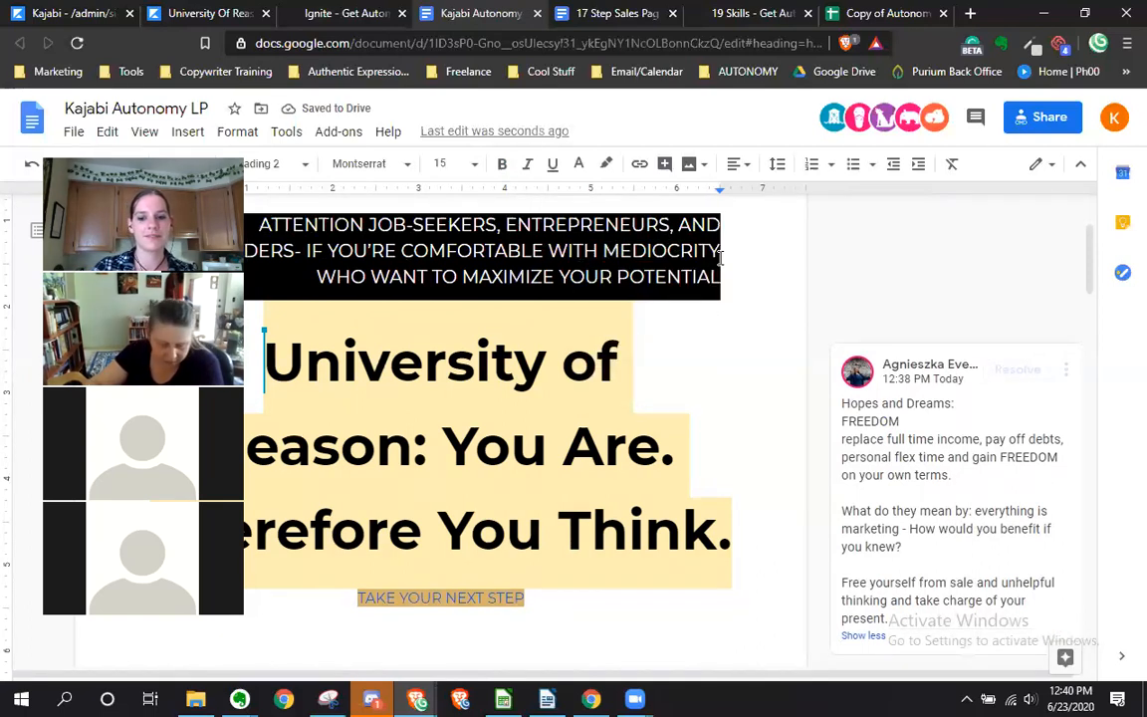
Finish the attention line with ", AUTONOMY IS NOT FOR YOU" in place of "WHO WANT TO MAXIMIZE YOUR POTENTIAL"
type(", A")
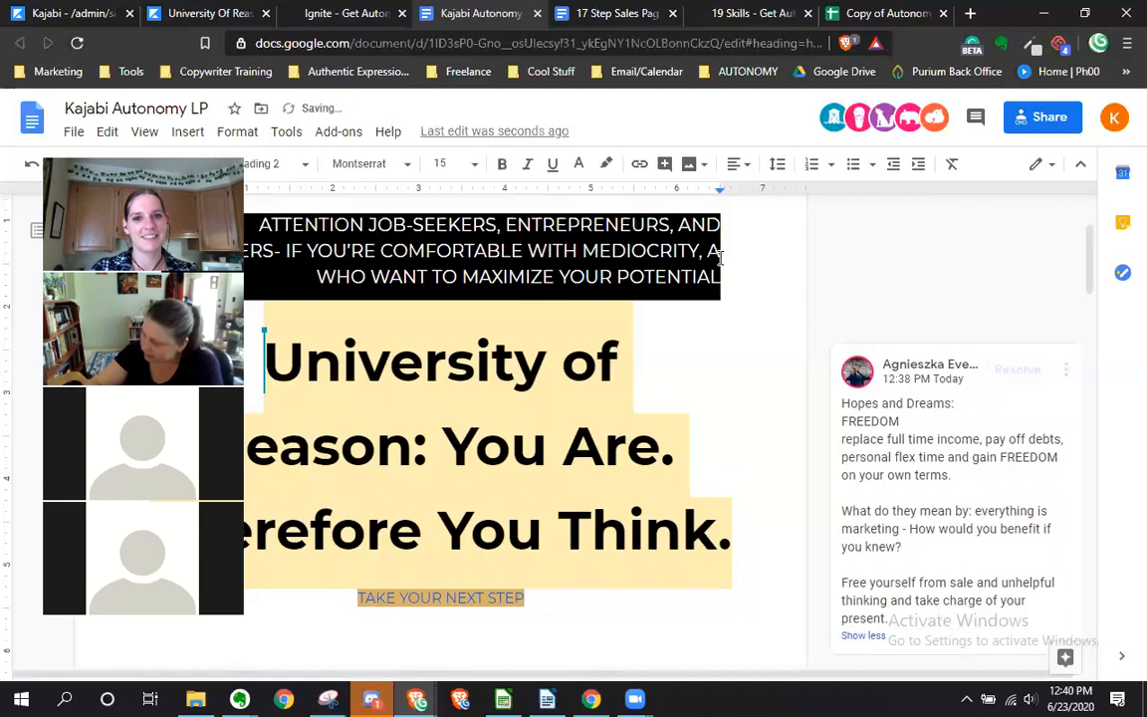
type("UTONOMY")
type(" IS NOT FOR YOU  WHO WANT TO MAXIMIZE")
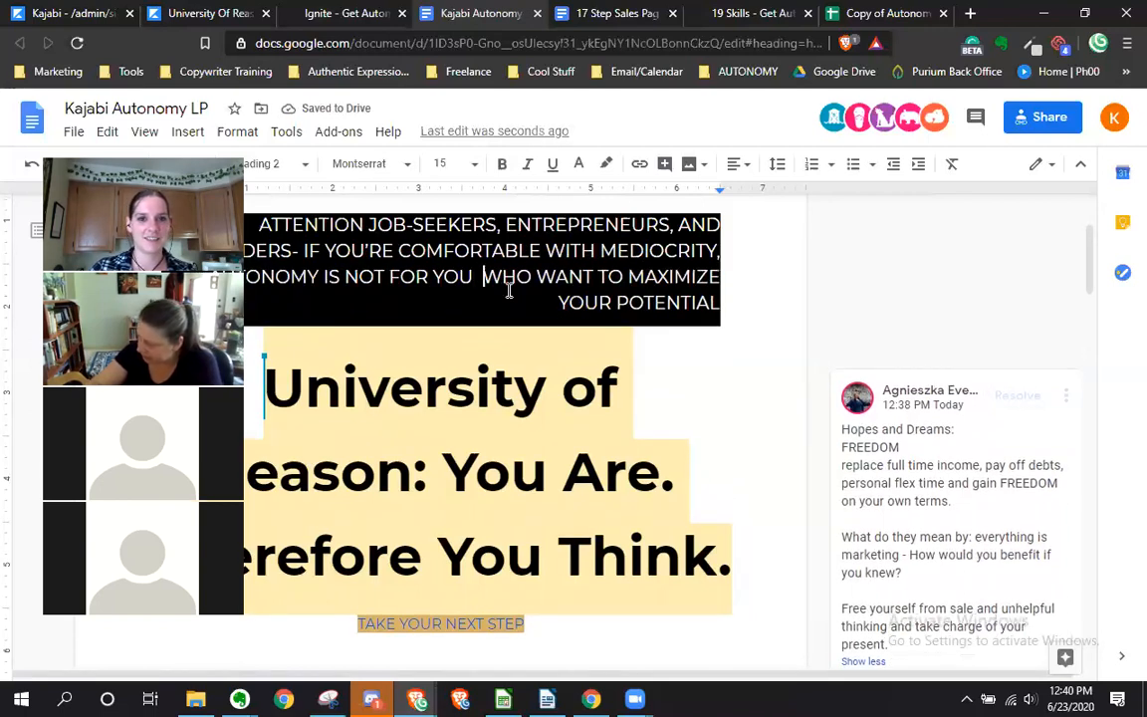
left_click_drag(483, 278, 717, 311)
key("BackSpace")
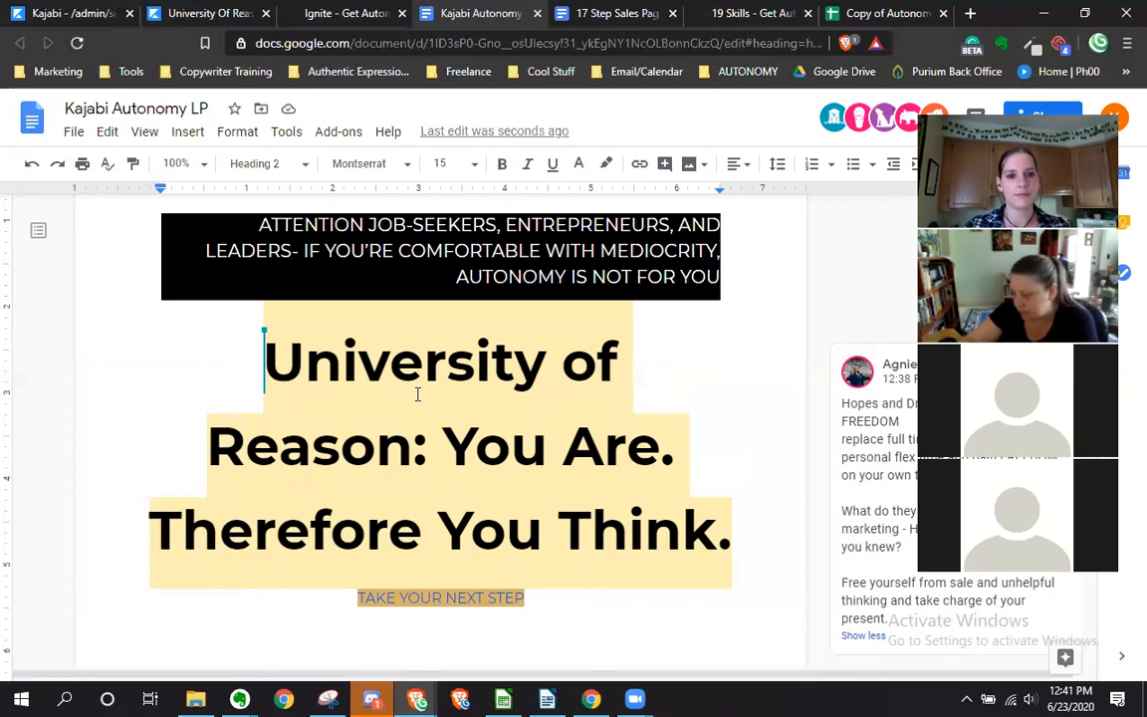
Replace "You Are. Therefore You Think." in the headline with "Your Compass to Freedom" on a new line below "University of Reason:"
left_click_drag(536, 470, 726, 536)
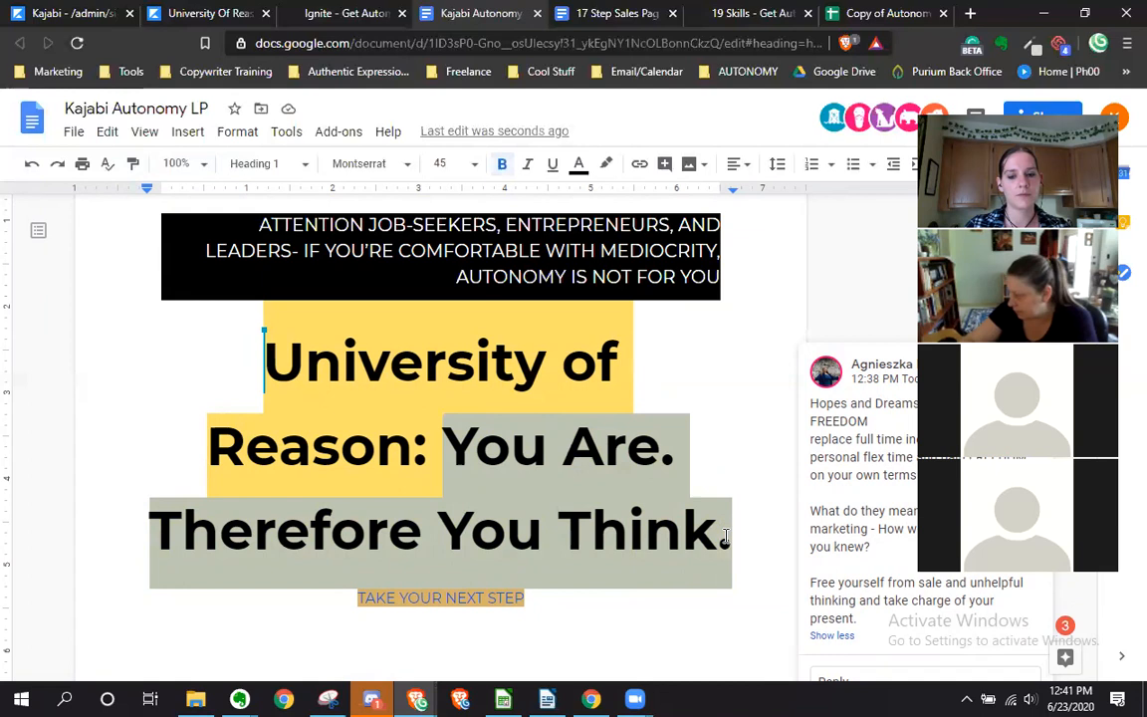
key("BackSpace")
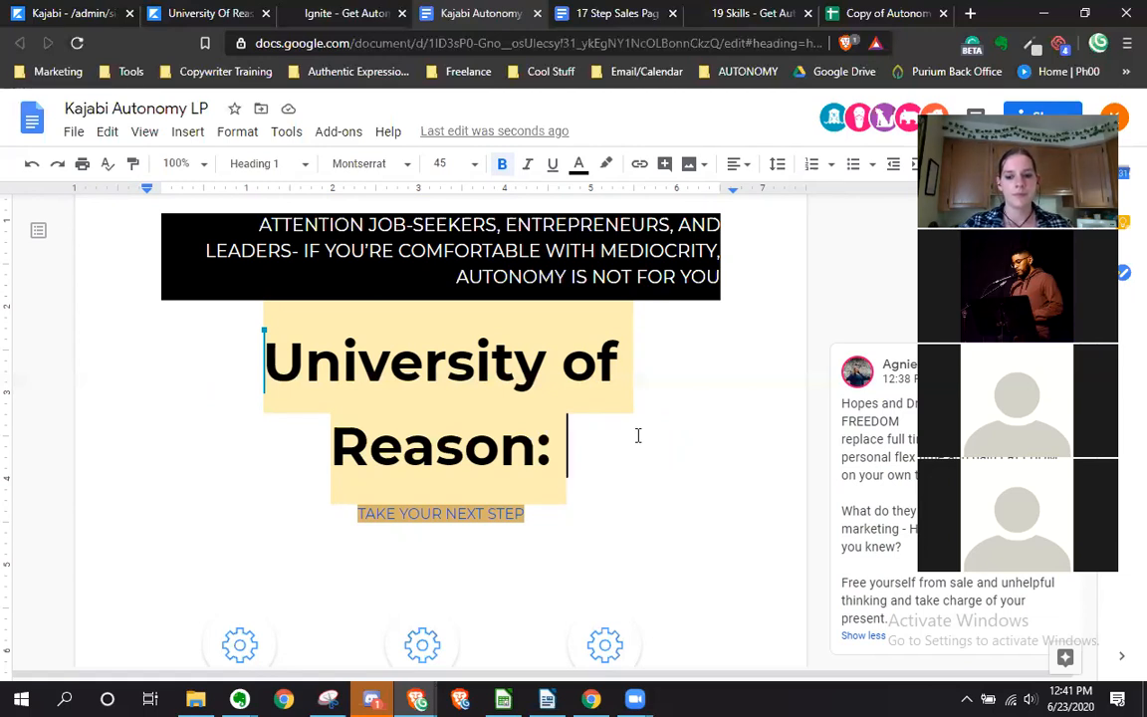
key("Return")
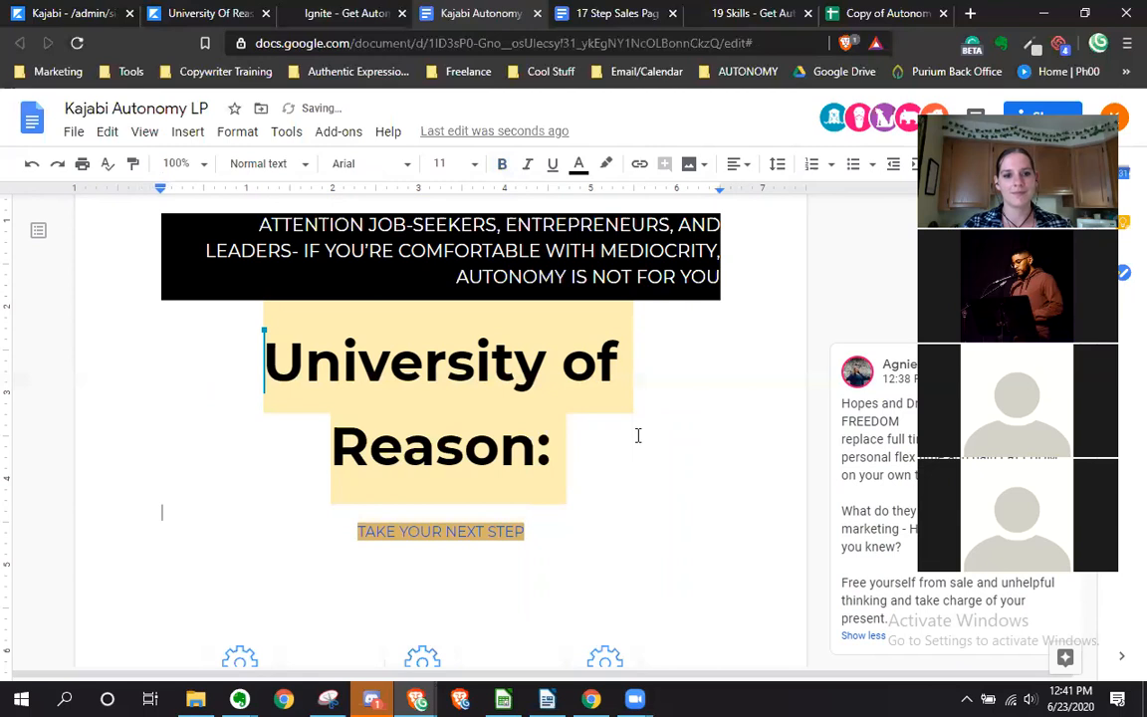
left_click(554, 457)
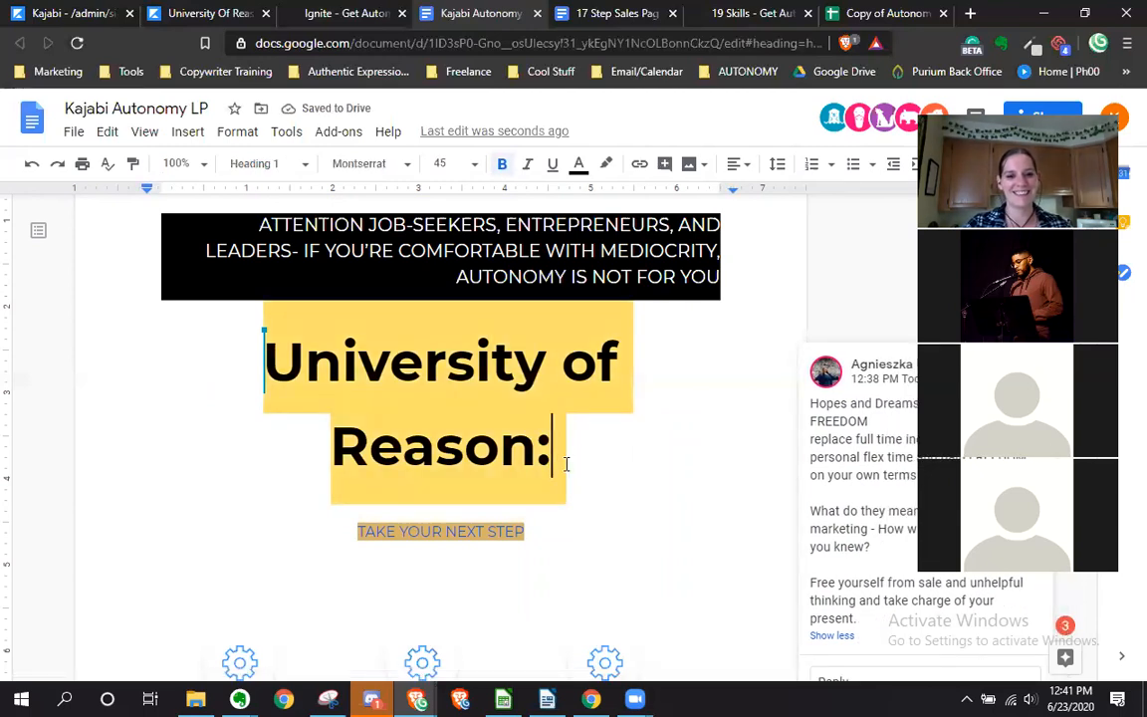
key("Return")
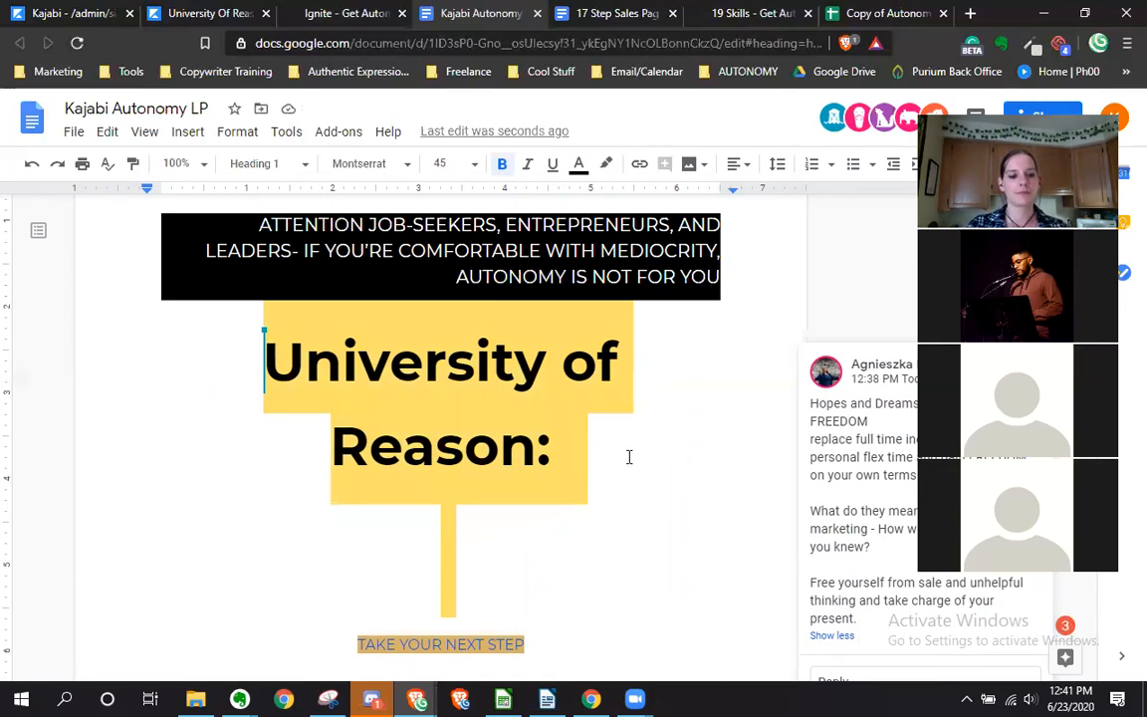
type("Y")
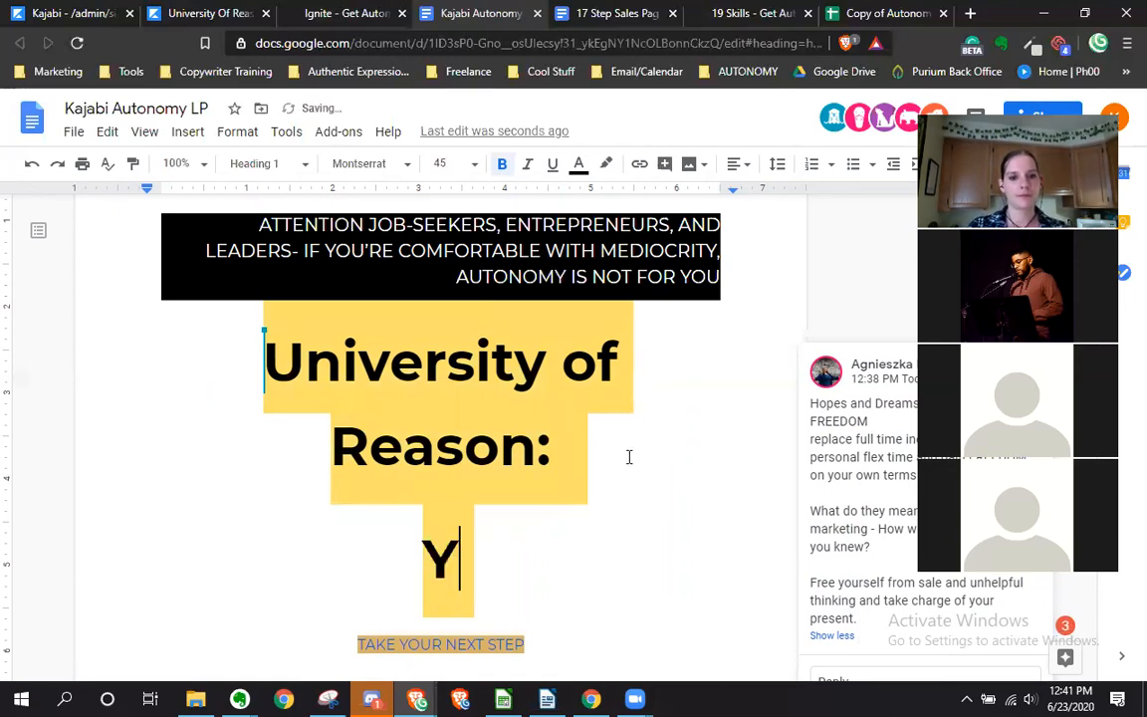
type("our Compass to Freedom")
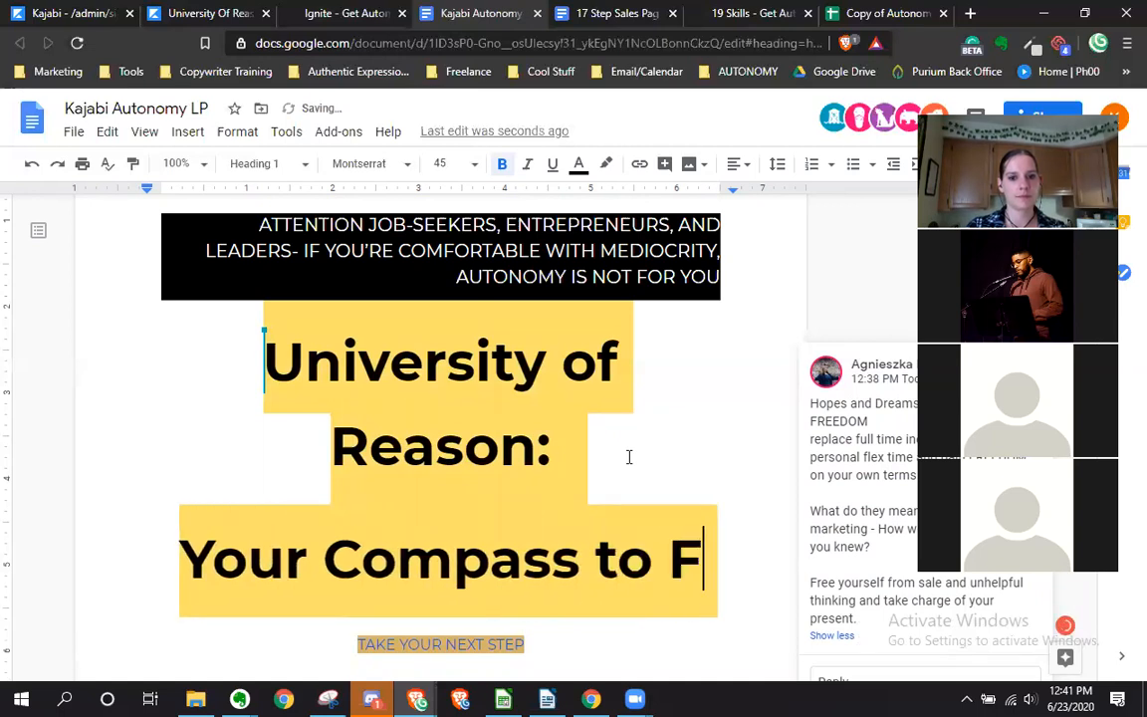
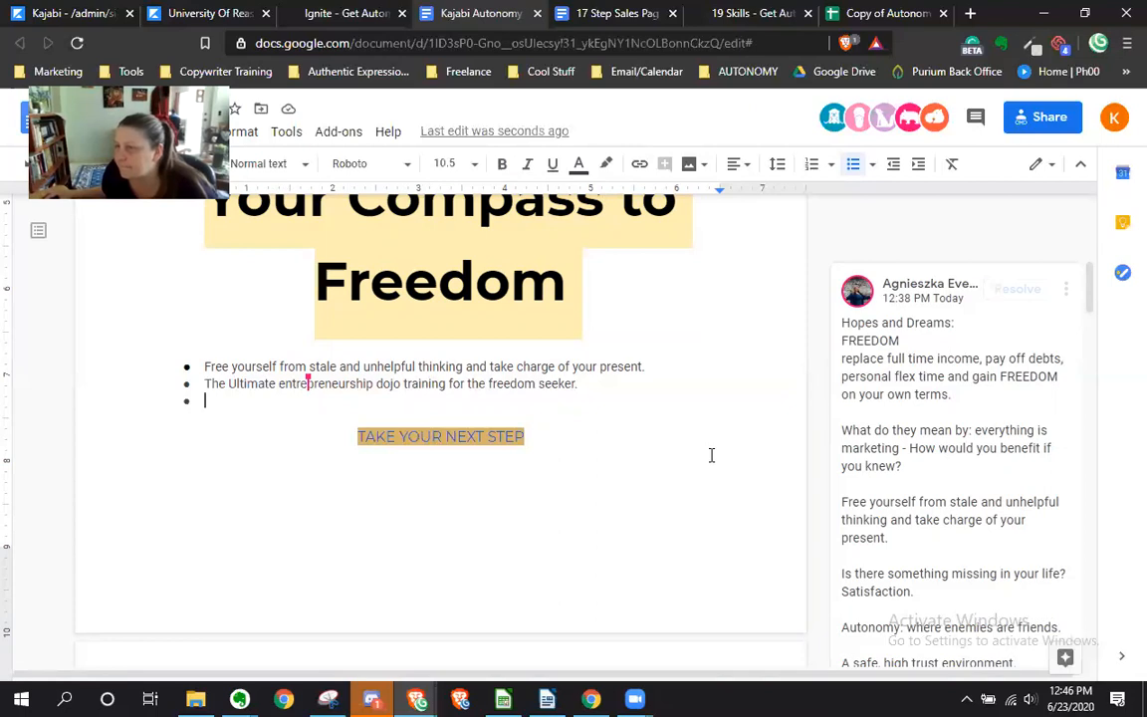
Add the bullet "Gain freedom on your own terms" to the list below the headline and start another bullet
type("Gain freedom o")
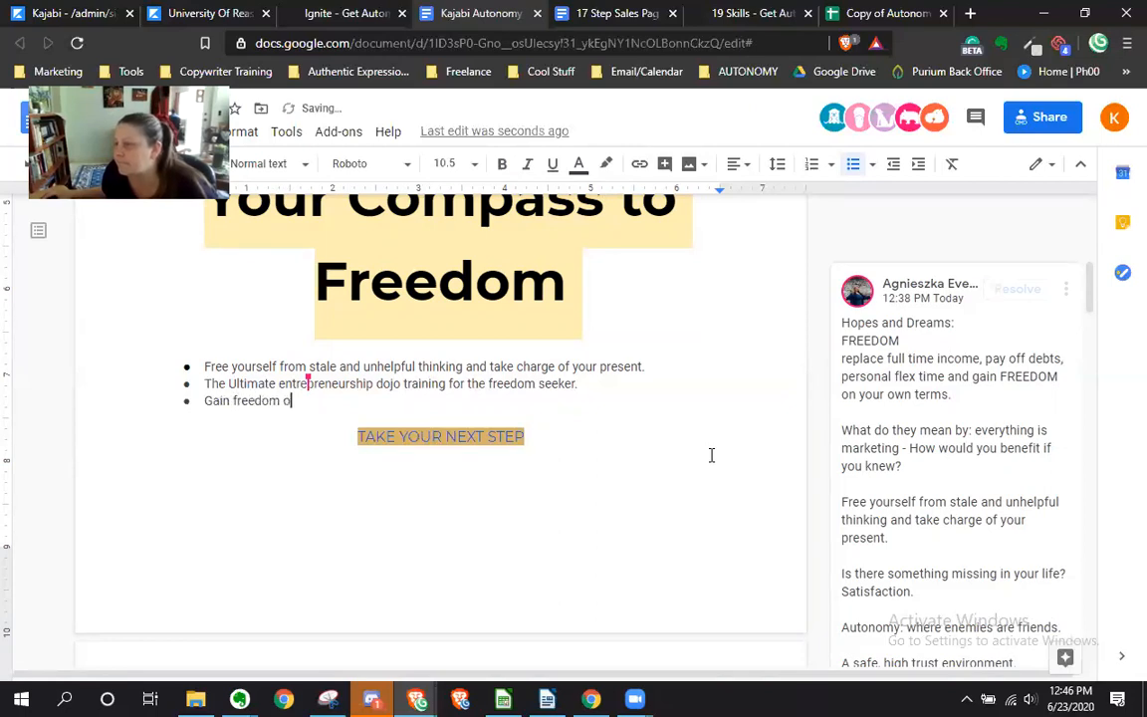
type("n your own terms")
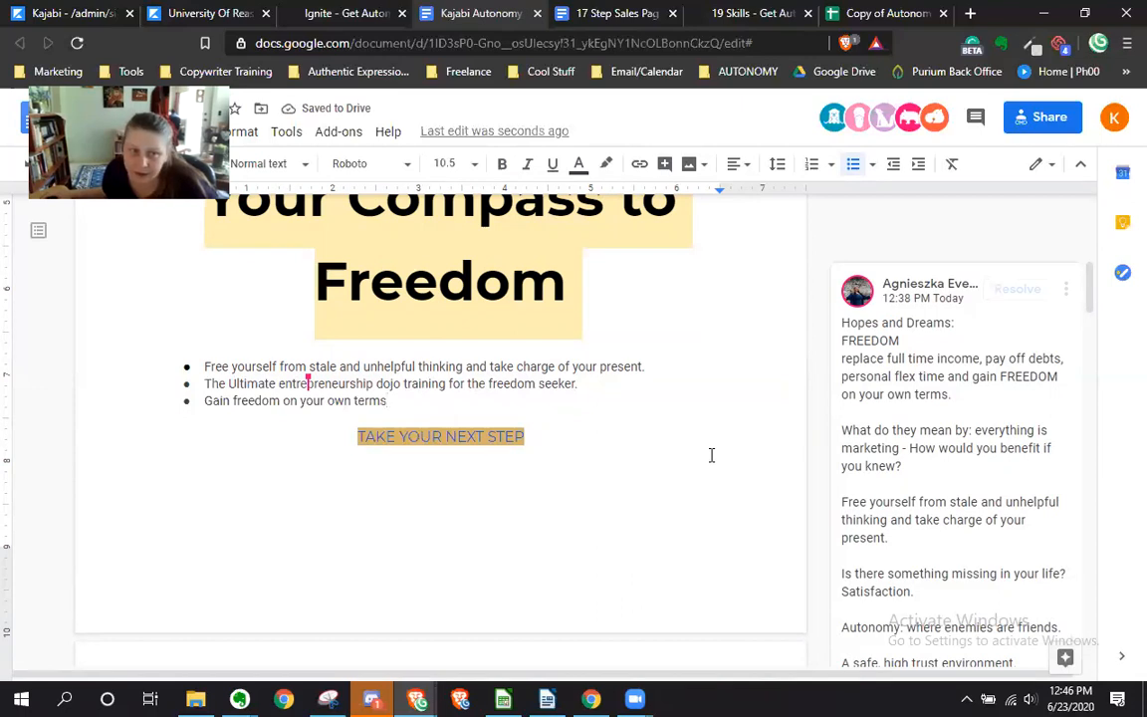
key("Return")
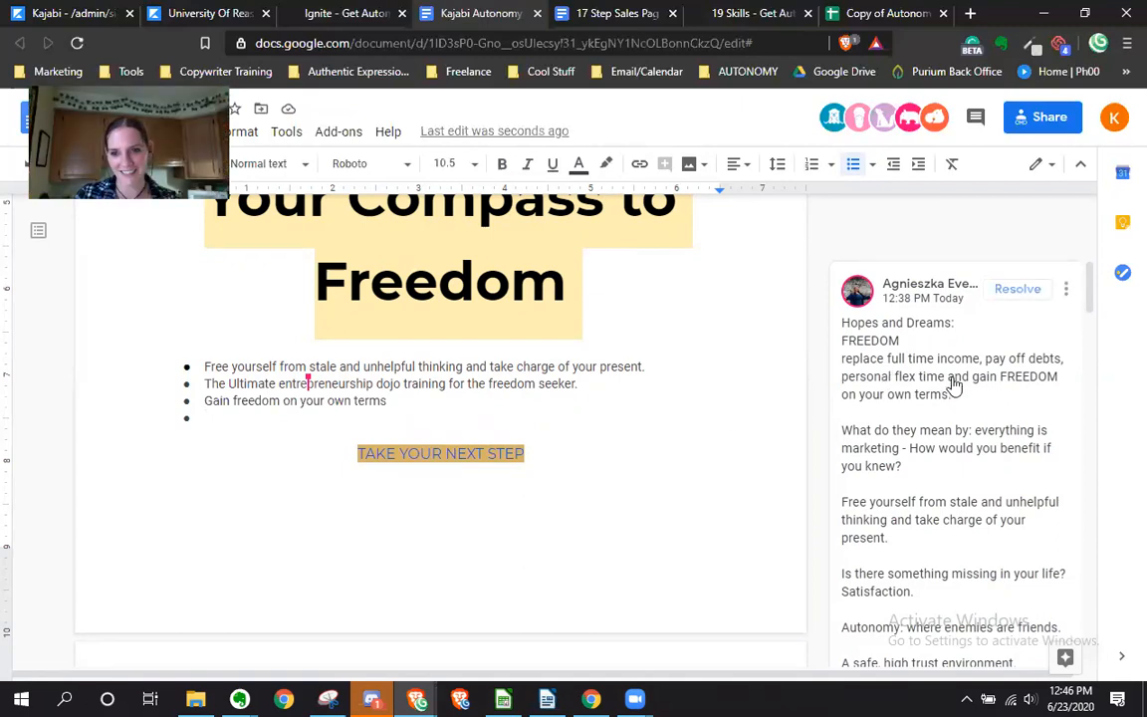
Write the bullet "Learn and grow in a safe, high trust environment" and start another one below it
scroll(951, 389, "down", 1)
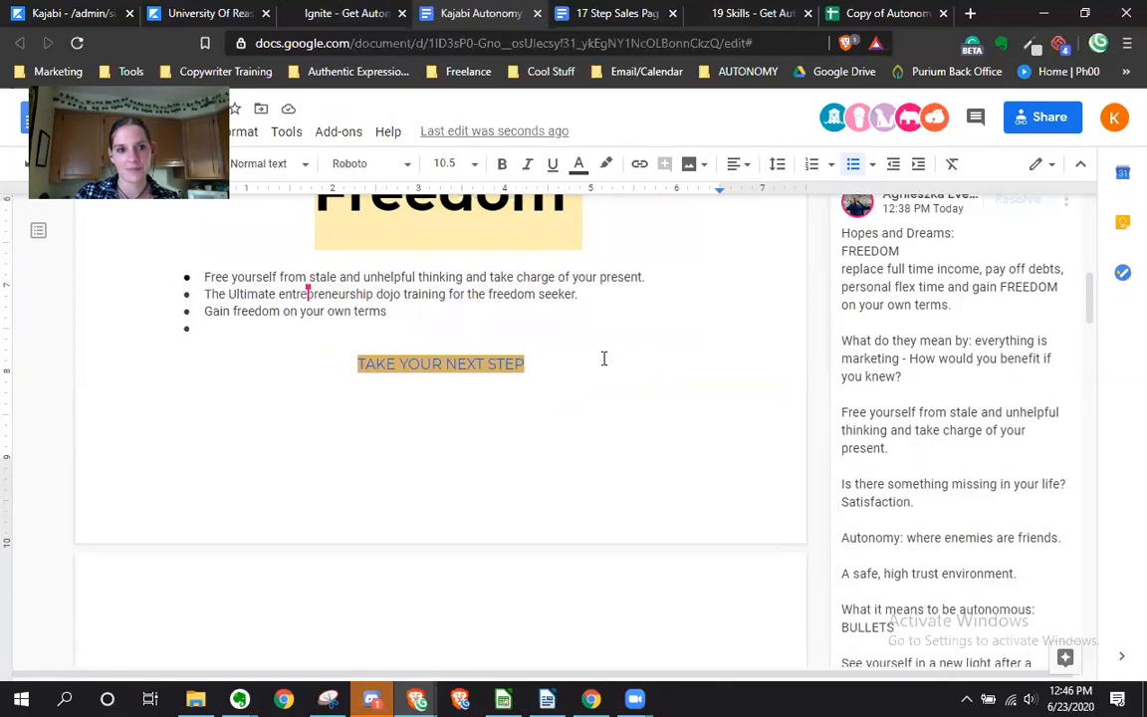
type("Learn ")
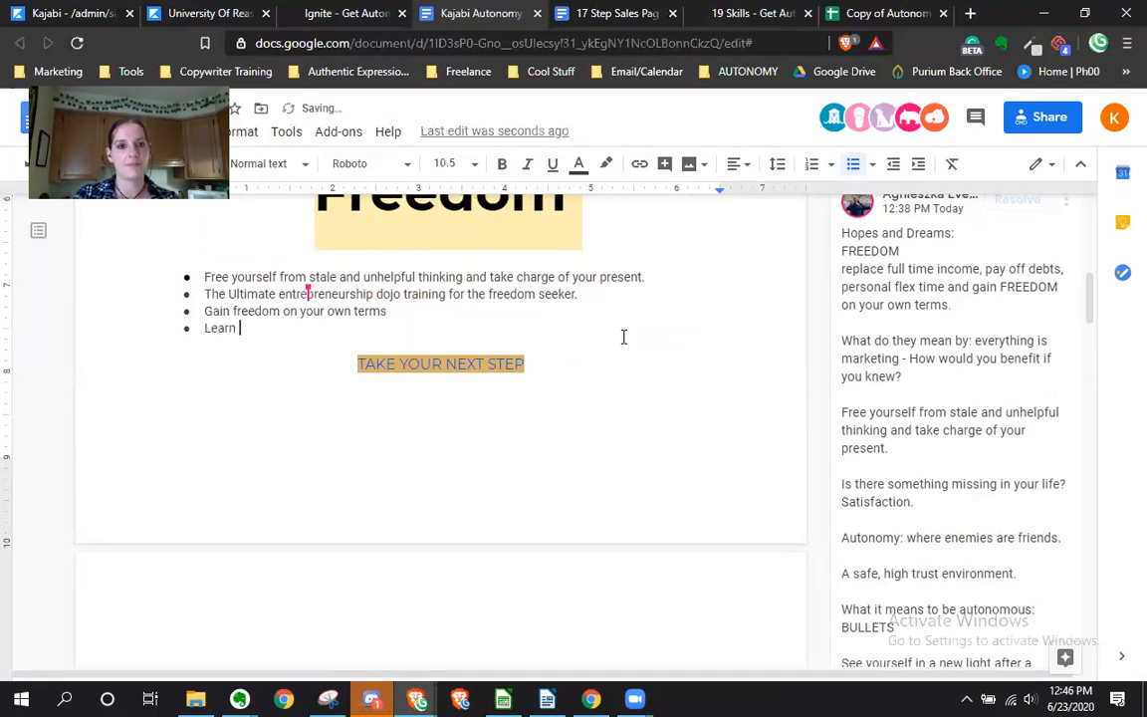
type("and grow in a ")
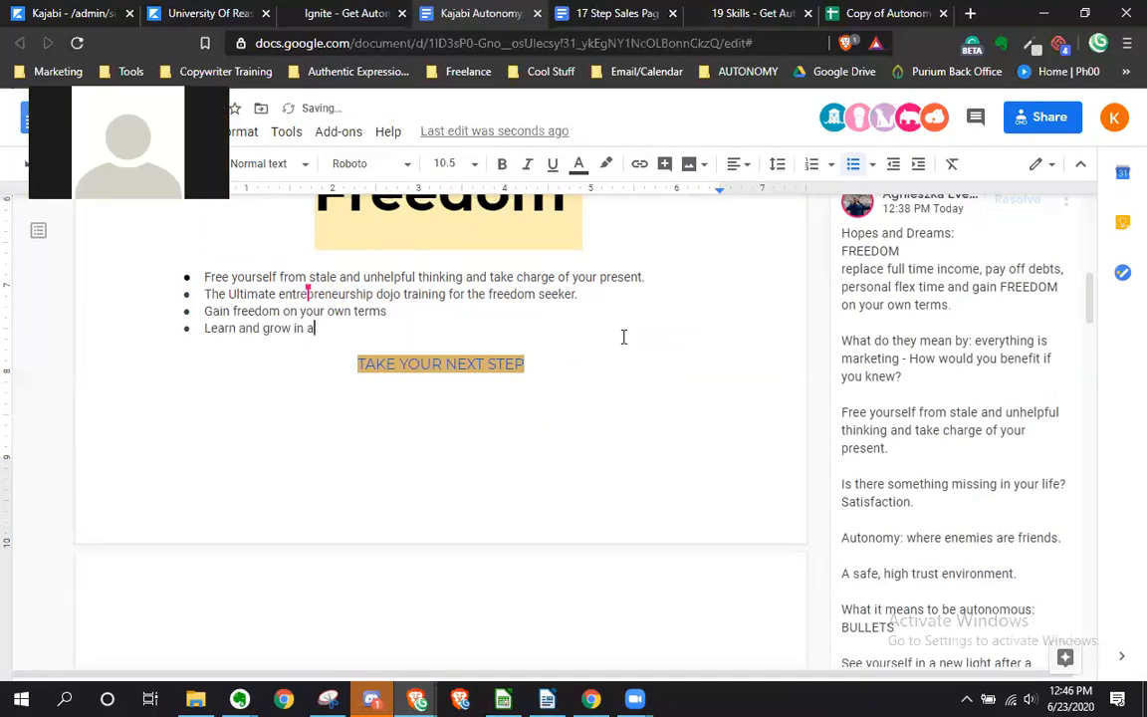
type("safe, high trust environment")
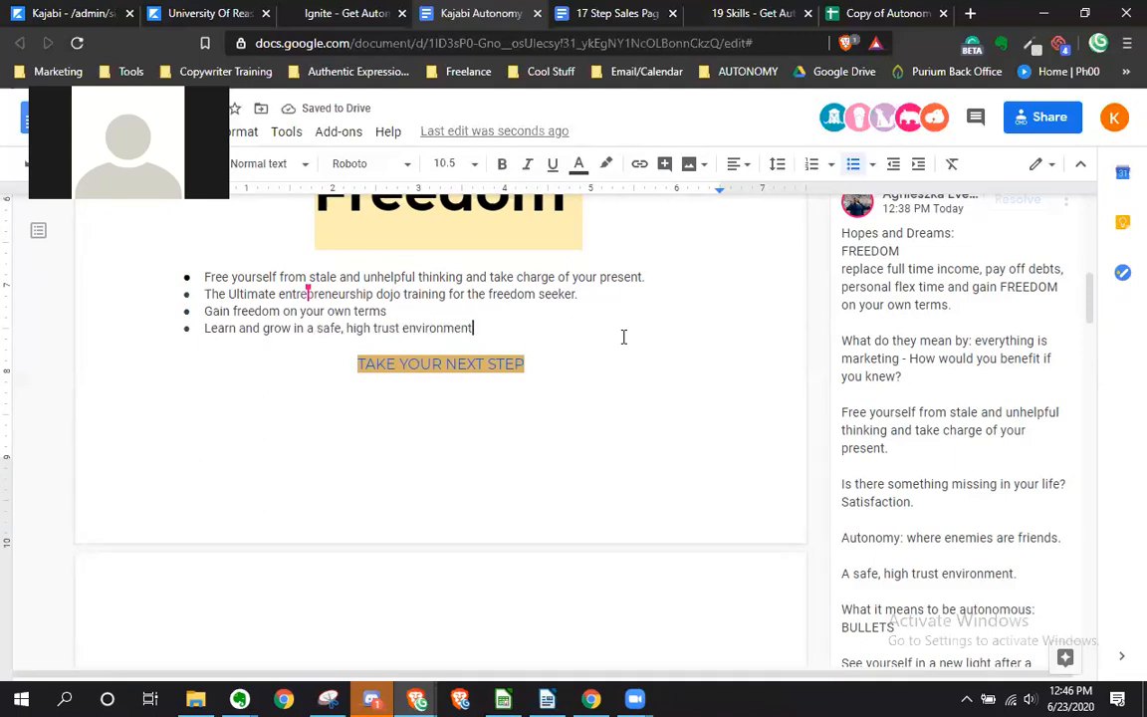
key("Return")
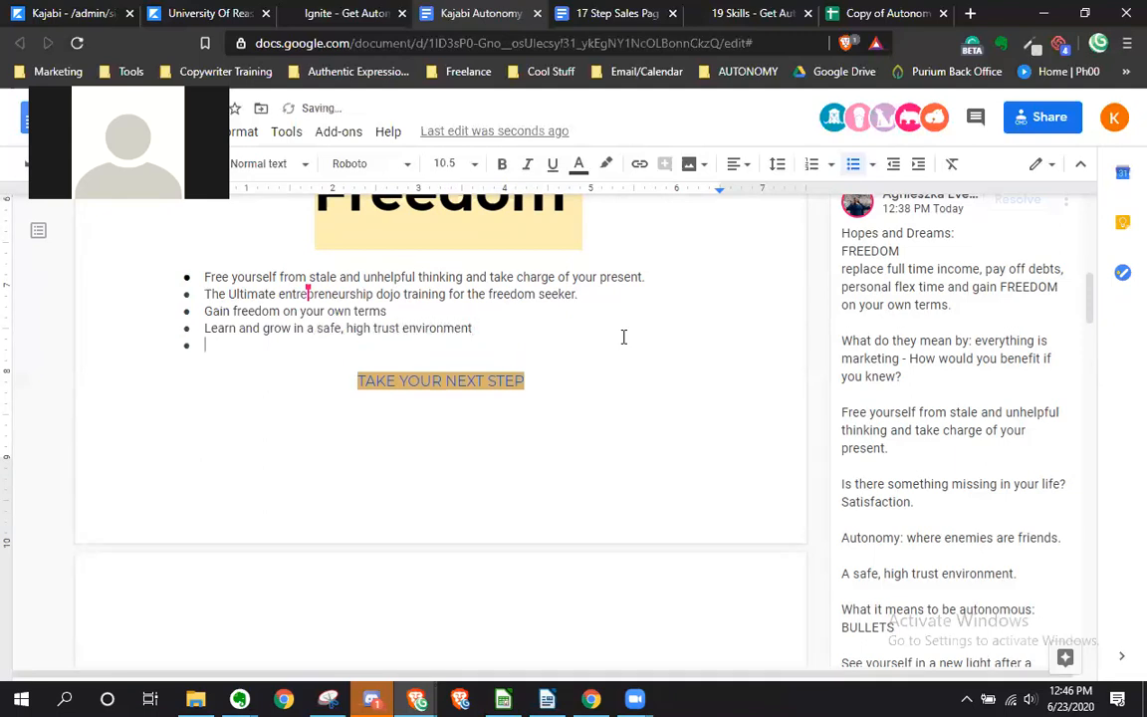
type("Gai")
key("BackSpace")
key("BackSpace")
key("BackSpace")
Check the headline comment for more ideas and write "Intellectual self-defense dojo" in the empty bullet
scroll(971, 393, "down", 5)
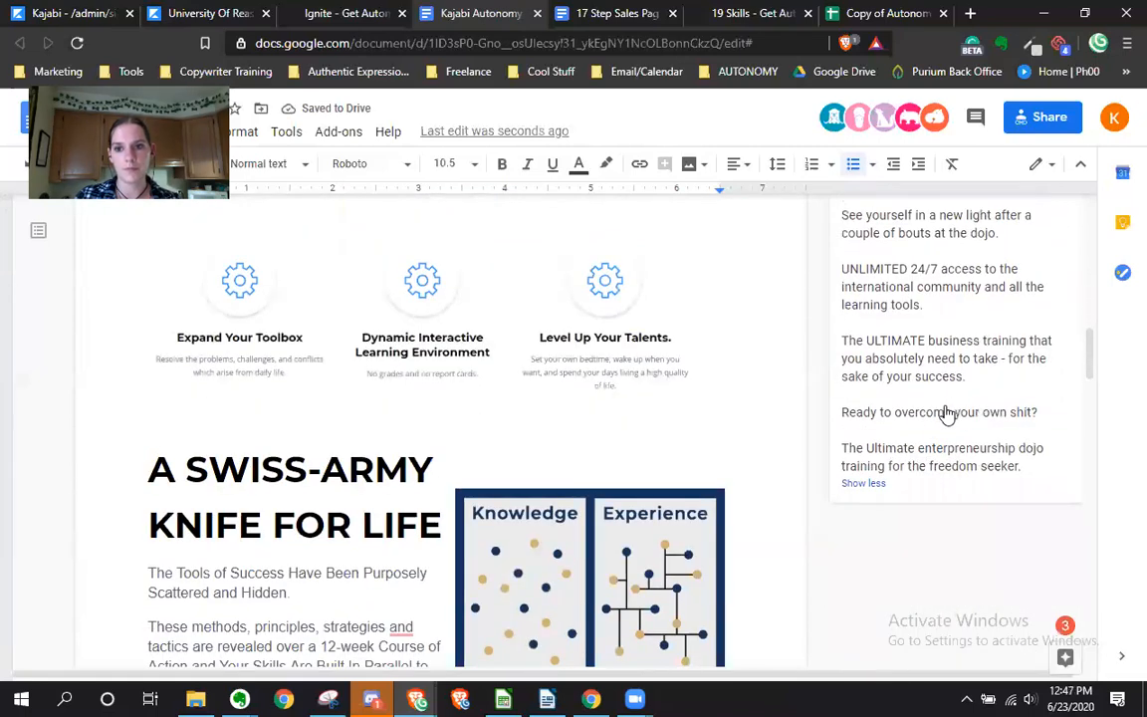
scroll(926, 436, "up", 1)
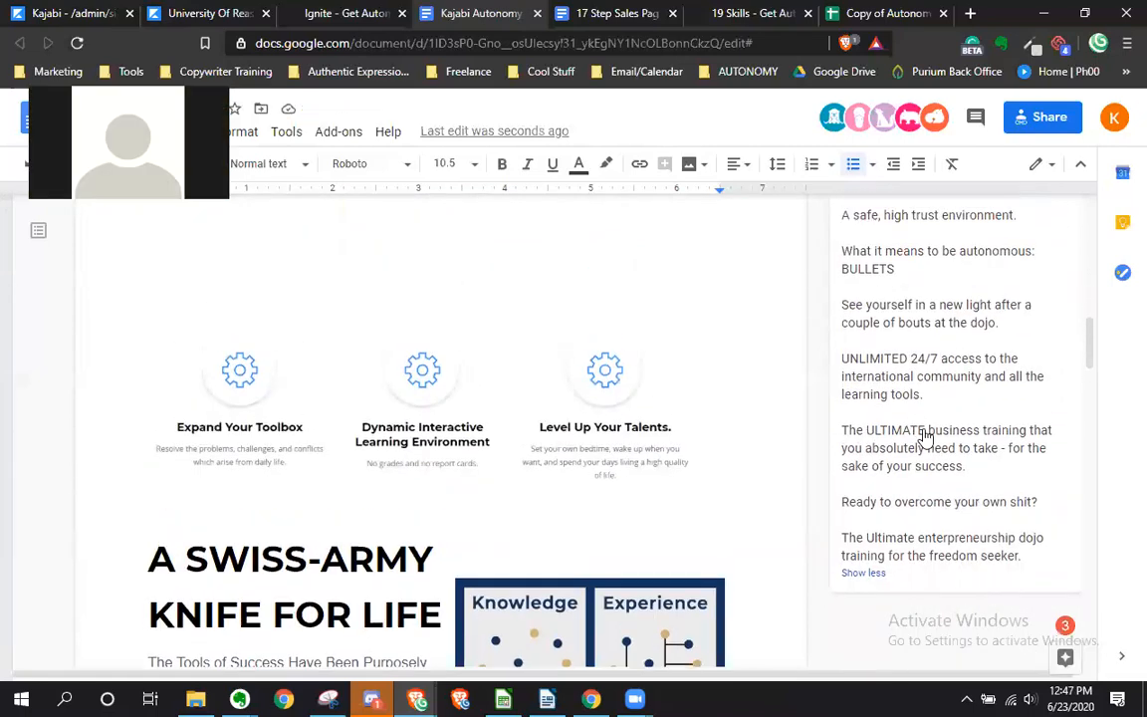
scroll(926, 437, "up", 5)
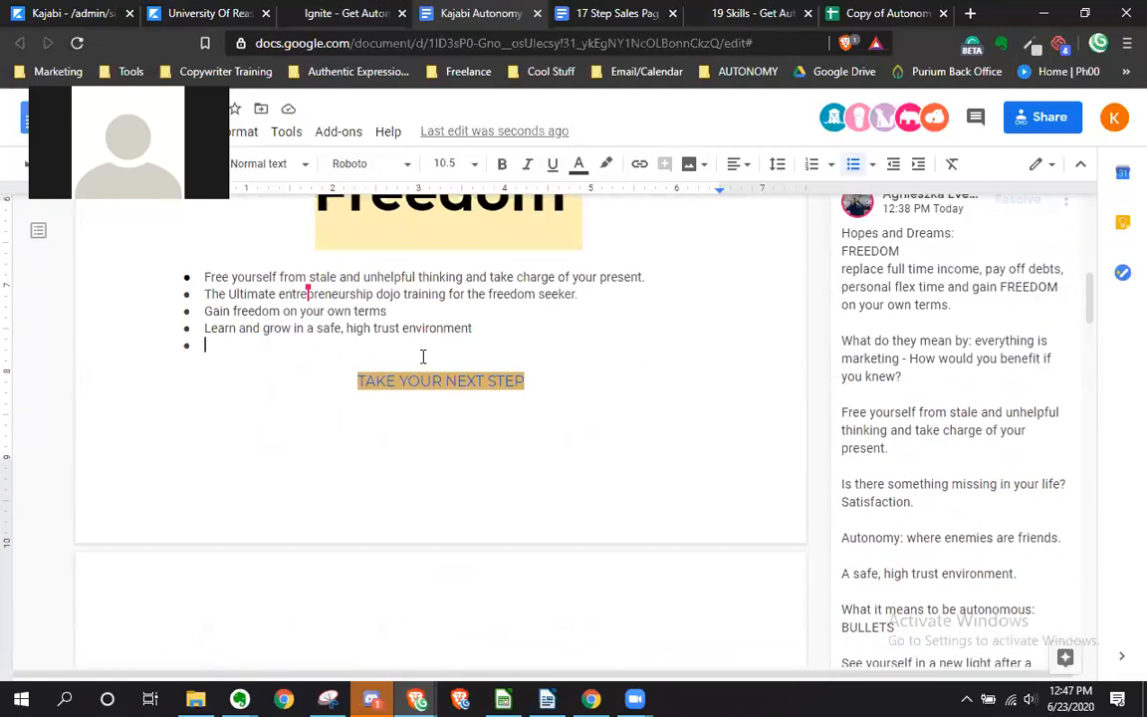
type("Intellectual")
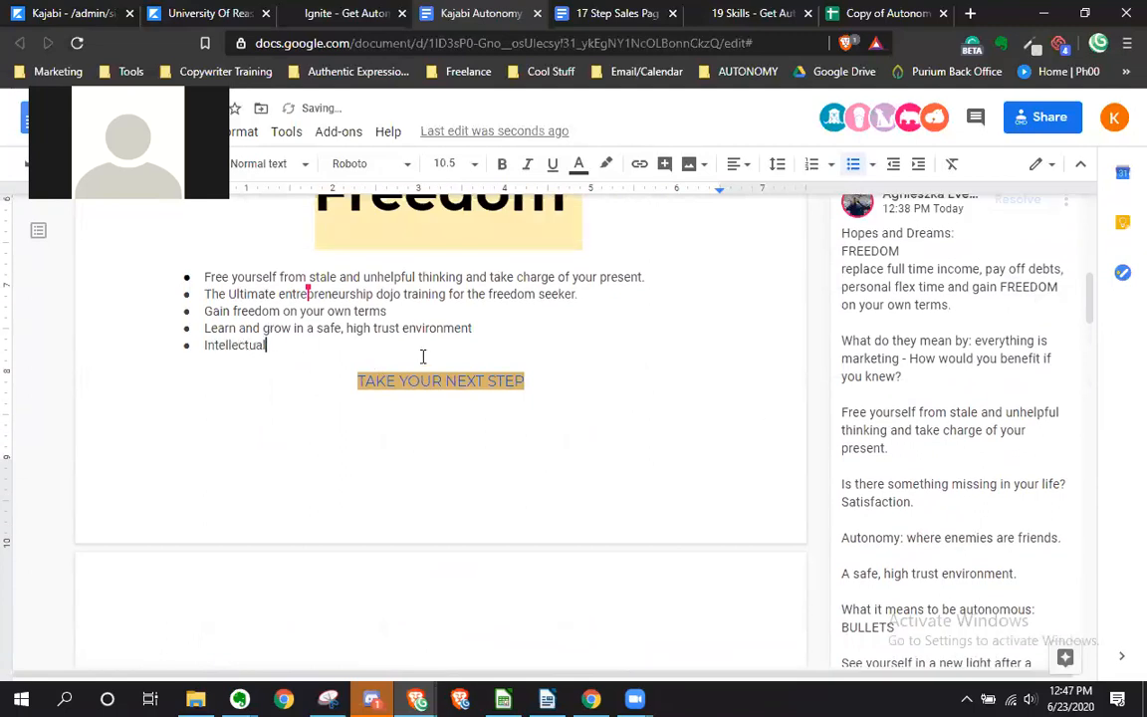
type(" self-def")
key("BackSpace")
type("efense dojo")
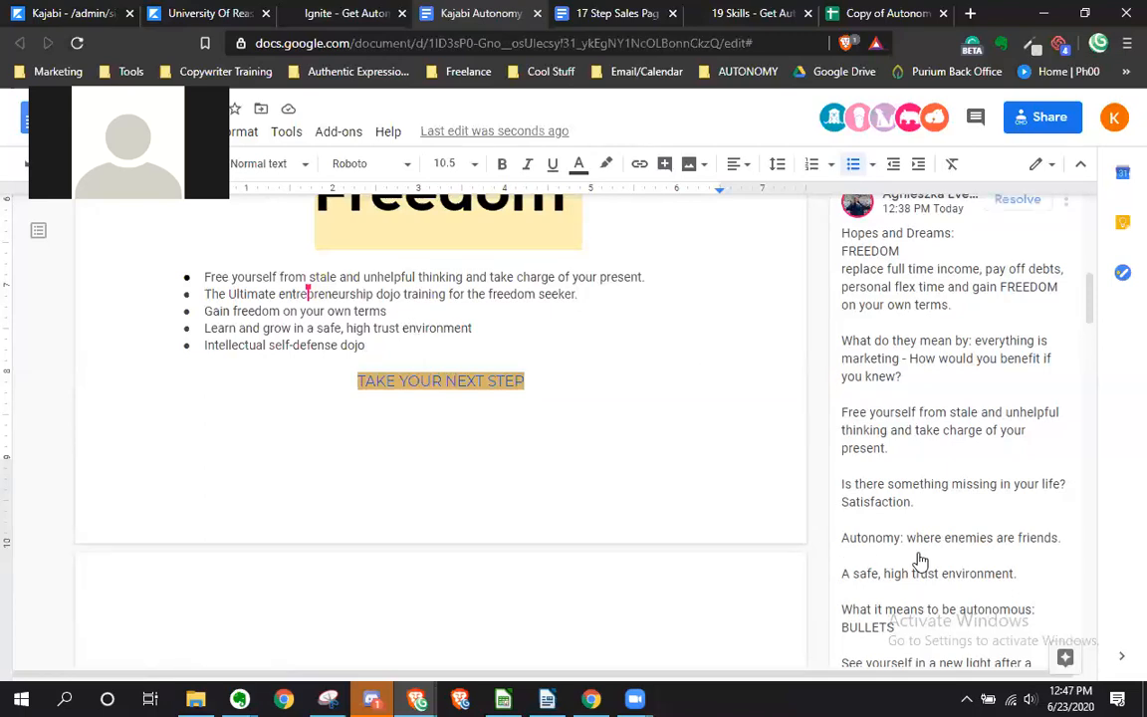
Copy "See yourself in a new light after a couple of bouts at the dojo." from the headline comment into a new bullet at the list's end
scroll(931, 543, "down", 2)
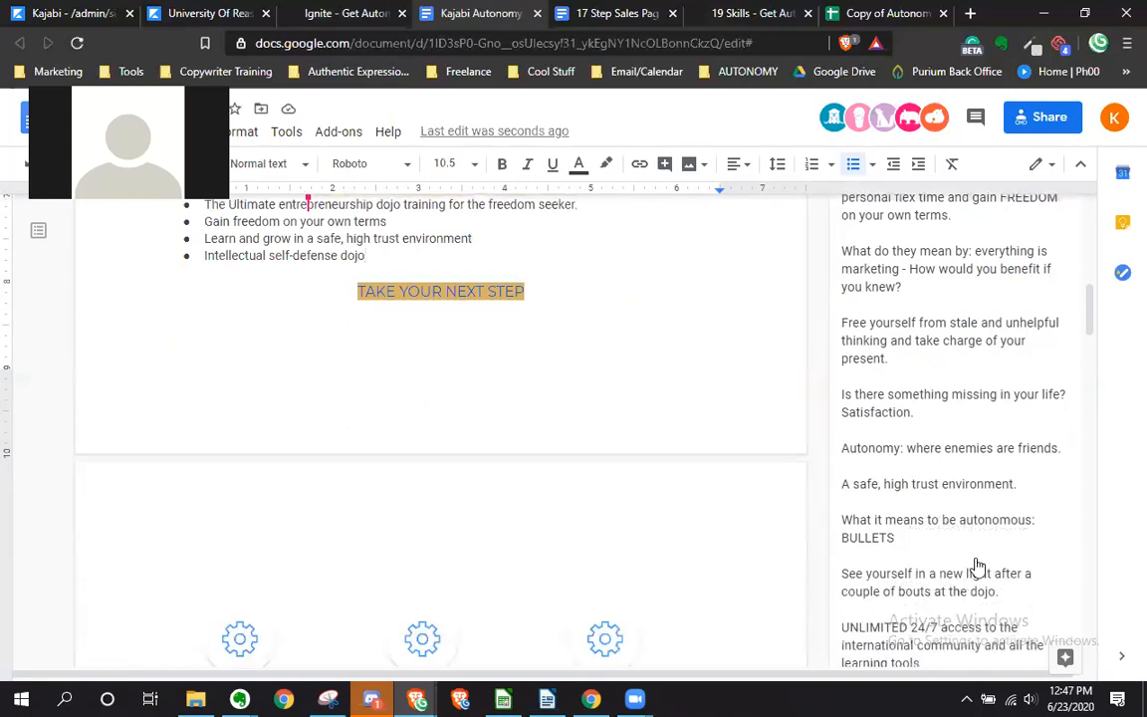
scroll(968, 565, "down", 2)
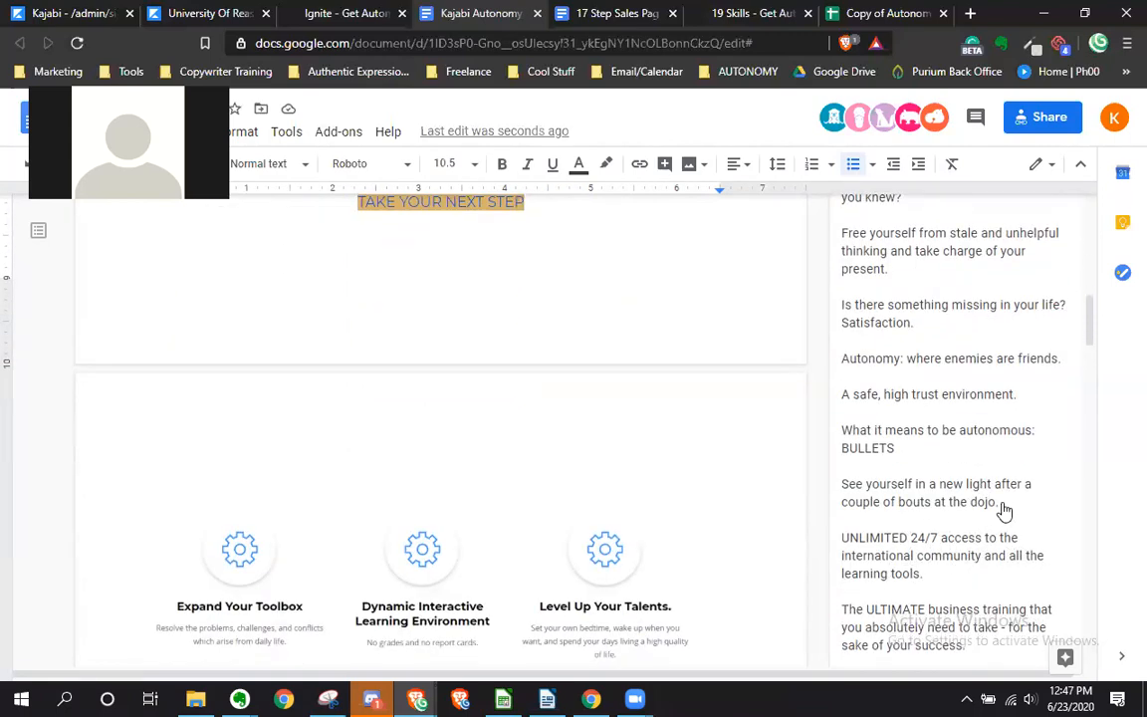
left_click_drag(1002, 510, 844, 488)
key("ctrl+c")
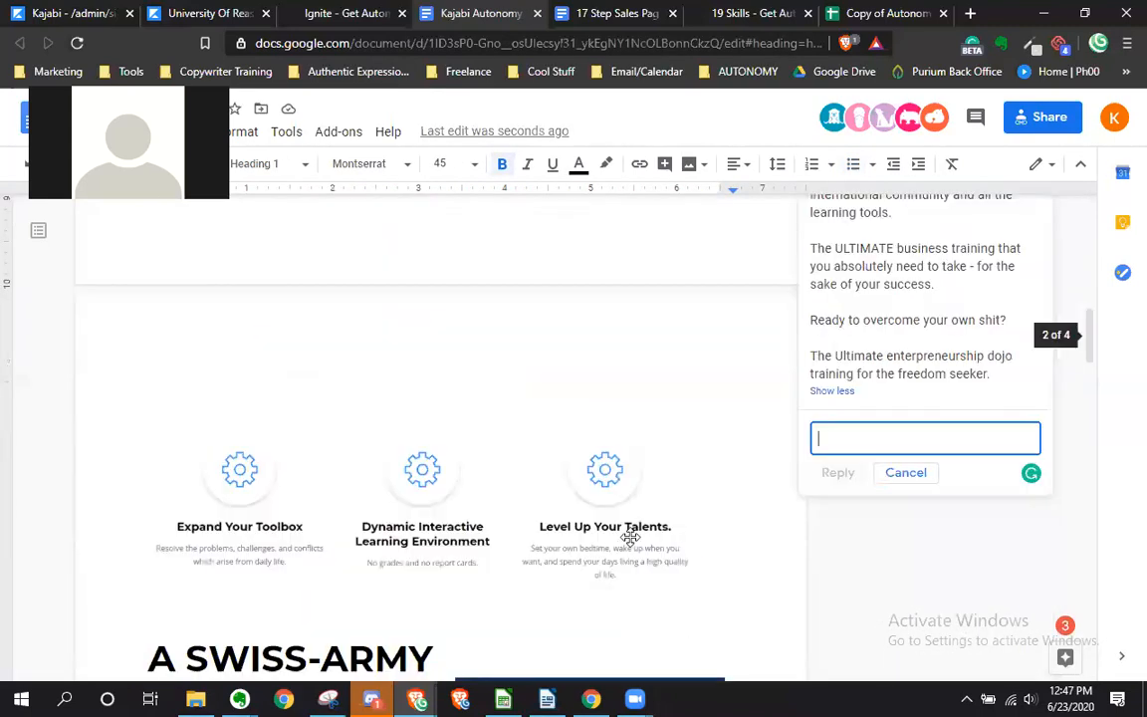
scroll(467, 443, "up", 4)
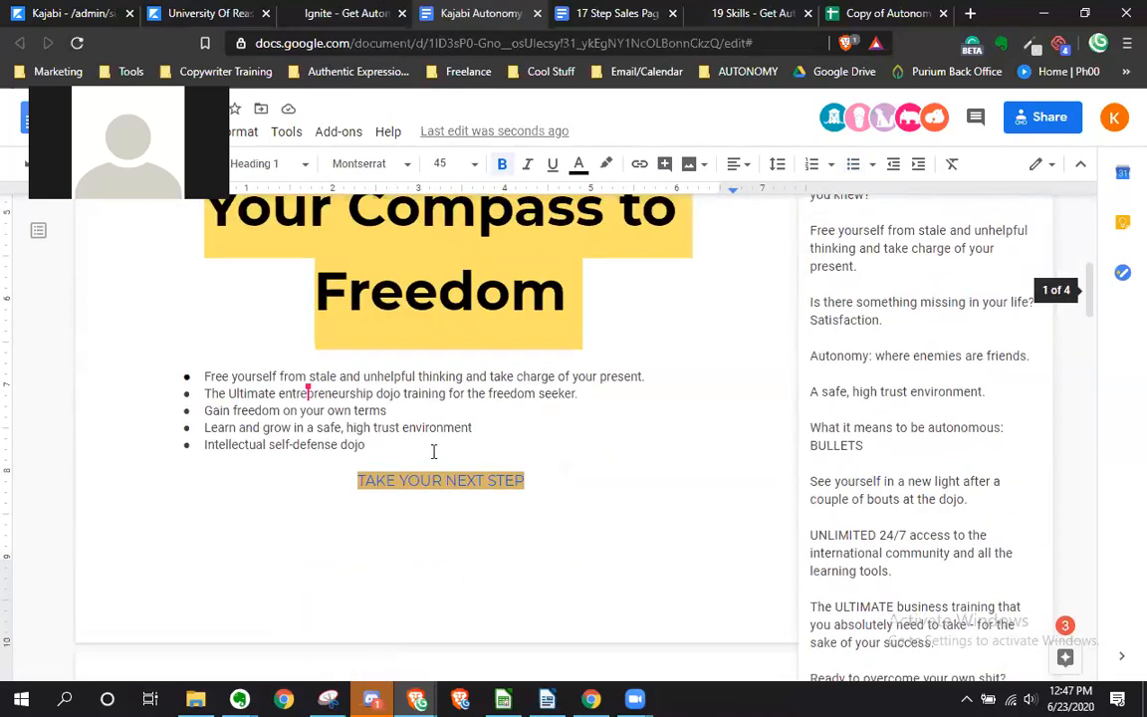
left_click(424, 444)
key("Return")
key("ctrl+v")
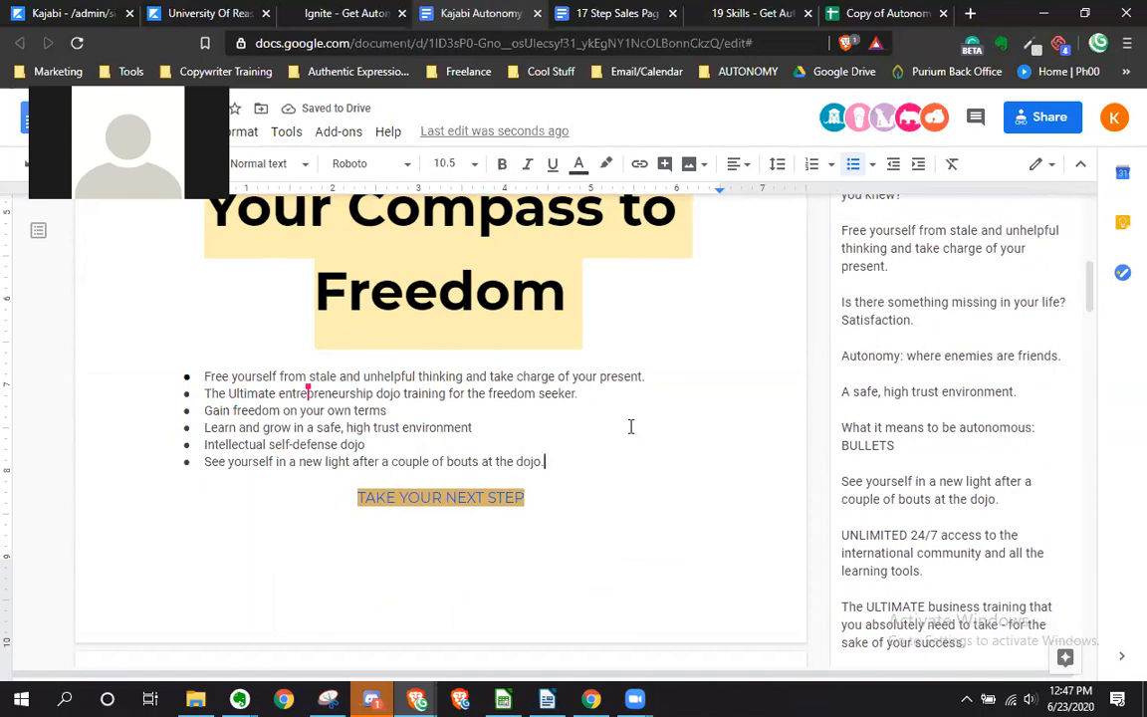
Copy "The ULTIMATE business training that you absolutely need to take - for the sake of your success." from the comment into a new last bullet
scroll(940, 431, "down", 2)
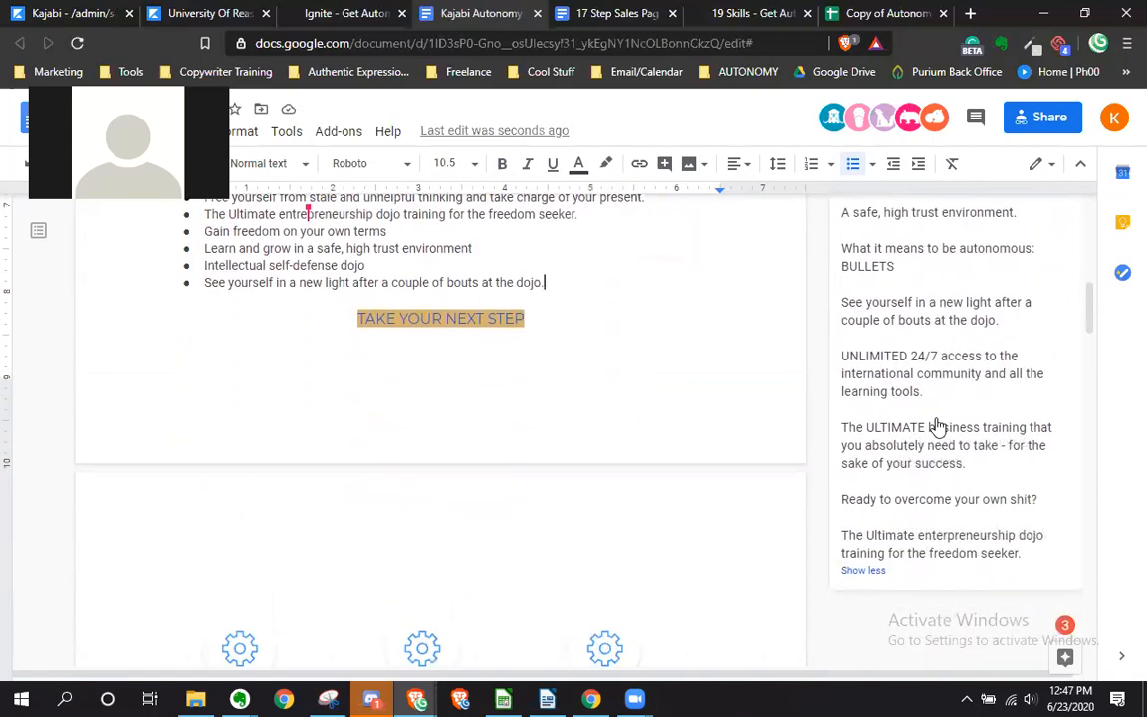
scroll(956, 473, "up", 1)
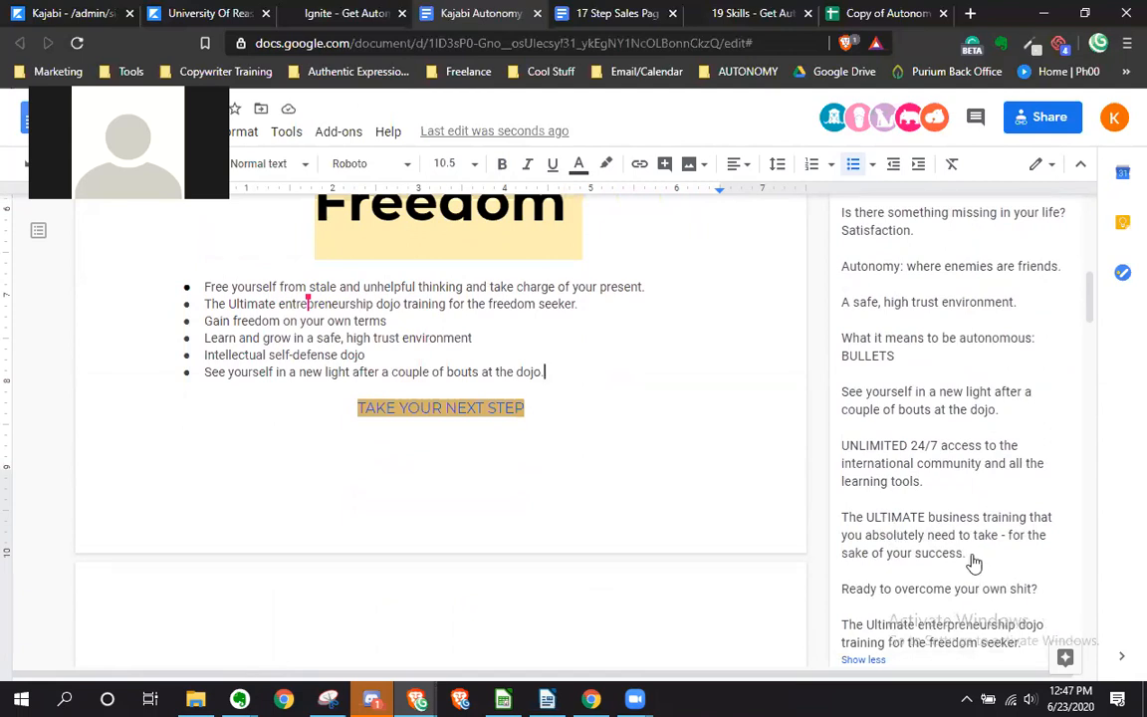
left_click_drag(965, 556, 842, 531)
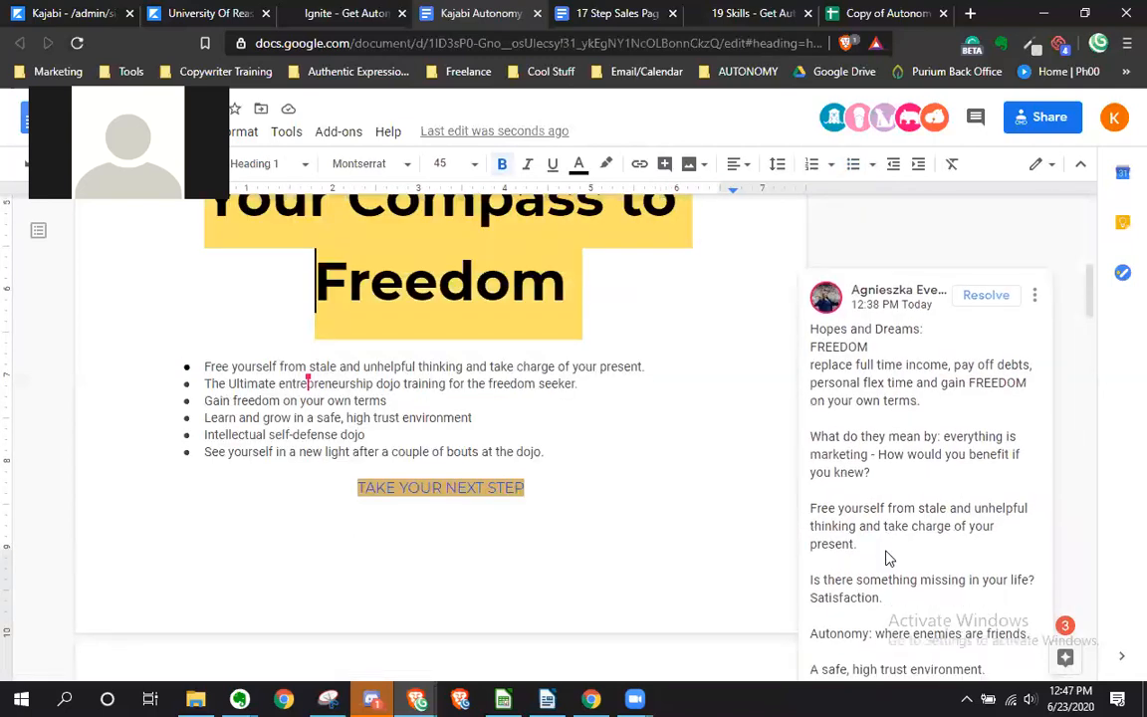
scroll(395, 392, "up", 6)
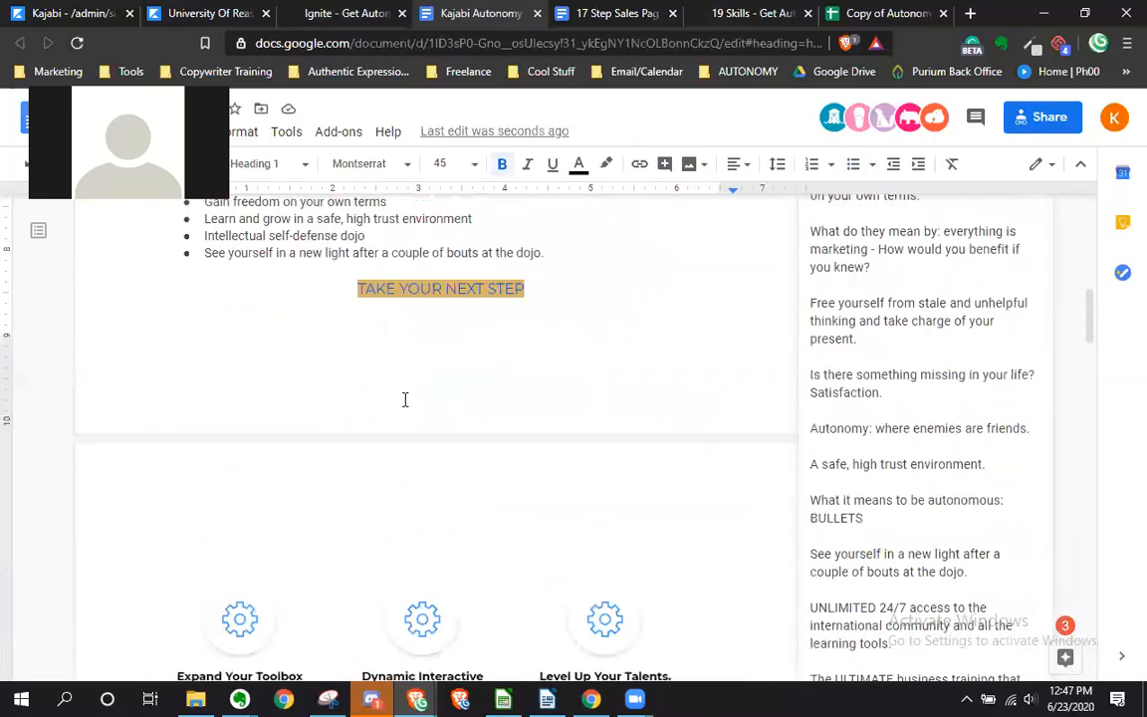
left_click(568, 360)
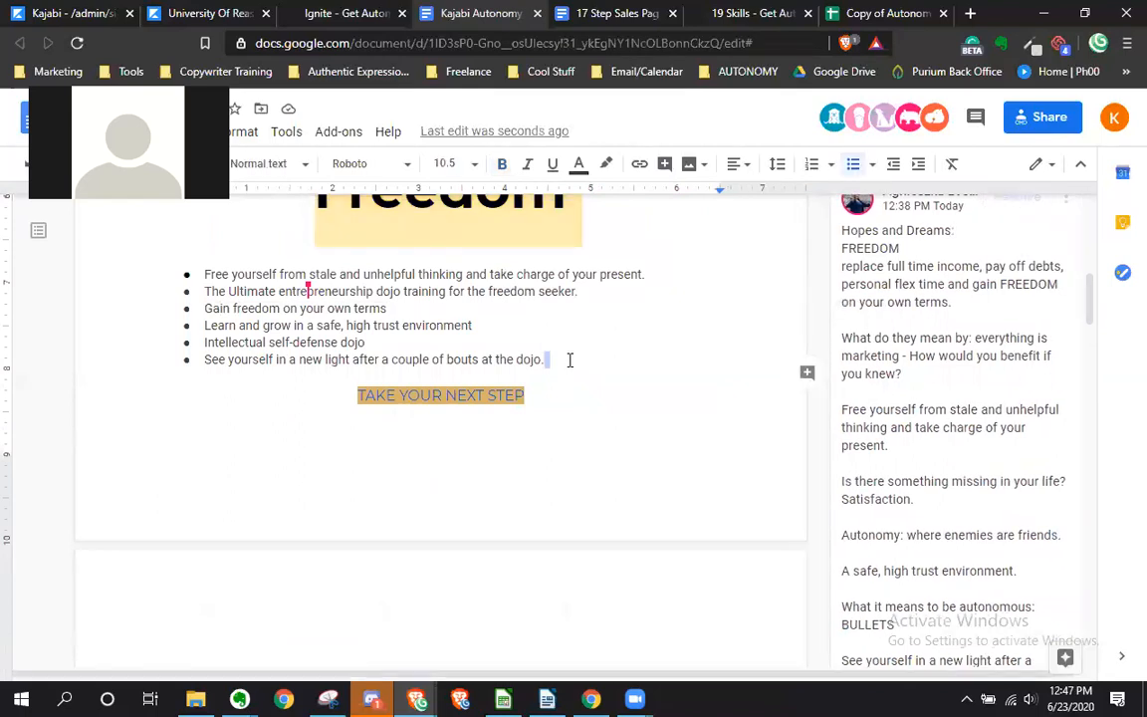
key("Return")
key("ctrl+v")
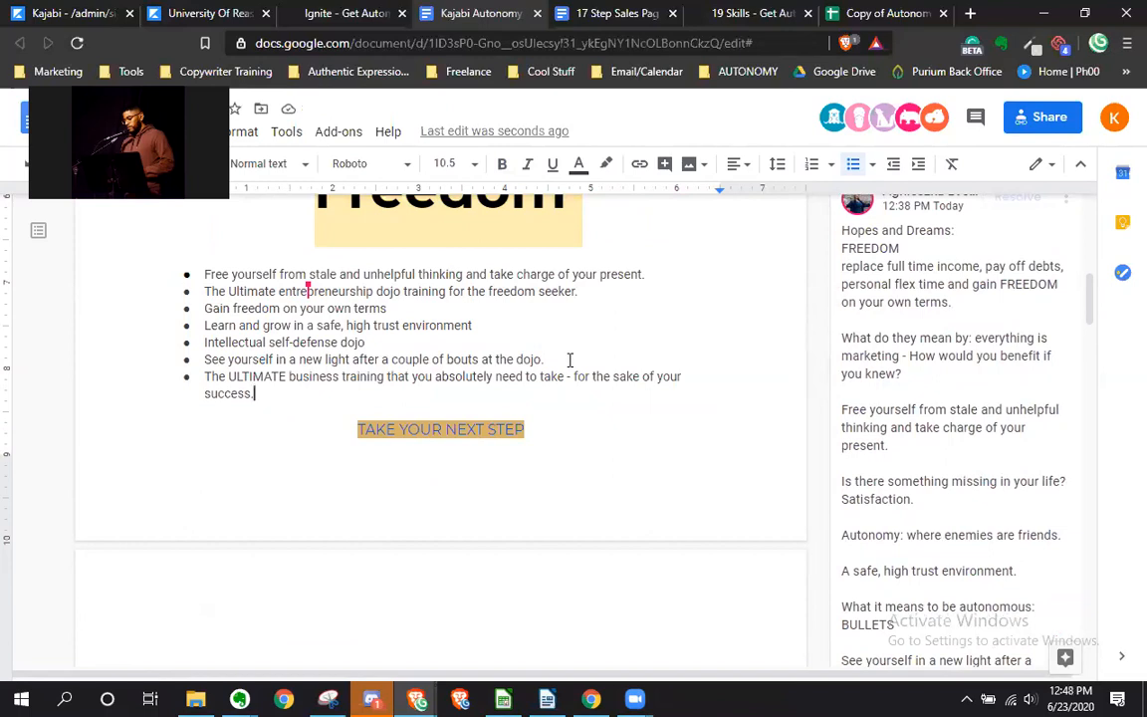
Add the bullet "Join a pool of excellence - liberty think-tank, mastermind." at the end of the list
key("Return")
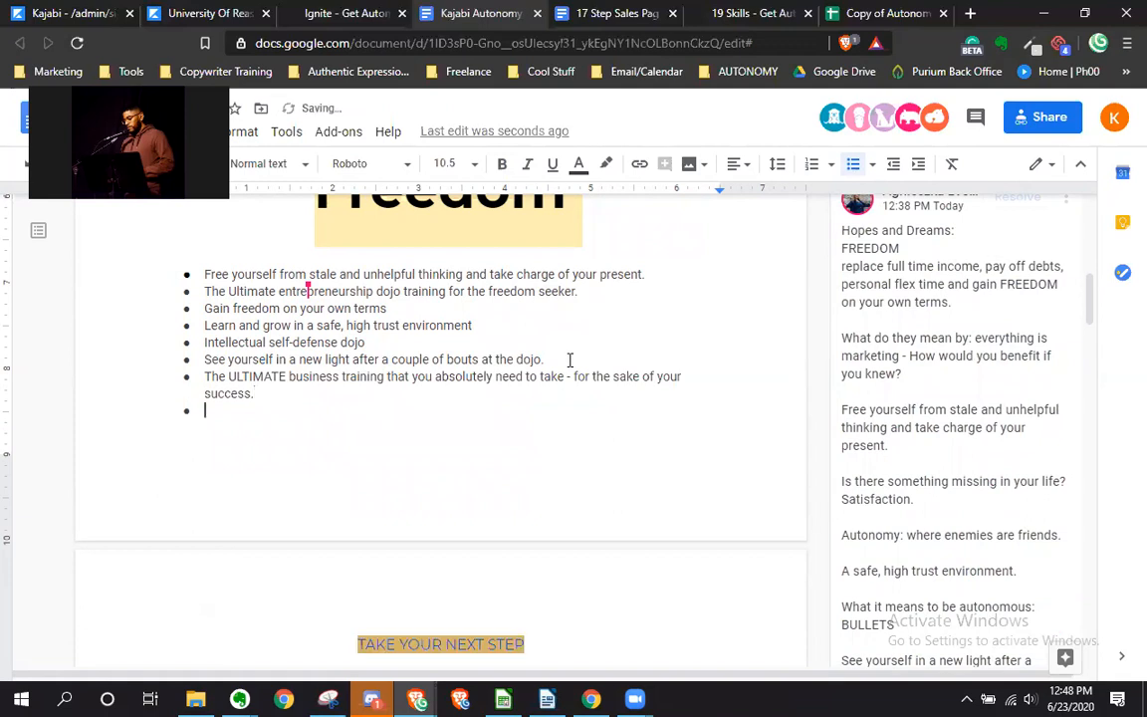
type("Join a pool of excellence")
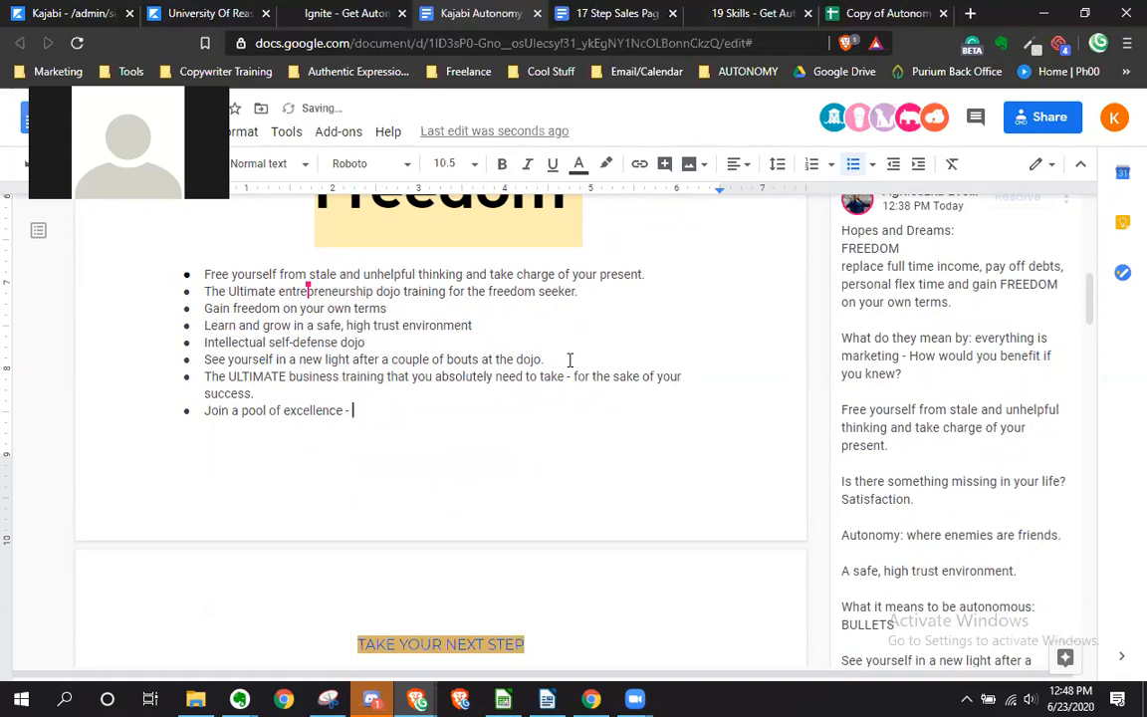
type(" - liberty think-tank")
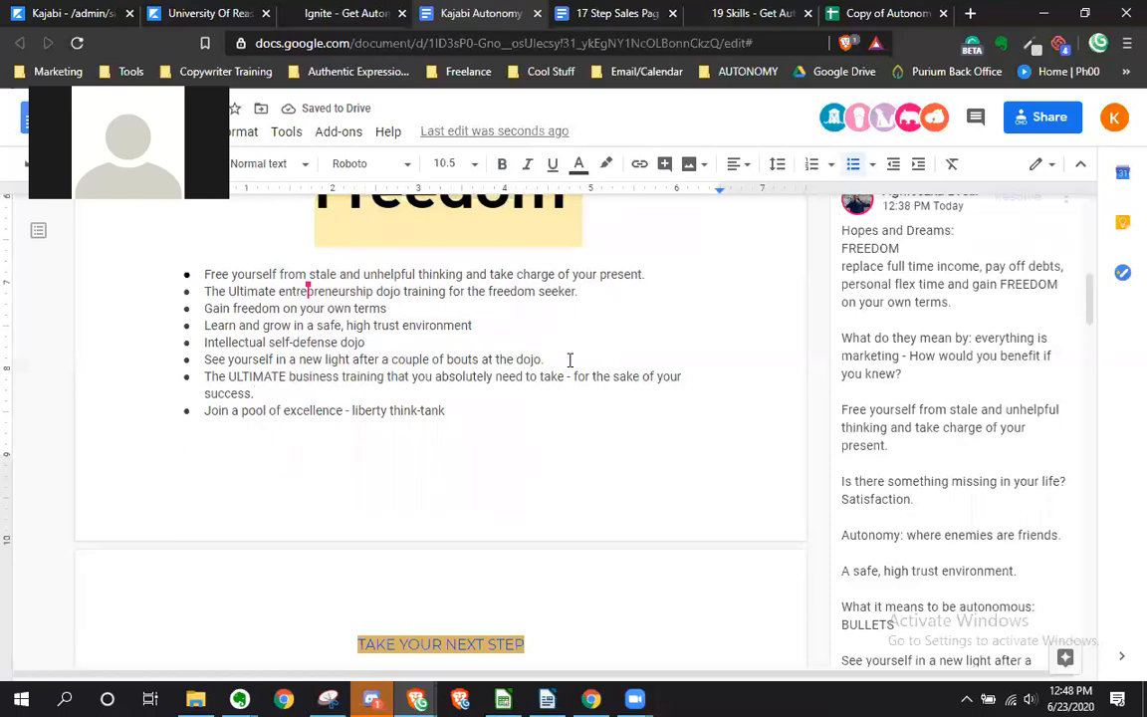
type(", mastermind")
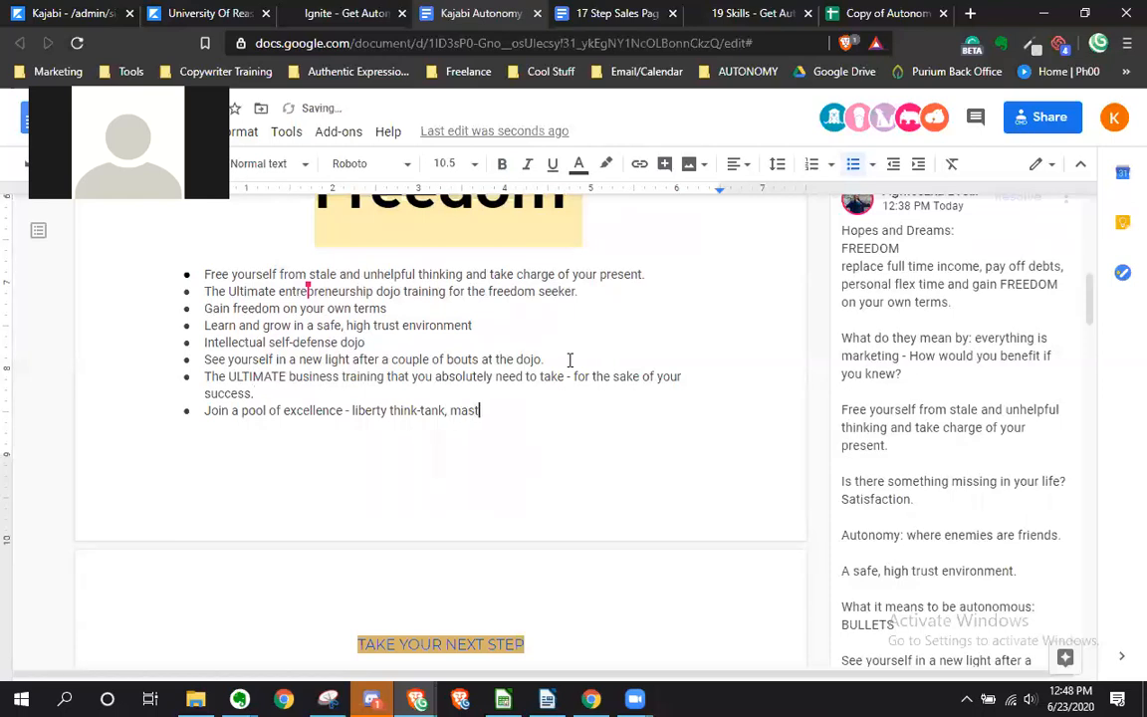
type(".")
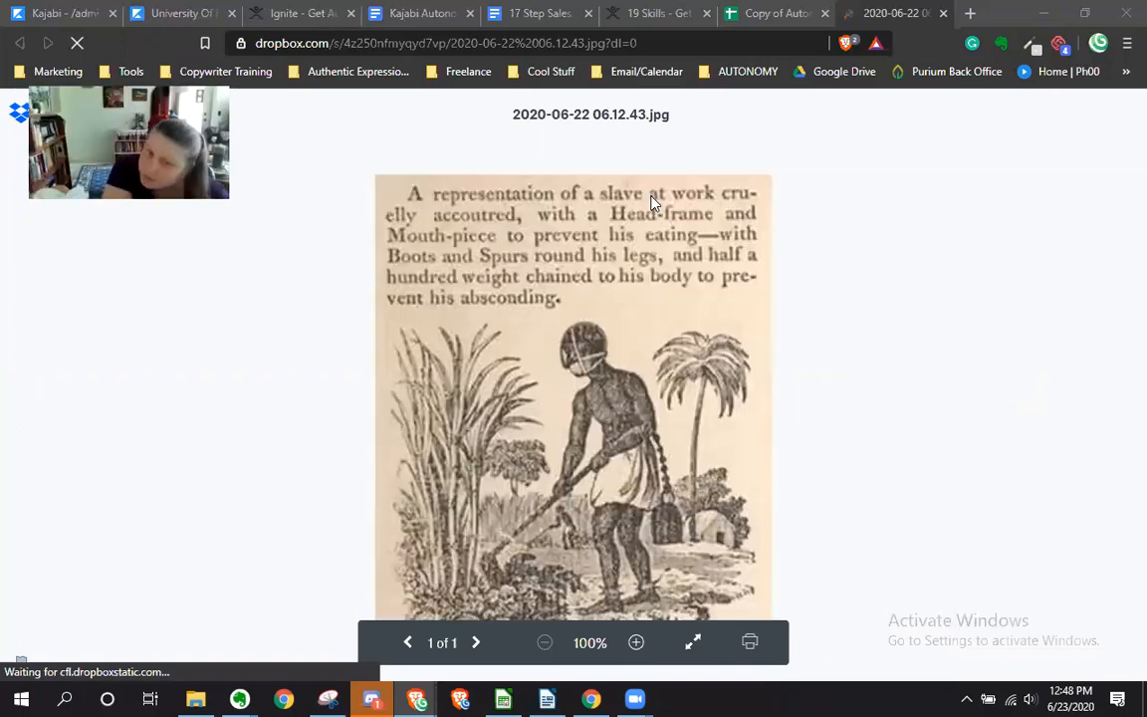
Return to the Kajabi Autonomy document and replace "Independence" in the headline with "Confidence"
left_click(402, 12)
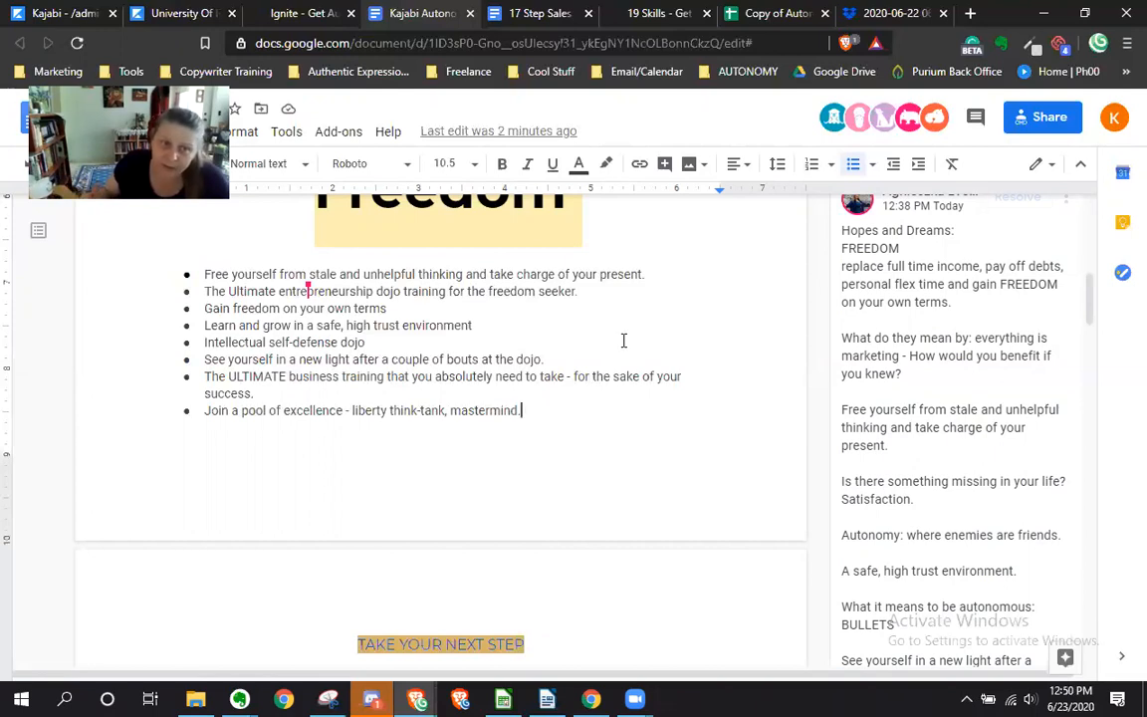
scroll(617, 367, "up", 2)
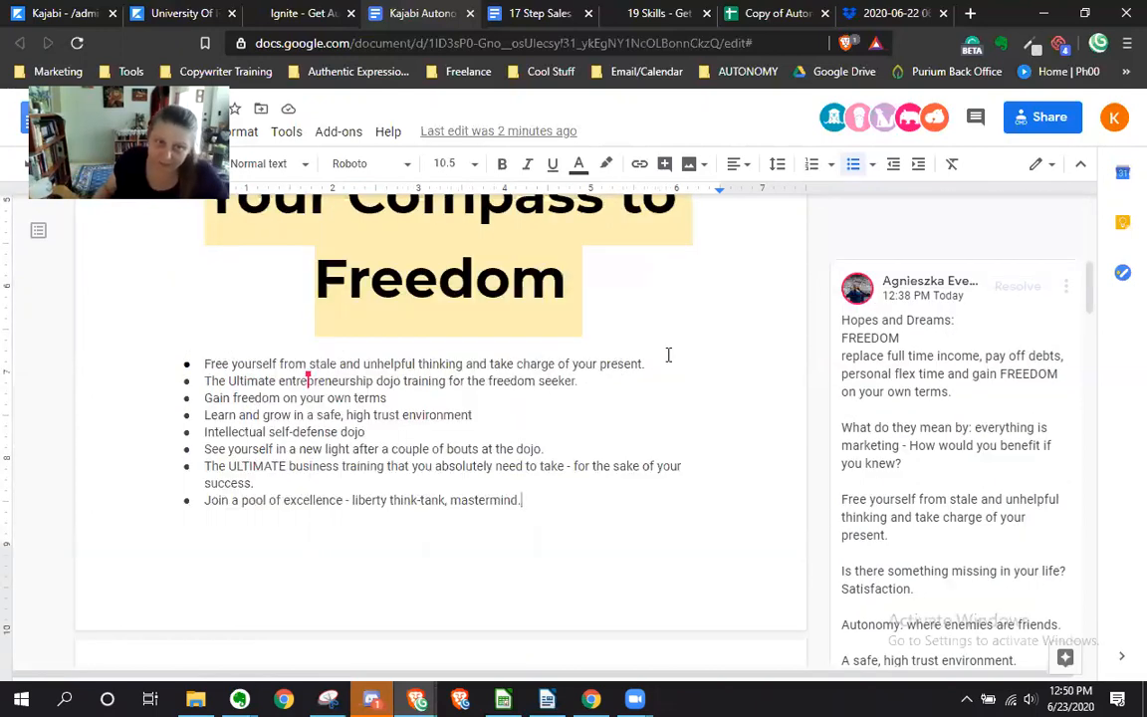
left_click(320, 280)
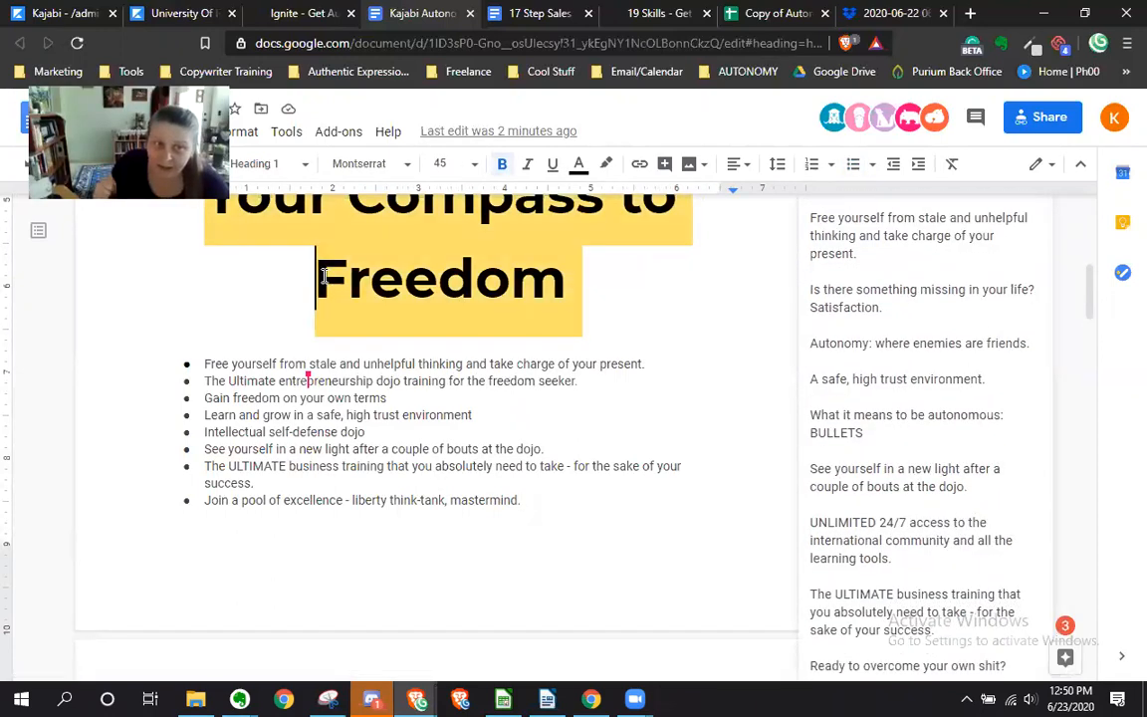
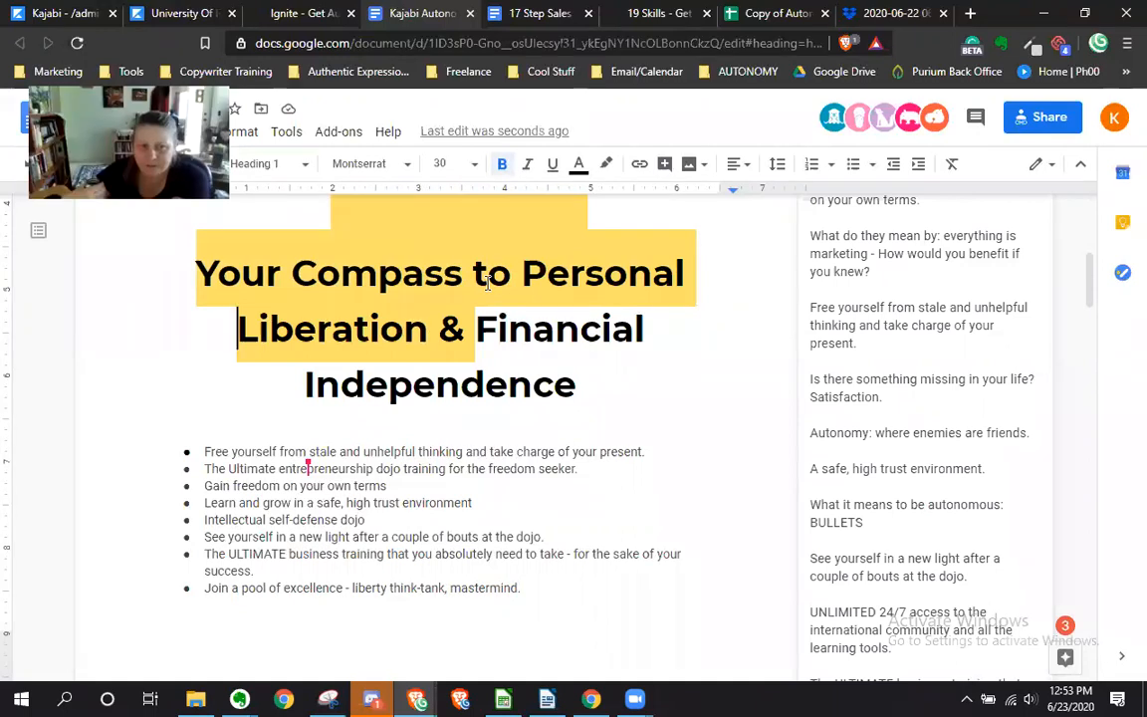
left_click_drag(308, 386, 575, 402)
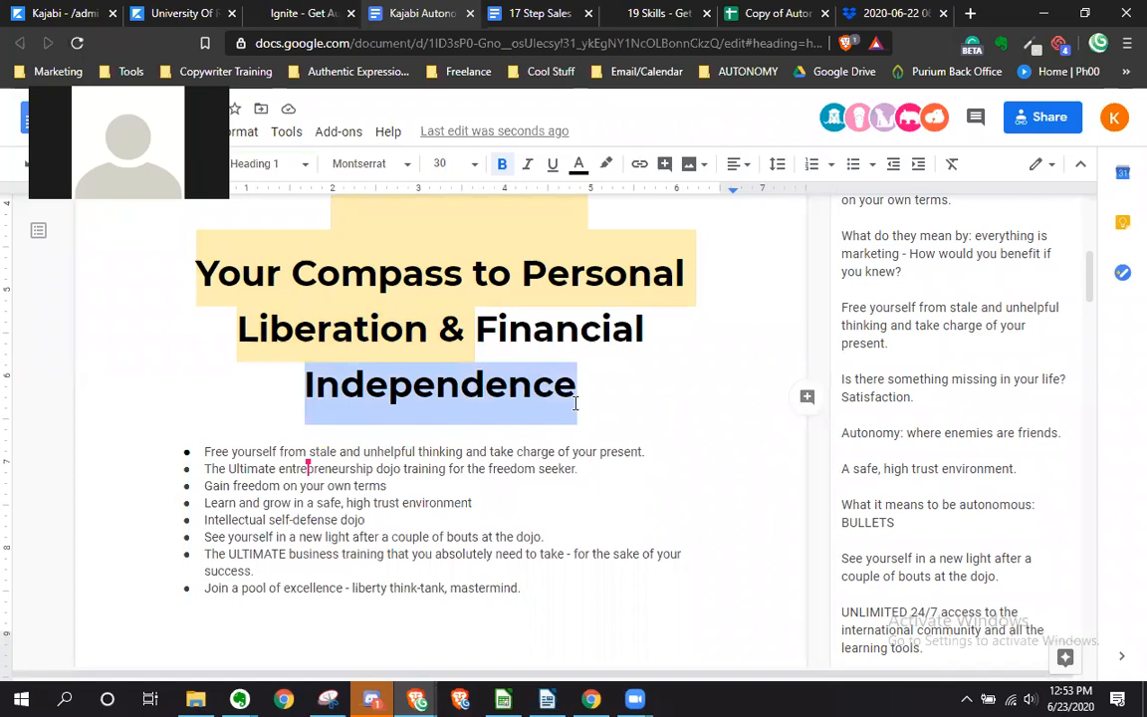
type("Confidence")
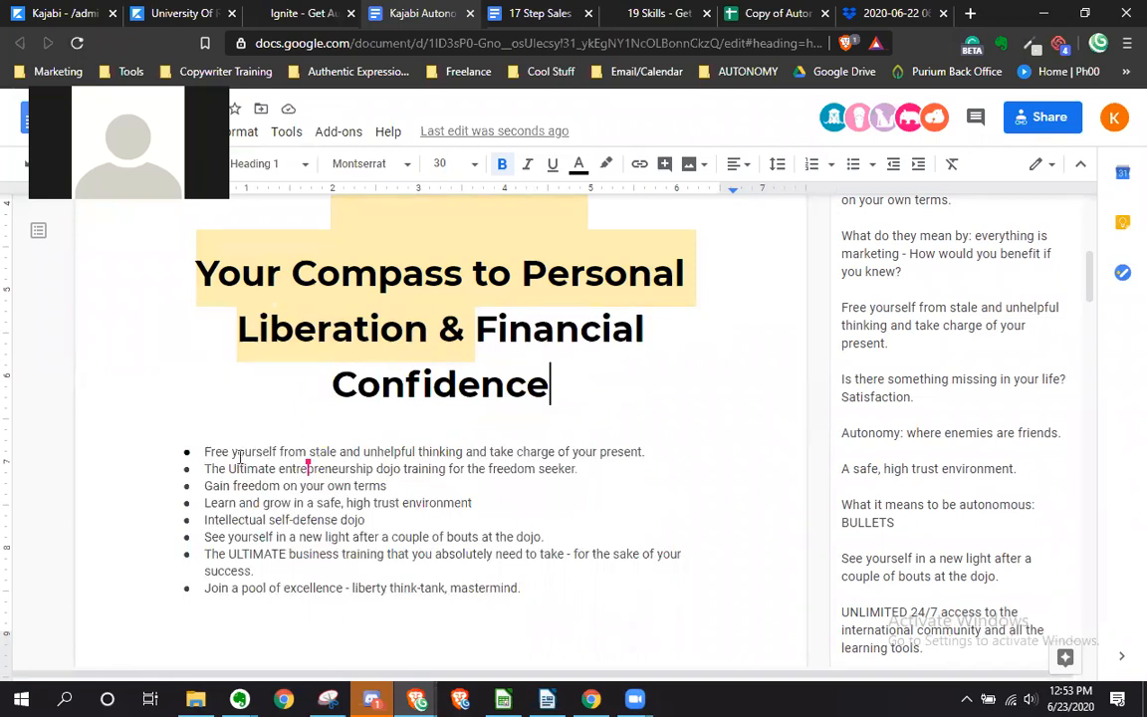
Turn the first bullet, "Free yourself from stale and unhelpful thinking and take charge of your present.", into a centred line without a bullet
left_click_drag(204, 451, 648, 450)
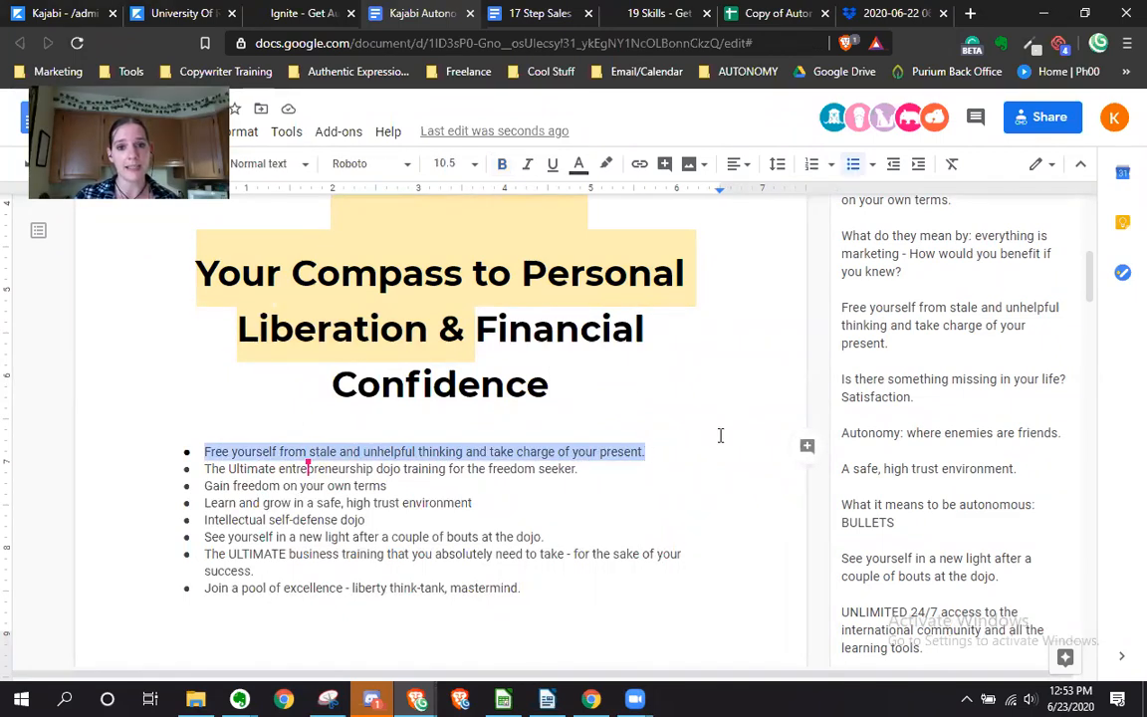
left_click(204, 453)
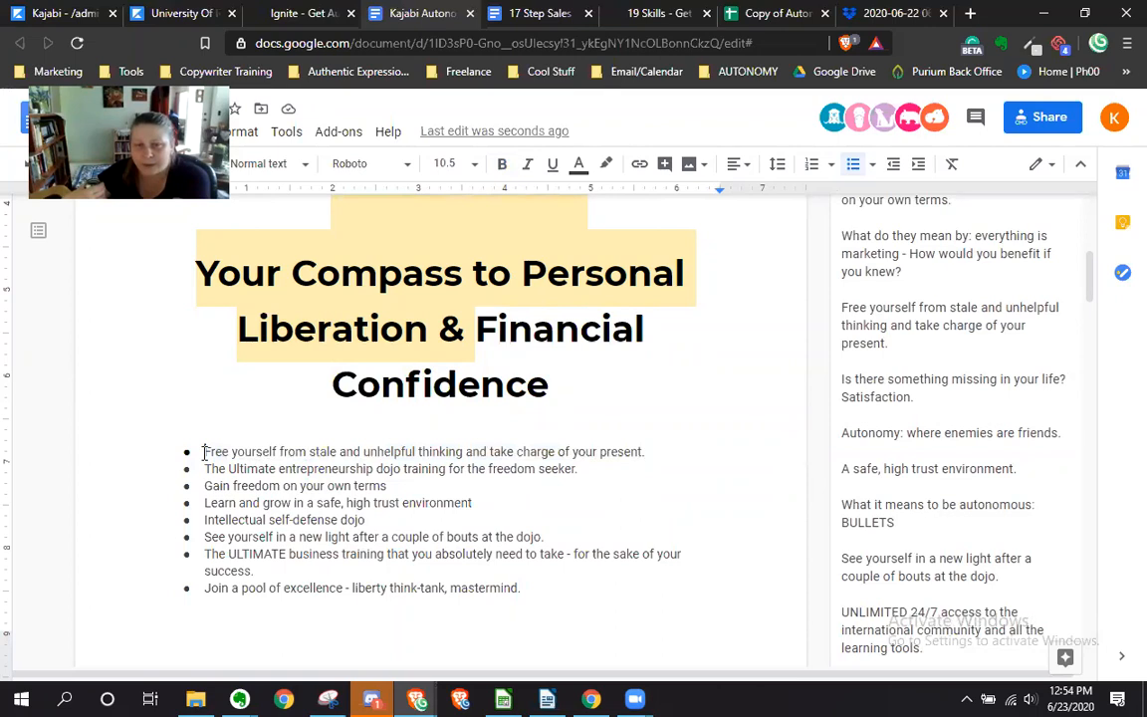
left_click(854, 168)
left_click(502, 442)
triple_click(501, 442)
left_click(734, 167)
left_click(689, 197)
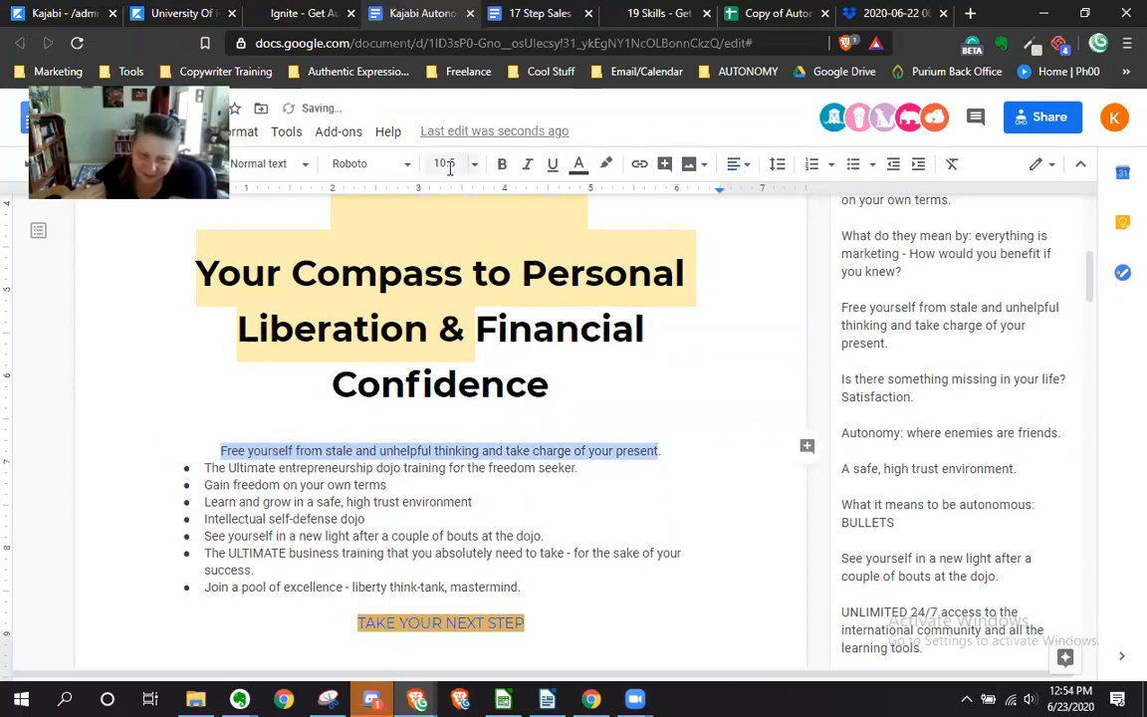
Set the centred "Free yourself" line to font size 12 and insert an empty line between it and the bullets
left_click(444, 163)
left_click(448, 311)
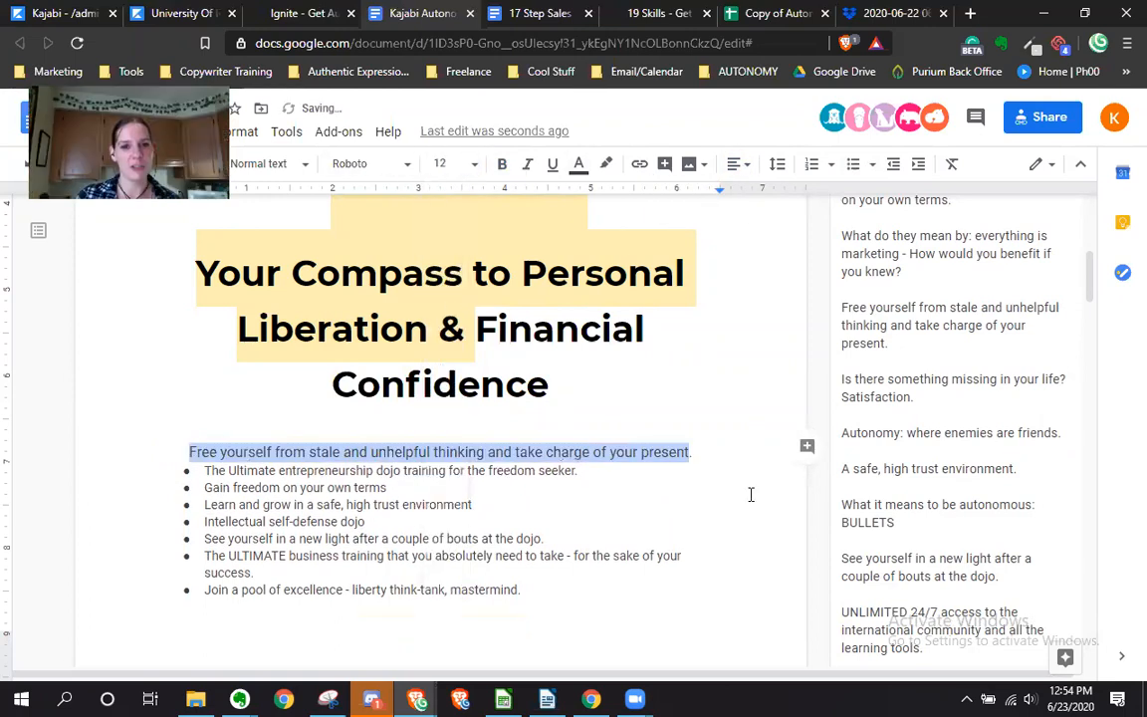
left_click(706, 461)
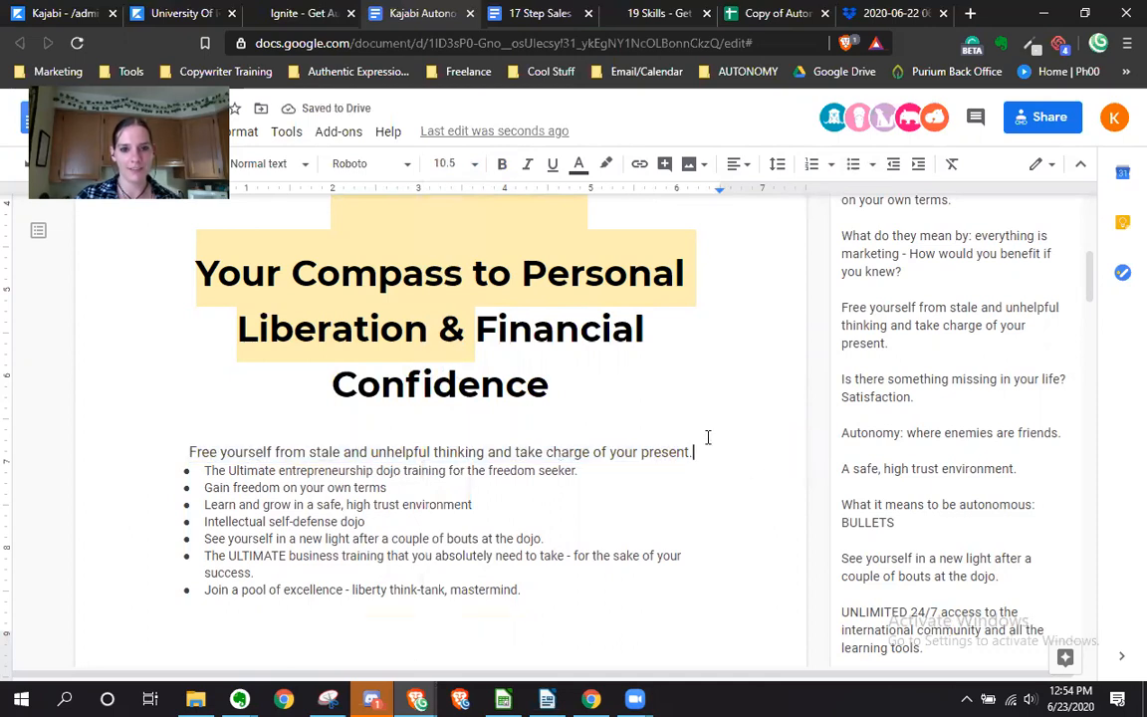
key("Return")
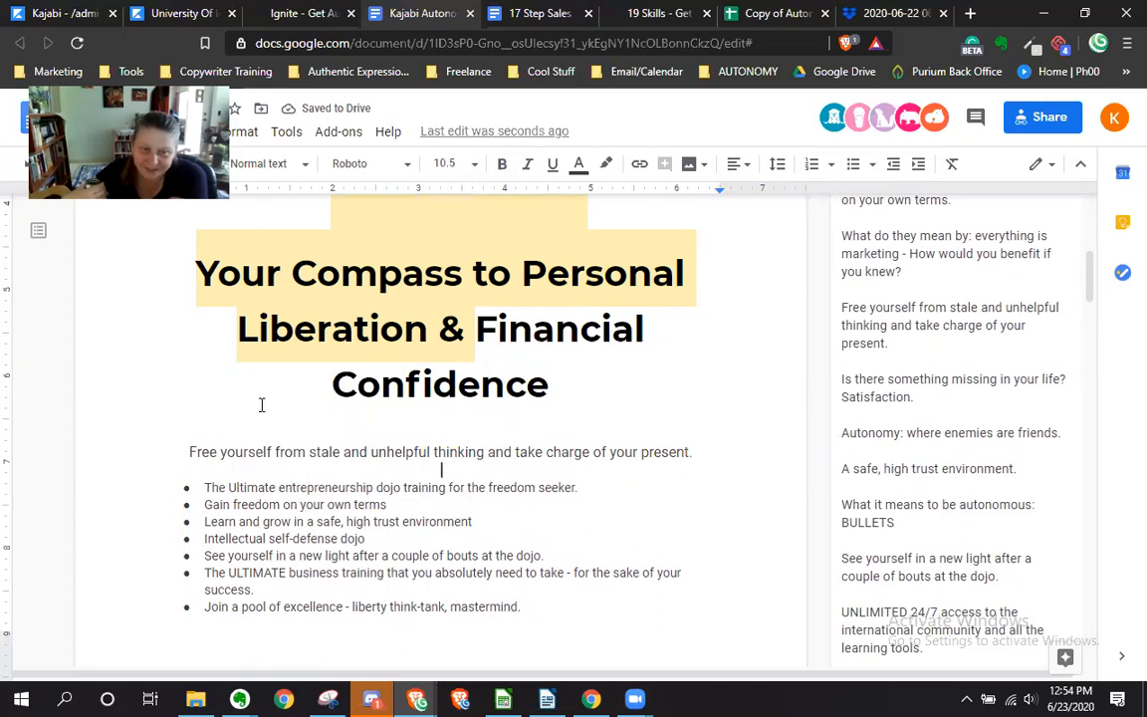
Make the whole "Free yourself from stale and unhelpful thinking" line below the headline bold
left_click_drag(188, 451, 692, 453)
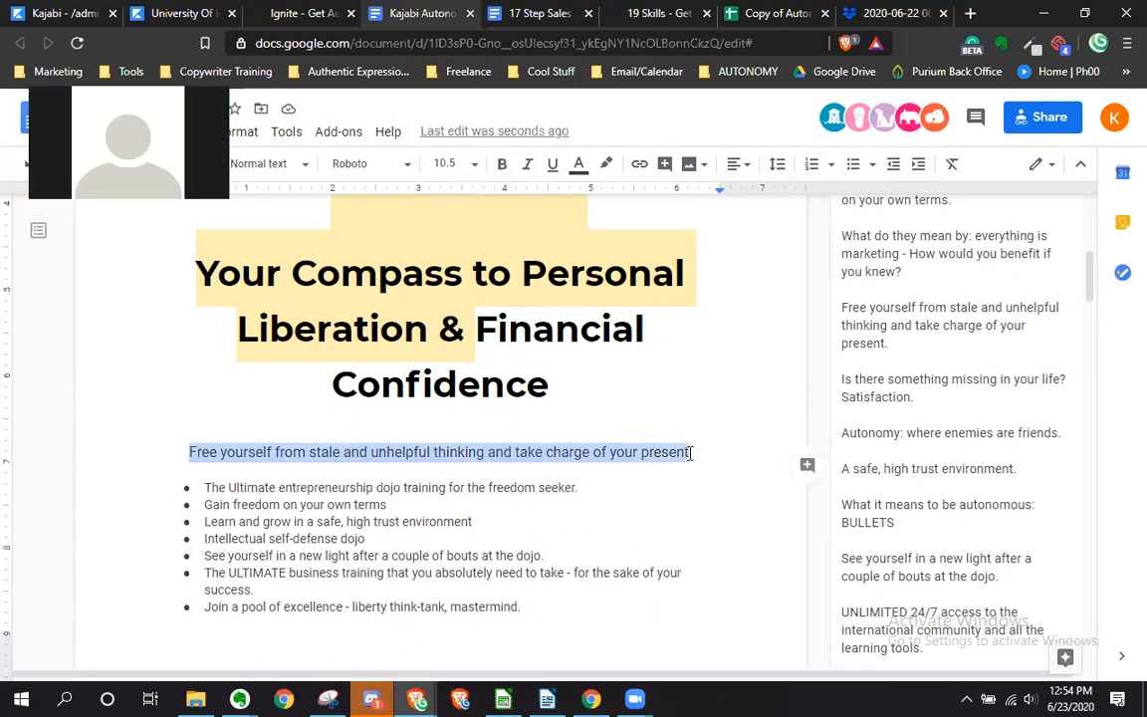
key("ctrl+b")
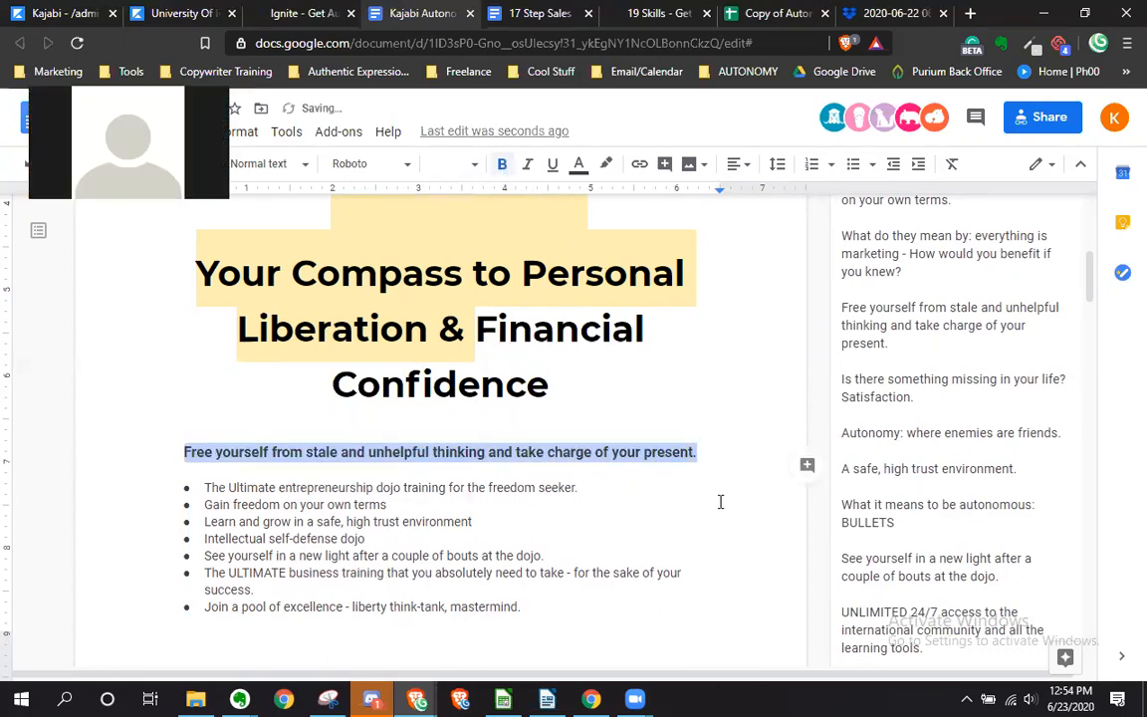
left_click(694, 482)
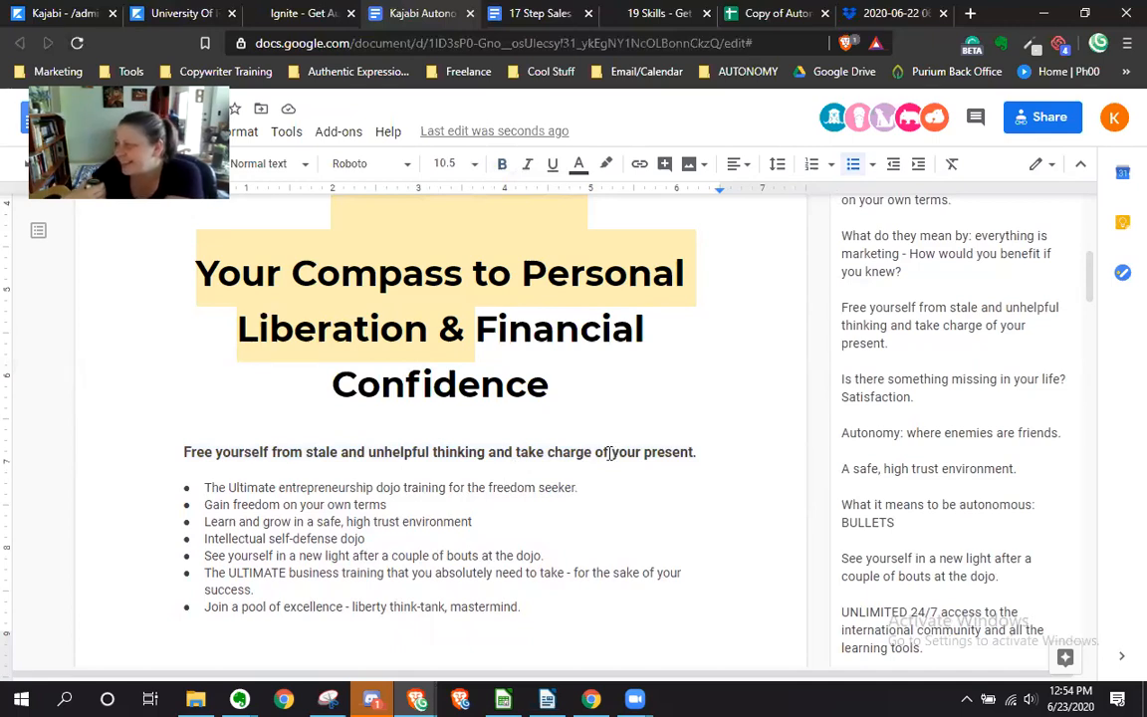
left_click_drag(548, 455, 699, 462)
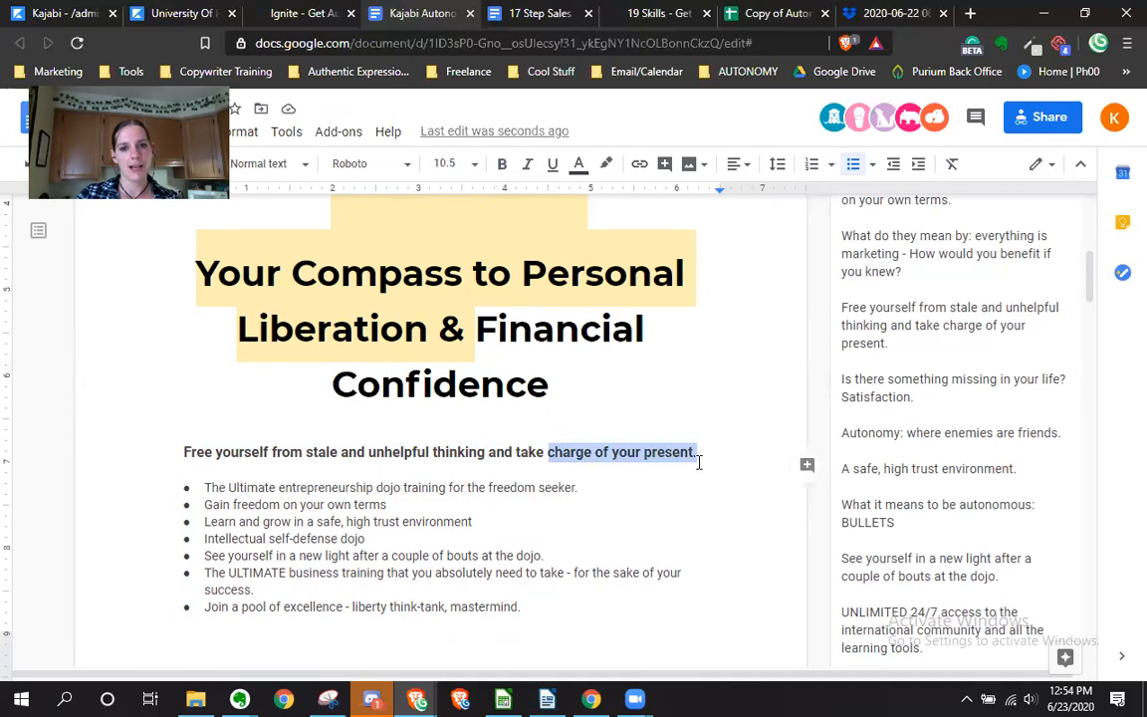
left_click(542, 453)
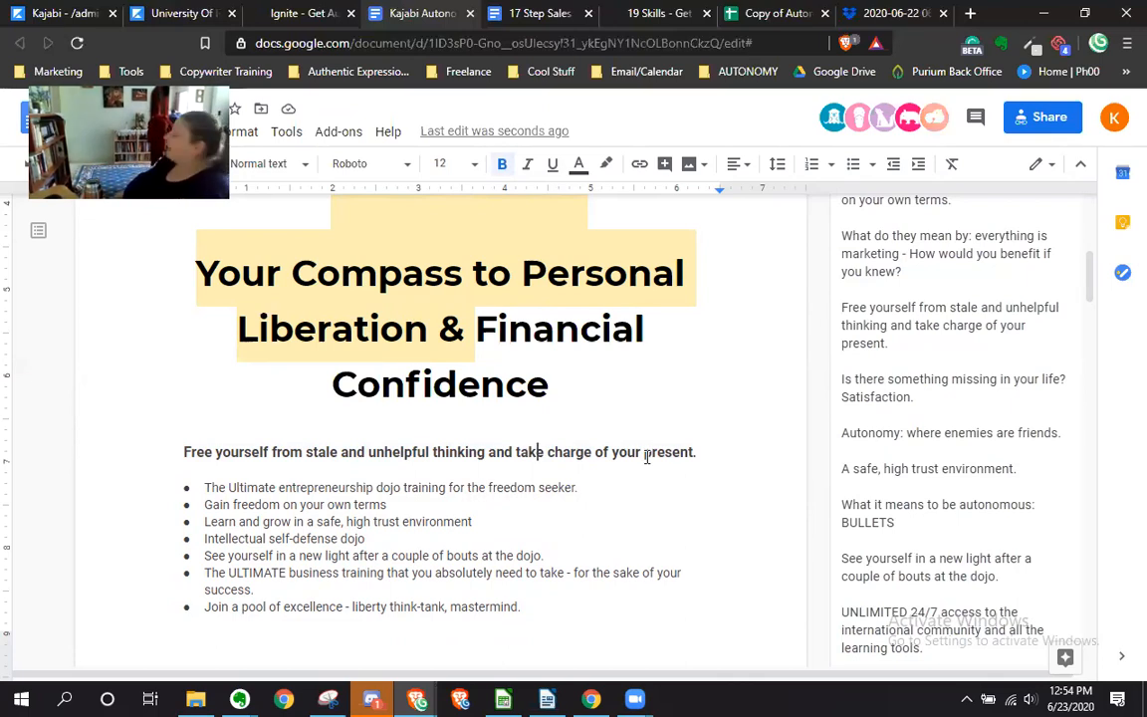
left_click(700, 453)
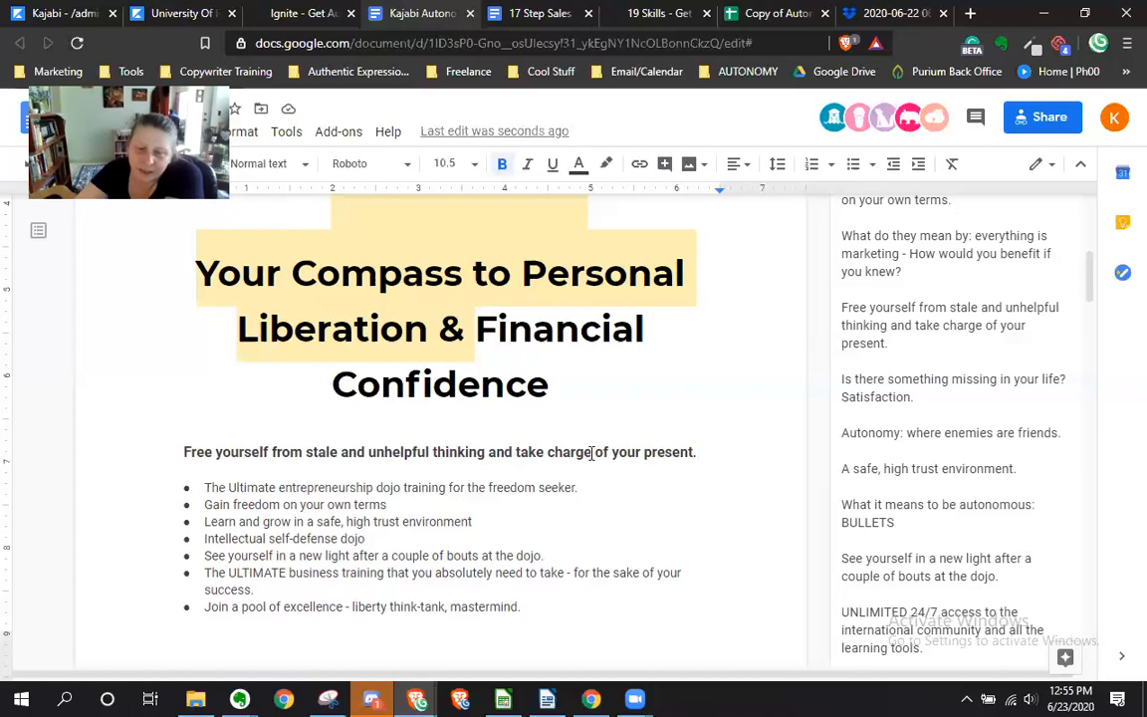
left_click_drag(594, 452, 694, 454)
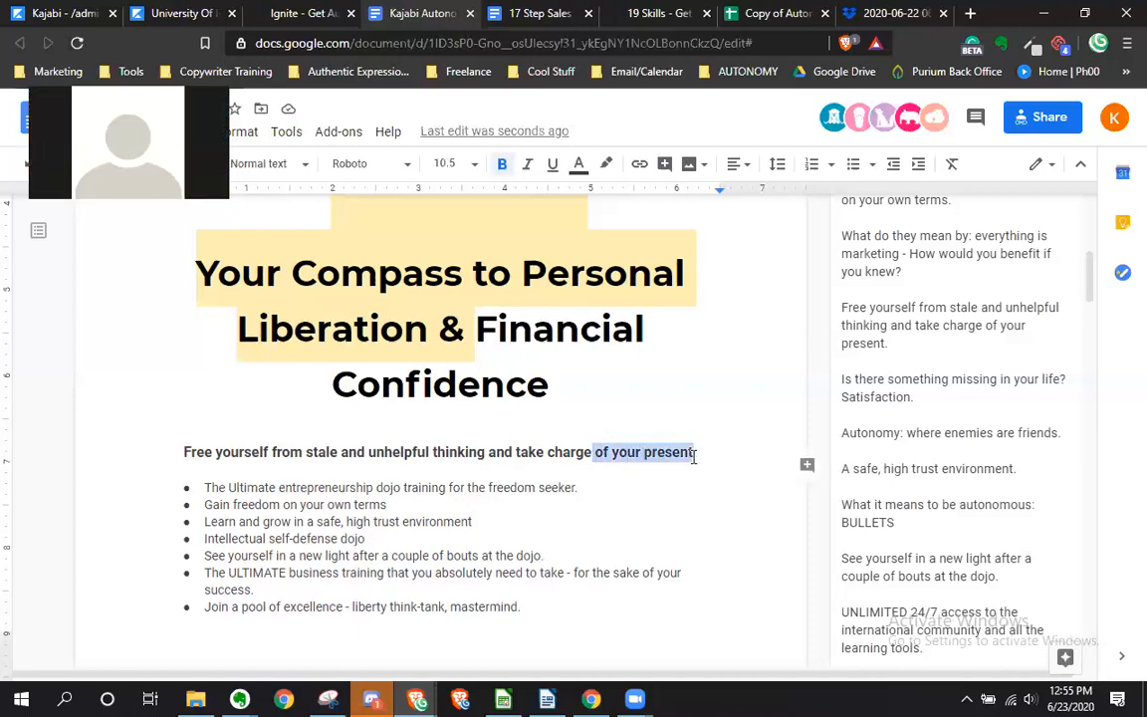
left_click(694, 454)
type(".")
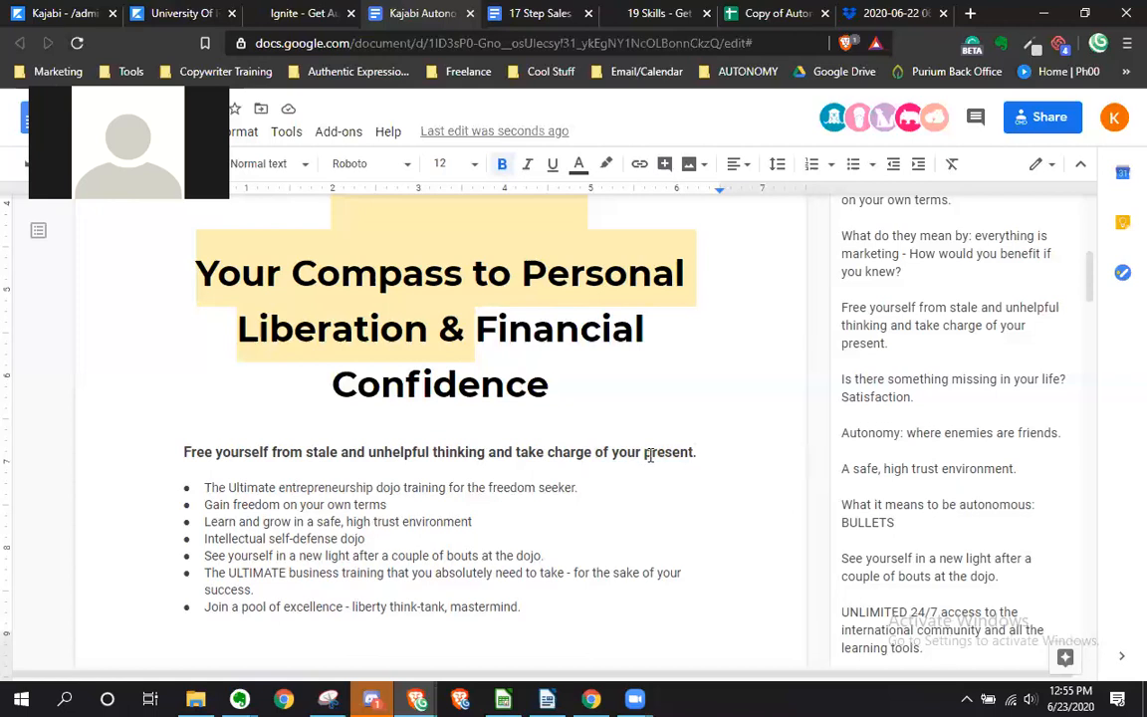
left_click_drag(647, 453, 694, 456)
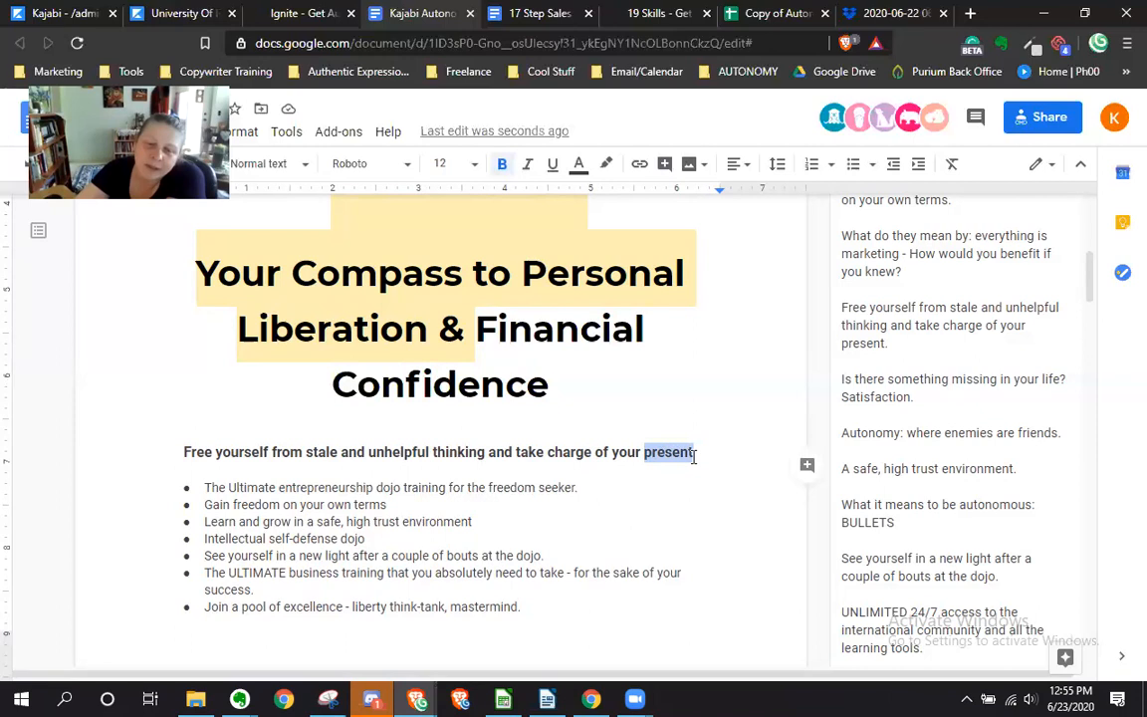
left_click(695, 456)
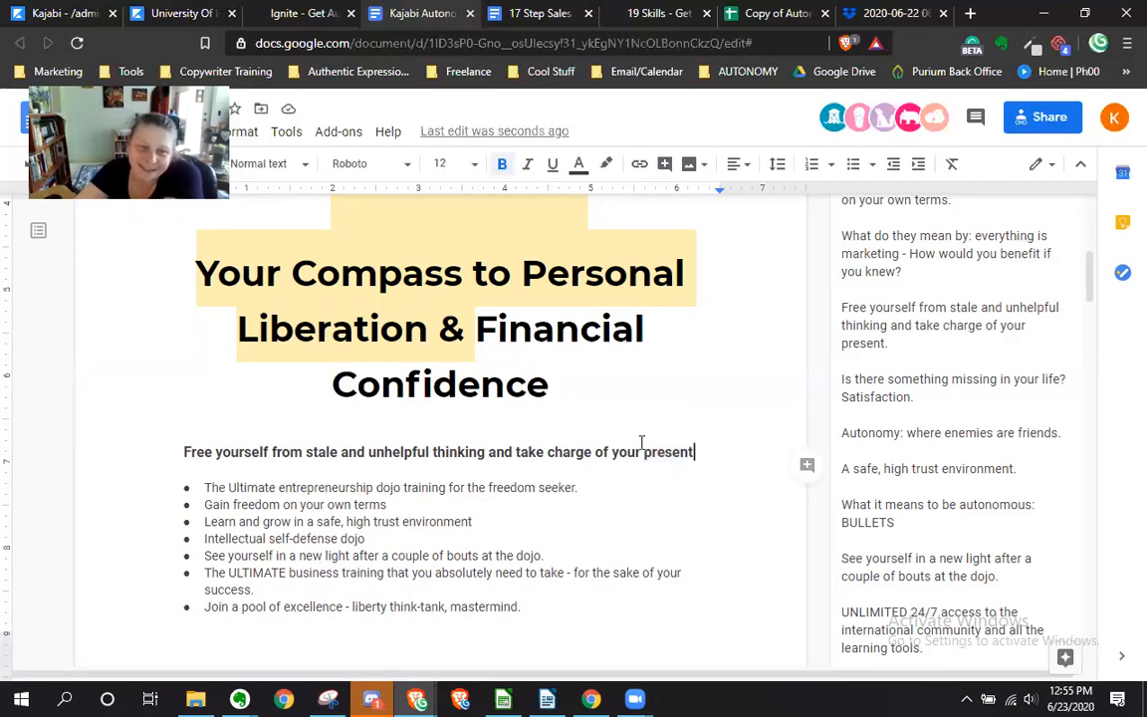
Shorten the bold subheadline to "Free yourself from stale and unhelpful thinking and take charge", without a closing period
left_click_drag(595, 453, 694, 456)
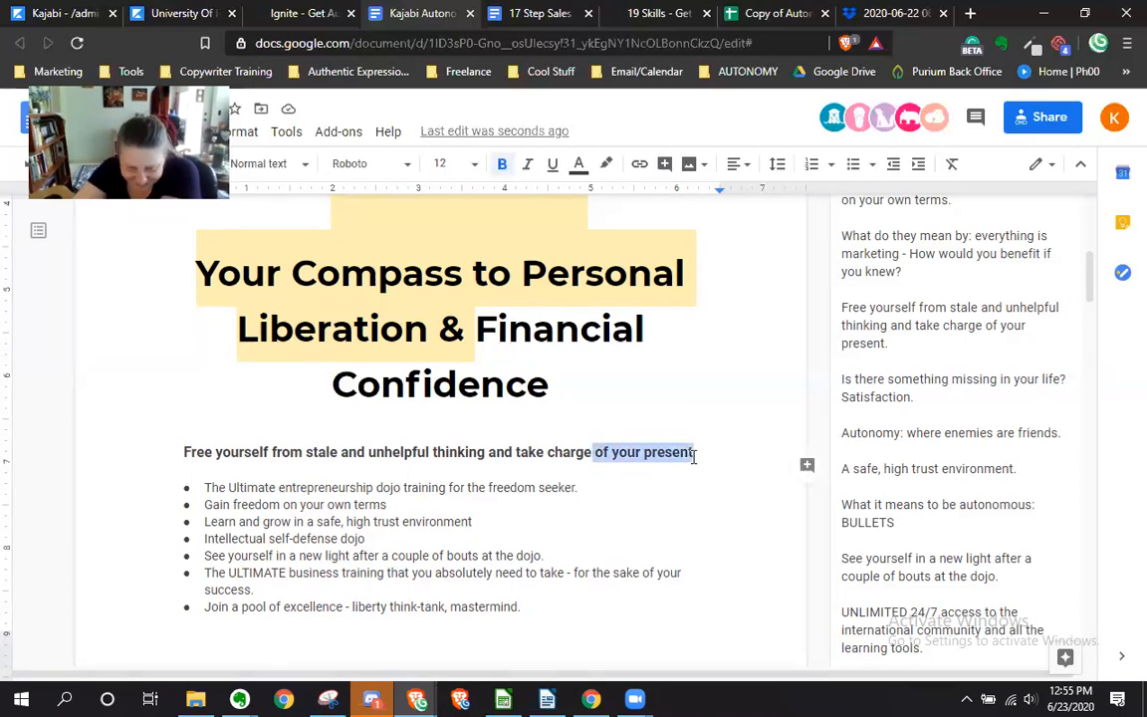
key("BackSpace")
type(".")
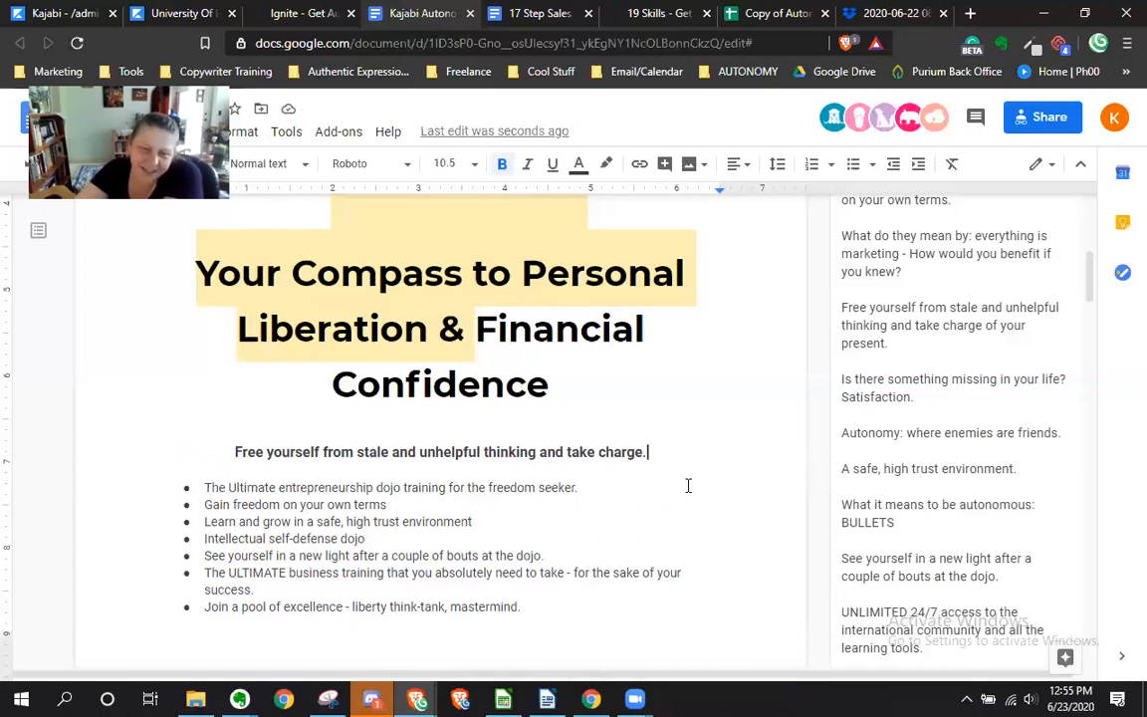
key("BackSpace")
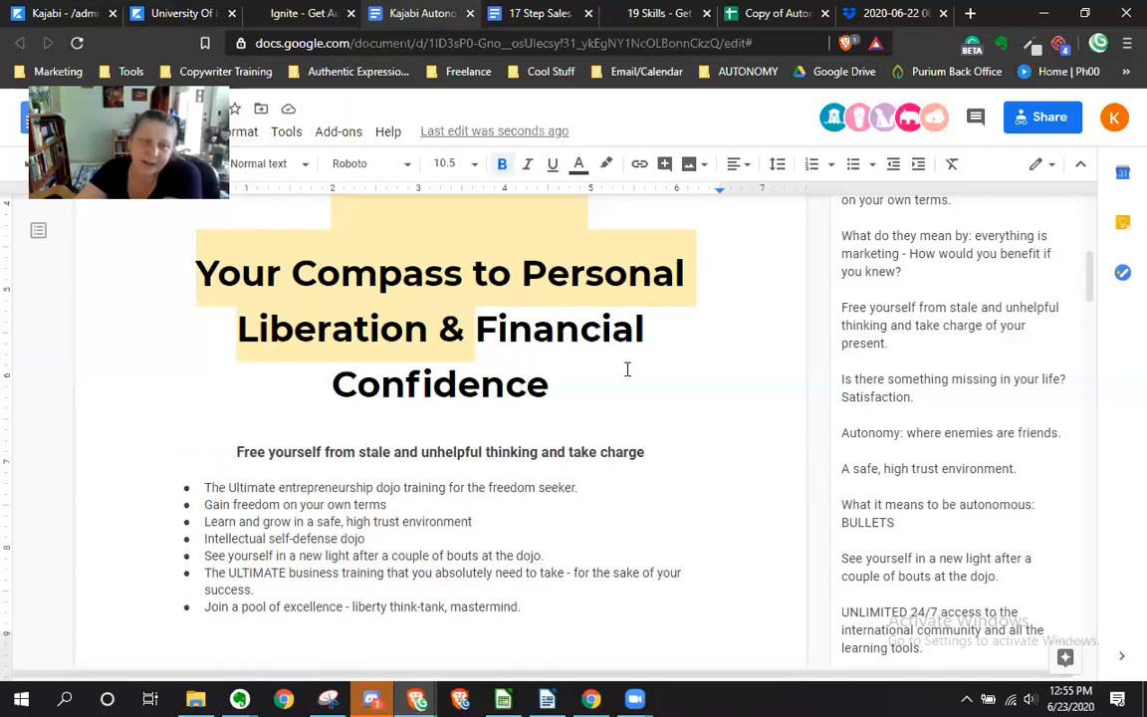
Review the University of Reason home page's sections and the 17 Step Sales guide, and return to the Kajabi Autonomy document
scroll(628, 369, "down", 1)
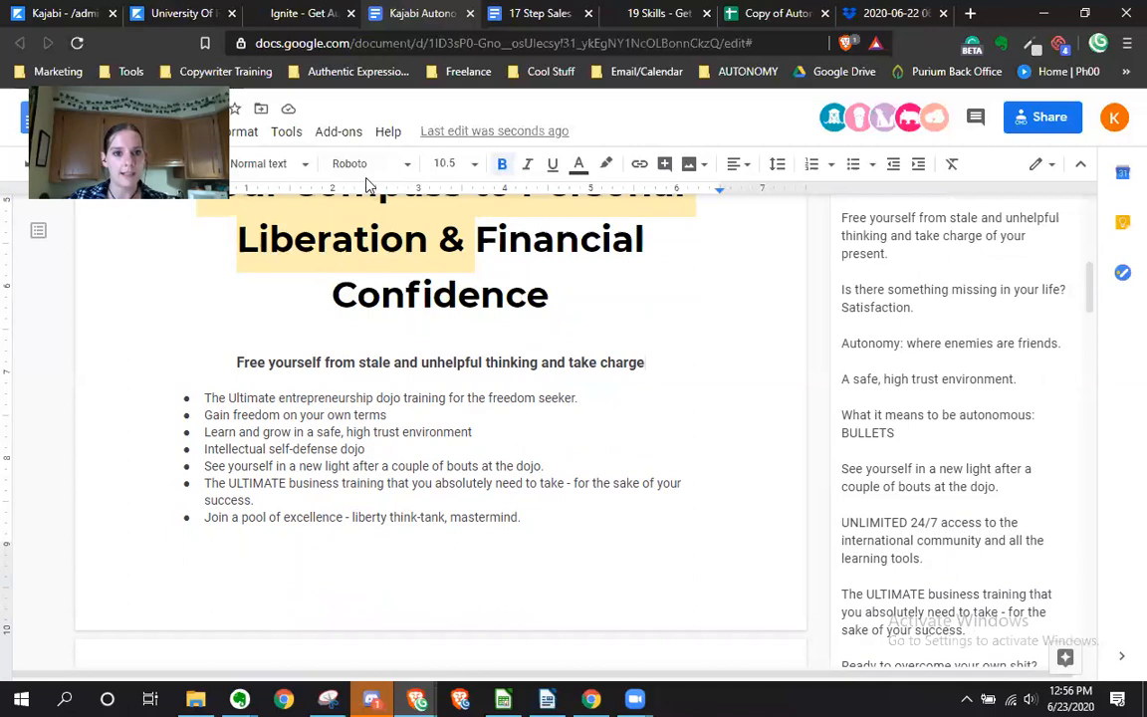
scroll(405, 335, "up", 2)
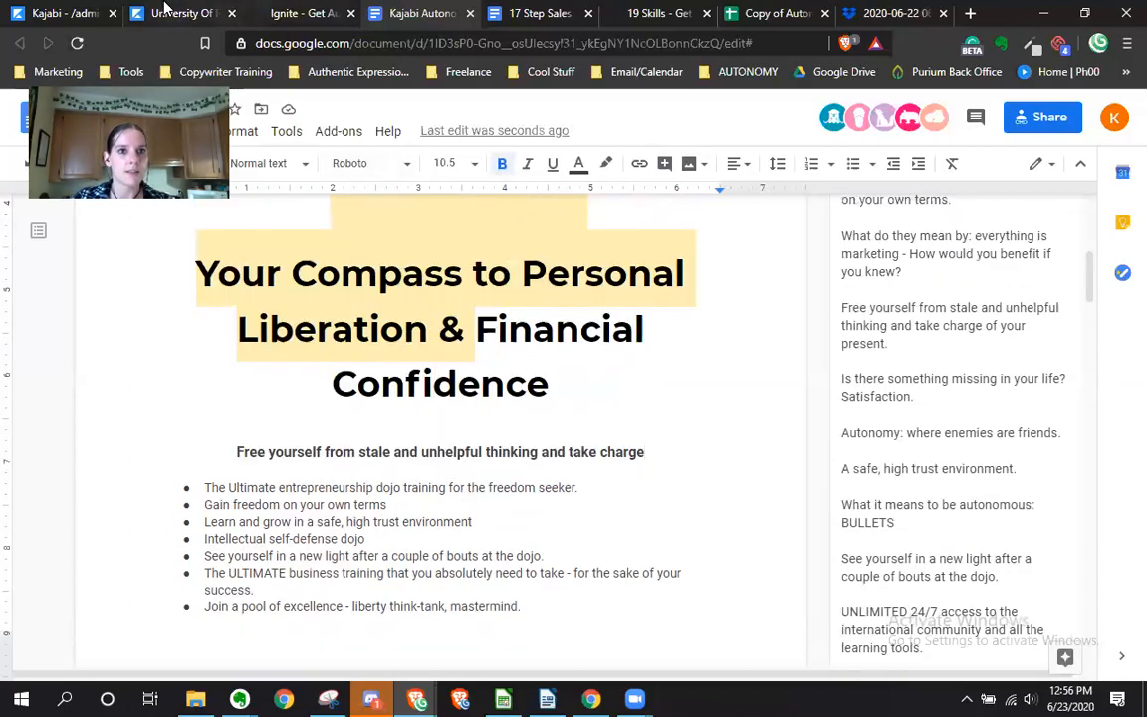
left_click(164, 10)
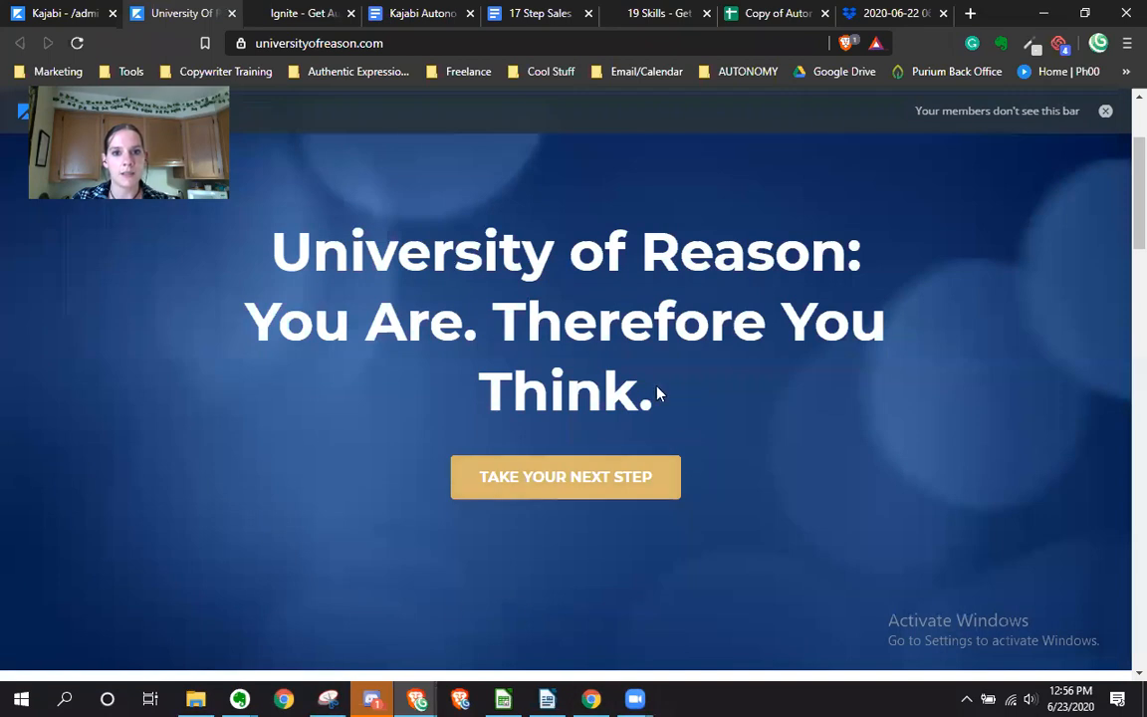
scroll(403, 402, "down", 5)
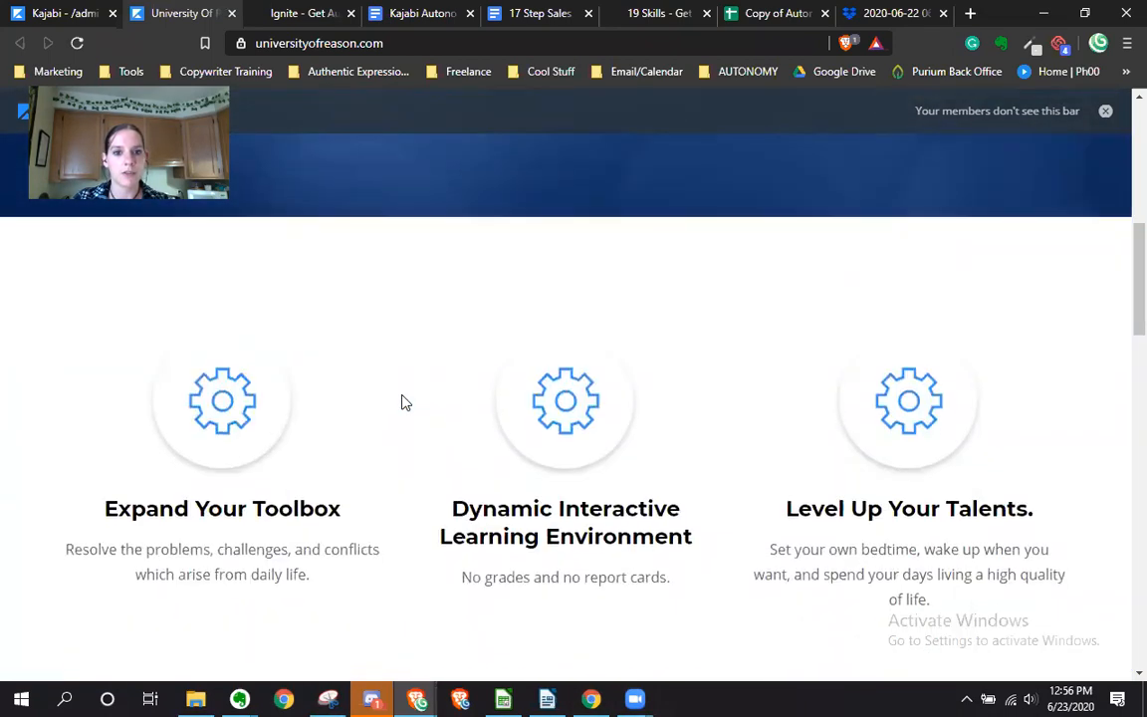
scroll(383, 370, "up", 1)
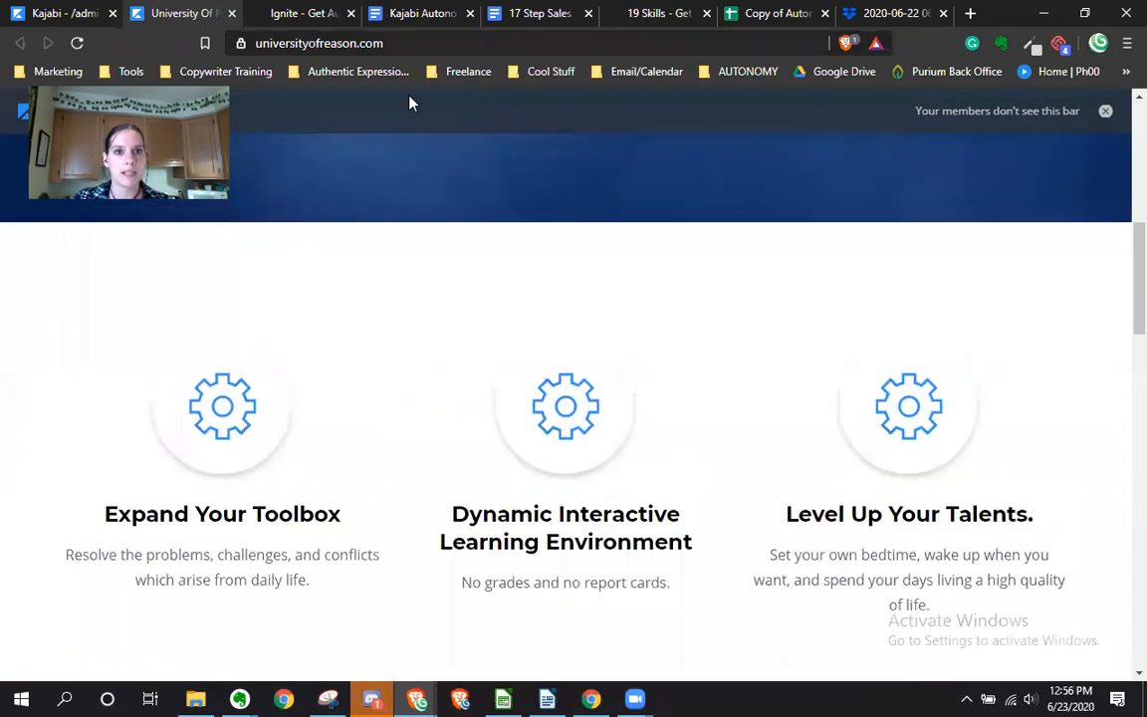
left_click(518, 12)
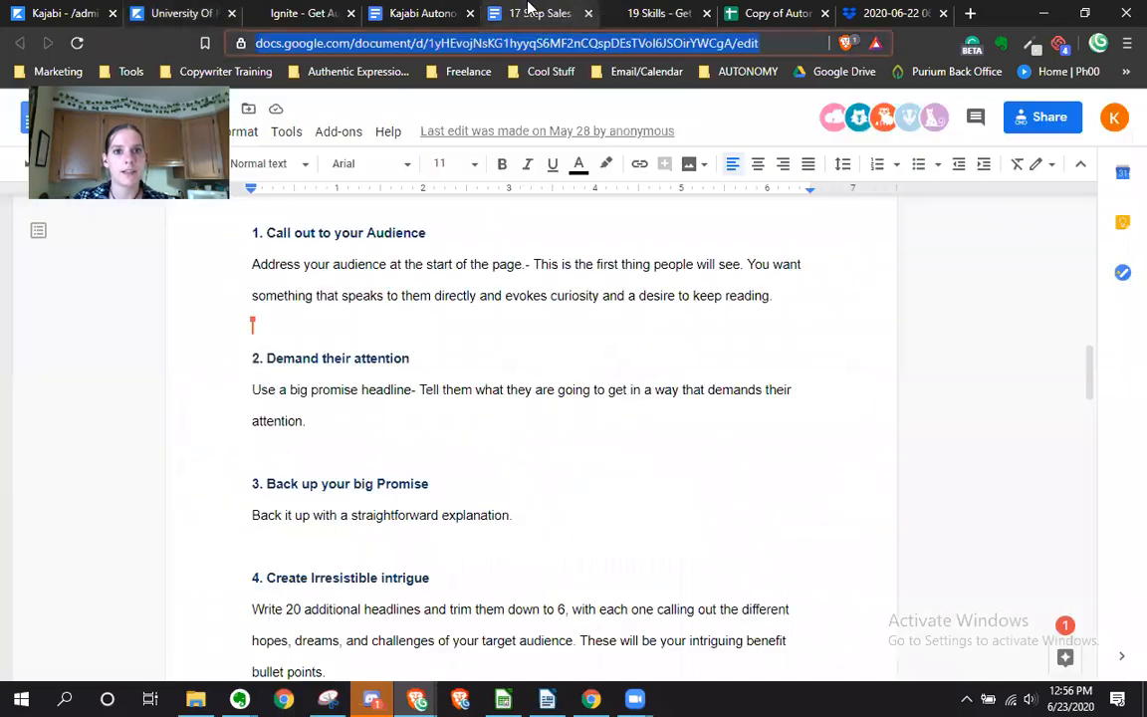
left_click(447, 11)
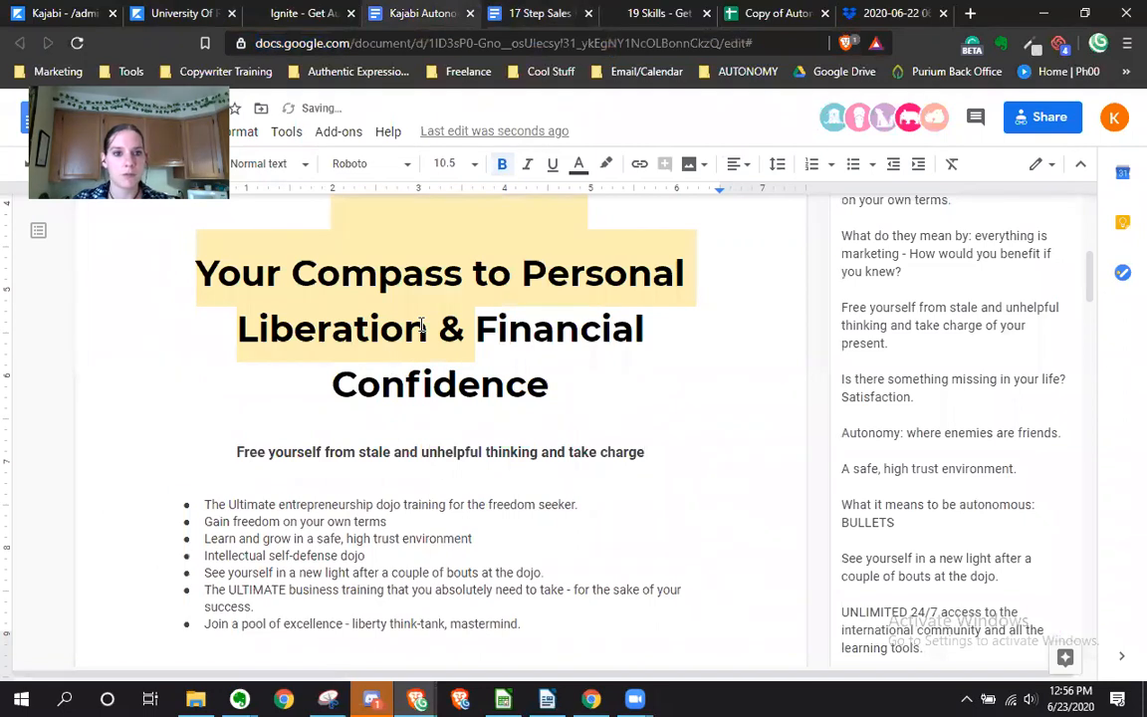
Add the centred bold line "What is personal autonomy?" between the subheadline and the benefit bullets
scroll(440, 468, "down", 1)
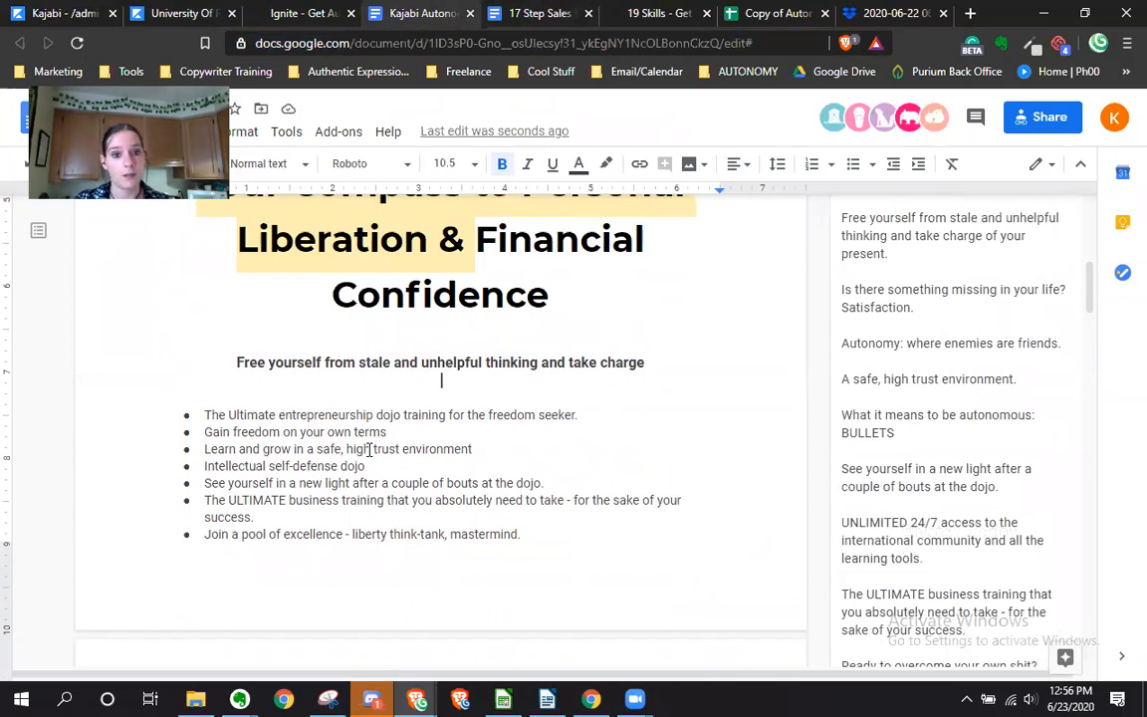
key("Return")
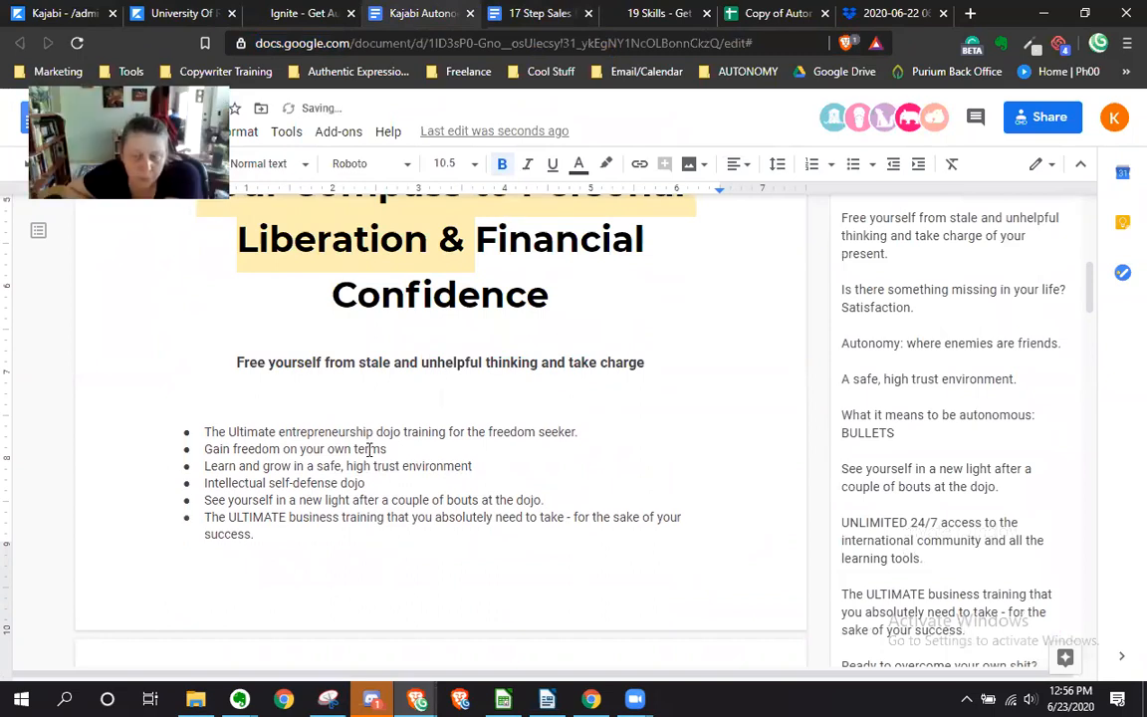
type("Wha")
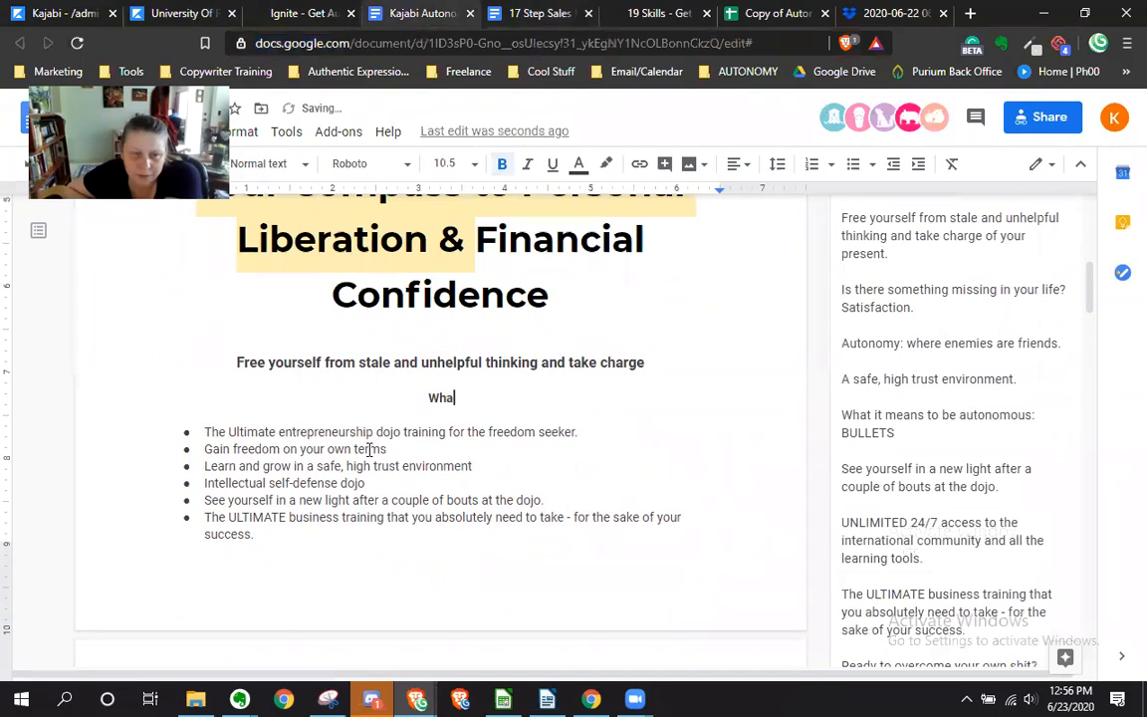
type("t is personal autonomy?")
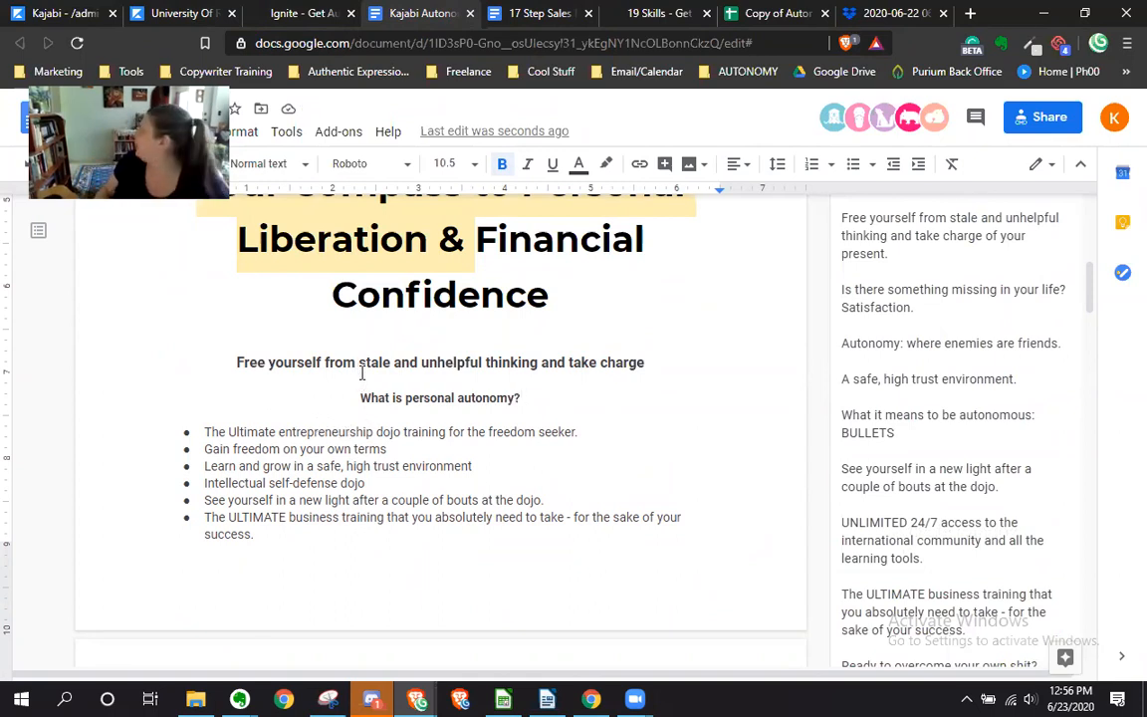
Add the bold bullet "Freedom on your own terms" under the personal autonomy question, with an empty line between them
scroll(362, 374, "down", 2)
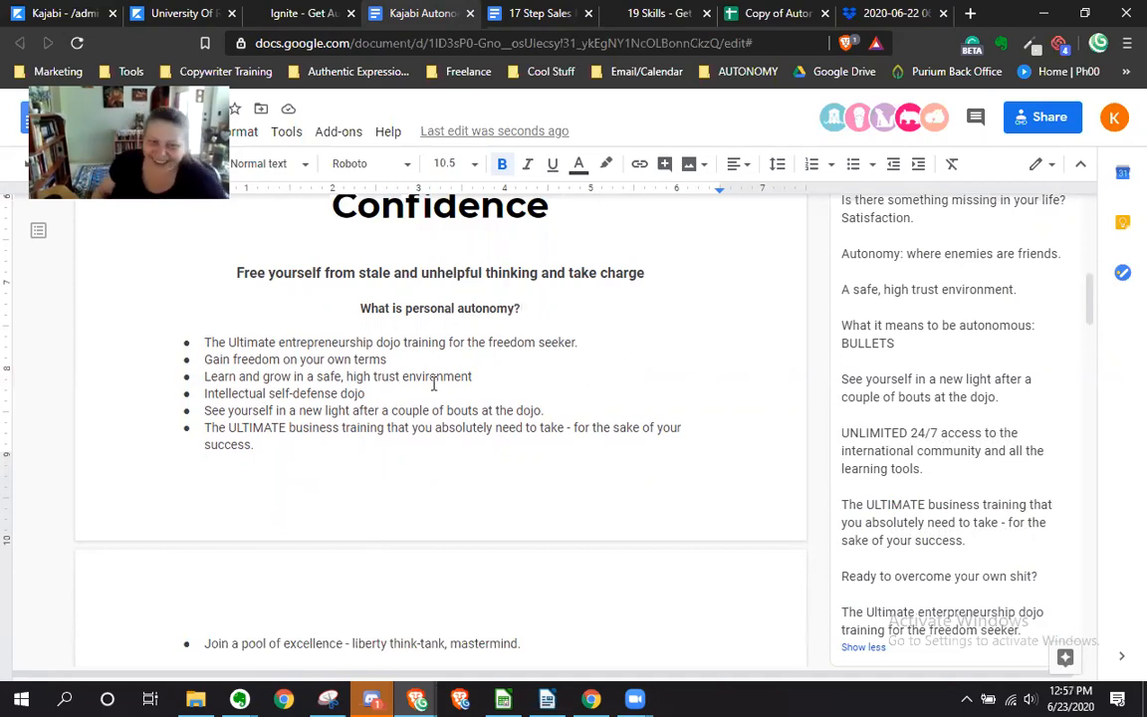
key("Return")
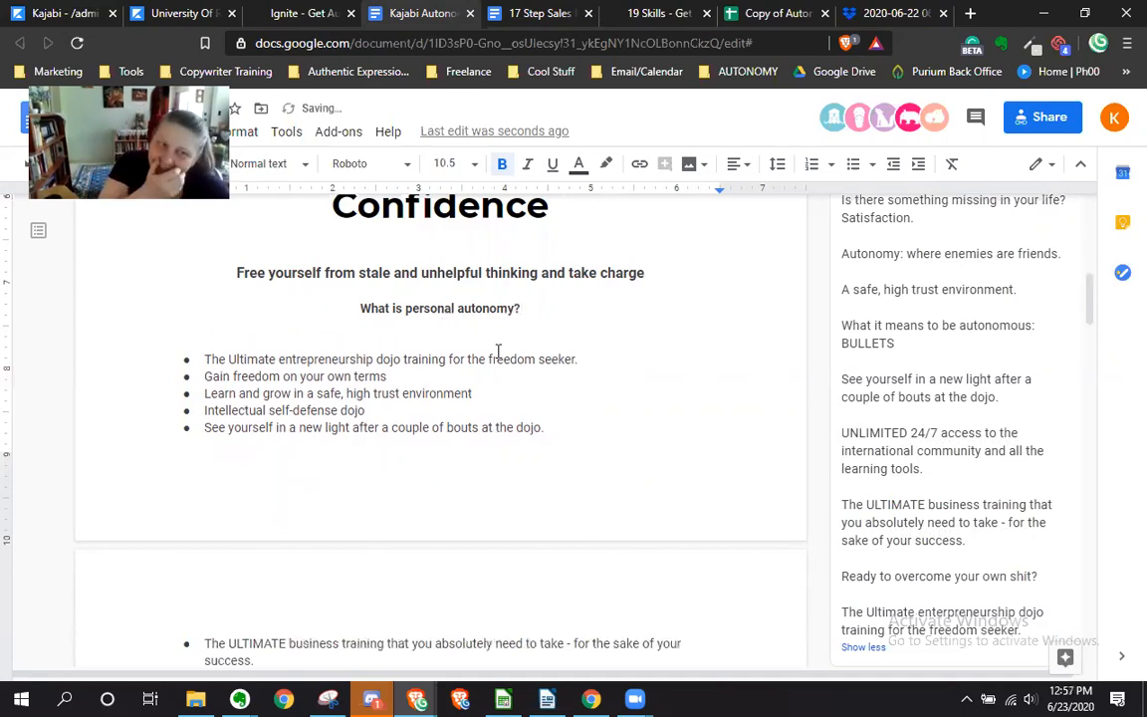
left_click(739, 163)
left_click(664, 196)
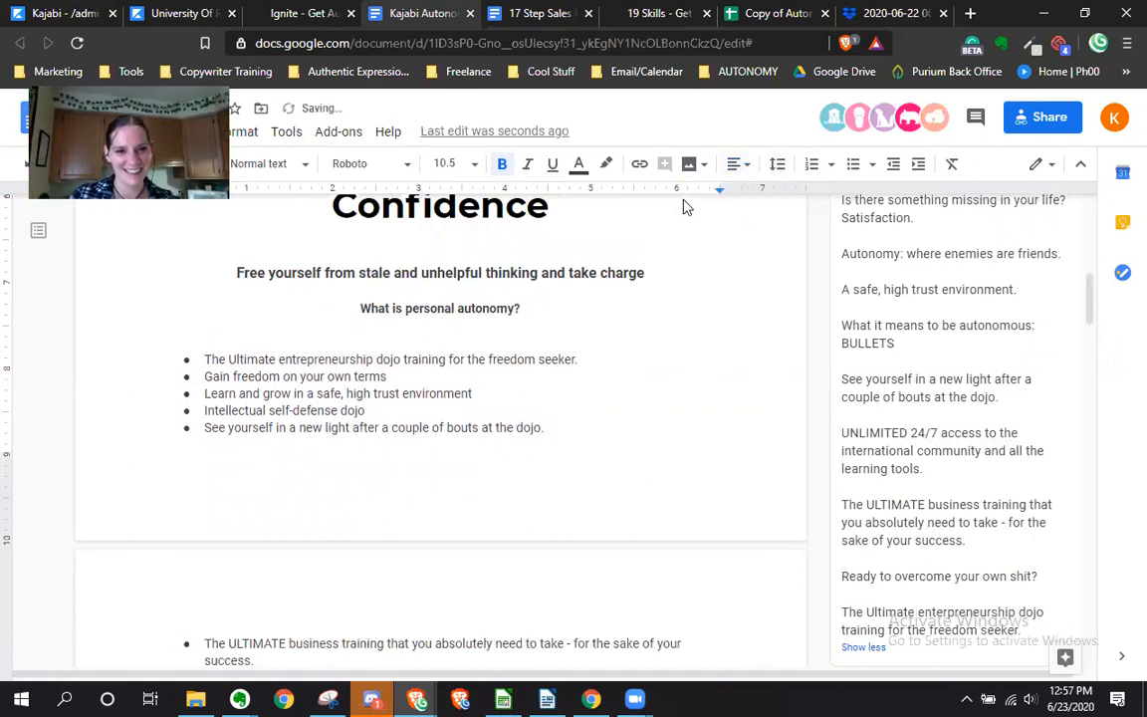
left_click(852, 165)
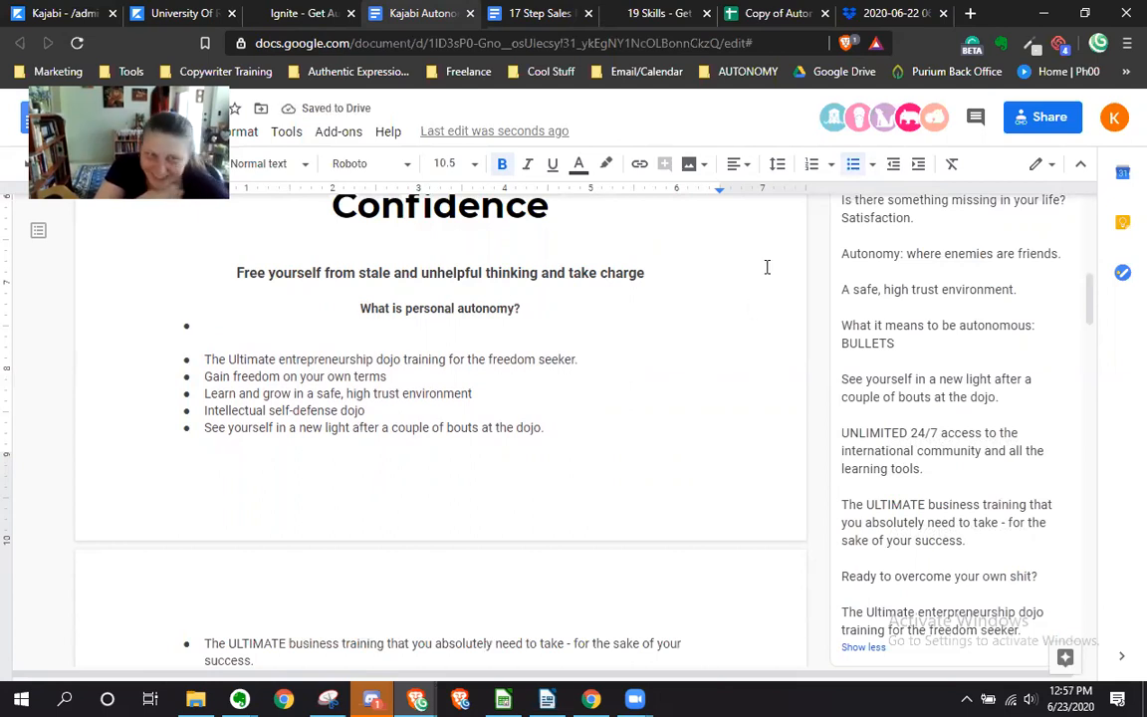
type("F")
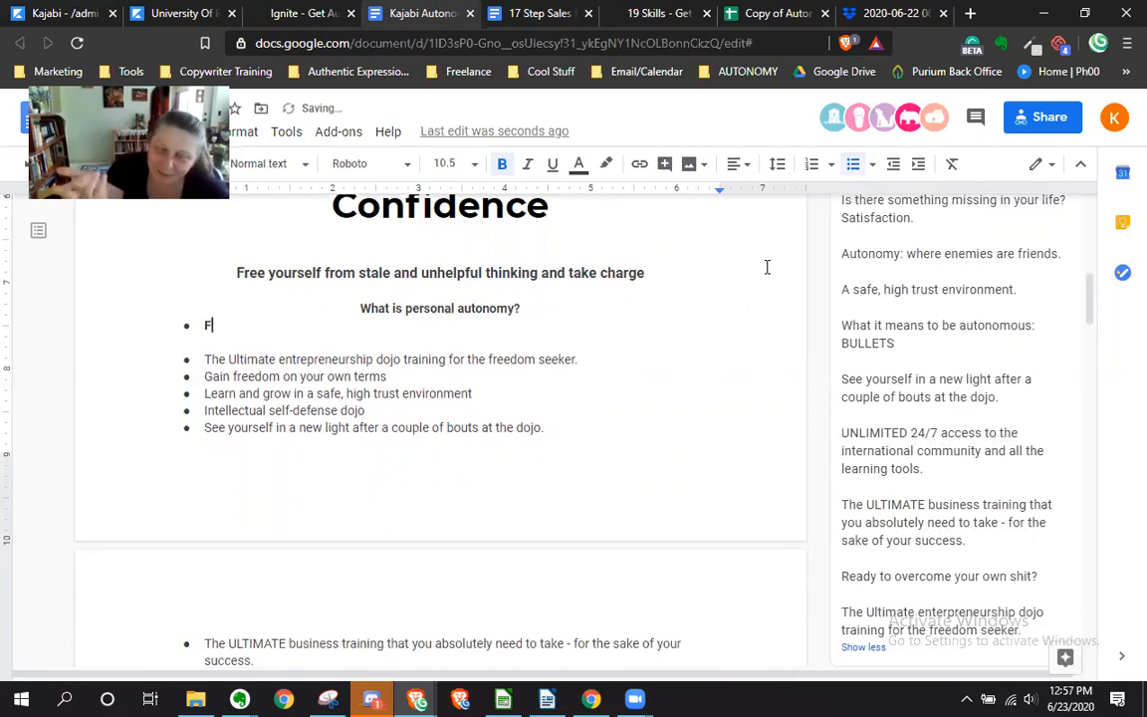
type("reedom on your own")
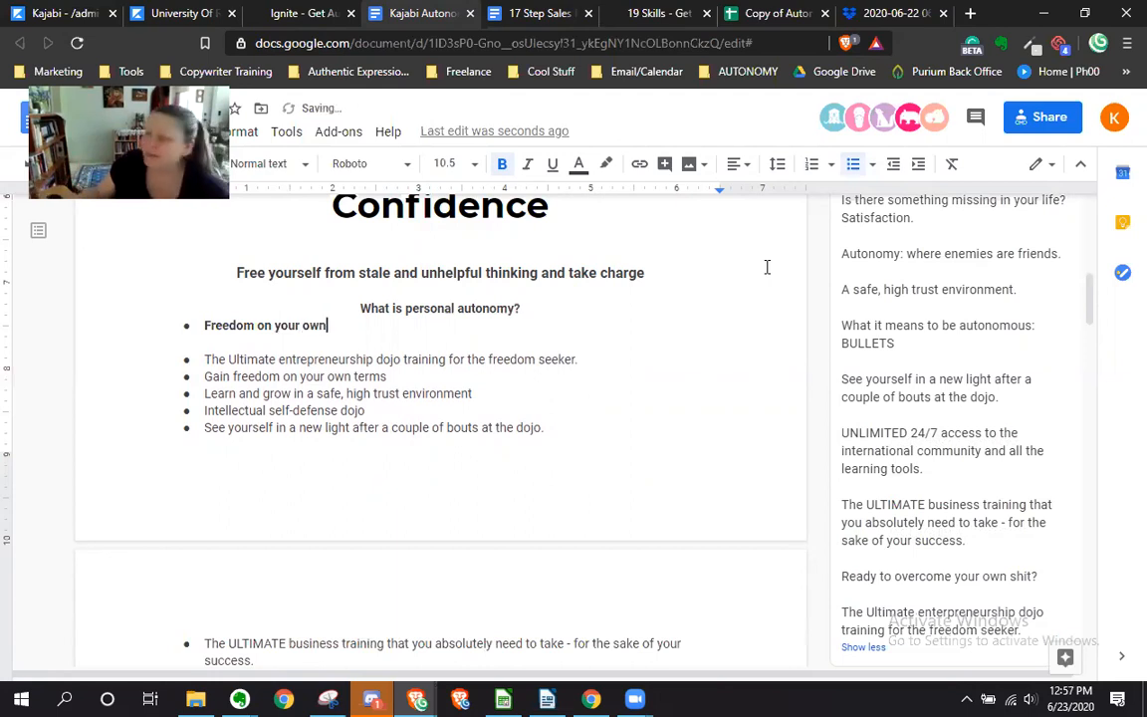
type(" terms")
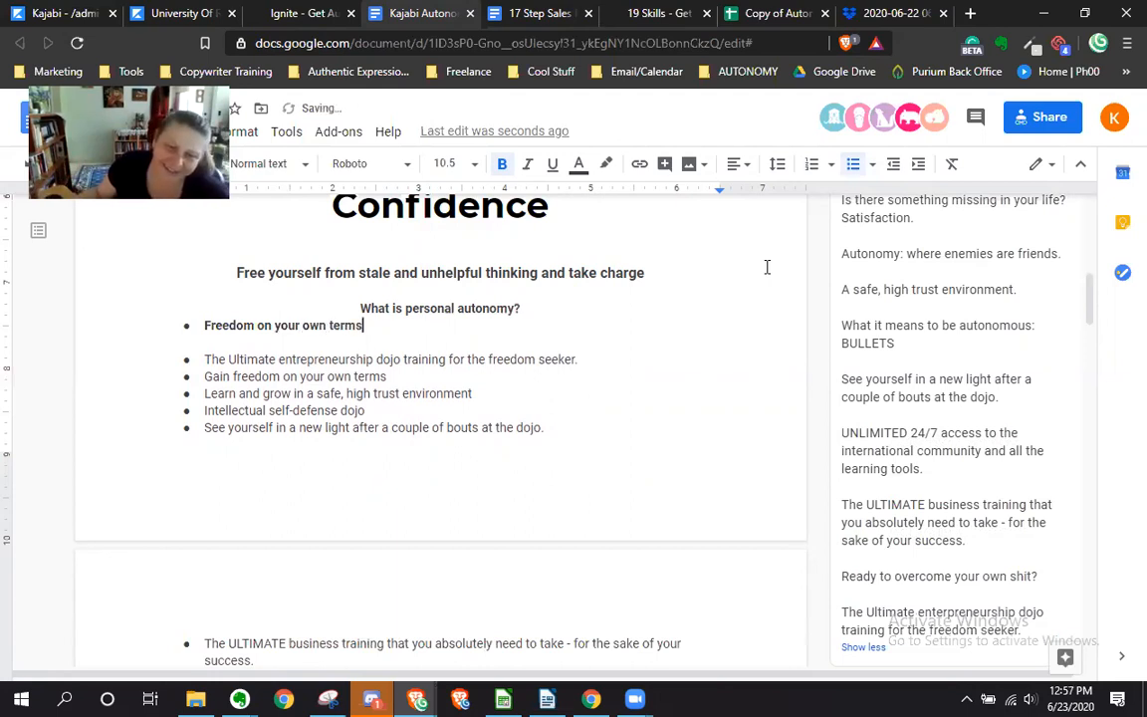
left_click(556, 312)
key("Return")
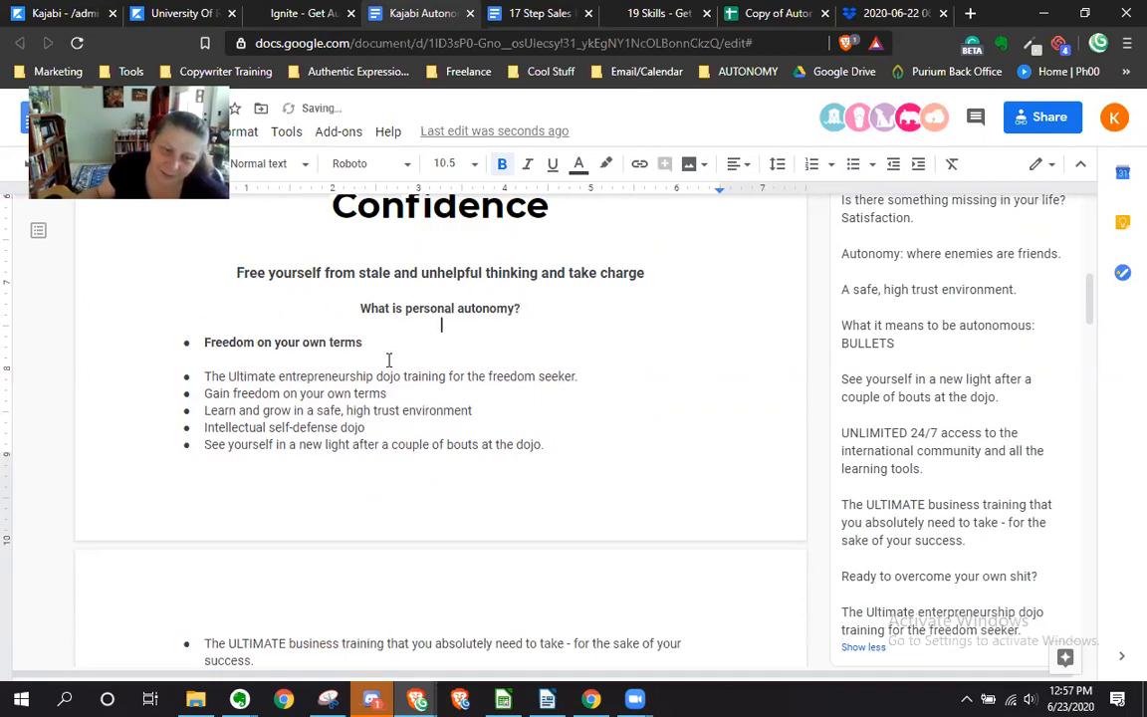
Add the bullets "Bring closure to your open thought loops" and "Finding traction in the direction you want to move" below "Freedom on your own terms"
left_click(419, 342)
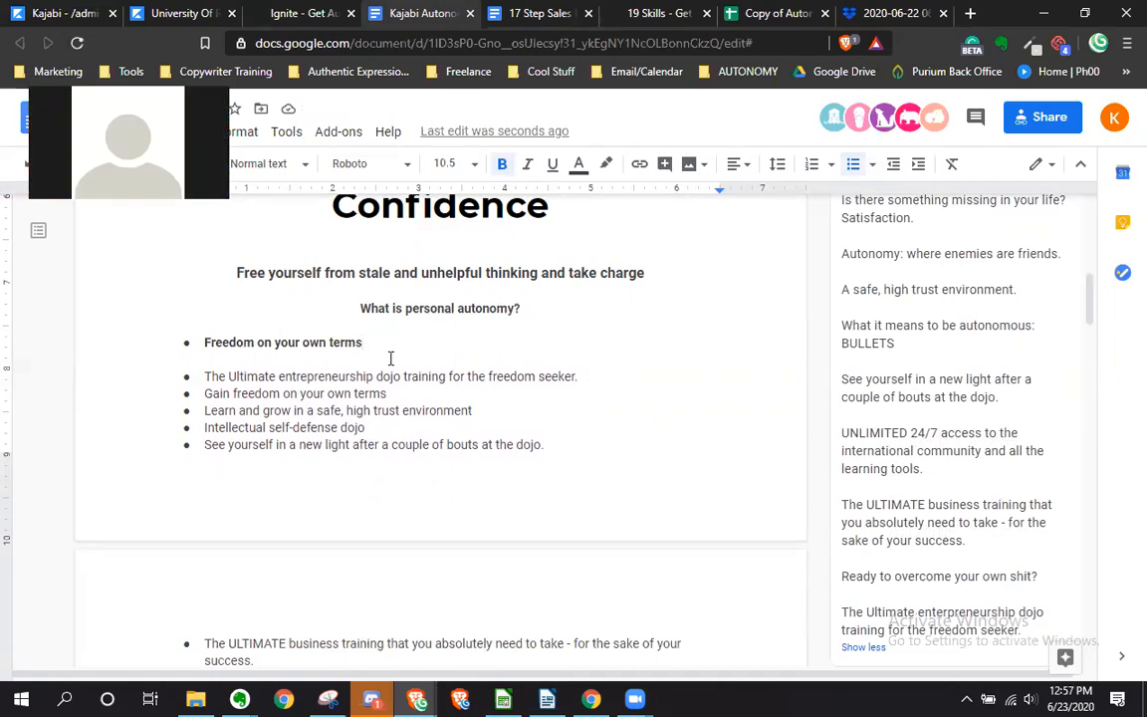
key("Return")
type("Bring closure to your open thought loops")
key("Return")
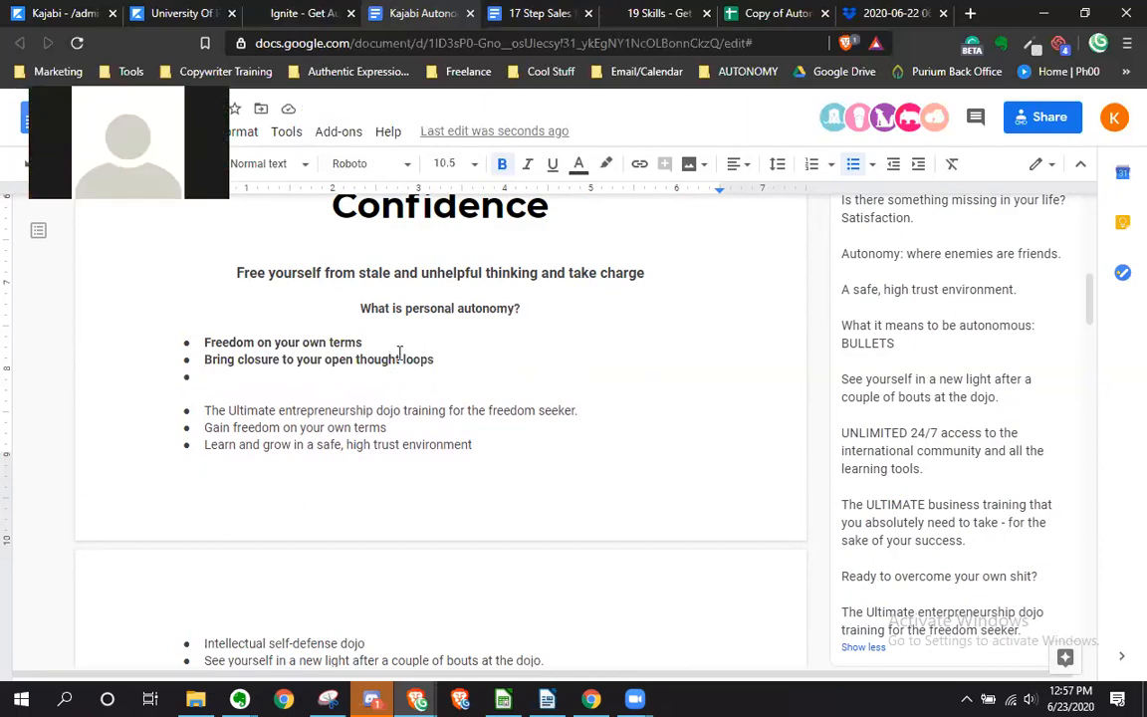
type("Fin")
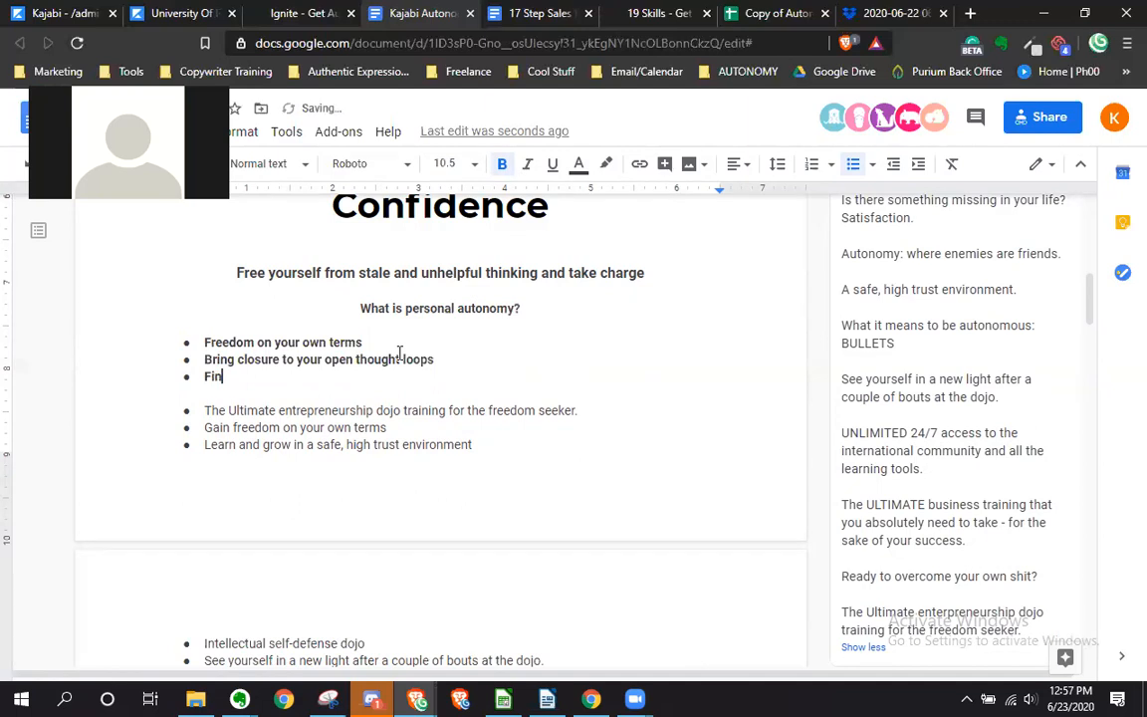
type("ding traction in the direction ")
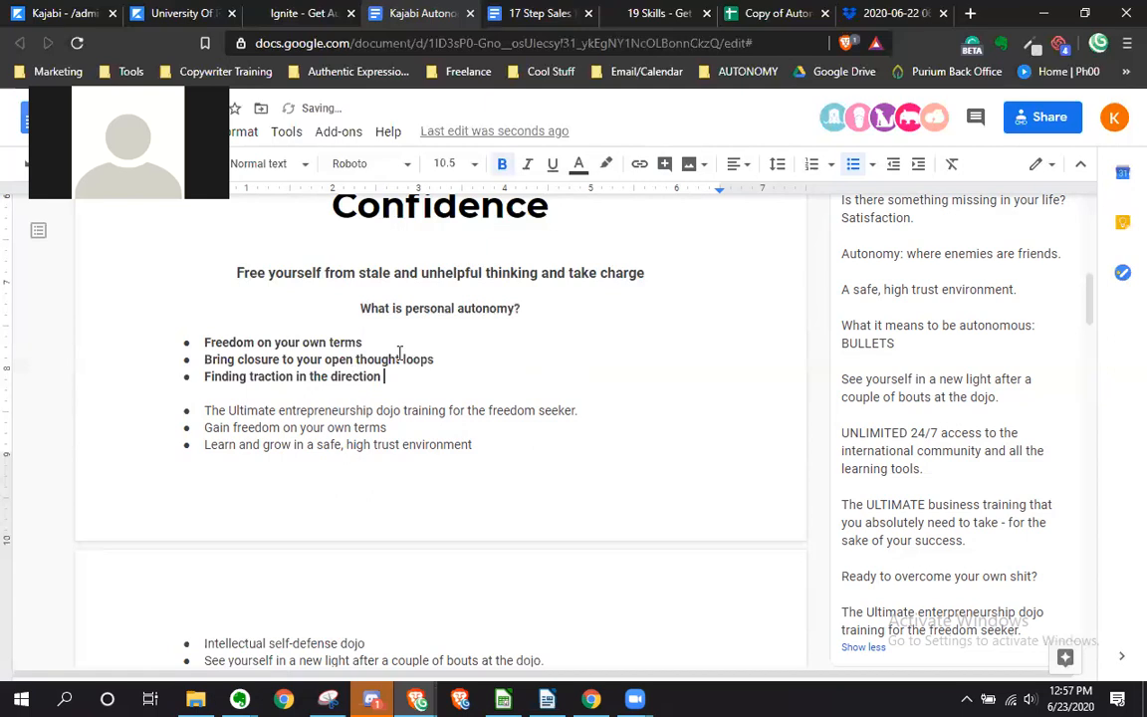
type("you want to move")
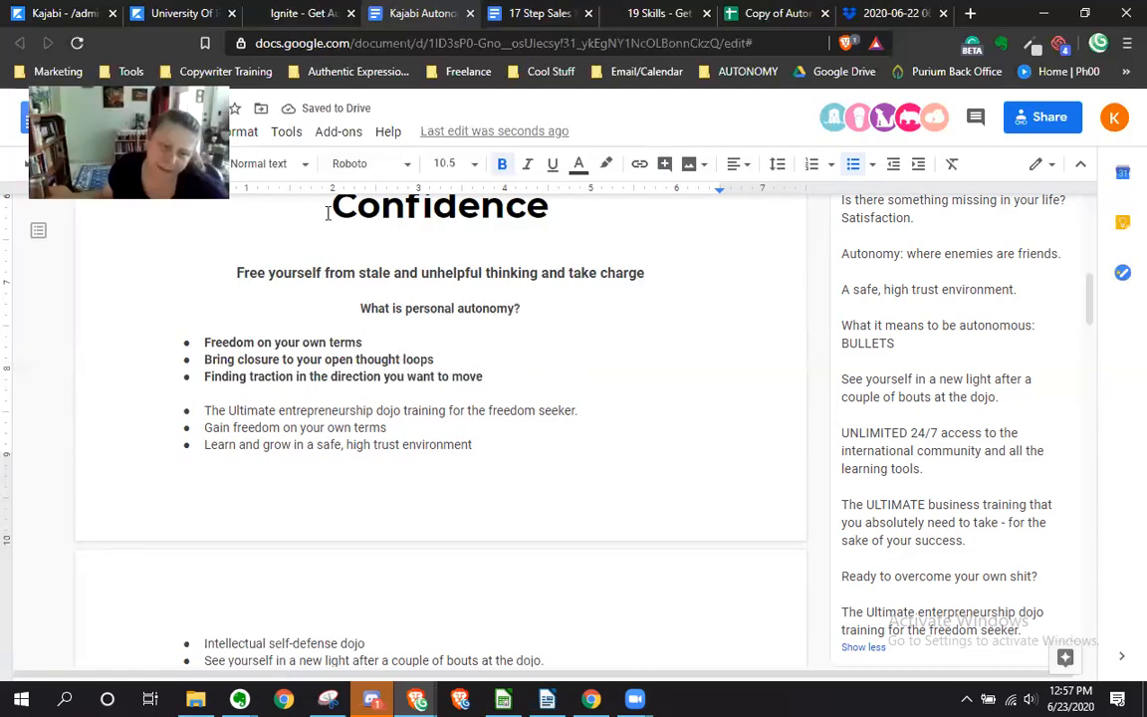
Change "Finding" to "Find" in the bullet about traction in the direction you want to move
left_click(249, 376)
key("BackSpace")
key("BackSpace")
key("BackSpace")
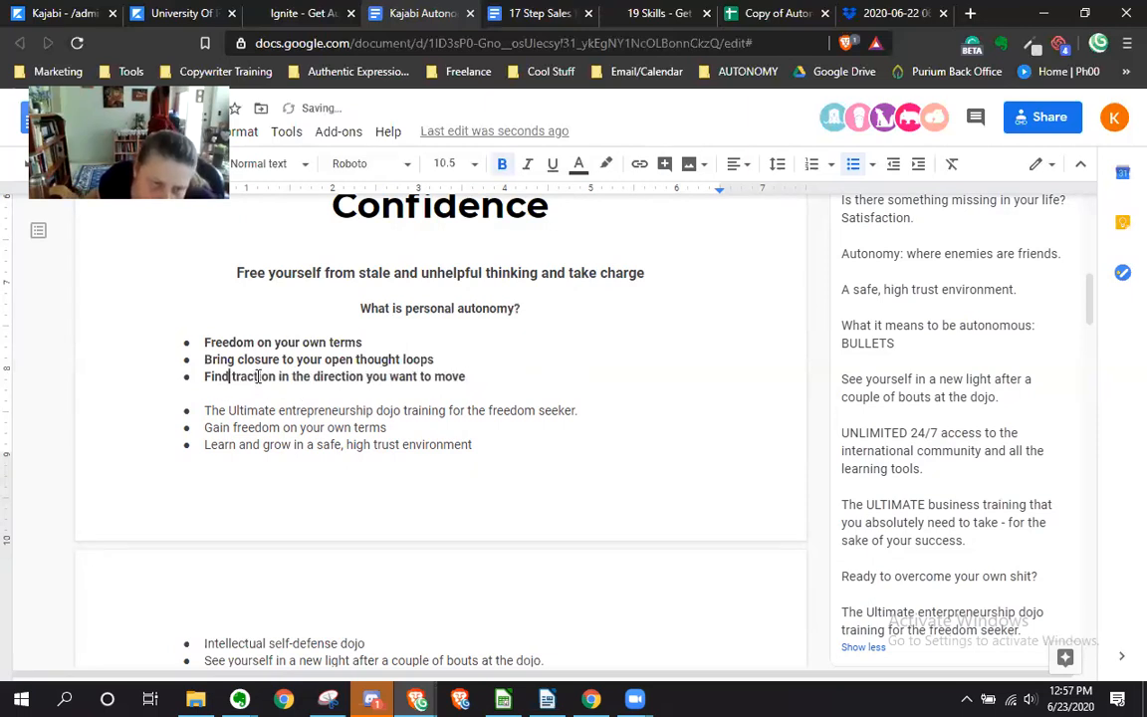
Add the bullets "You are your own best investment" and "Understand you are your own greatest asset" below the bullet about finding traction
left_click(512, 378)
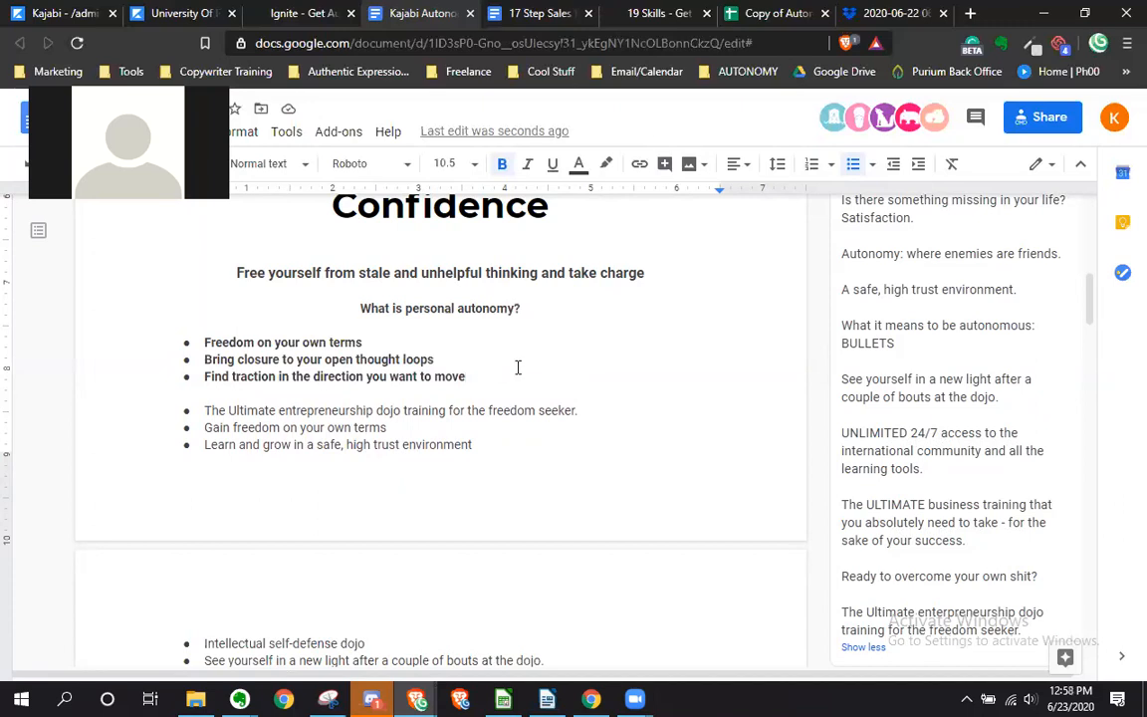
key("Return")
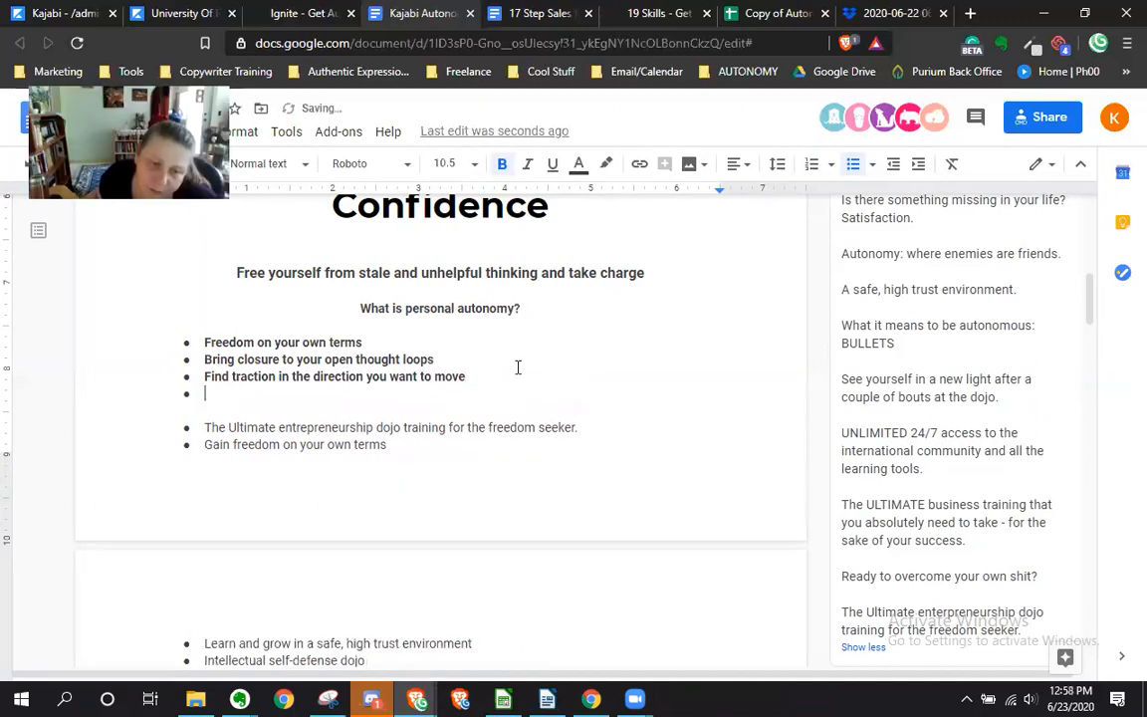
type("You are")
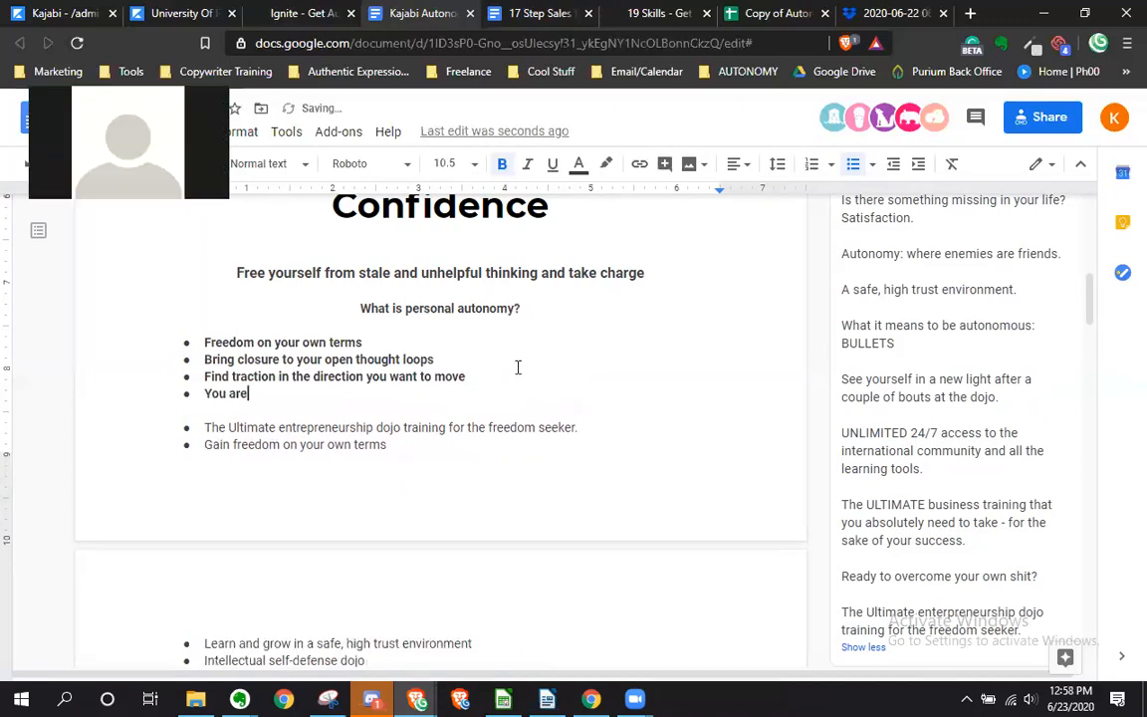
type(" your own best investment")
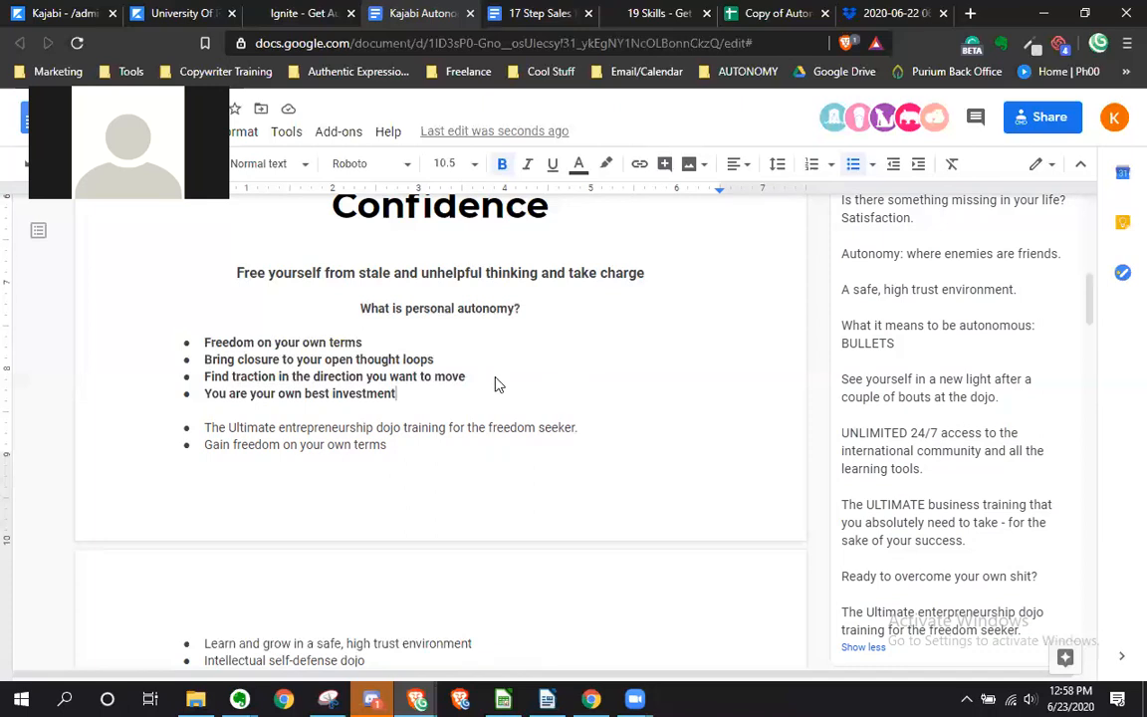
key("Return")
type("Understand")
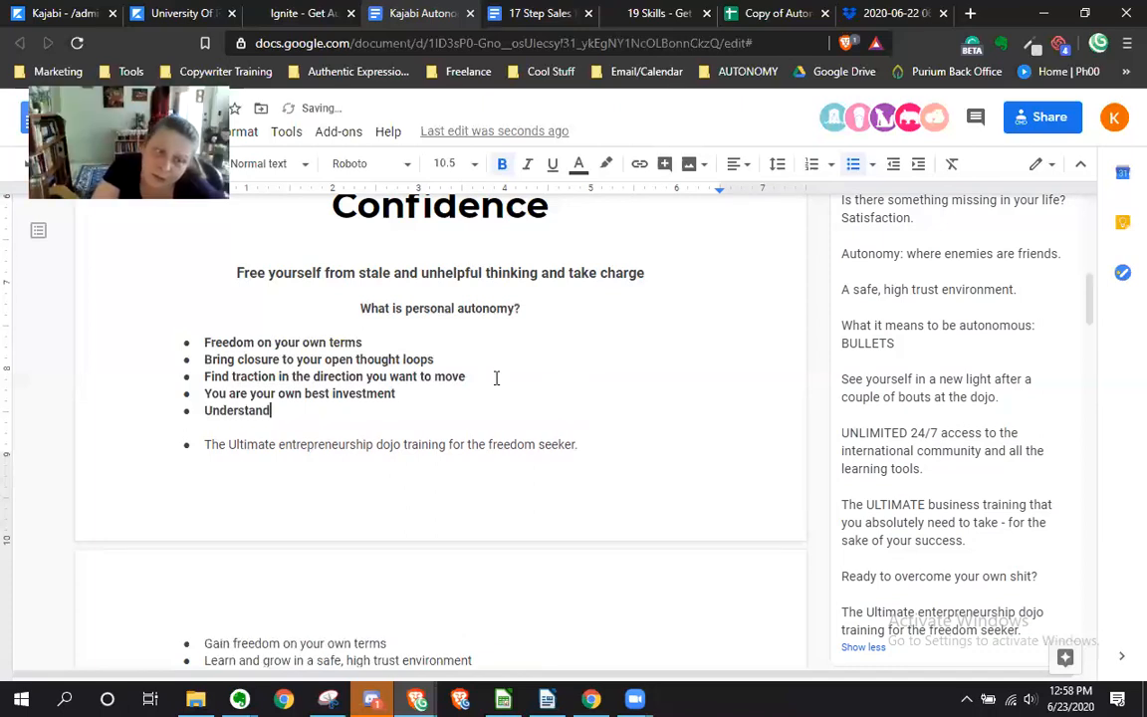
type(" you are your own gre")
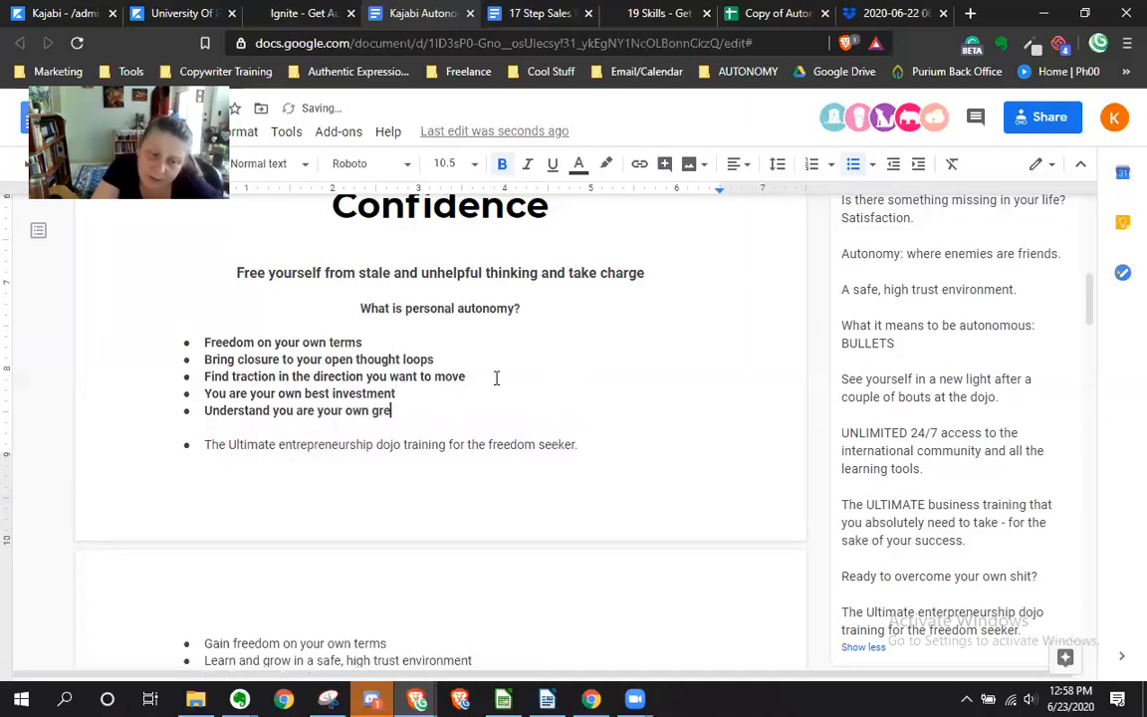
type("atest asset")
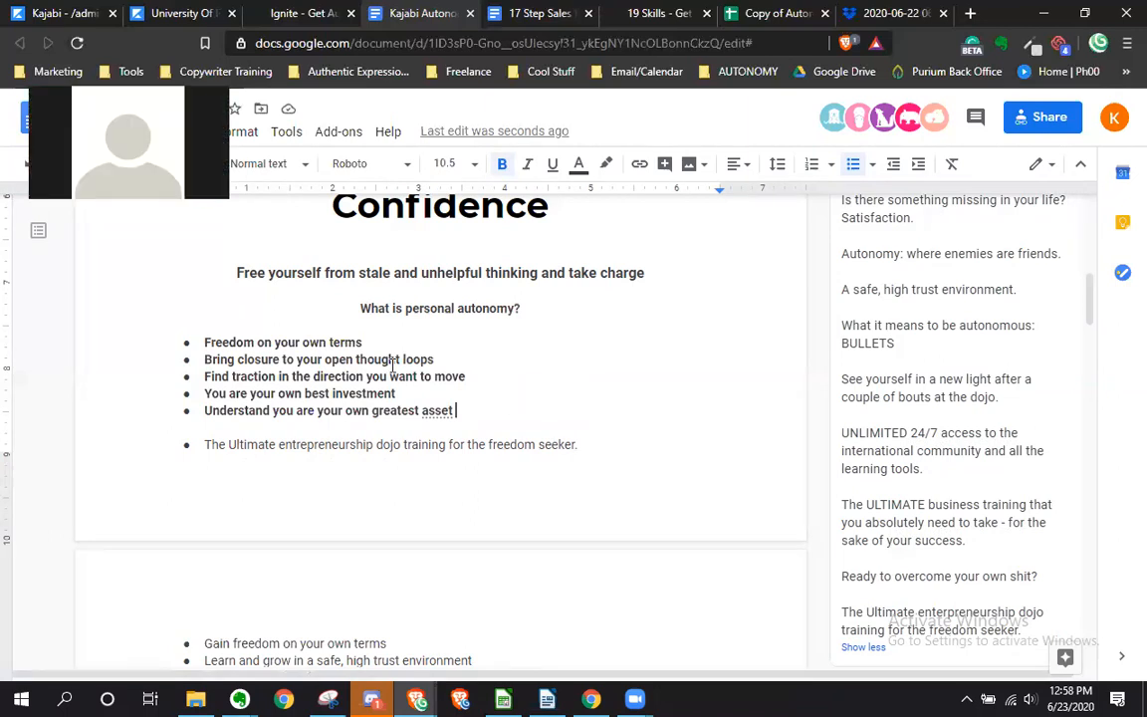
left_click_drag(211, 397, 408, 398)
key("BackSpace")
key("BackSpace")
left_click(489, 399)
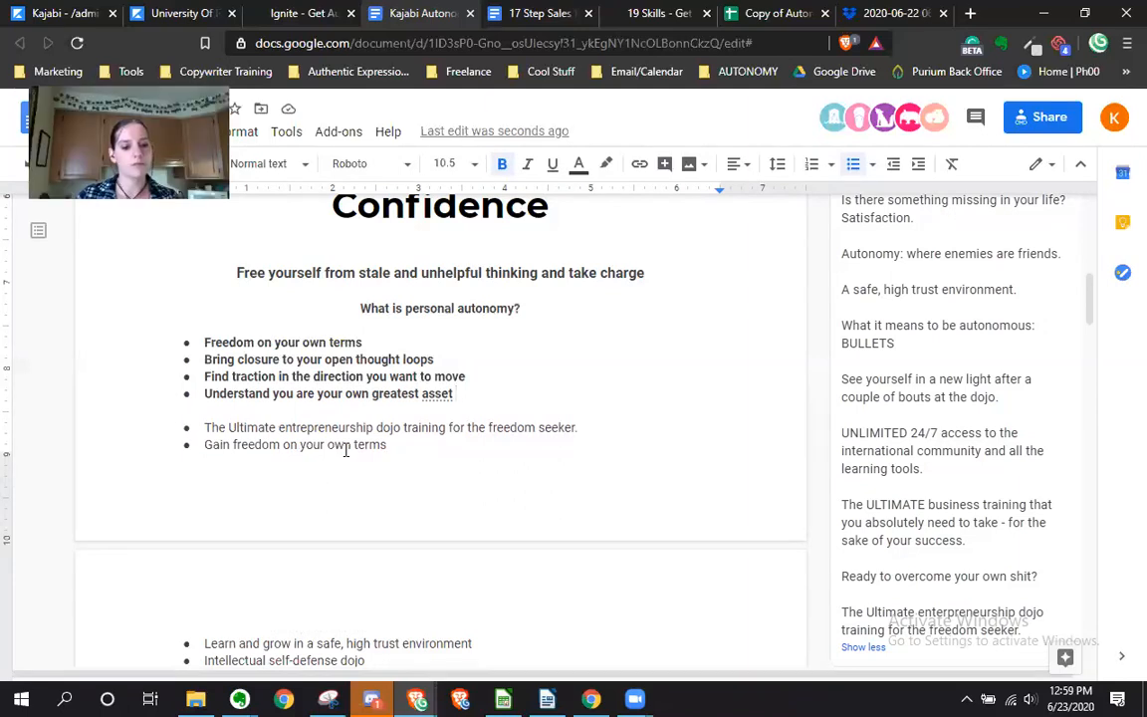
key("ctrl+z")
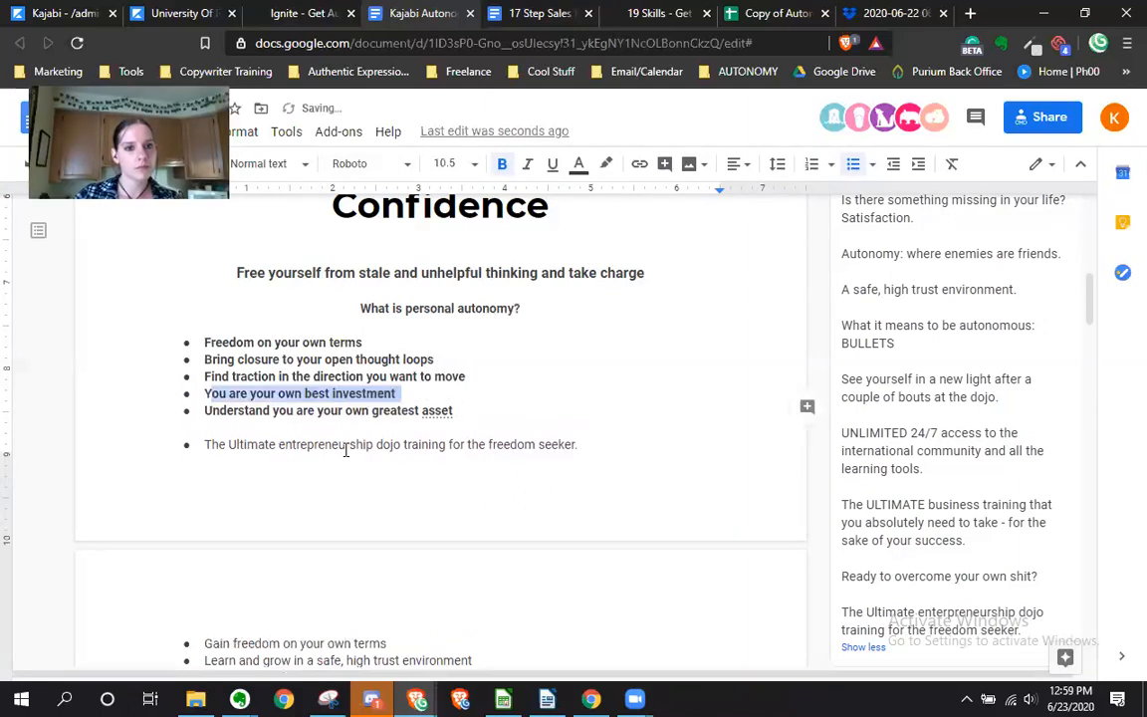
left_click(423, 397)
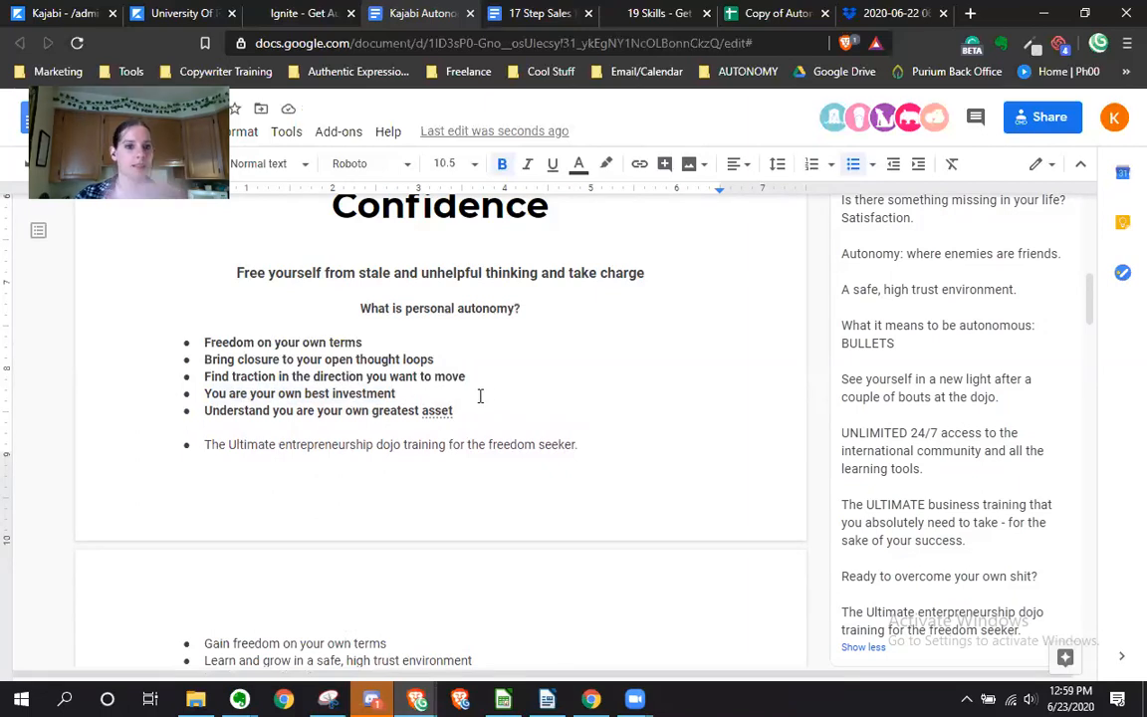
left_click(427, 388)
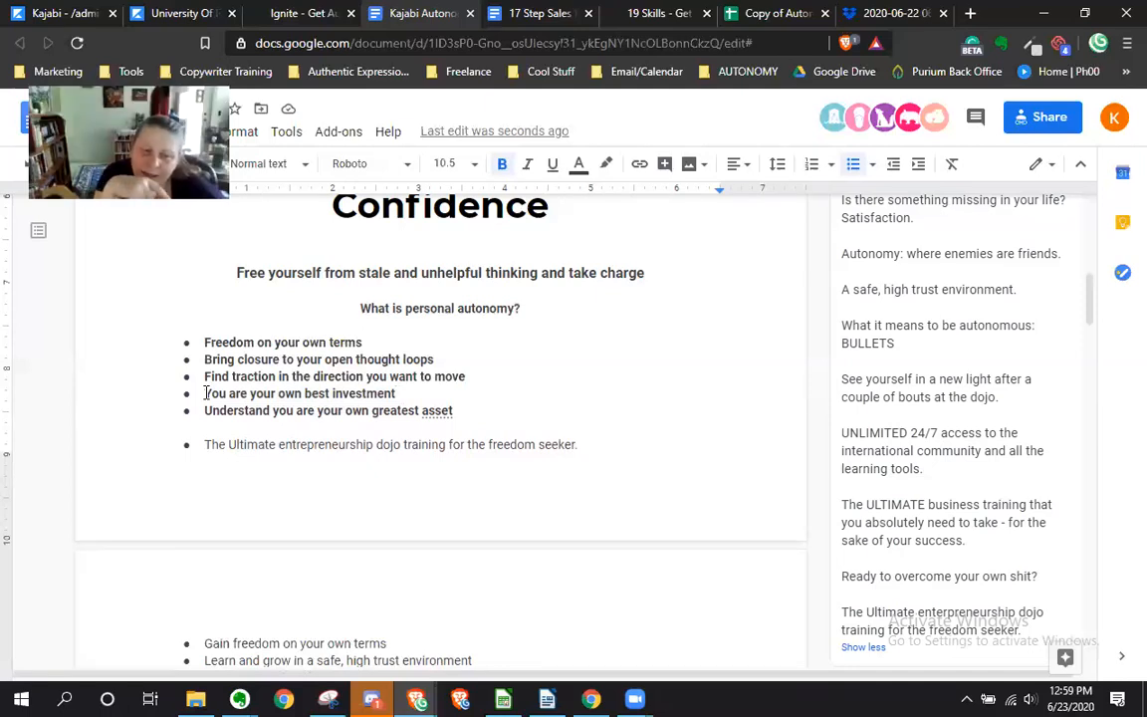
Move the bullet "You are your own best investment" to the start of the bold list, above "Freedom on your own terms"
left_click_drag(205, 393, 399, 395)
key("ctrl+c")
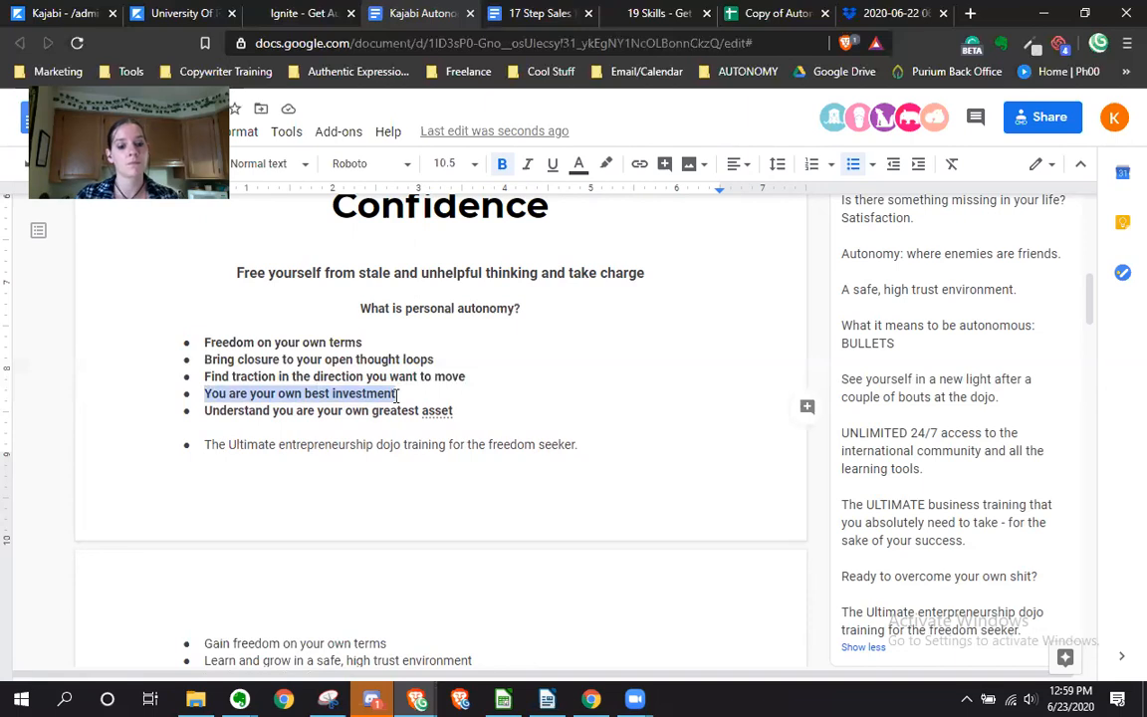
key("BackSpace")
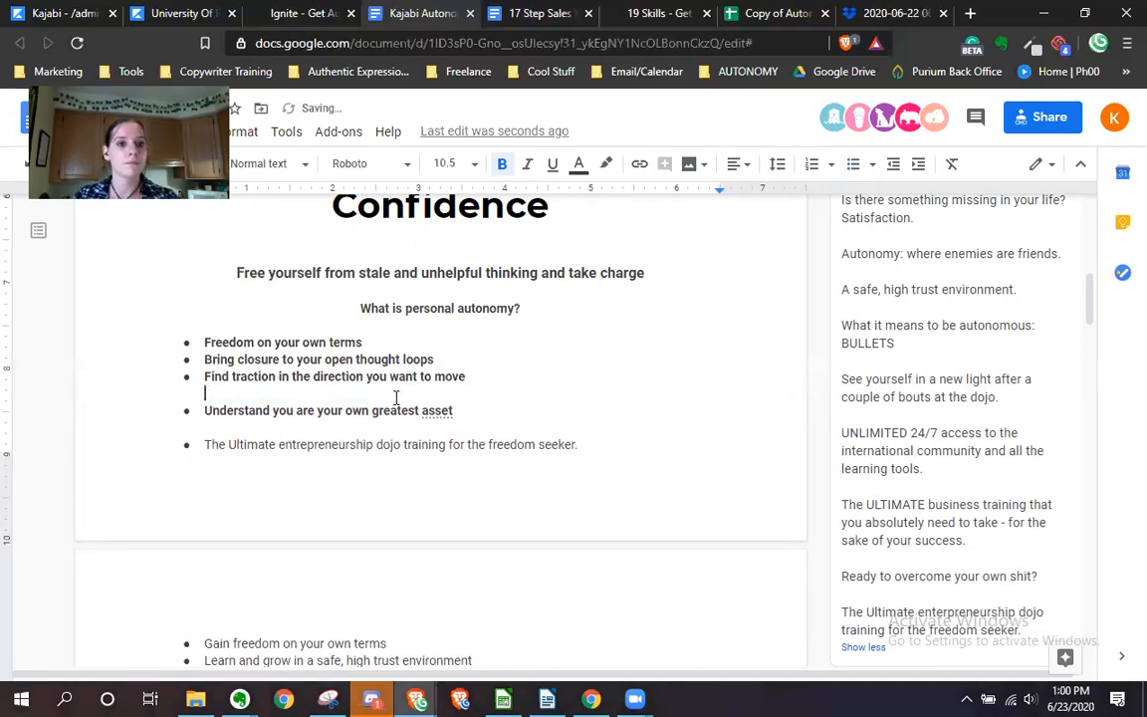
key("BackSpace")
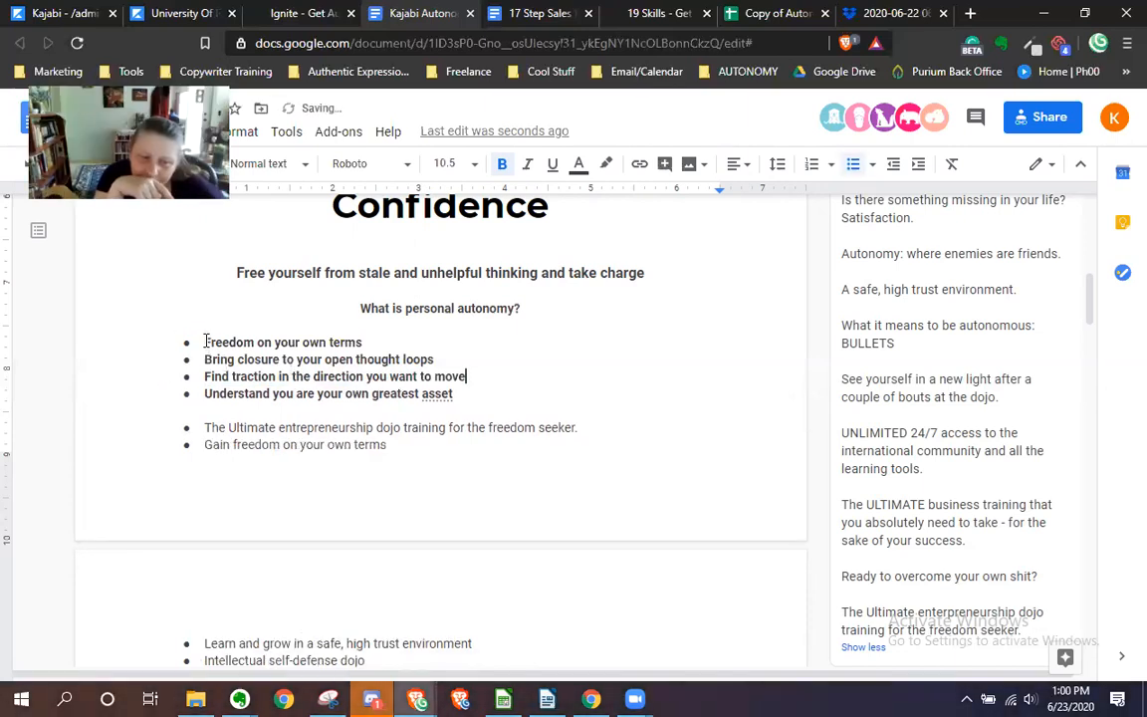
left_click(205, 342)
key("Return")
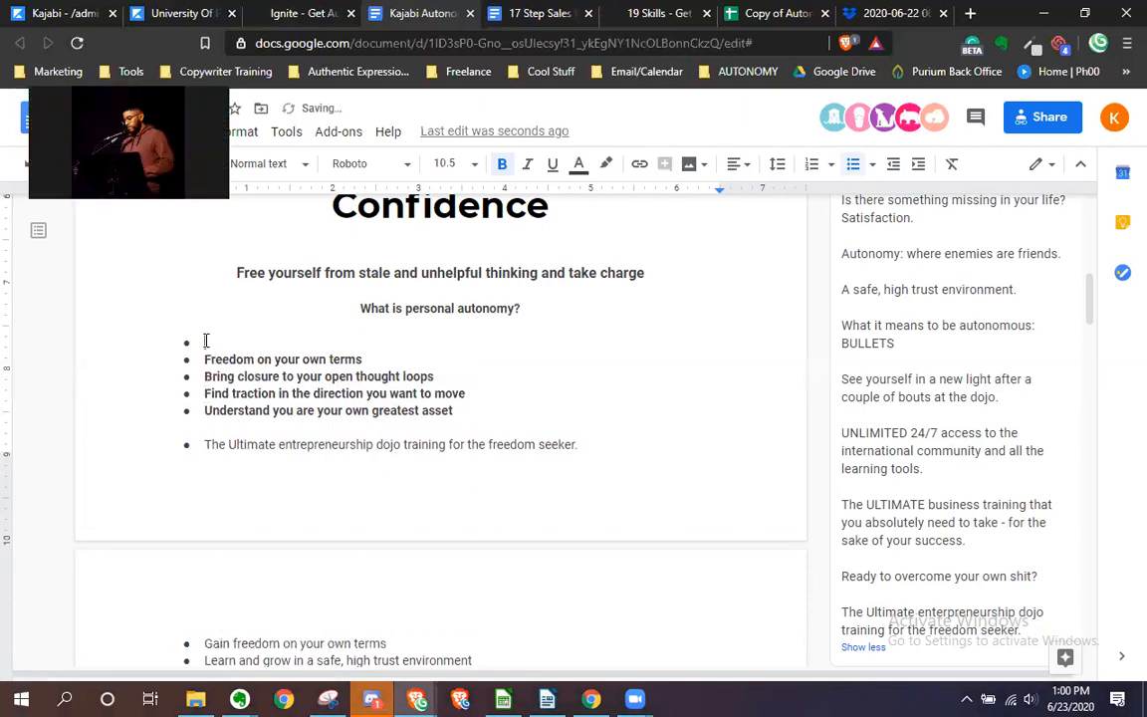
key("ctrl+v")
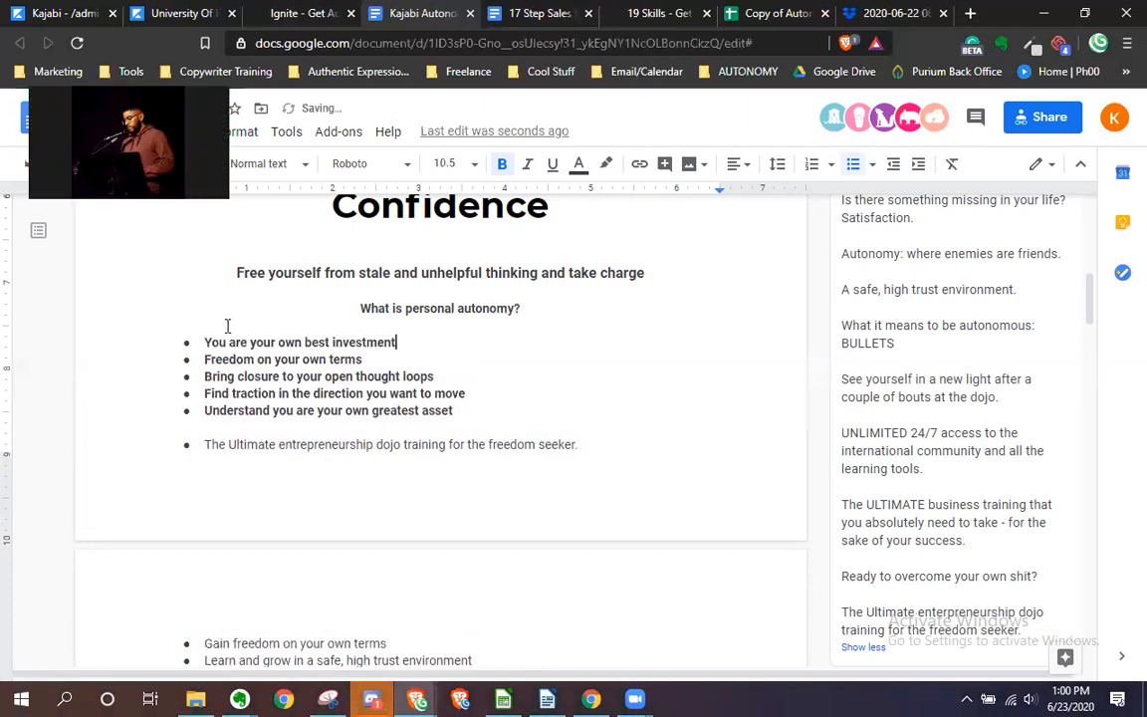
Reword the bullet "Freedom on your own terms" to "Gain freedom on your own terms"
left_click(208, 359)
key("BackSpace")
type("Gain f")
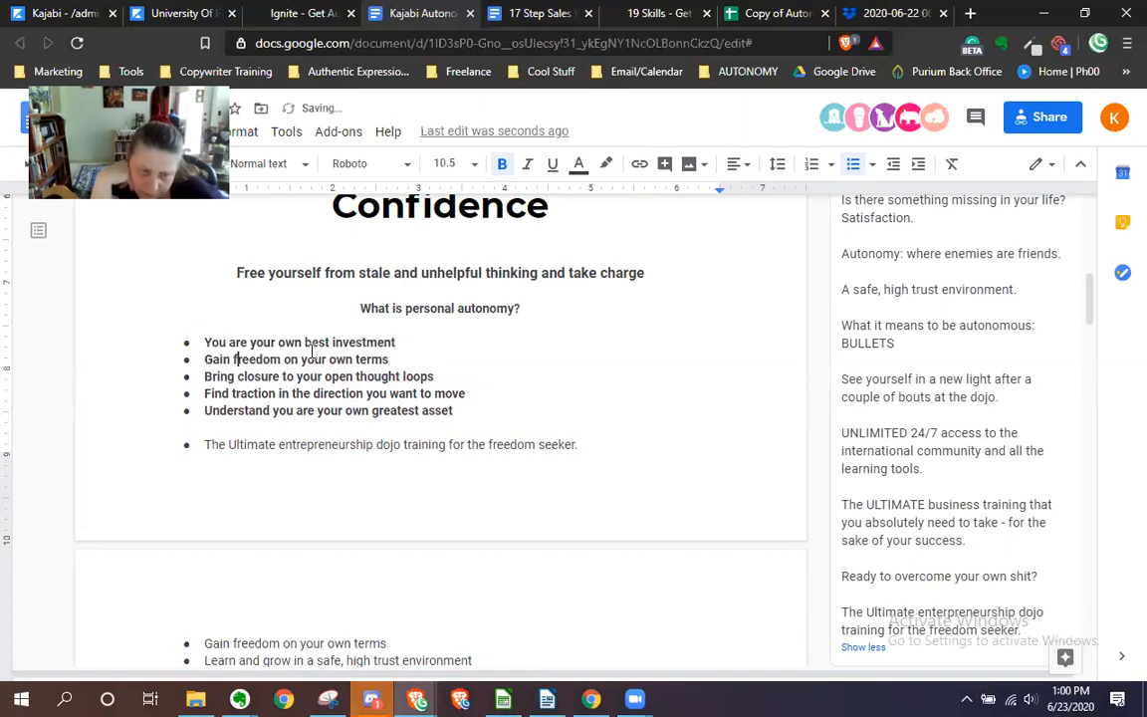
left_click(402, 363)
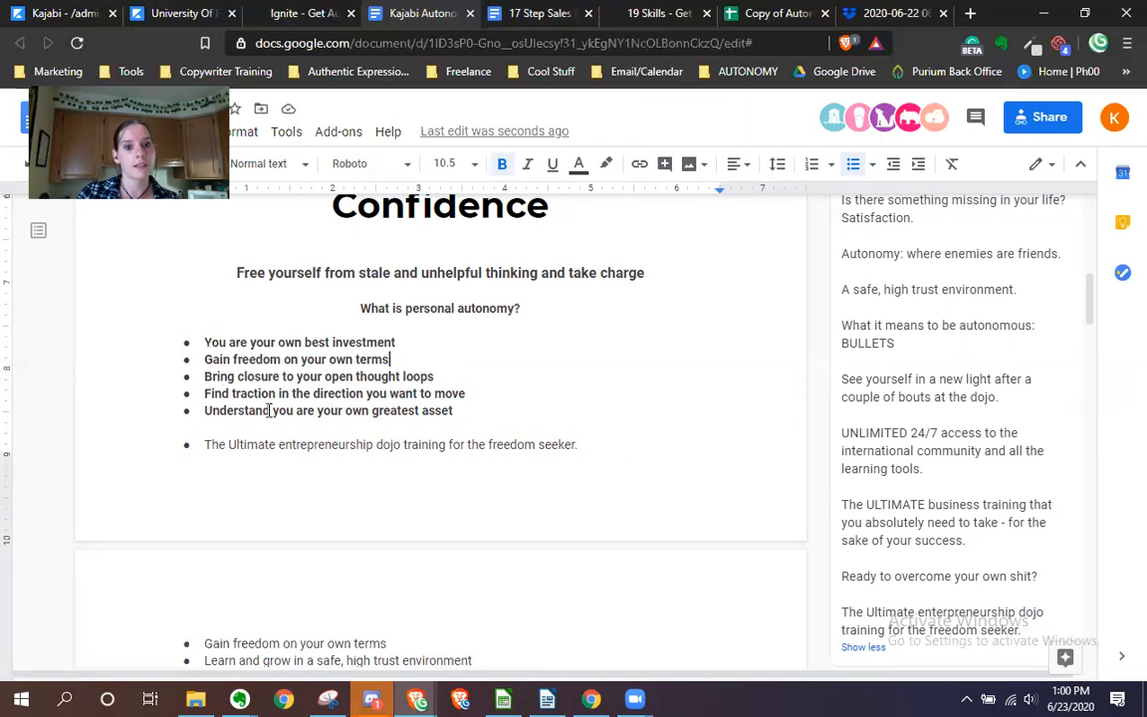
Reword the last bold bullet to "Realize you are your own greatest asset"
left_click_drag(270, 410, 210, 410)
key("BackSpace")
key("BackSpace")
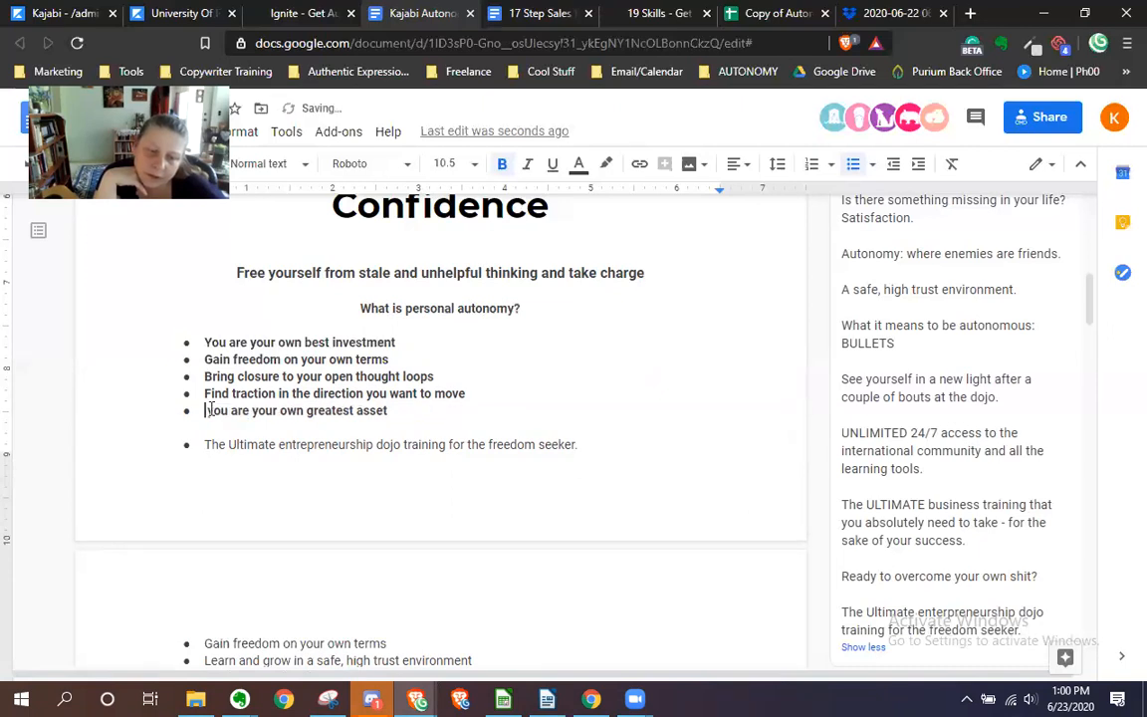
type("Realize y")
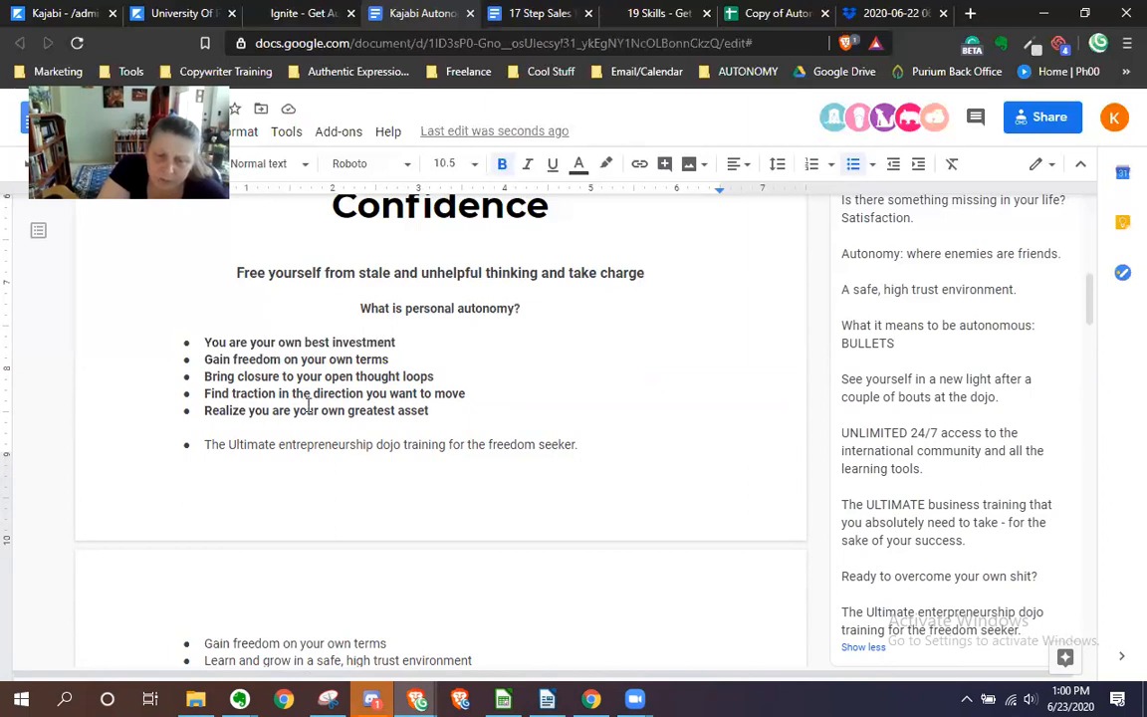
Turn "You are your own best investment" into a centred, unbulleted line directly beneath the personal autonomy question, followed by an empty line
left_click(206, 342)
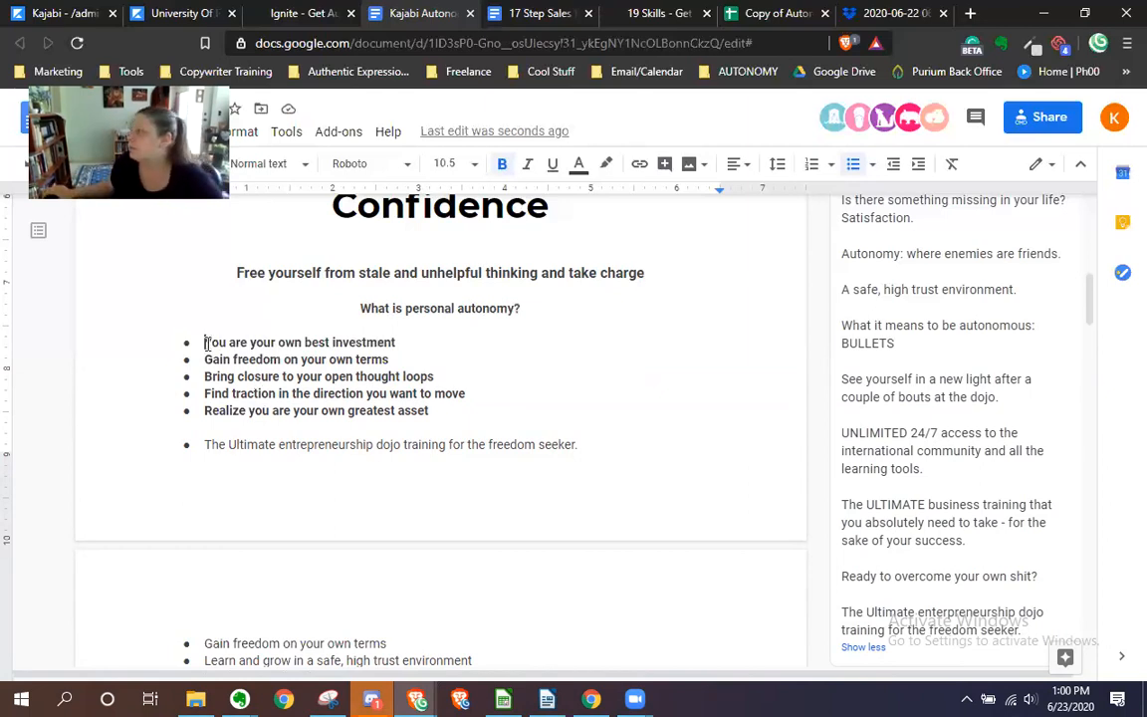
left_click(852, 164)
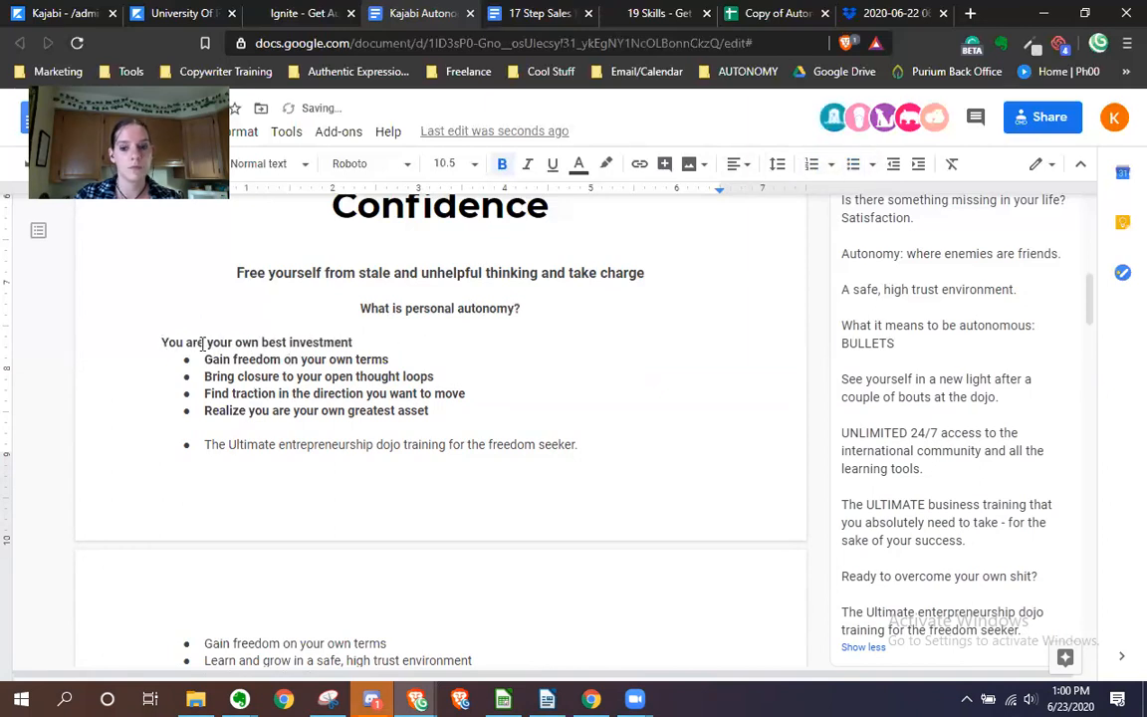
key("BackSpace")
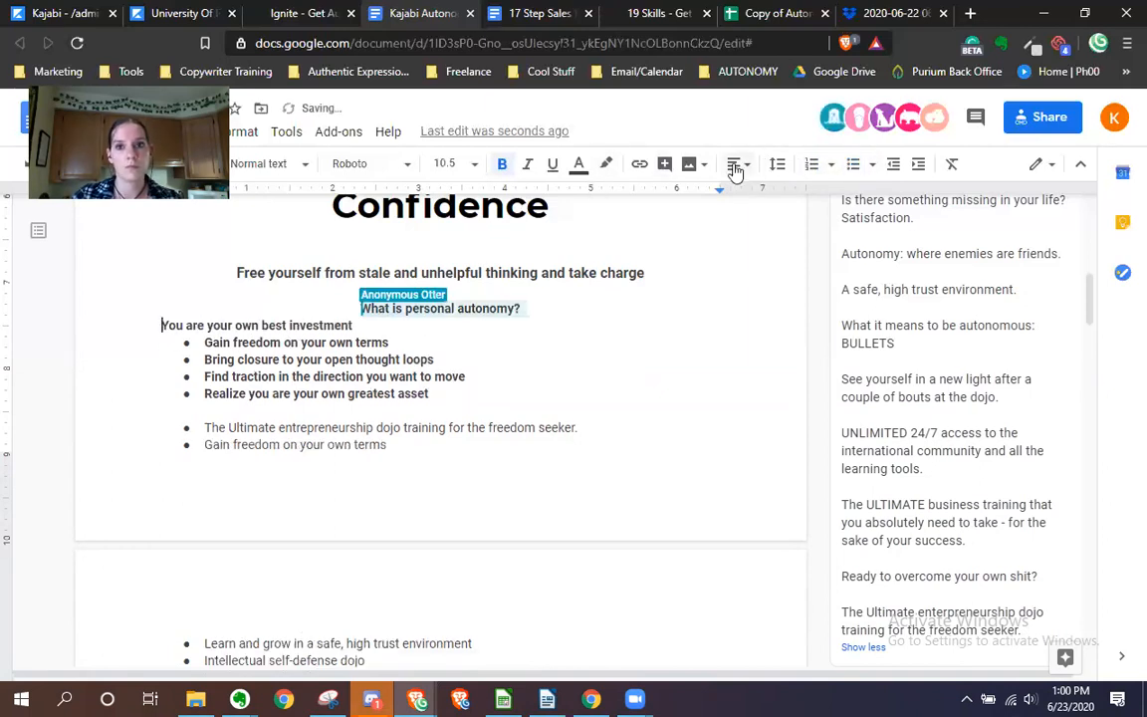
left_click(737, 164)
left_click(690, 196)
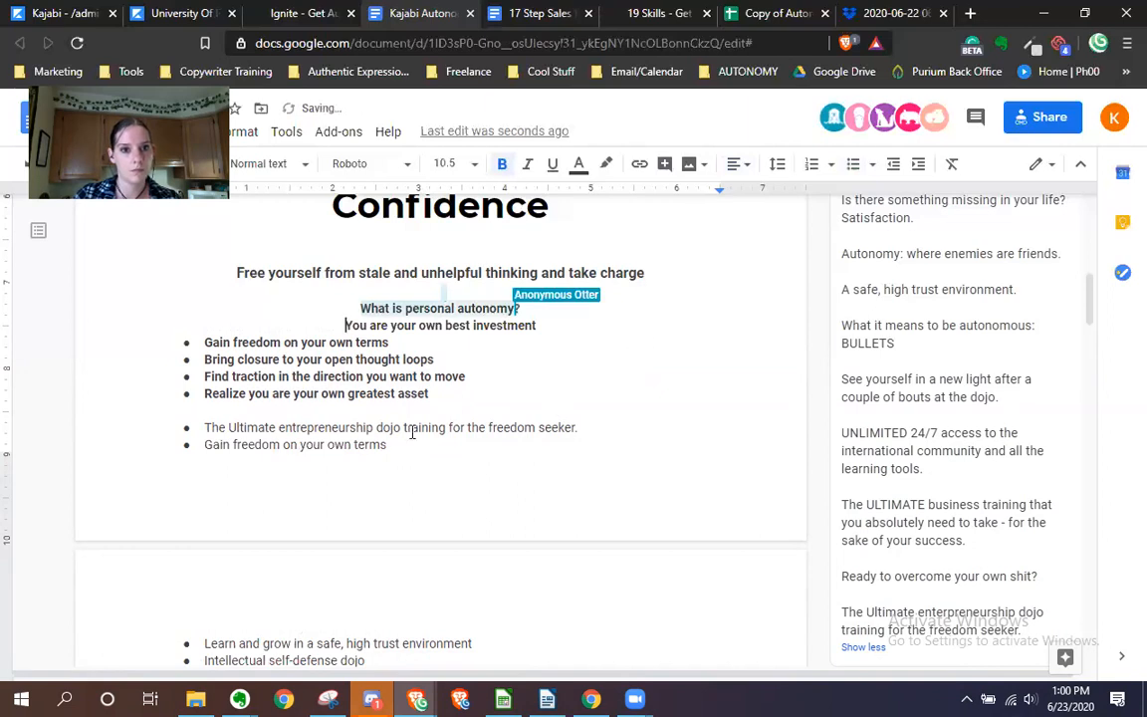
left_click(619, 325)
key("Return")
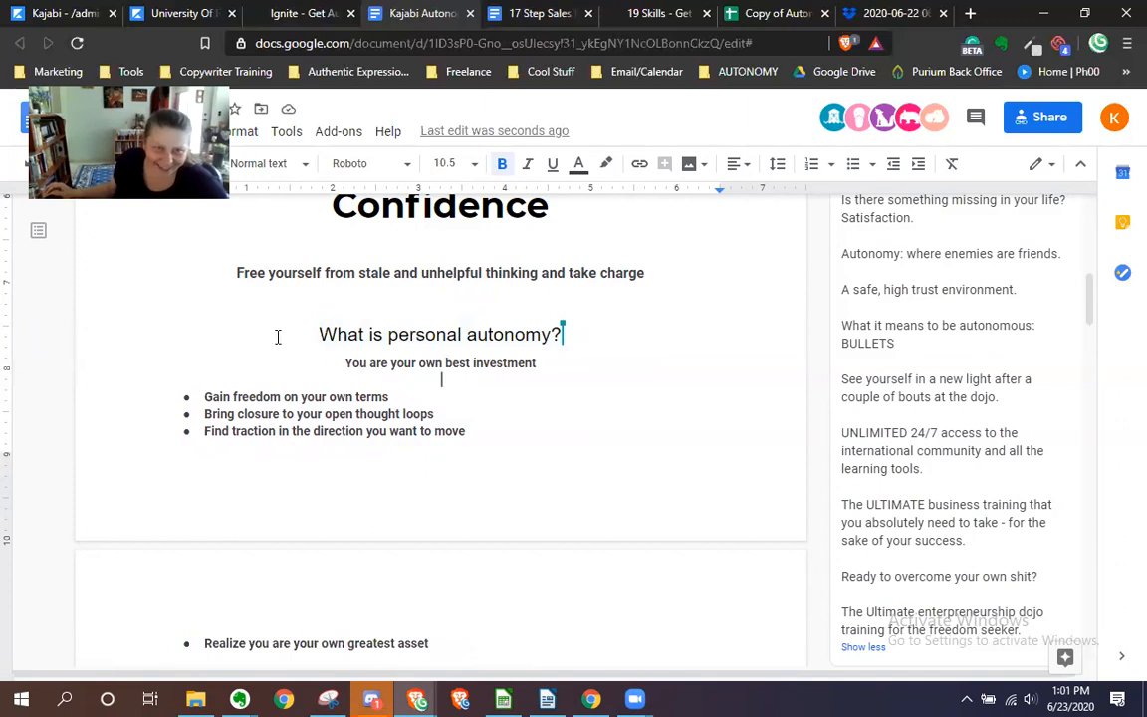
Add an empty bullet below "Realize you are your own greatest asset"
scroll(241, 312, "down", 2)
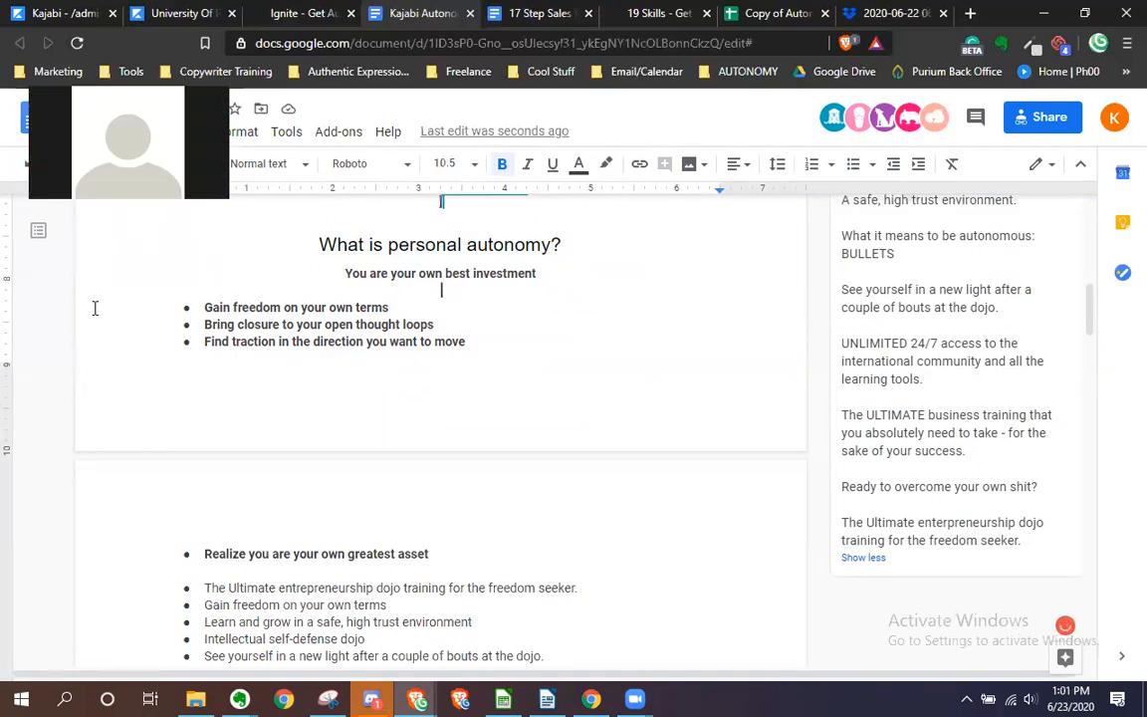
scroll(249, 440, "down", 1)
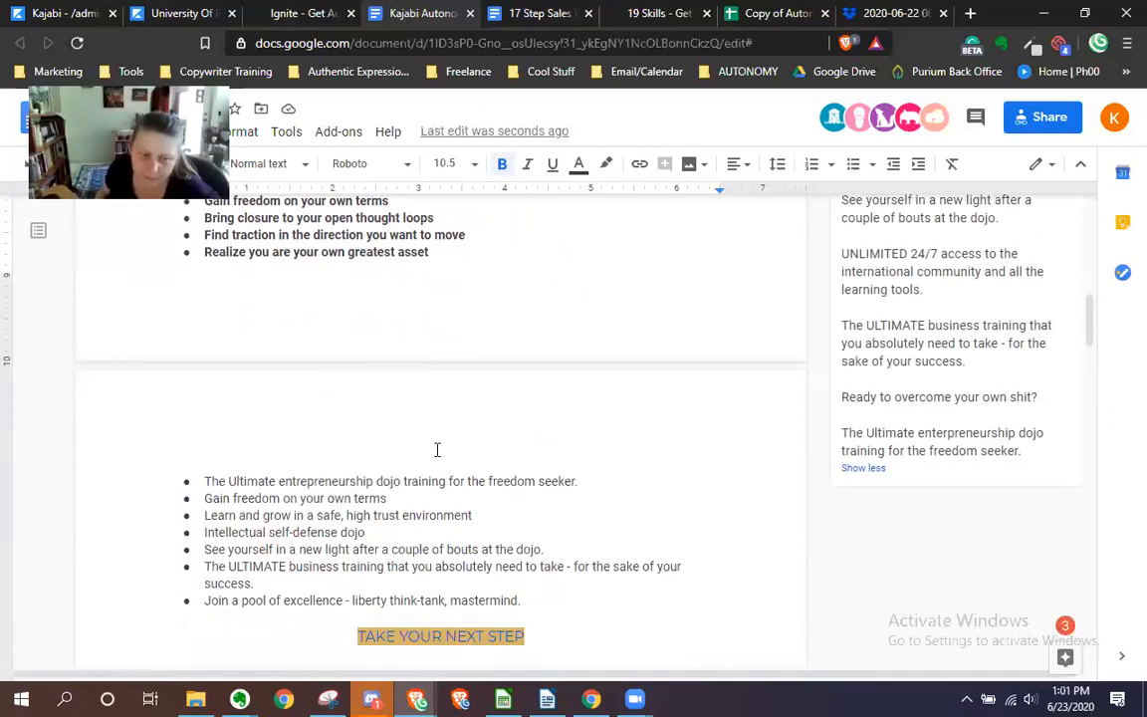
scroll(481, 371, "up", 1)
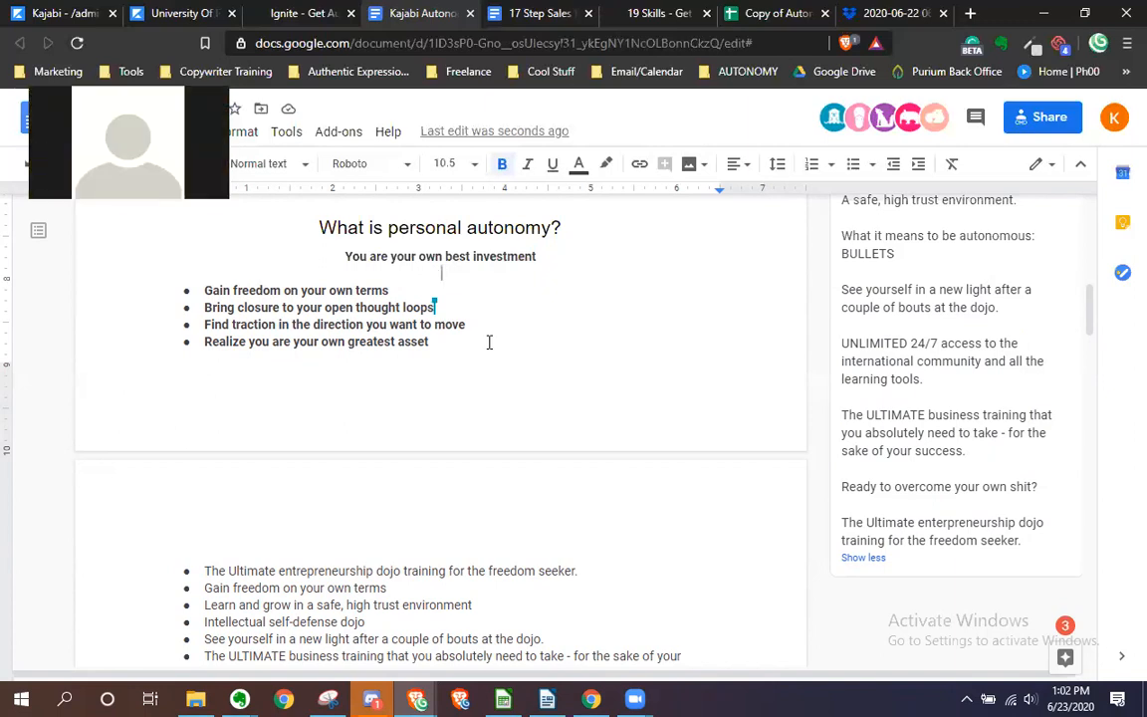
left_click(471, 342)
key("Return")
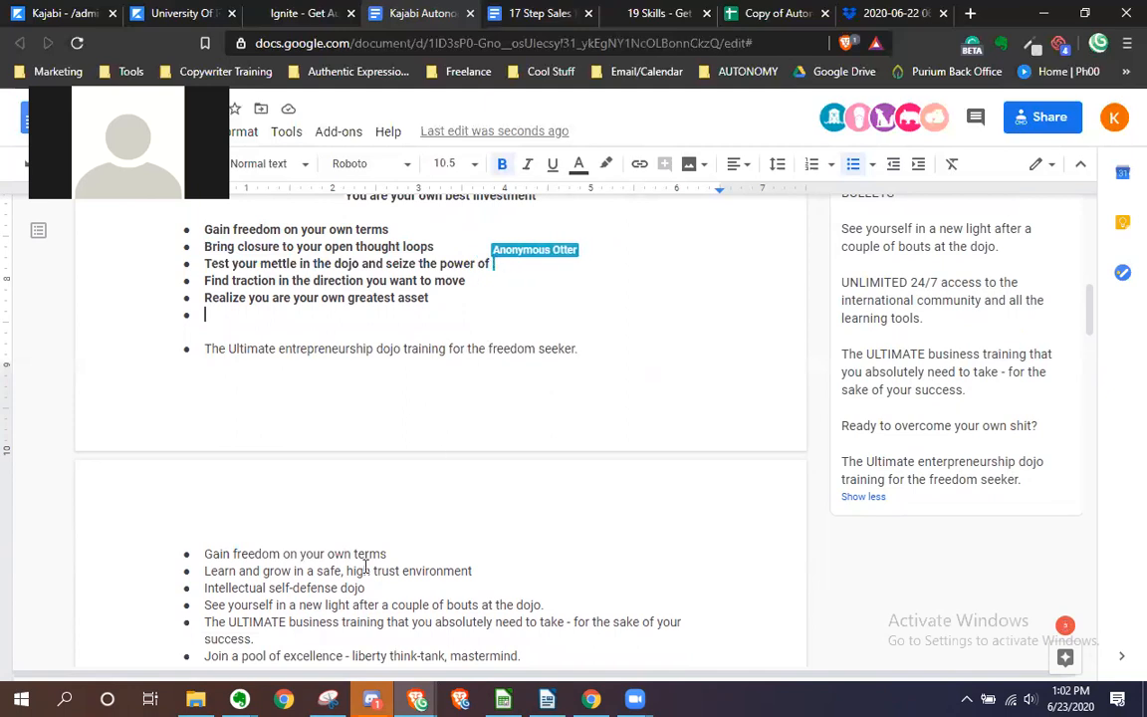
Insert a bullet above the unbolded "Gain freedom on your own terms", try the word "Platform" in it and clear that word again
left_click(203, 554)
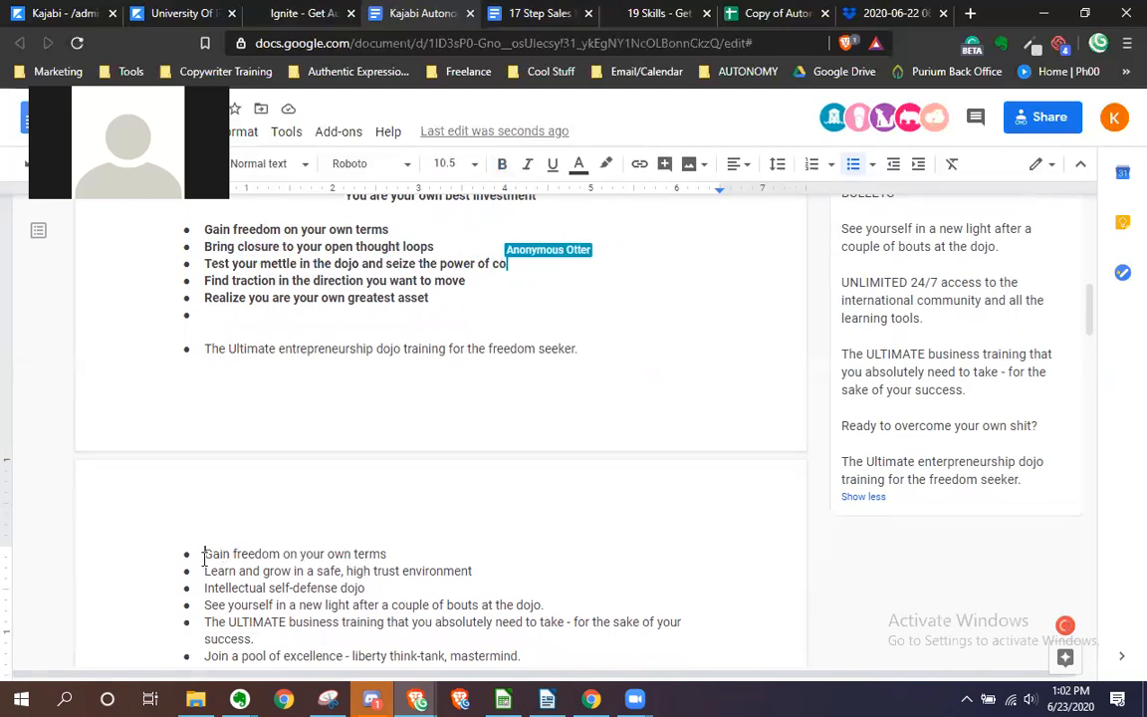
key("Return")
type("Platform")
key("BackSpace")
key("BackSpace")
key("BackSpace")
key("BackSpace")
key("BackSpace")
key("BackSpace")
key("BackSpace")
key("BackSpace")
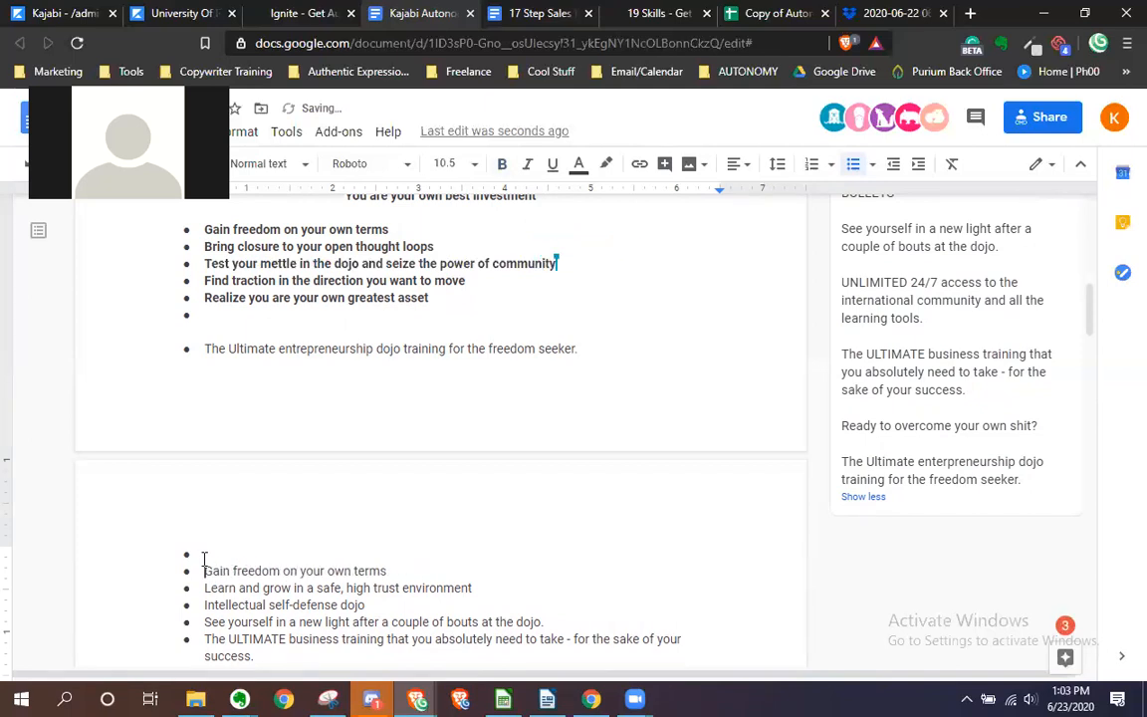
Add the bullet "Platform for opensource learning" above the bullet about the Ultimate entrepreneurship dojo training
key("Up")
key("Up")
type("Platfor")
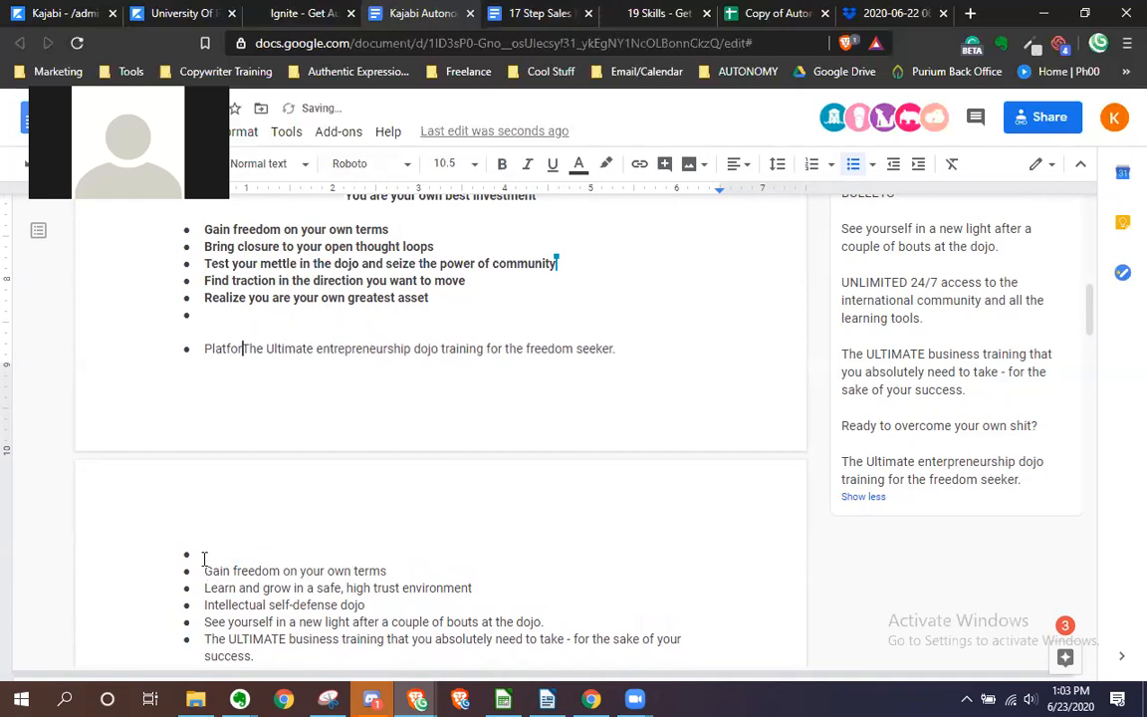
key("Return")
left_click(300, 353)
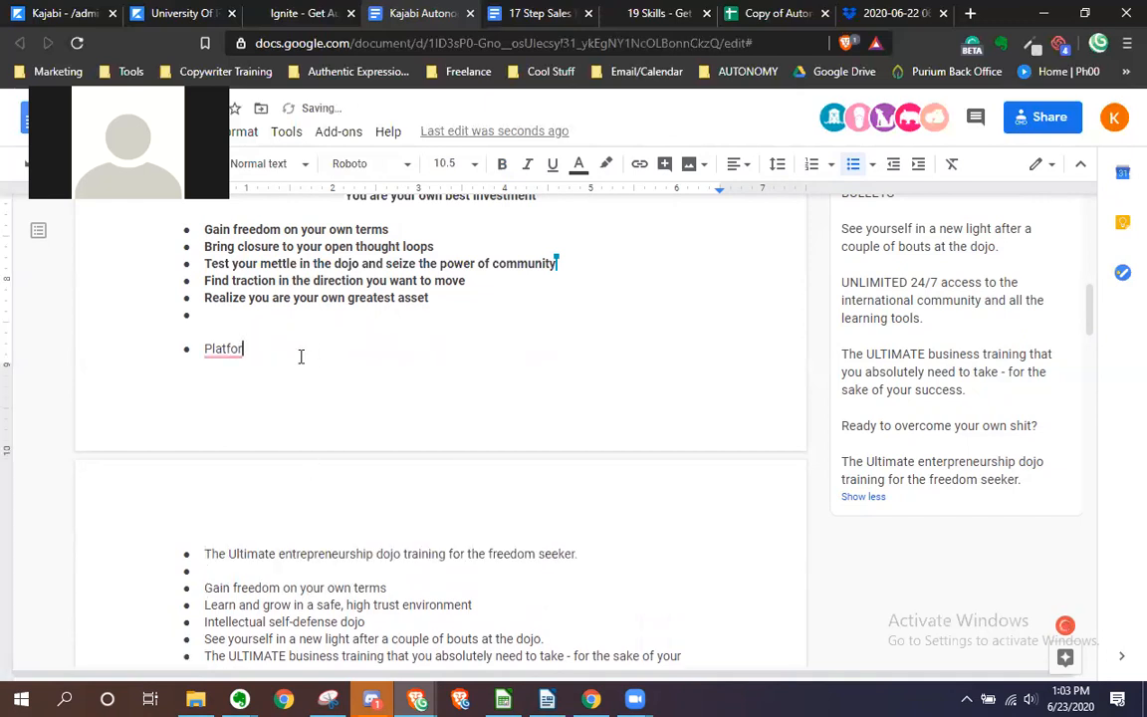
type("m for opensource learning")
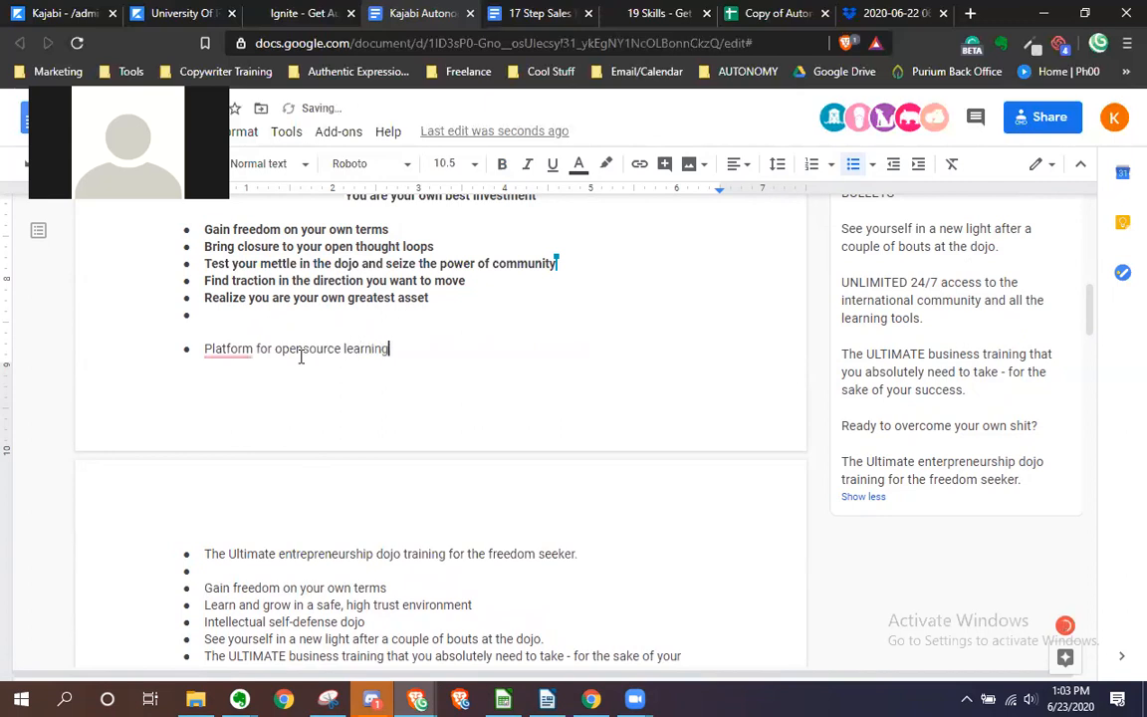
mouse_move(227, 350)
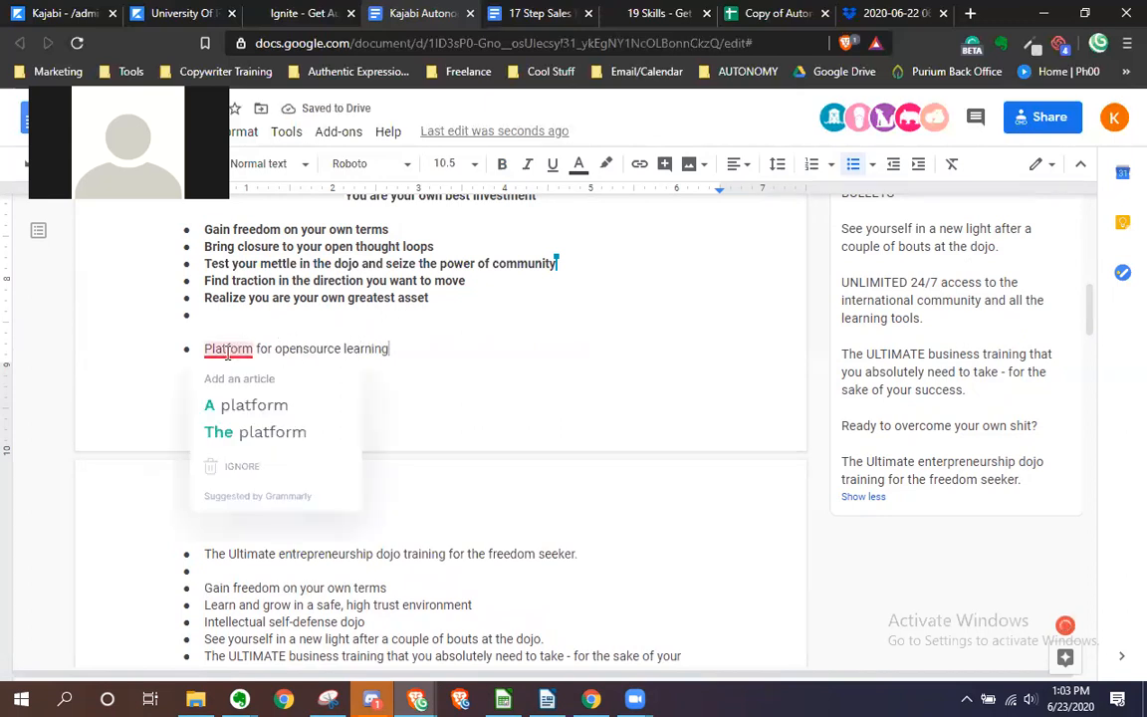
Accept the Grammarly correction that makes the bullet read "A platform for opensource learning"
left_click(223, 405)
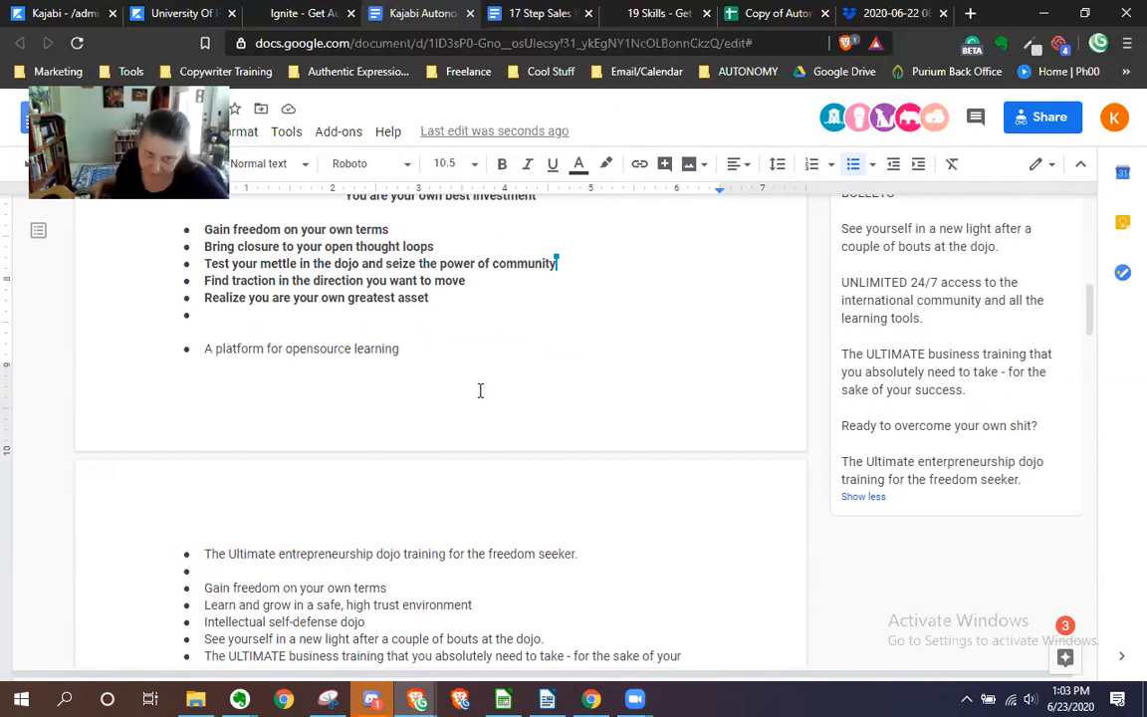
scroll(478, 439, "up", 1)
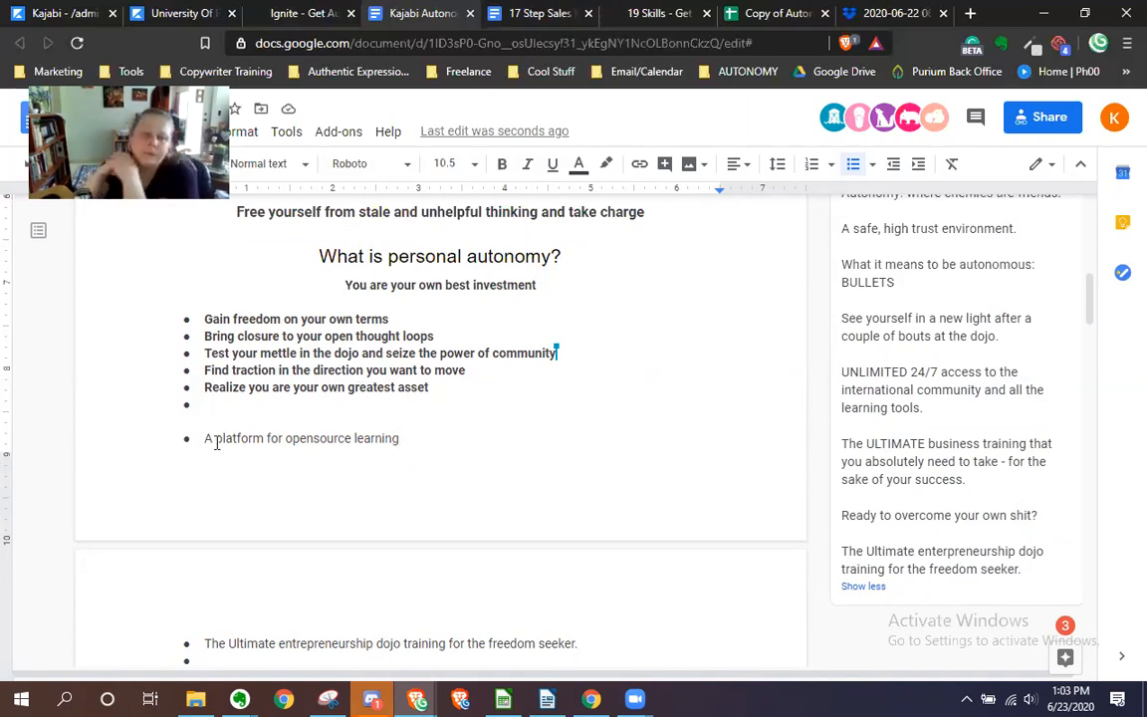
left_click(240, 403)
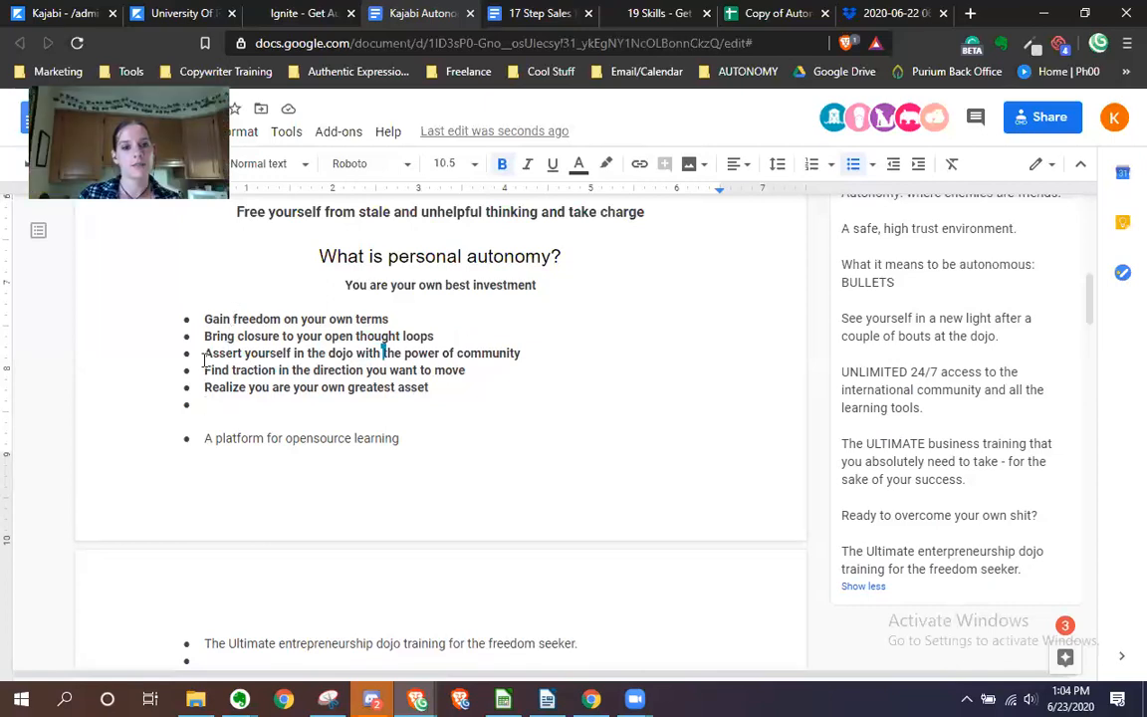
left_click_drag(208, 353, 354, 355)
left_click(354, 354)
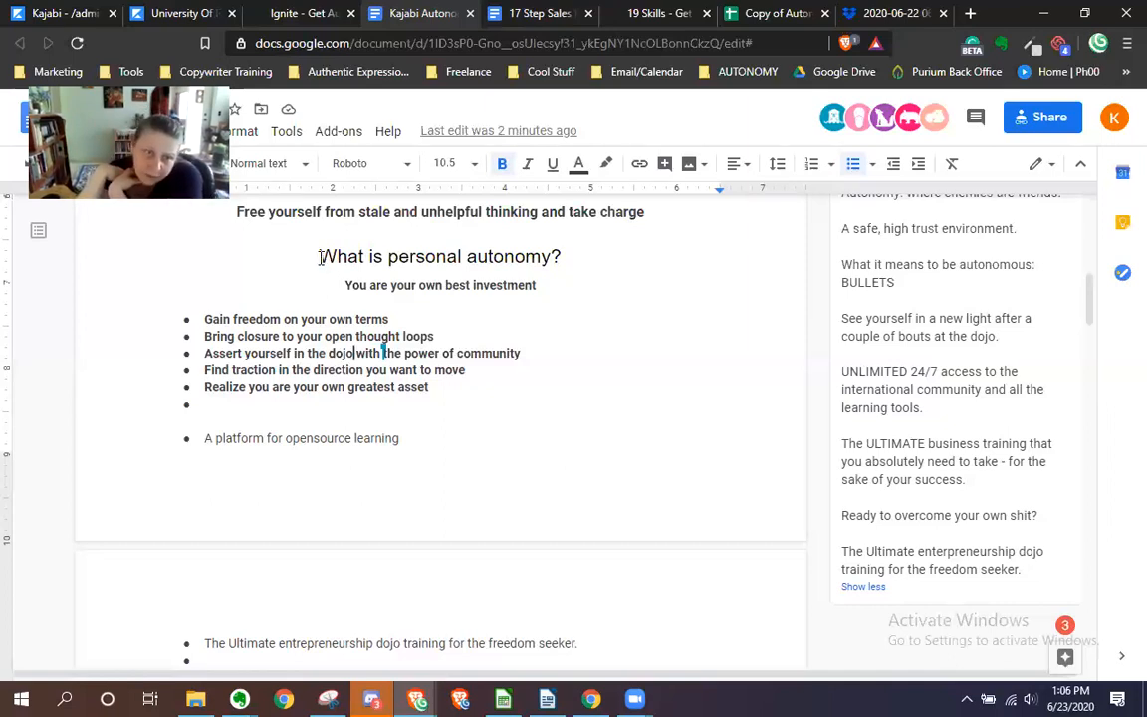
Replace "What is" in the personal autonomy heading with "How can you seize your"
left_click_drag(321, 256, 379, 262)
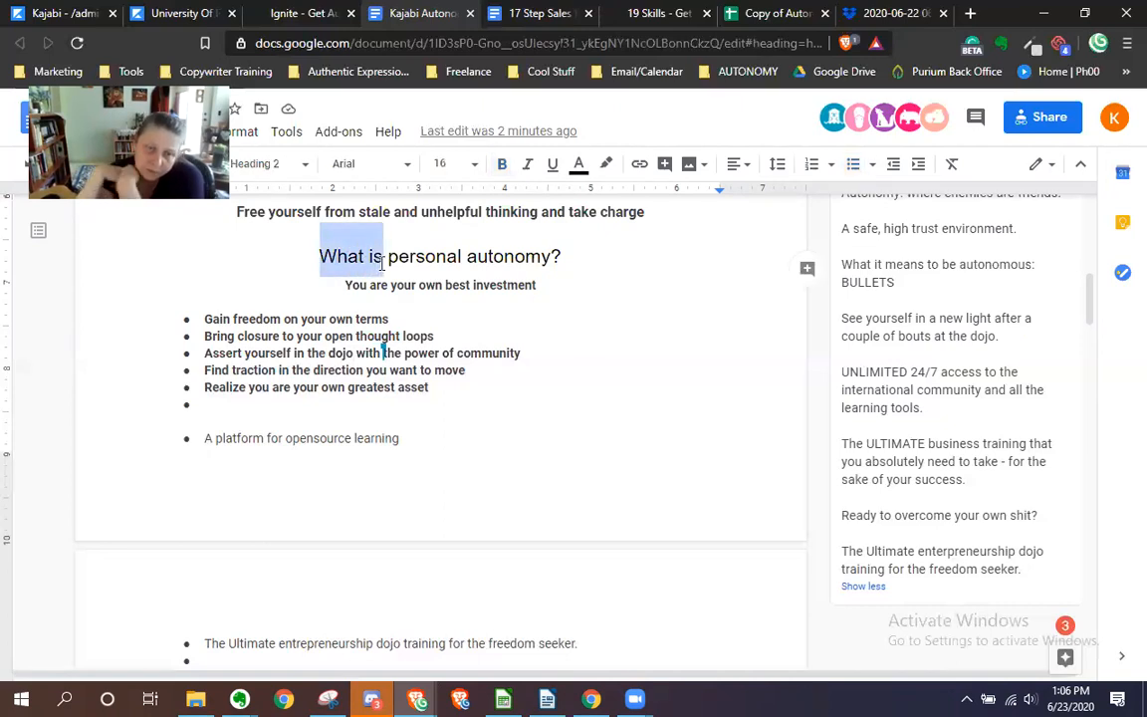
type("How can you sei")
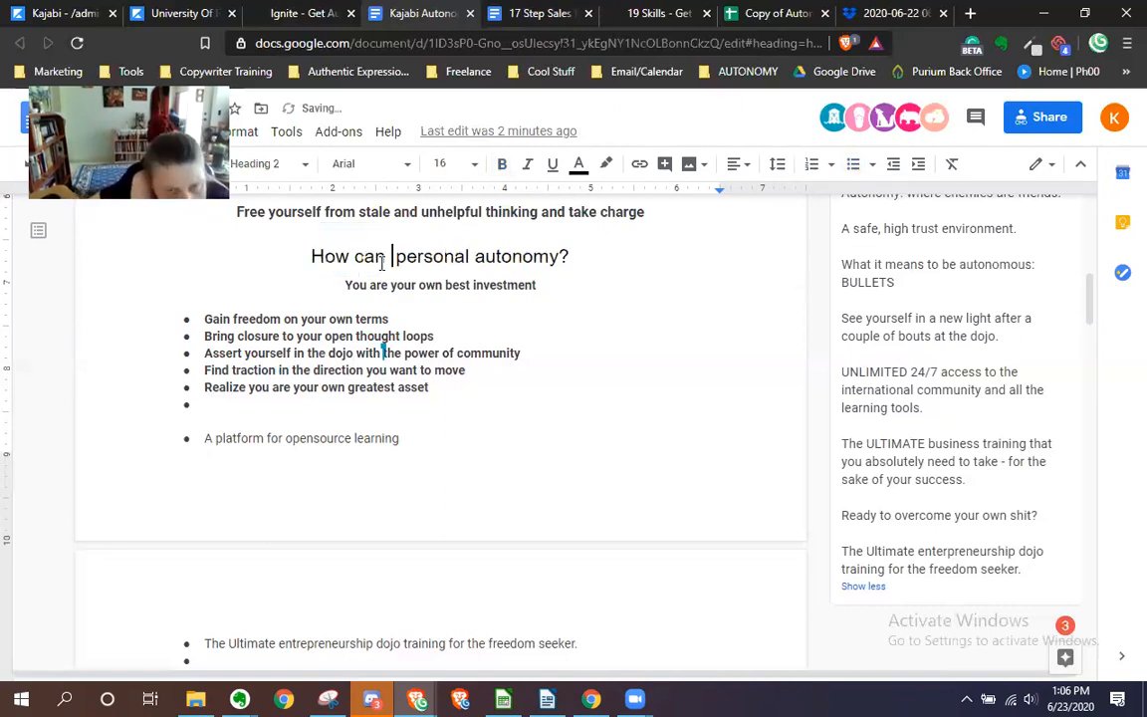
type("ze your")
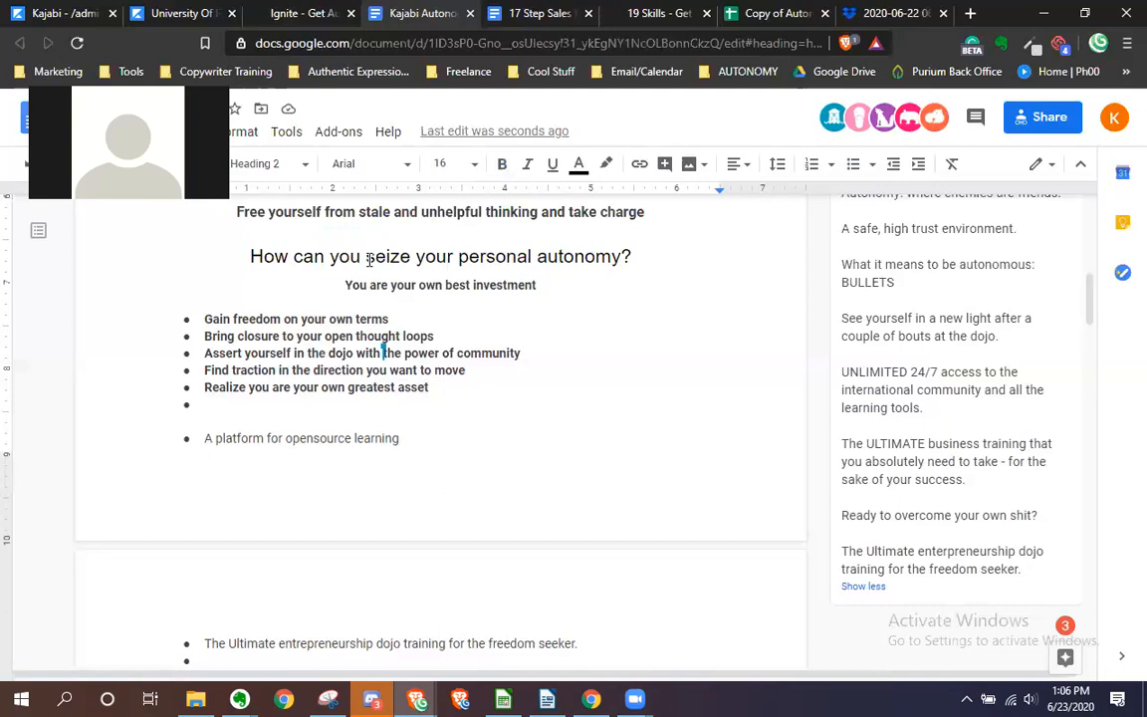
Replace the word "seize" in the personal autonomy heading with "realize"
left_click(367, 257)
left_click_drag(366, 257, 411, 258)
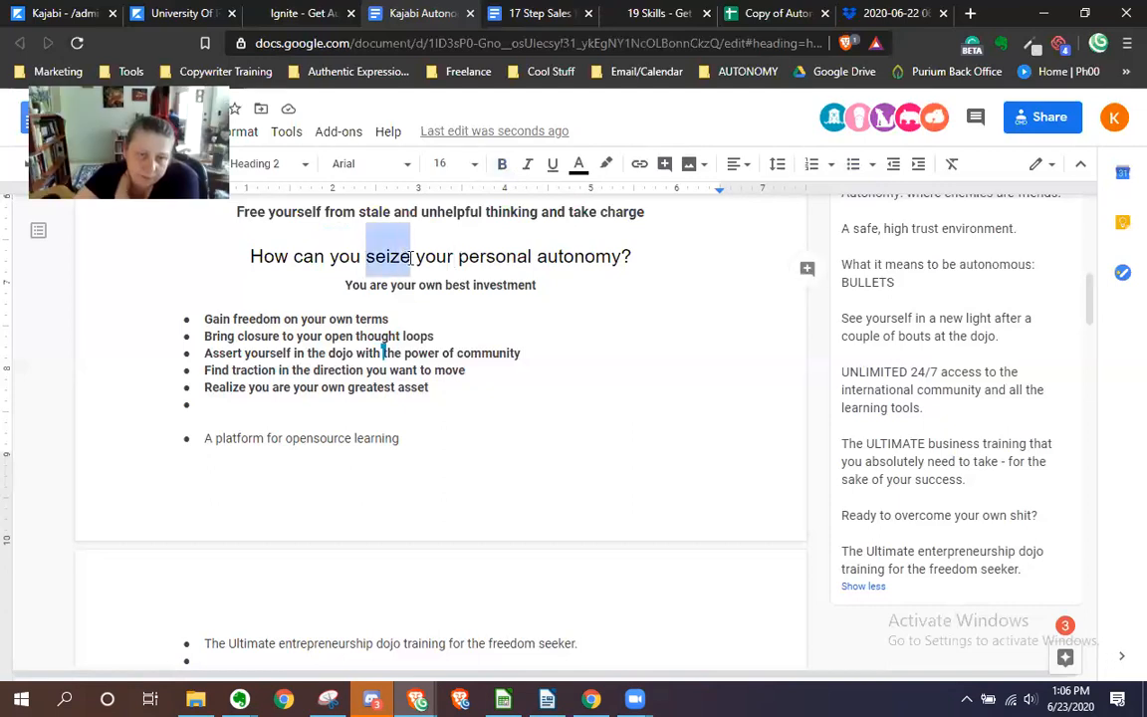
type("realize")
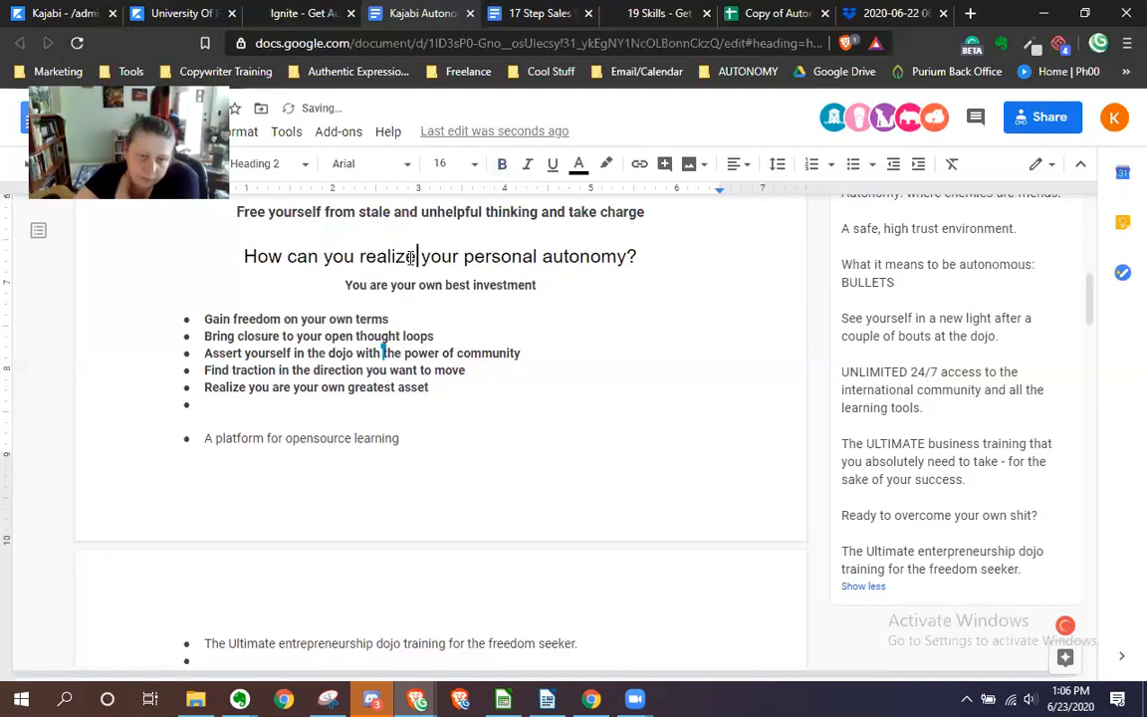
left_click(659, 255)
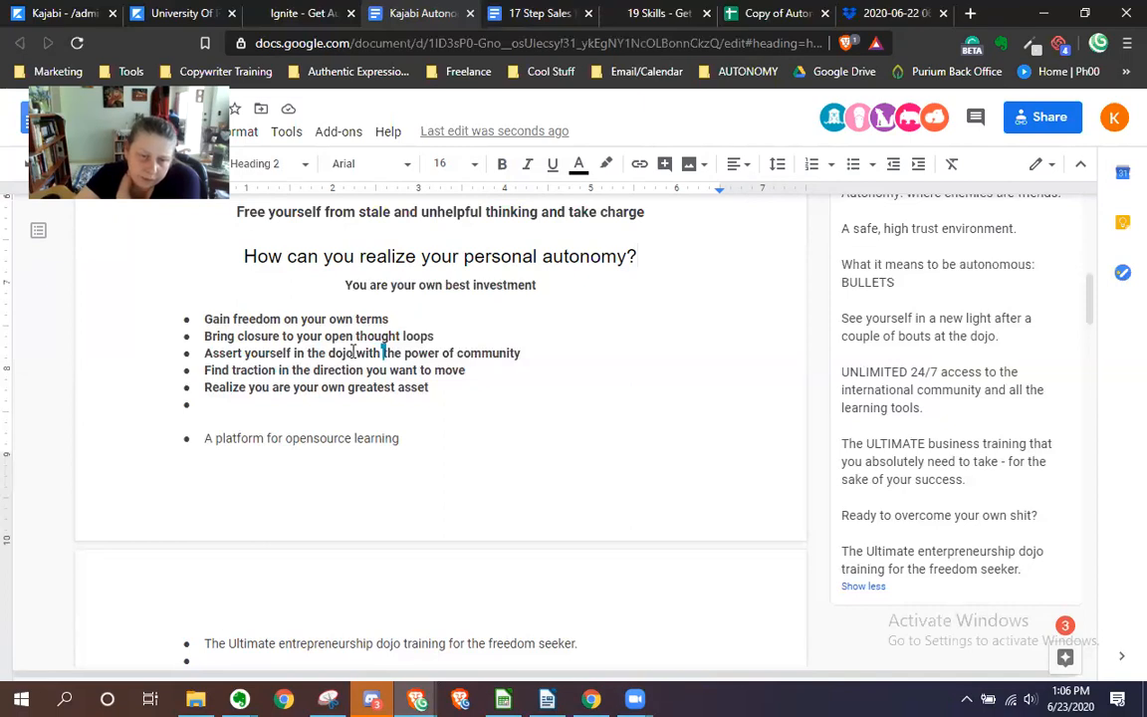
Remove "your" from the heading so that it reads "How can you realize personal autonomy?"
left_click(462, 257)
key("BackSpace")
key("BackSpace")
key("BackSpace")
key("BackSpace")
key("BackSpace")
left_click(645, 215)
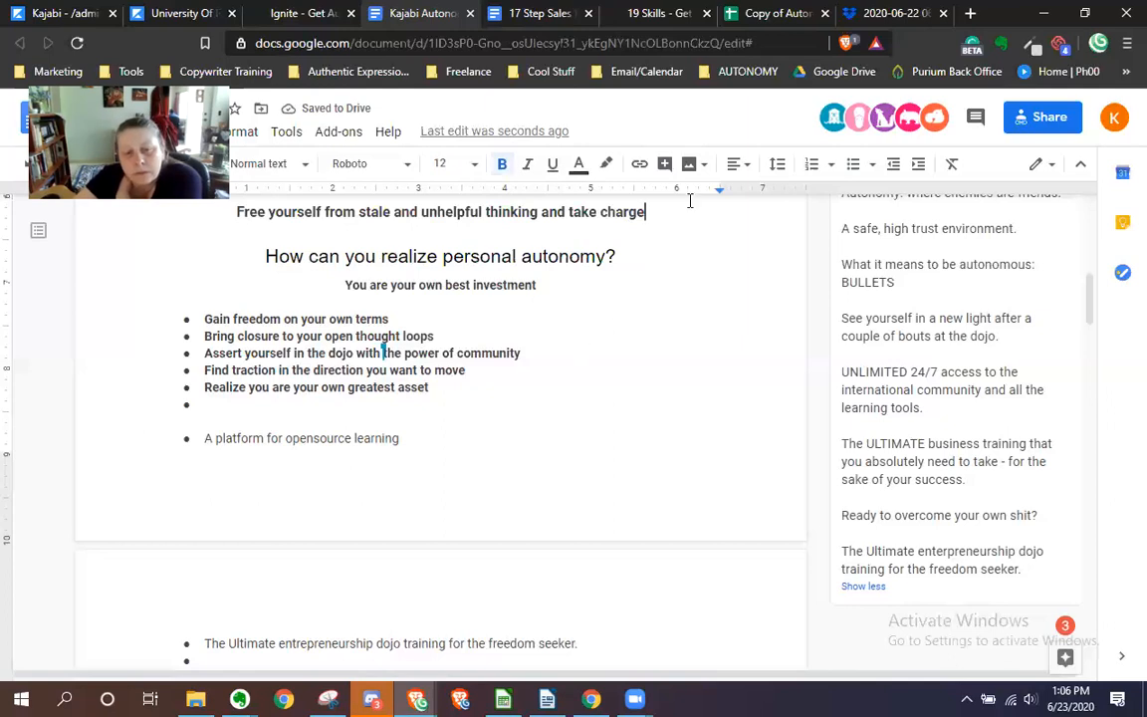
left_click(660, 260)
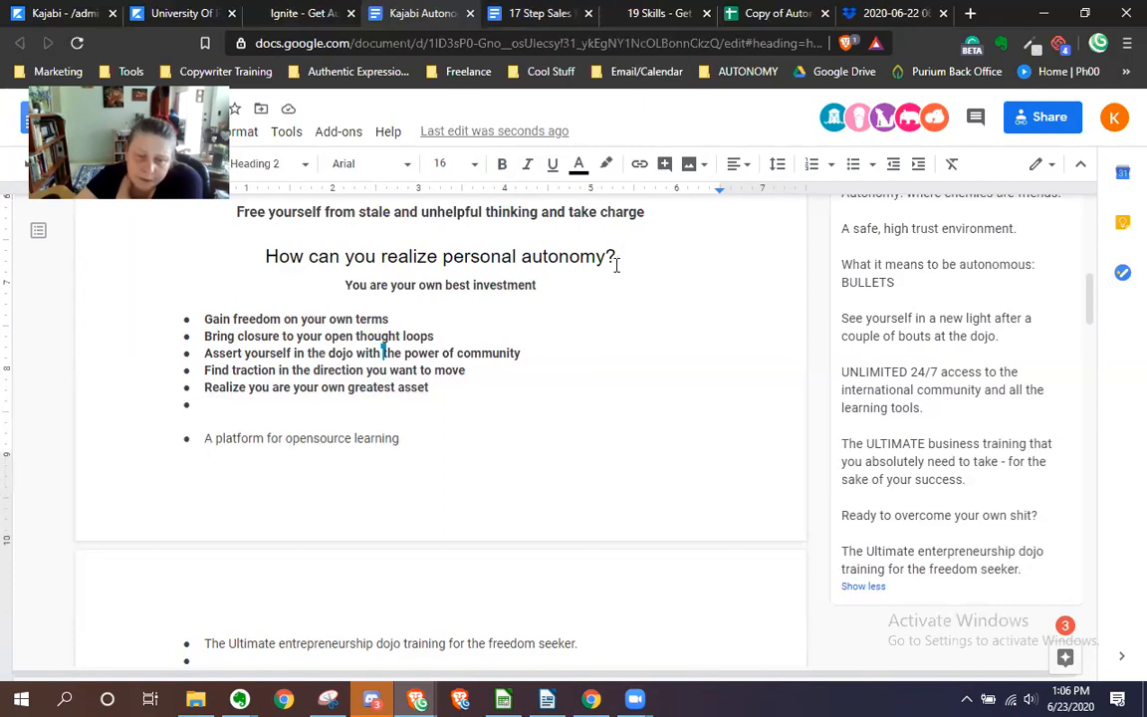
Reword the tagline beneath the heading to "In your life, you are your own best investment"
left_click(348, 285)
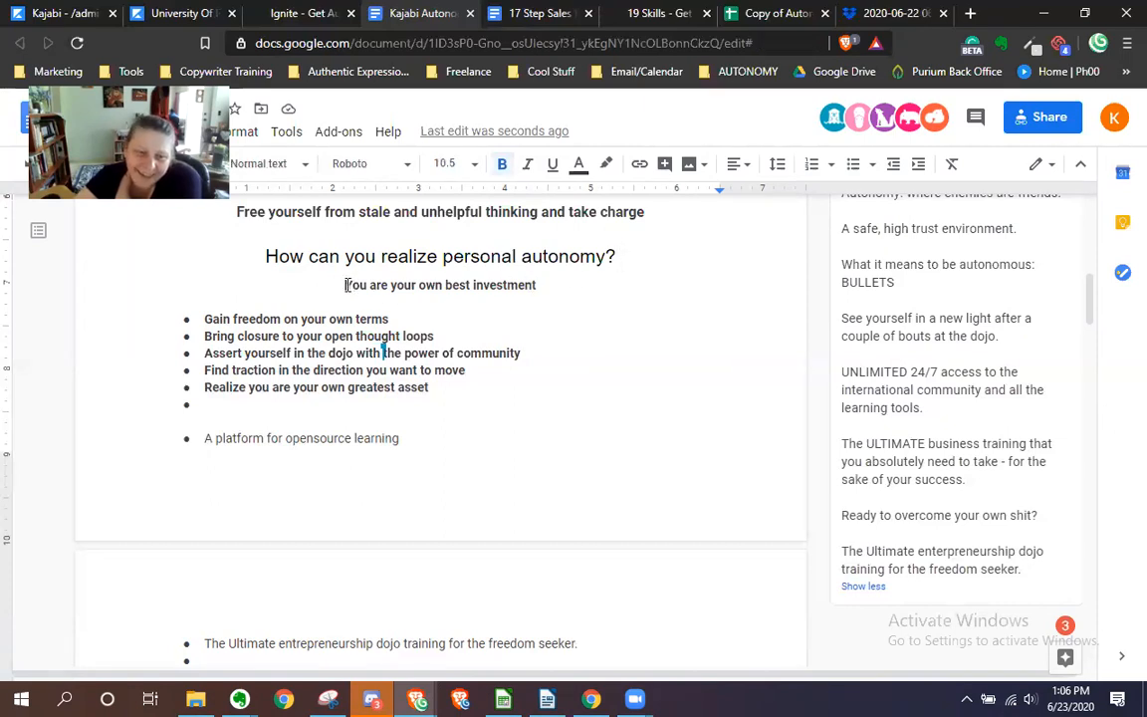
type("In your life,")
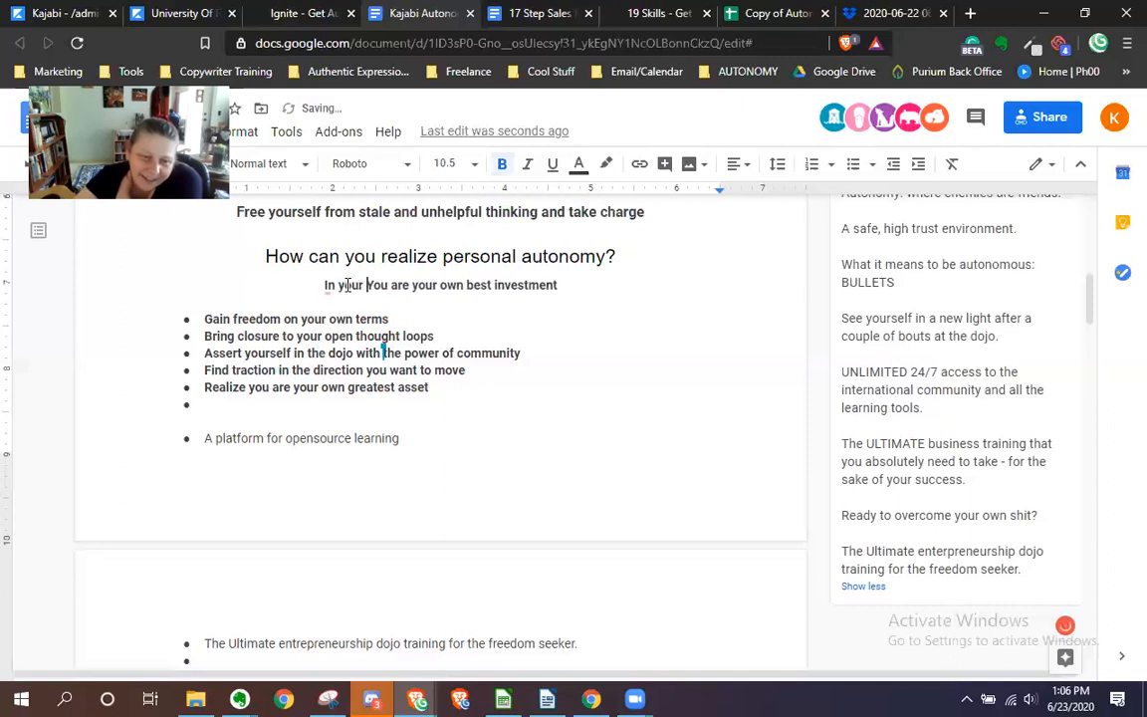
key("Delete")
type("y")
left_click(578, 279)
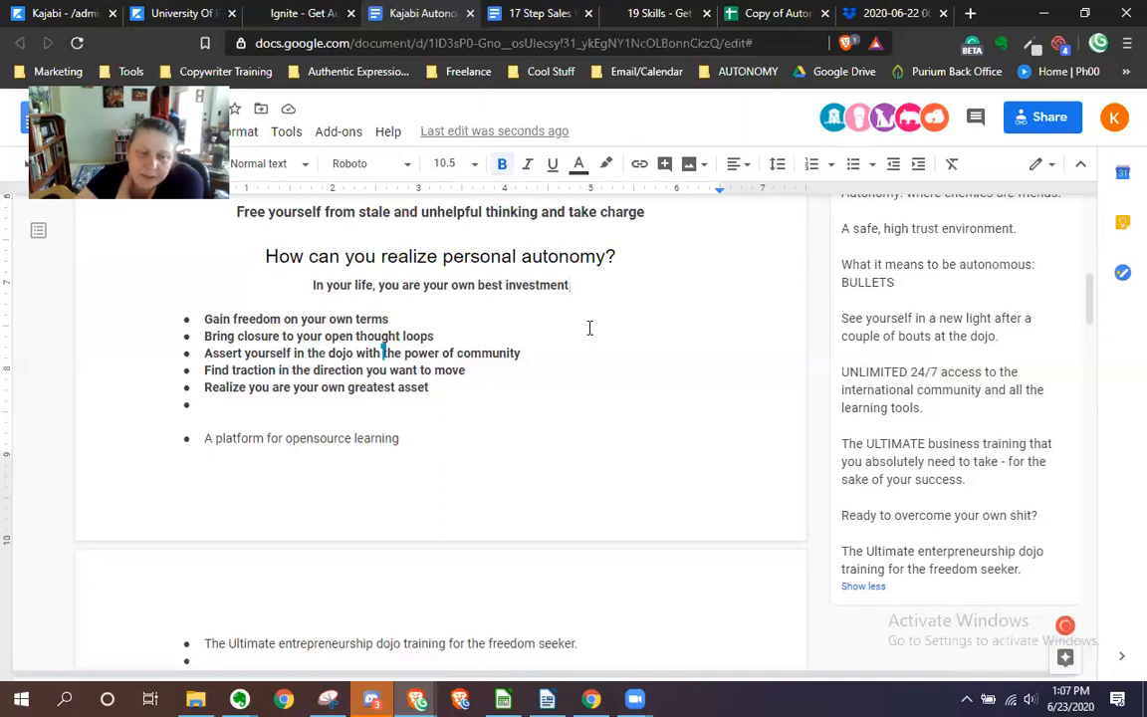
type(",")
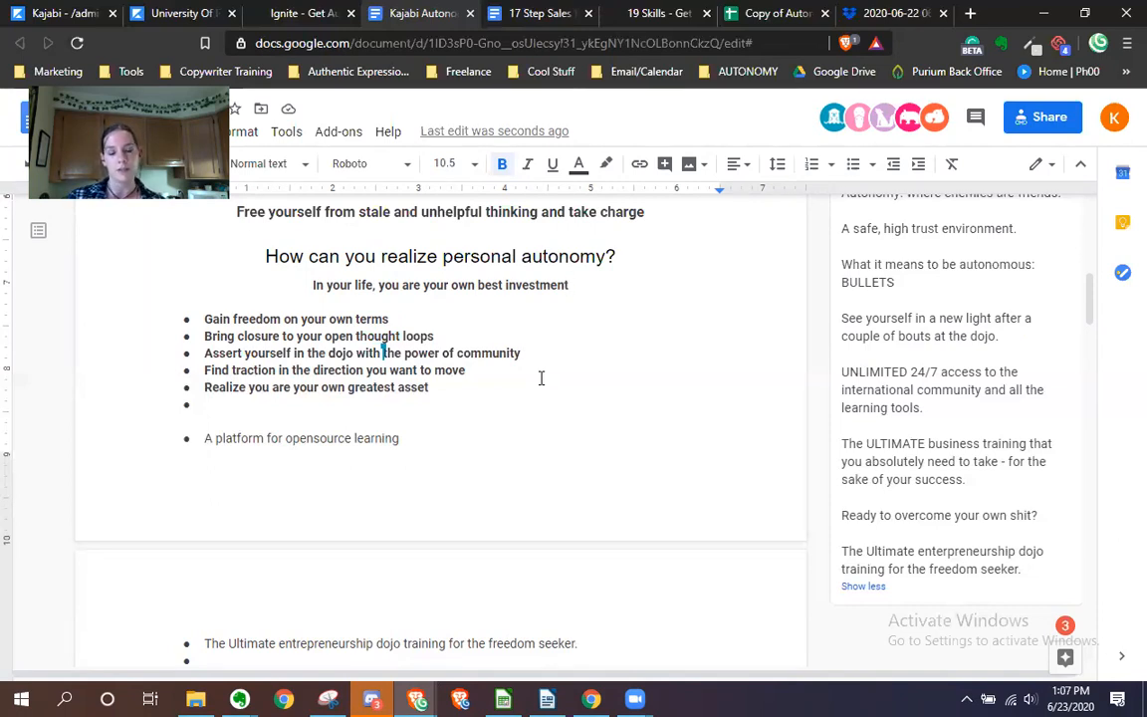
type(",")
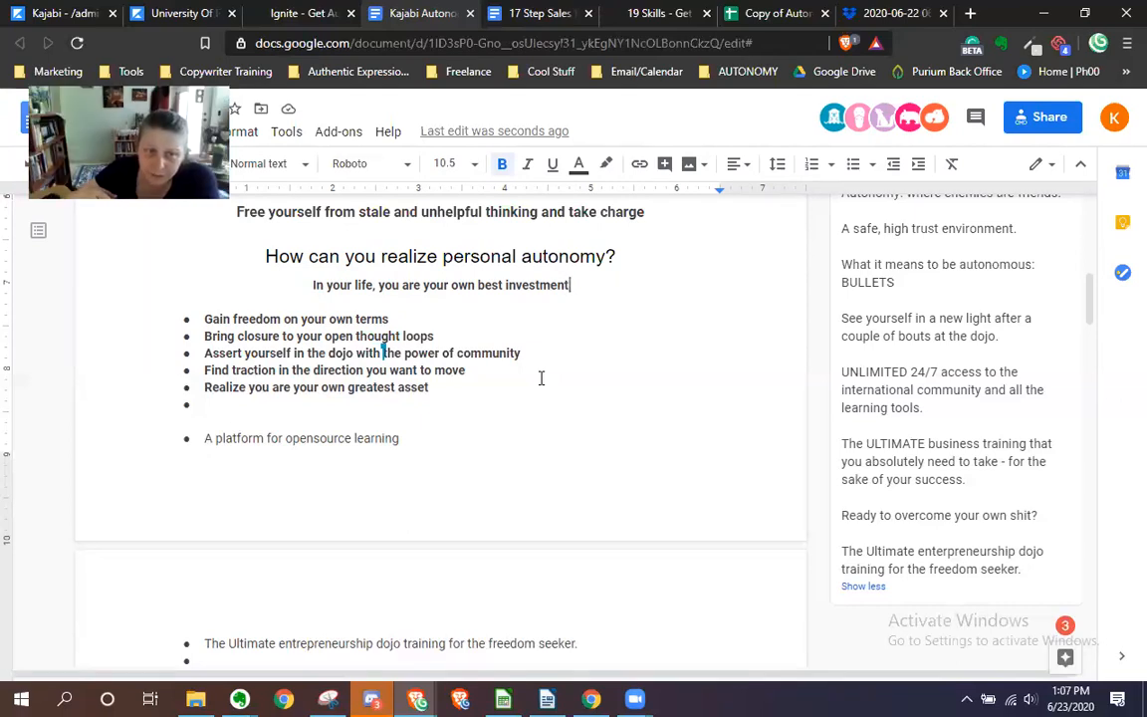
key("BackSpace")
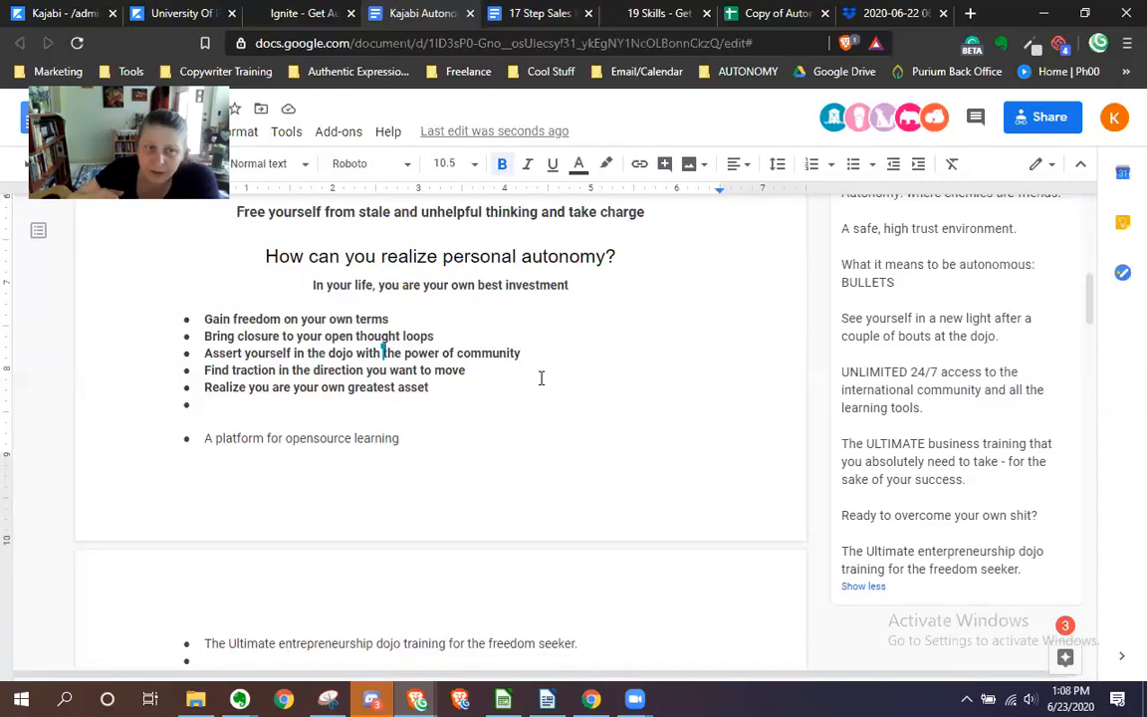